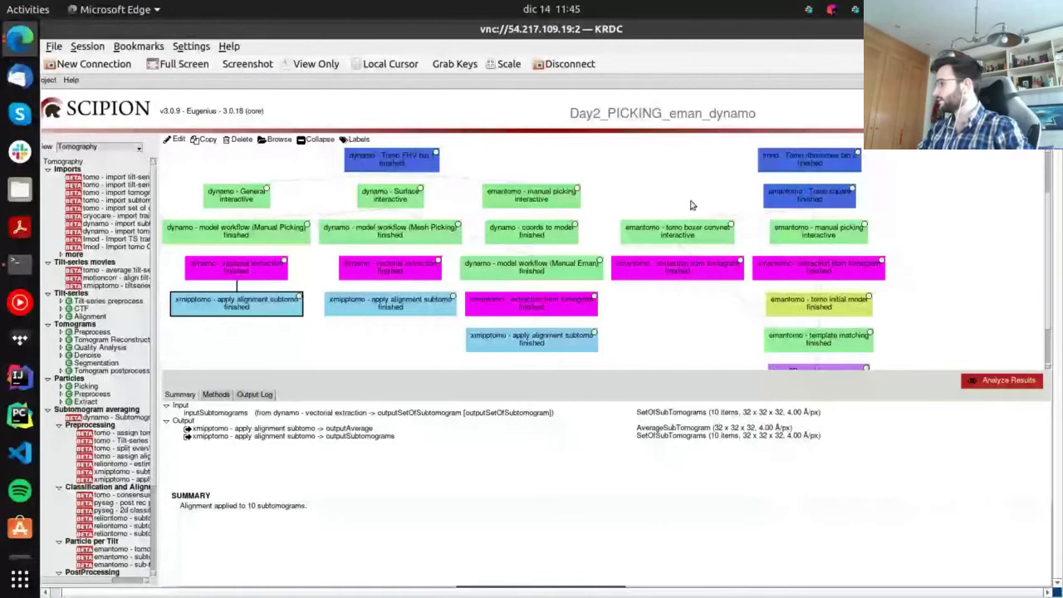
Review the ribosome branch of the Day2_PICKING_eman_dynamo workflow, including the summary of the emantomo - Tomo square run
{"action": "scroll", "coordinate": [689, 205], "scroll_direction": "up", "scroll_amount": 3}
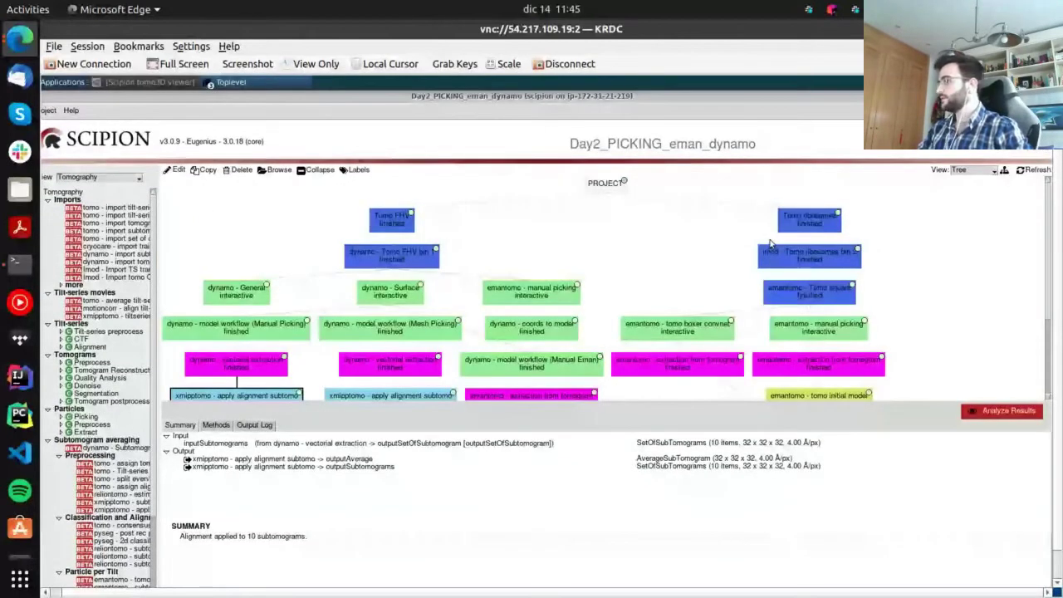
{"action": "scroll", "coordinate": [785, 291], "scroll_direction": "down", "scroll_amount": 3}
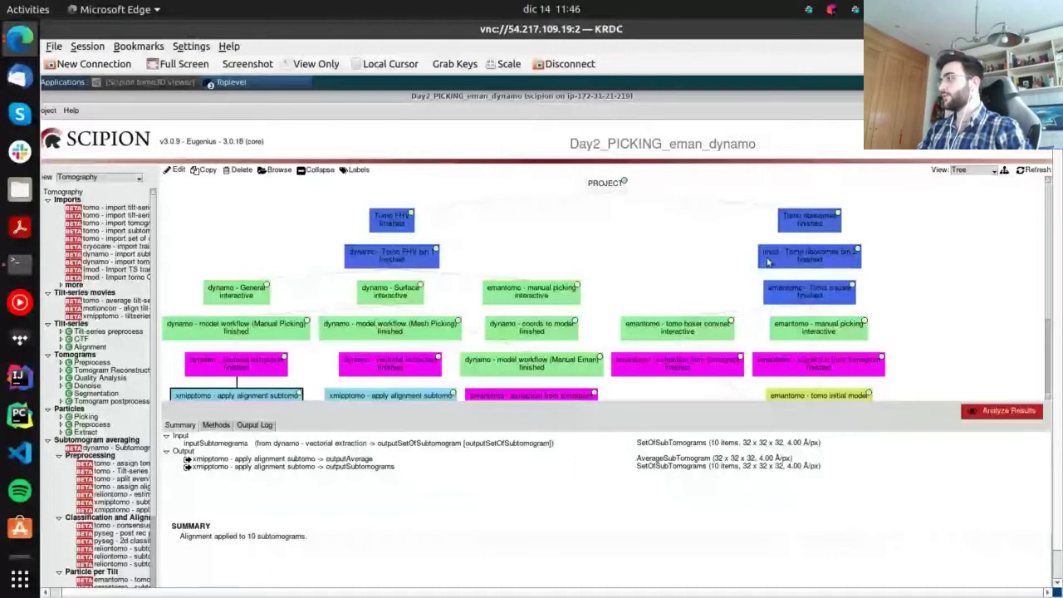
{"action": "left_click", "coordinate": [818, 241]}
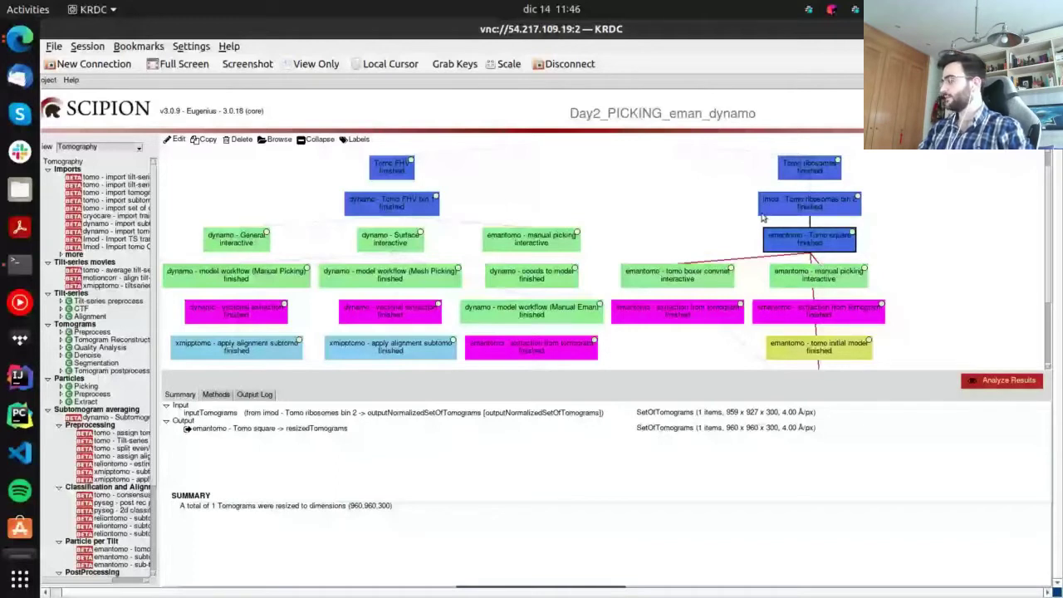
{"action": "mouse_move", "coordinate": [840, 253]}
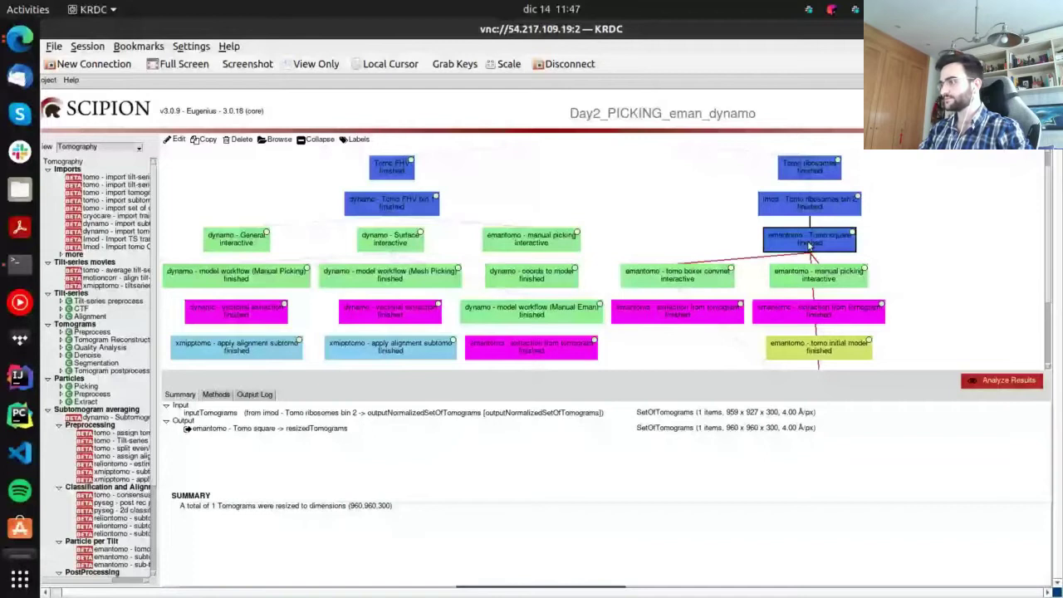
{"action": "scroll", "coordinate": [694, 260], "scroll_direction": "down", "scroll_amount": 1}
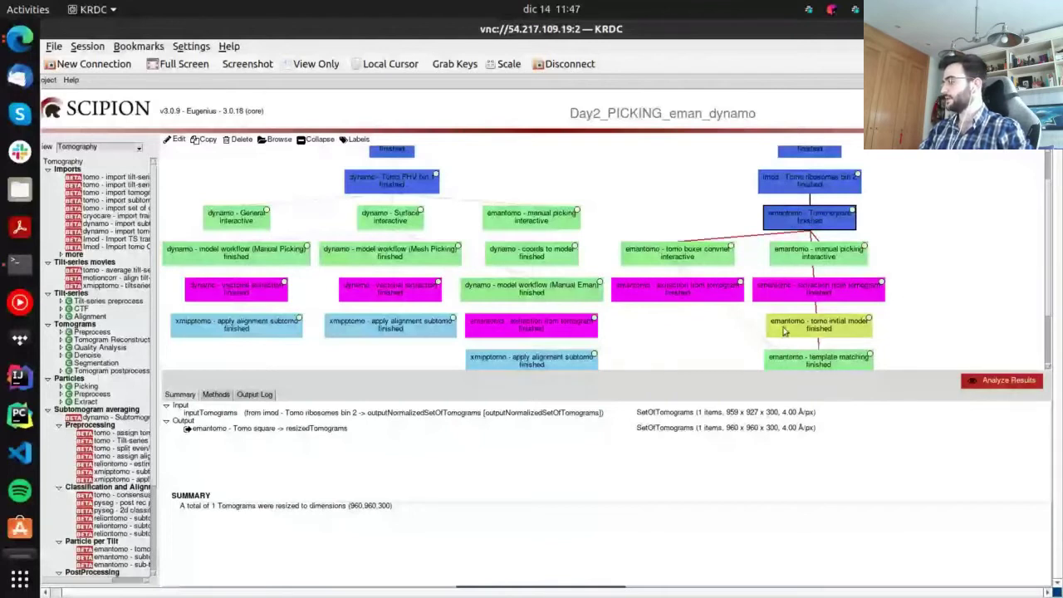
{"action": "mouse_move", "coordinate": [793, 329]}
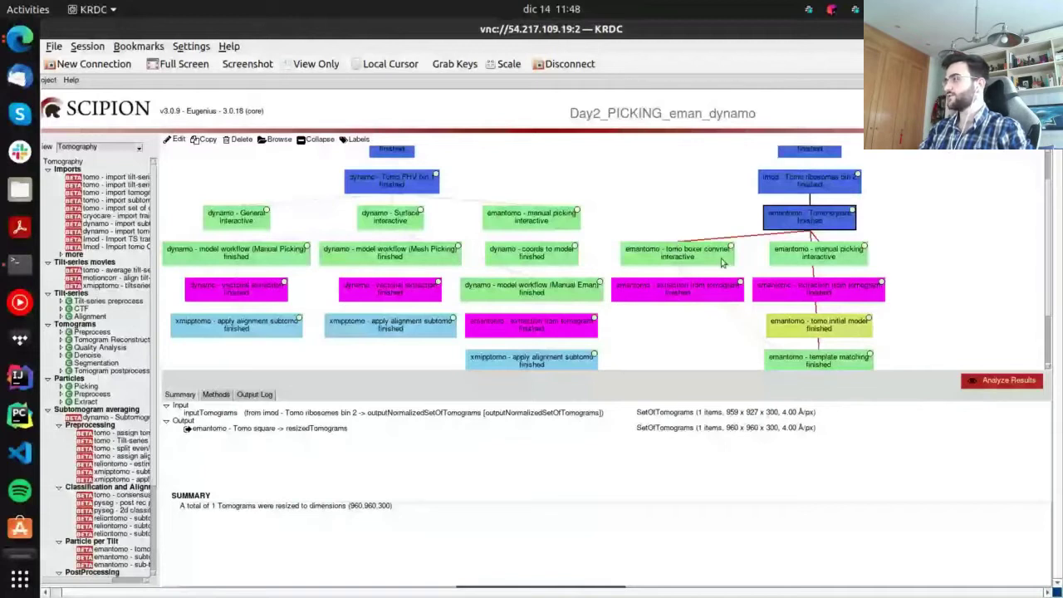
{"action": "mouse_move", "coordinate": [721, 257]}
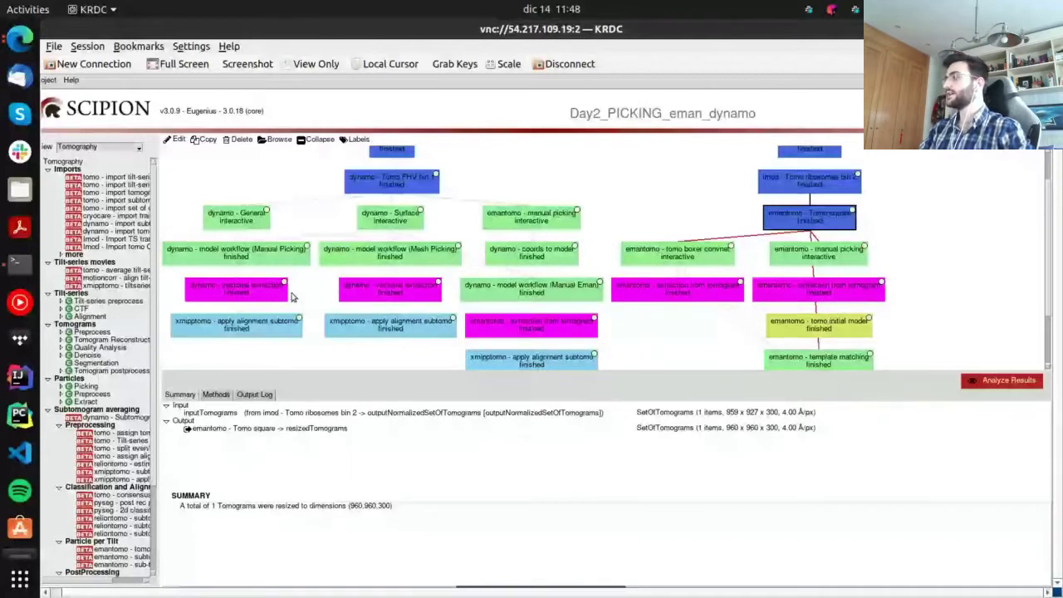
{"action": "scroll", "coordinate": [291, 297], "scroll_direction": "down", "scroll_amount": 1}
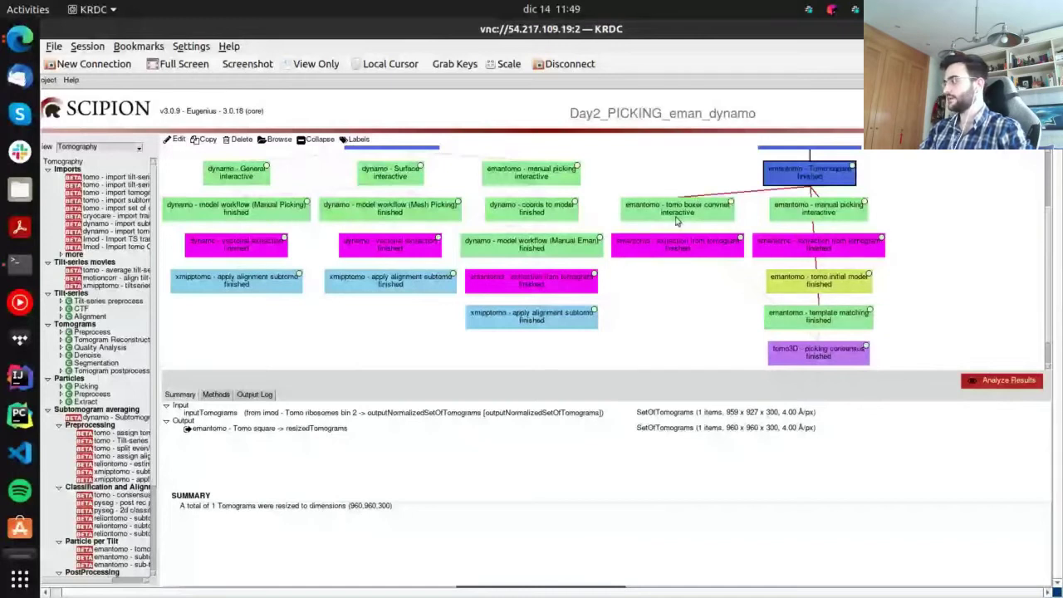
Inspect the summaries of the manual picking, subtomogram extraction, initial model, template matching, tomo boxer convnet and picking consensus runs
{"action": "left_click", "coordinate": [826, 205]}
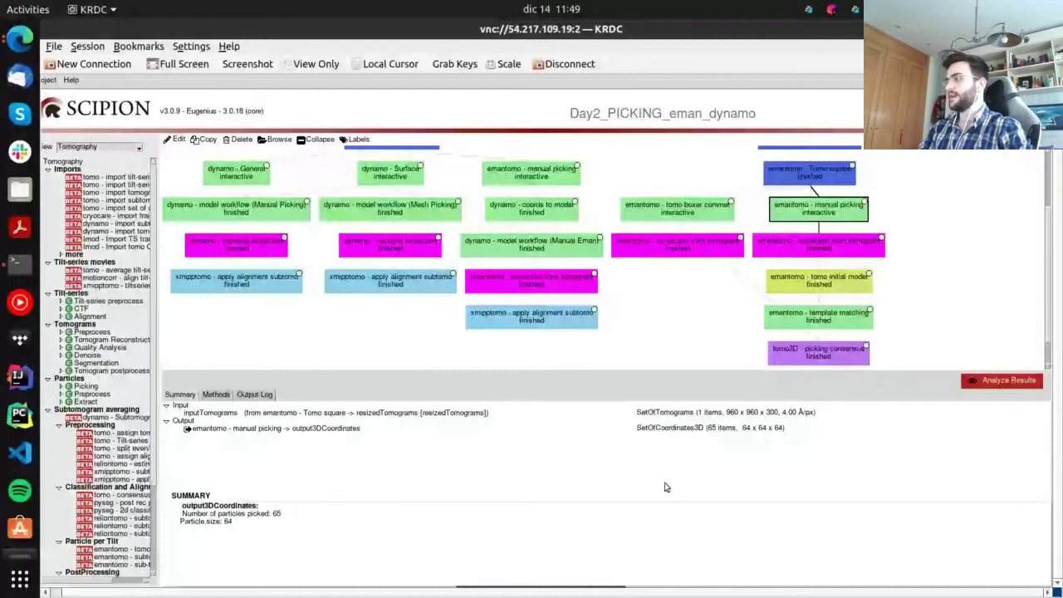
{"action": "left_click", "coordinate": [795, 244]}
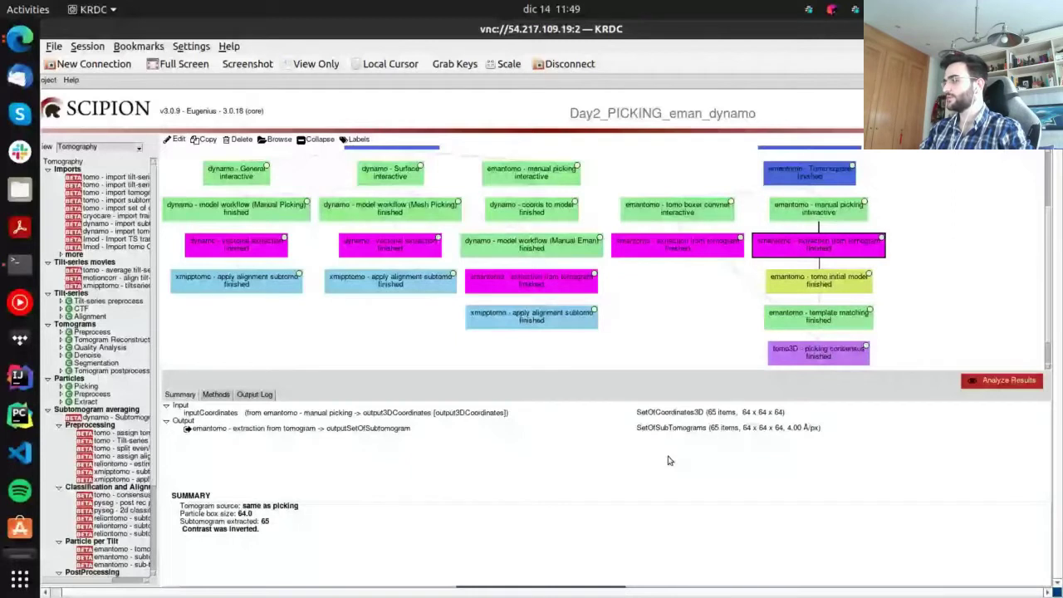
{"action": "key", "text": "Down"}
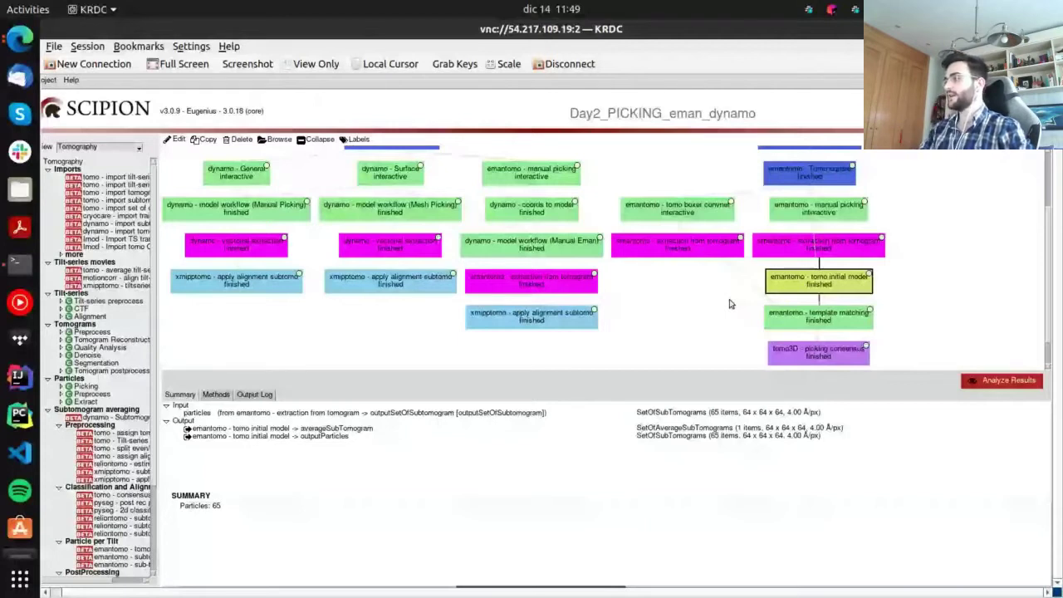
{"action": "left_click", "coordinate": [835, 326]}
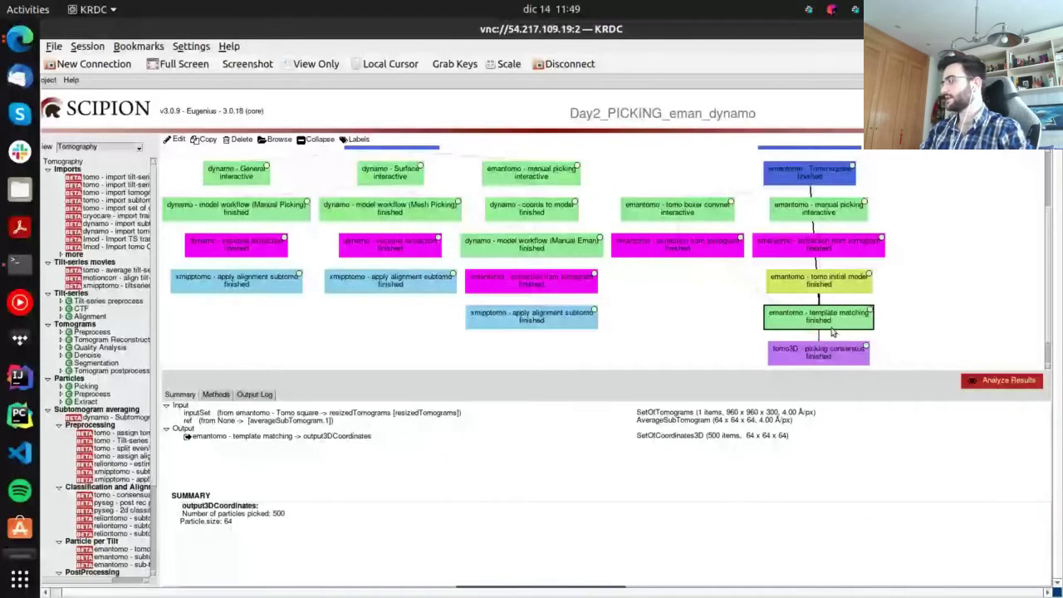
{"action": "left_click", "coordinate": [656, 212]}
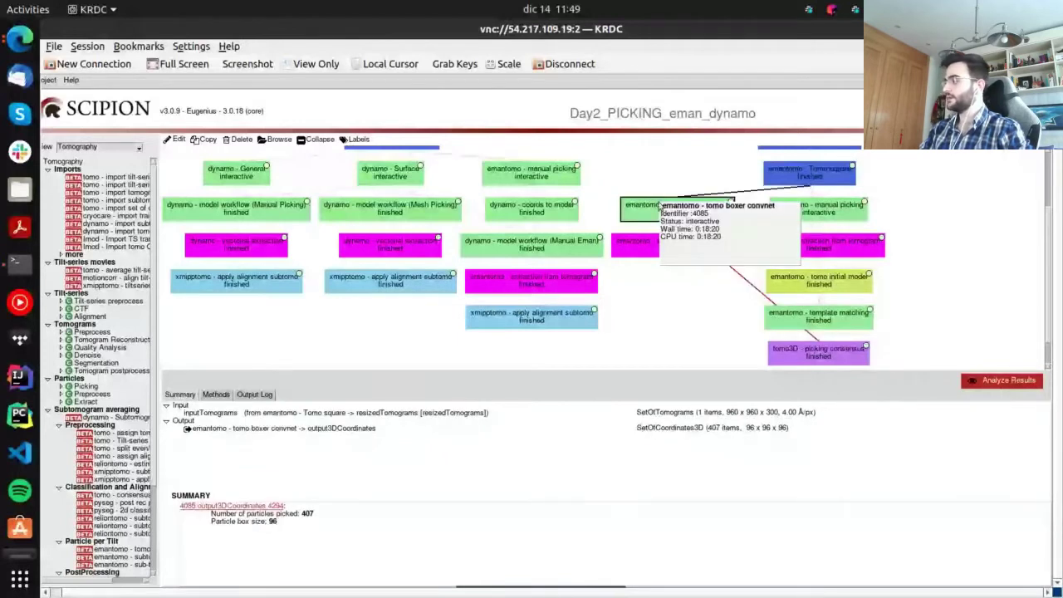
{"action": "left_click", "coordinate": [792, 315]}
{"action": "scroll", "coordinate": [791, 315], "scroll_direction": "down", "scroll_amount": 1}
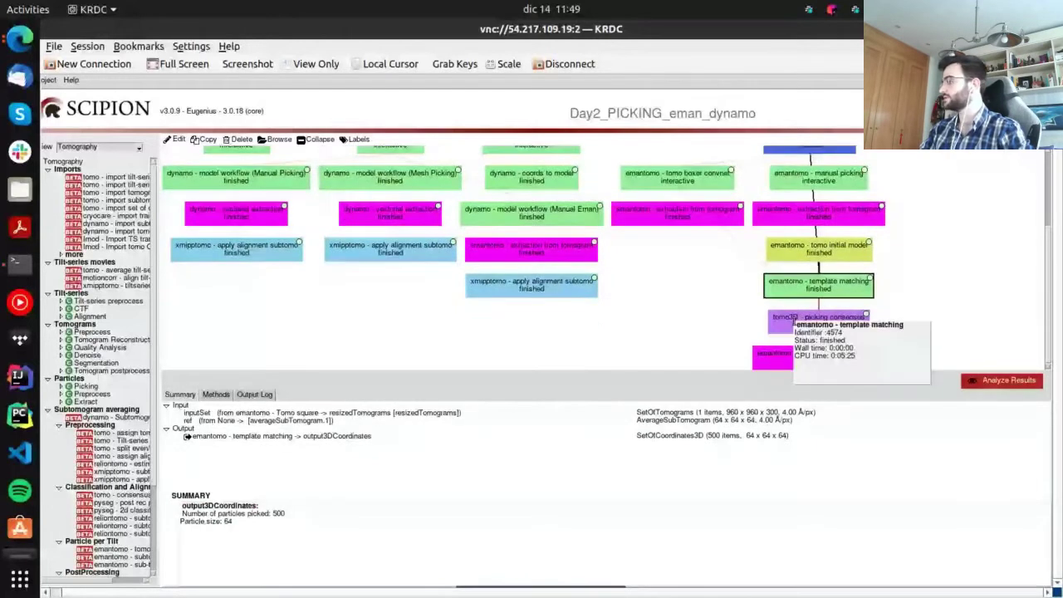
{"action": "left_click", "coordinate": [776, 323]}
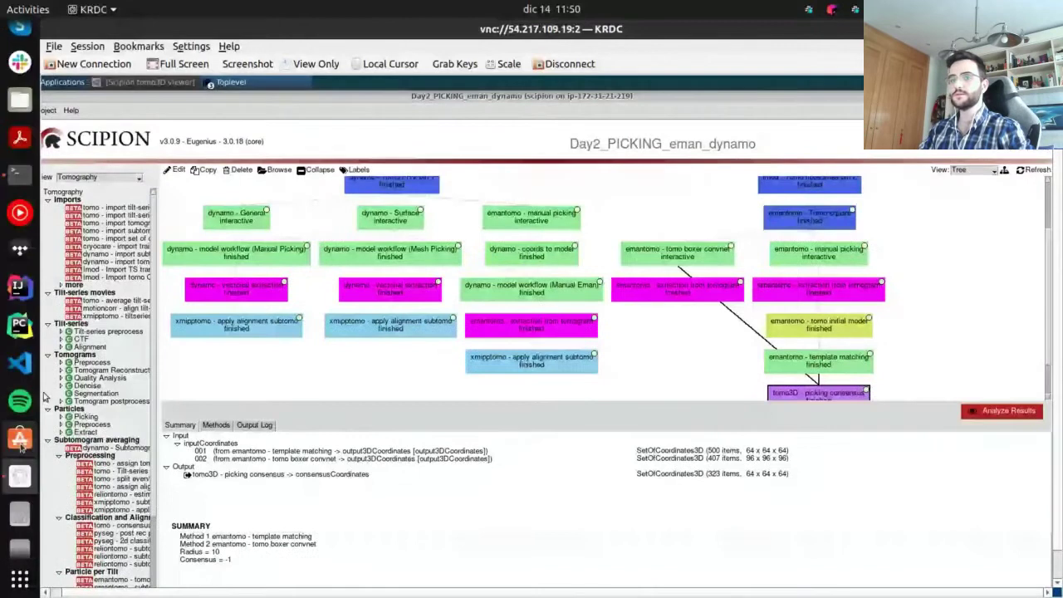
Switch to the Day_2_Morning_Session project and collapse the workflow under Tomos Diretional Picking
{"action": "left_click", "coordinate": [229, 82]}
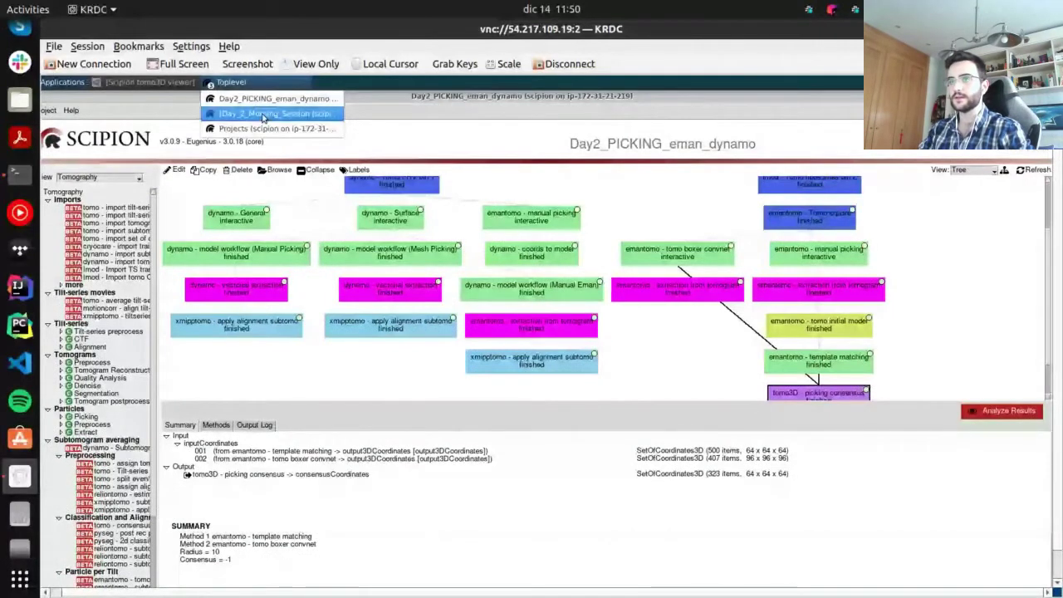
{"action": "left_click", "coordinate": [262, 117]}
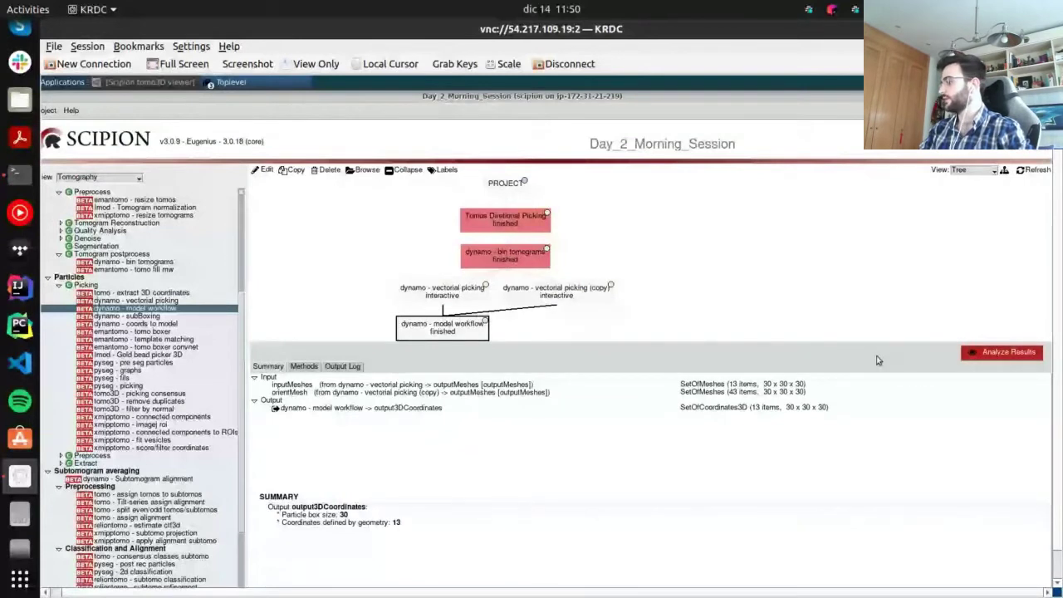
{"action": "left_click", "coordinate": [532, 225]}
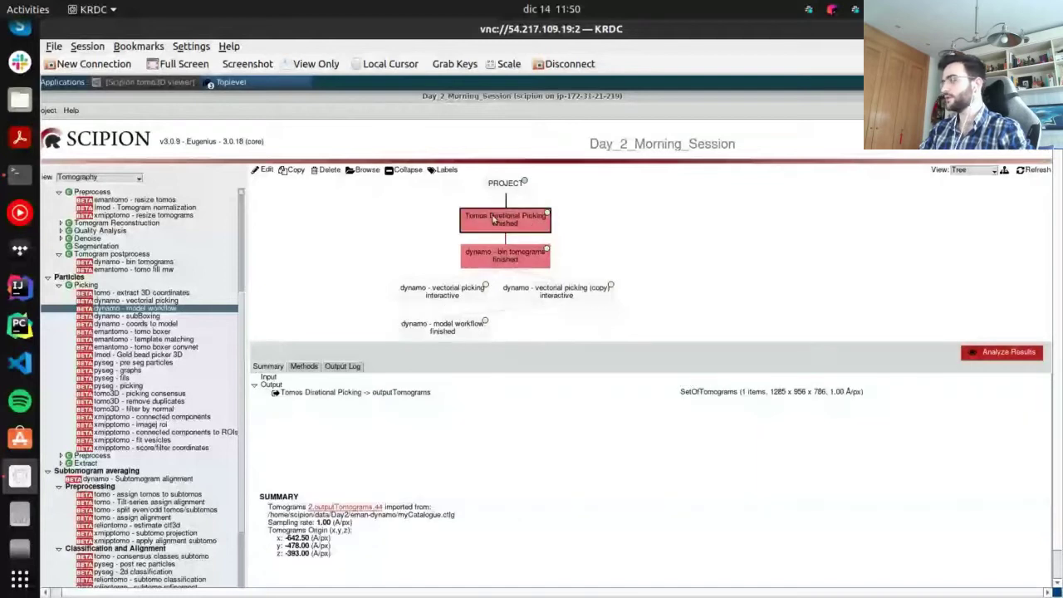
{"action": "right_click", "coordinate": [495, 219]}
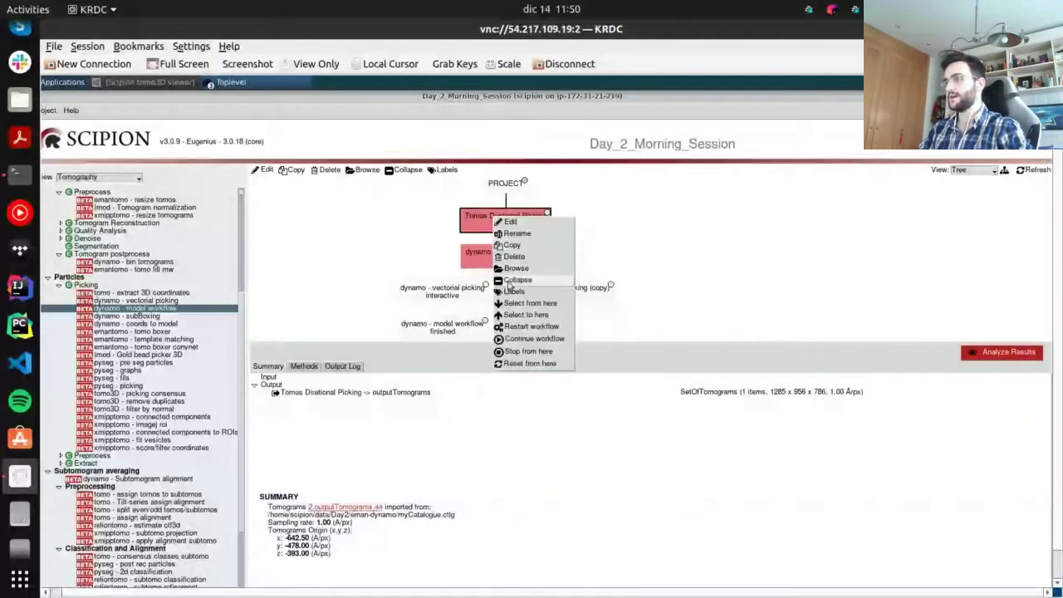
{"action": "left_click", "coordinate": [515, 280]}
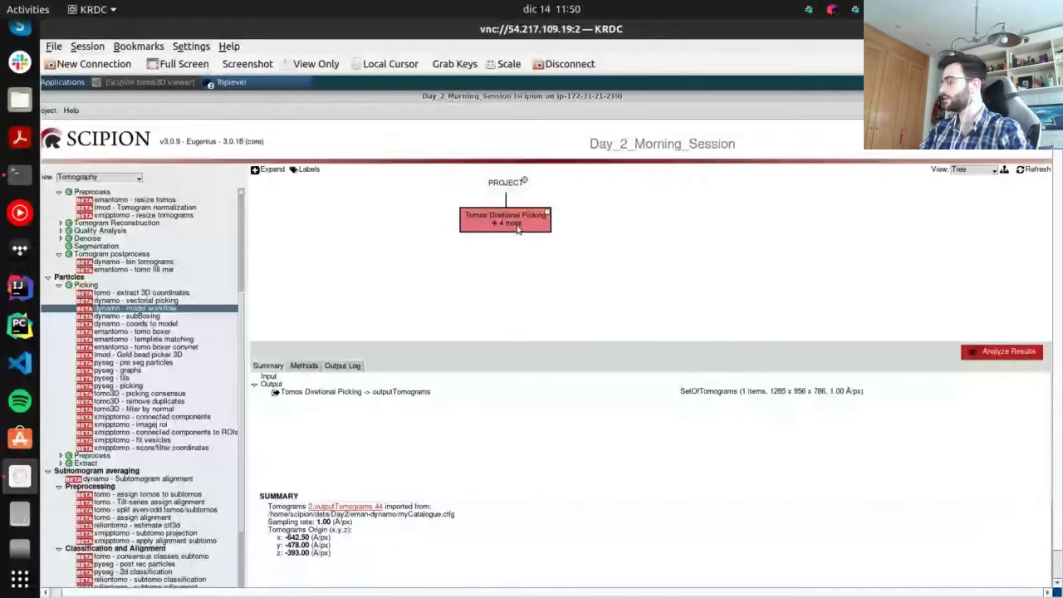
{"action": "left_click_drag", "start_coordinate": [498, 305], "coordinate": [433, 290]}
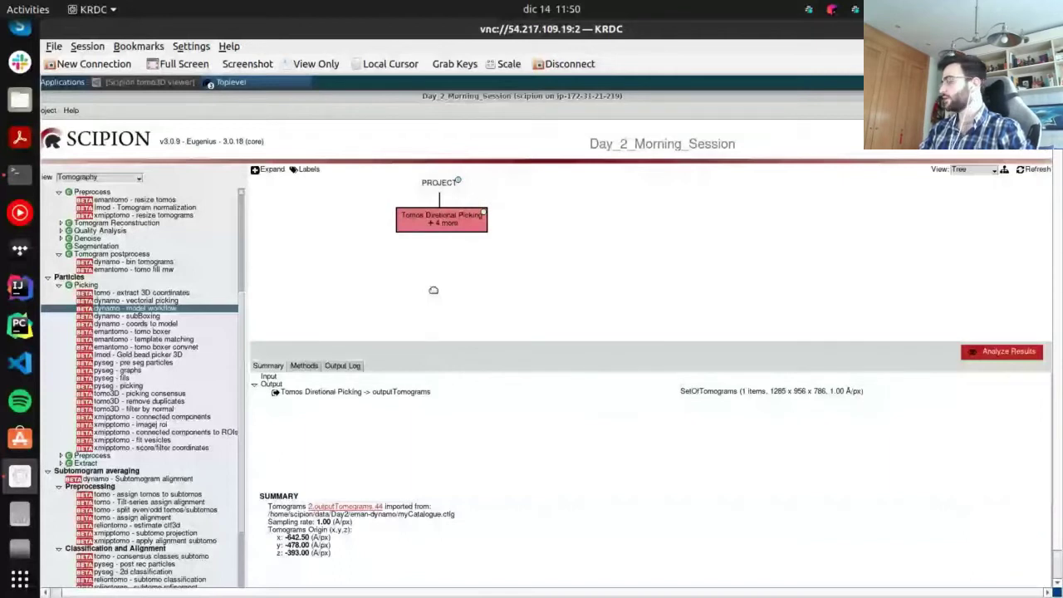
{"action": "left_click_drag", "start_coordinate": [432, 290], "coordinate": [430, 289]}
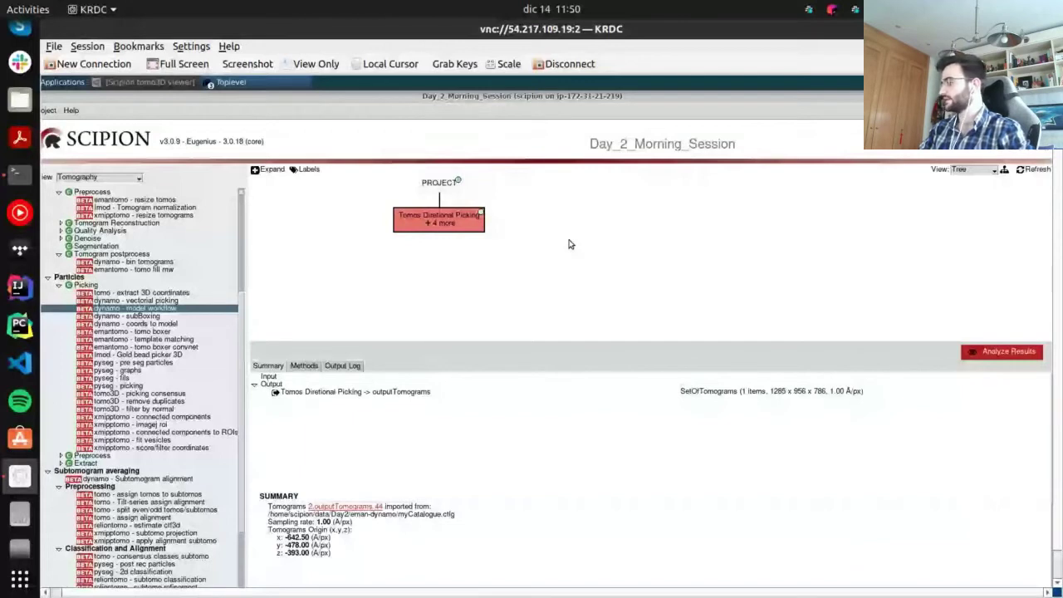
{"action": "left_click_drag", "start_coordinate": [434, 279], "coordinate": [468, 280]}
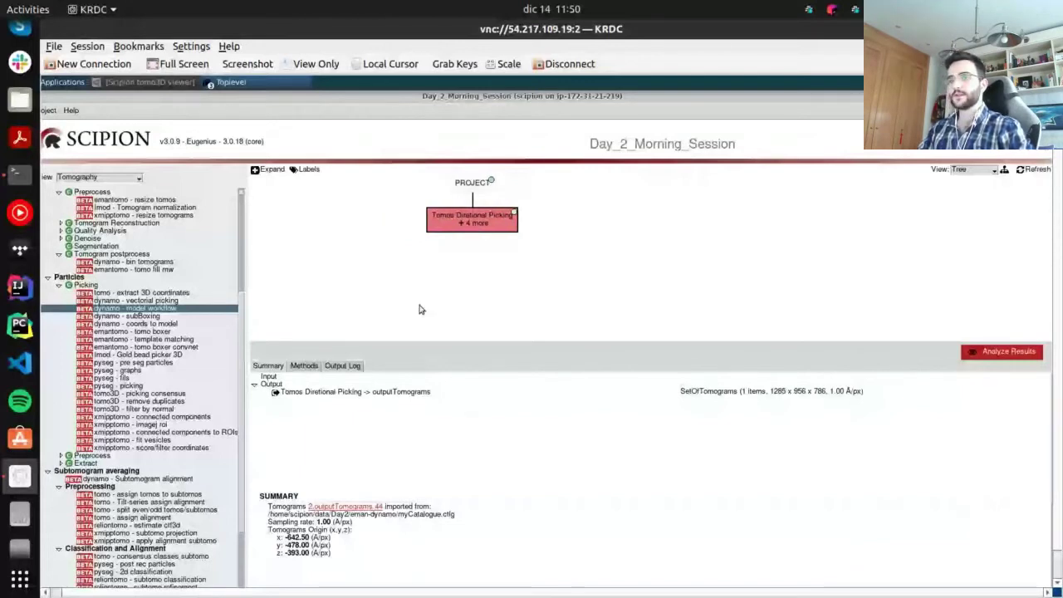
Open the tomo - import tomograms protocol form and move it clear of the collapsed workflow
{"action": "scroll", "coordinate": [238, 270], "scroll_direction": "up", "scroll_amount": 5}
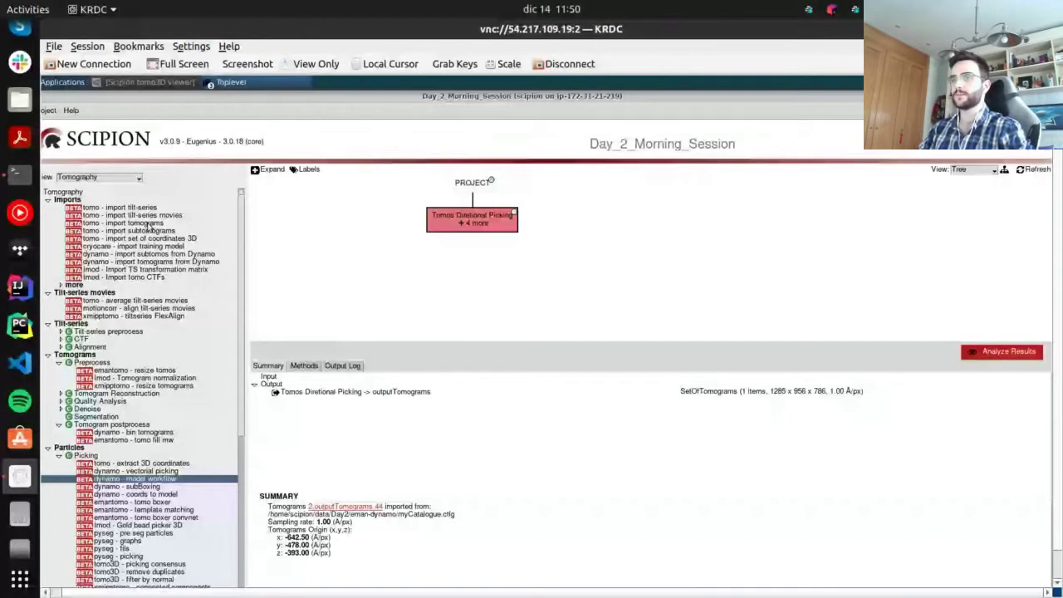
{"action": "double_click", "coordinate": [150, 225]}
{"action": "left_click_drag", "start_coordinate": [439, 184], "coordinate": [635, 166]}
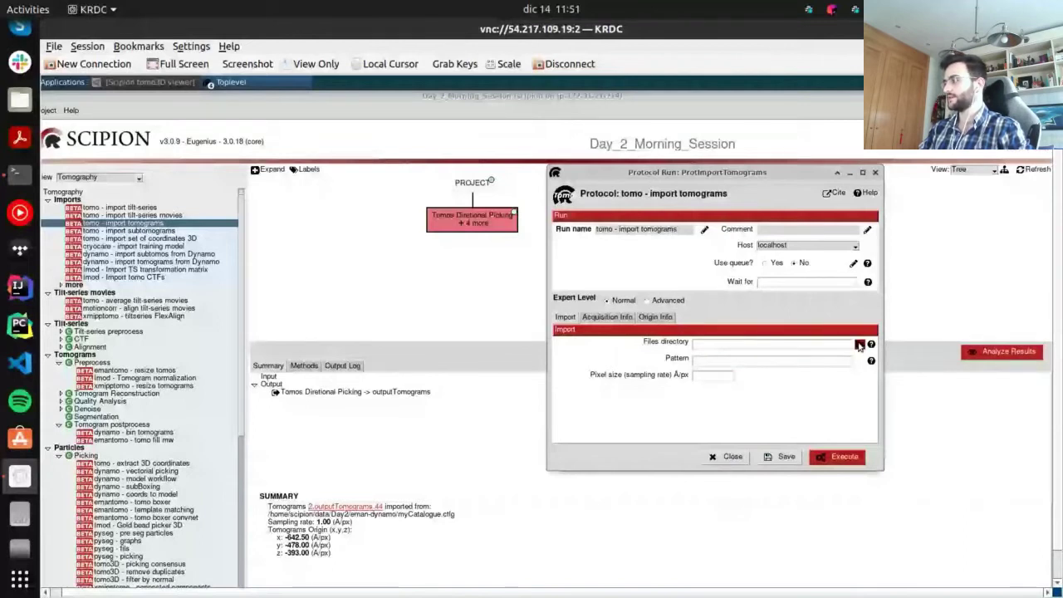
Choose tomo_IS002_291013_005.mrc from /home/scipion/data/Day2/eman-dynamo as the import's files directory
{"action": "left_click", "coordinate": [859, 344]}
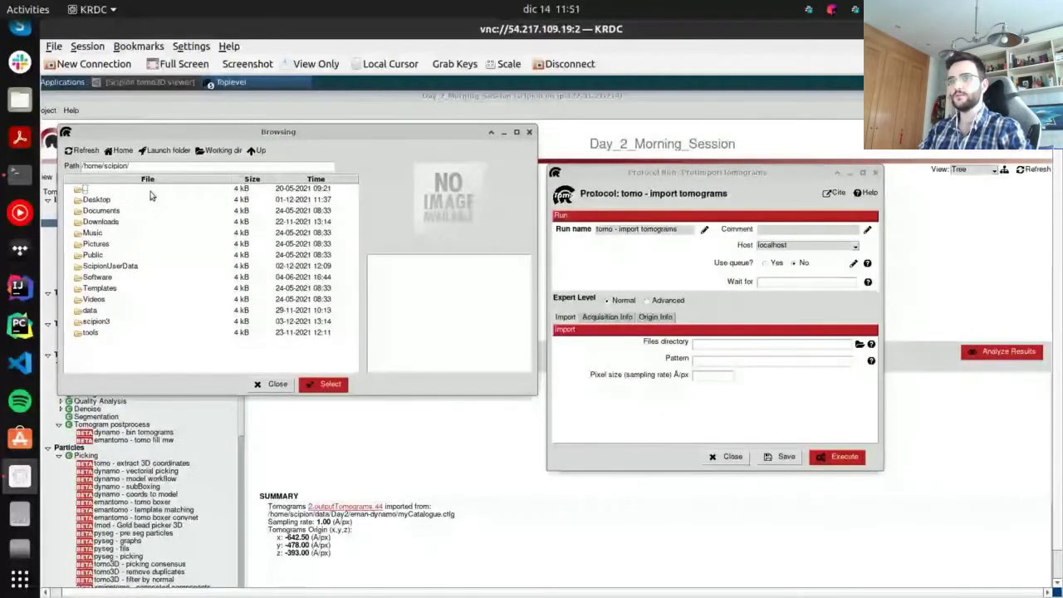
{"action": "double_click", "coordinate": [89, 310]}
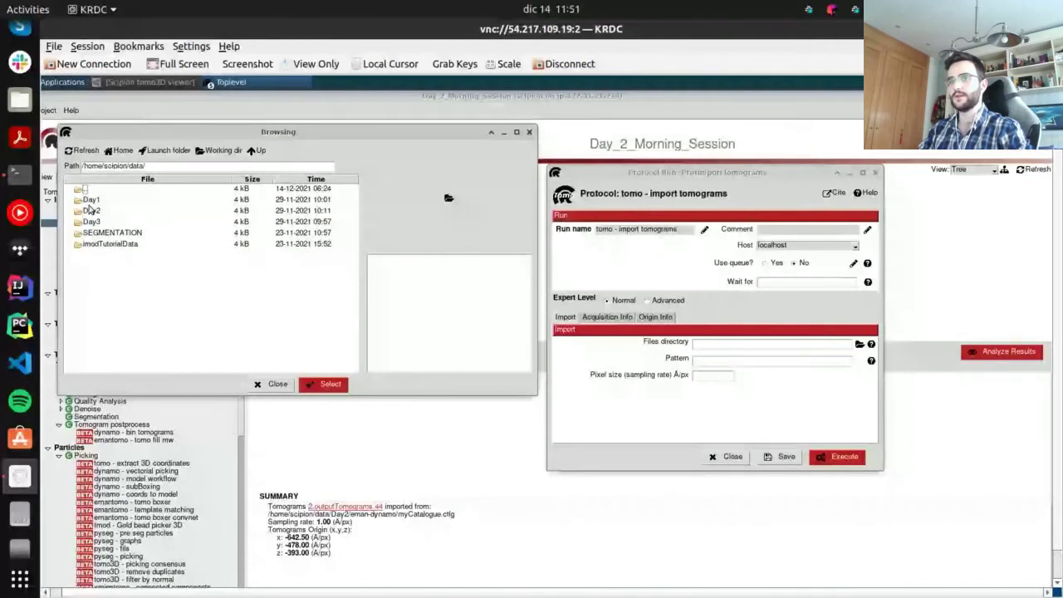
{"action": "double_click", "coordinate": [90, 210]}
{"action": "double_click", "coordinate": [93, 210]}
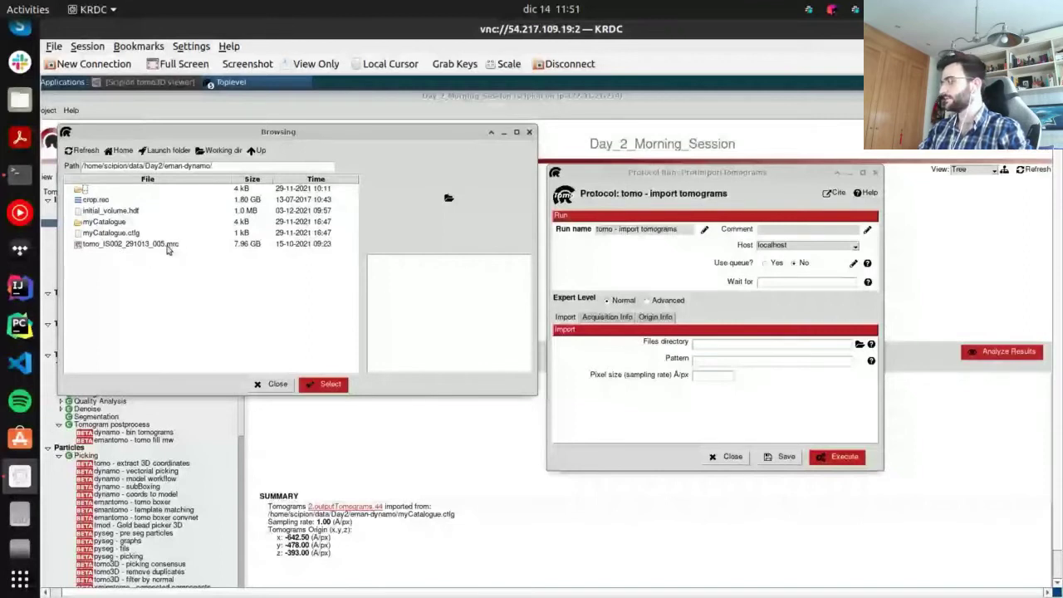
{"action": "left_click", "coordinate": [170, 246]}
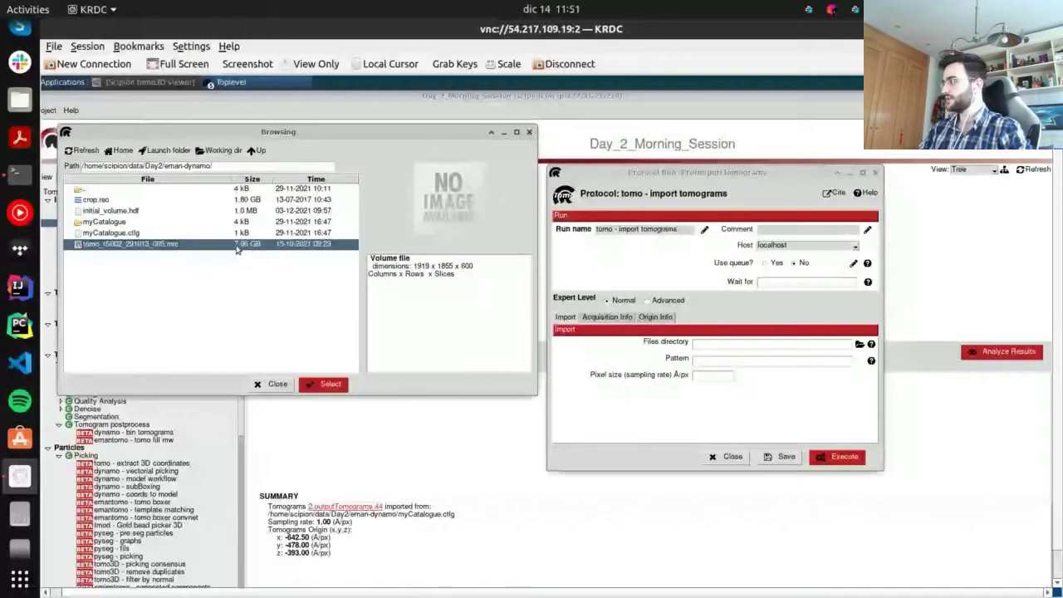
{"action": "left_click", "coordinate": [312, 389]}
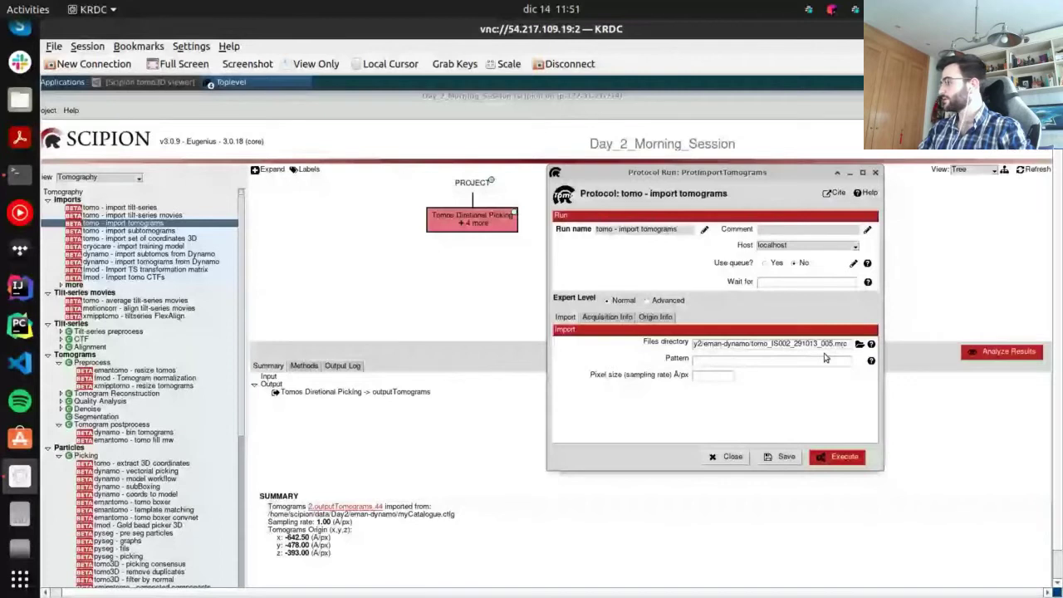
Enter *.mrc as the import pattern and select the tomogram file name within the files directory path
{"action": "left_click", "coordinate": [730, 363]}
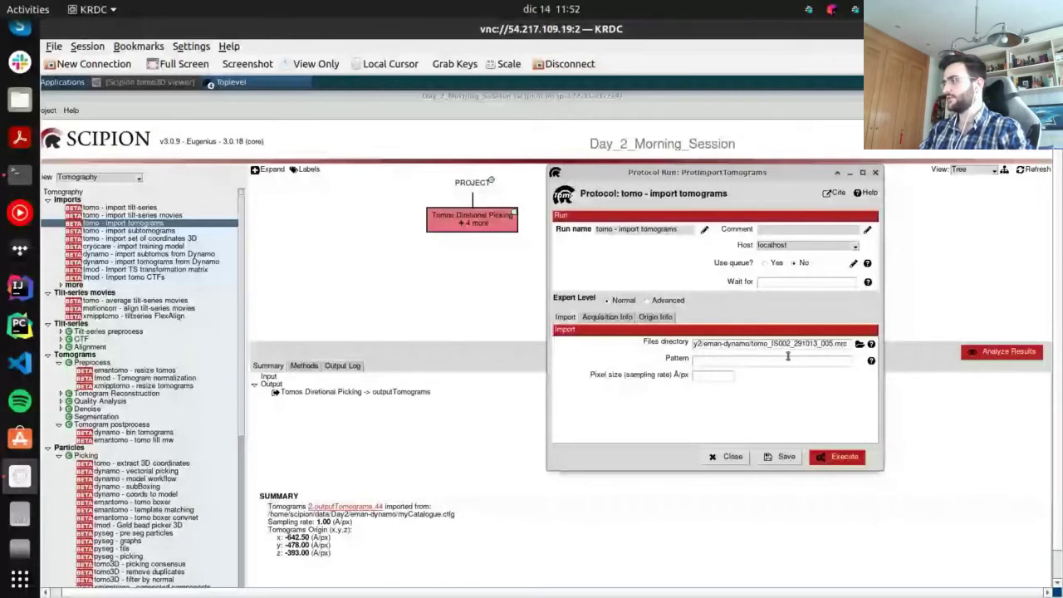
{"action": "left_click_drag", "start_coordinate": [750, 343], "coordinate": [848, 343]}
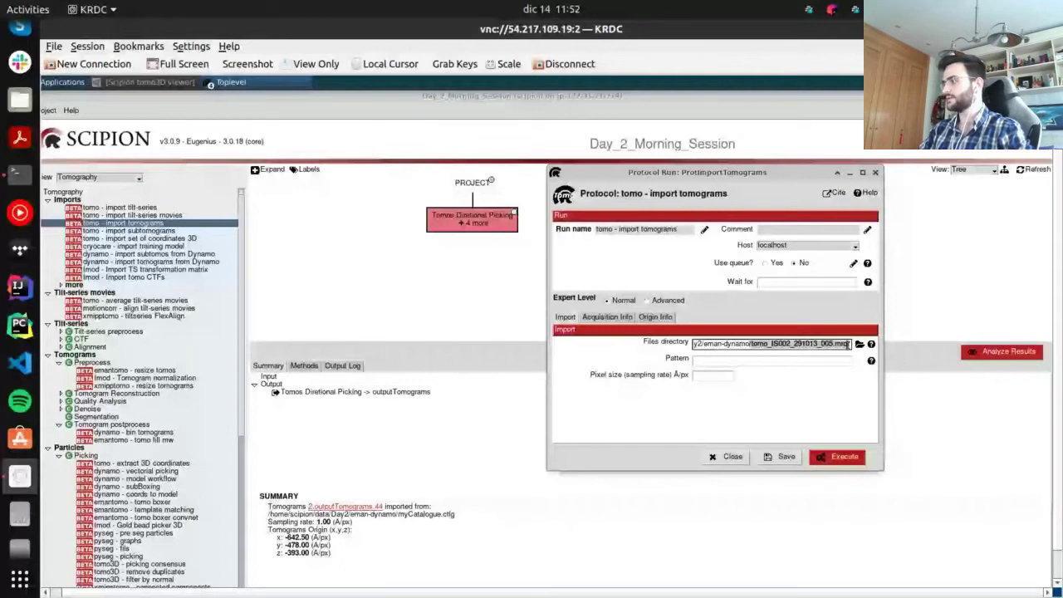
{"action": "left_click", "coordinate": [734, 364]}
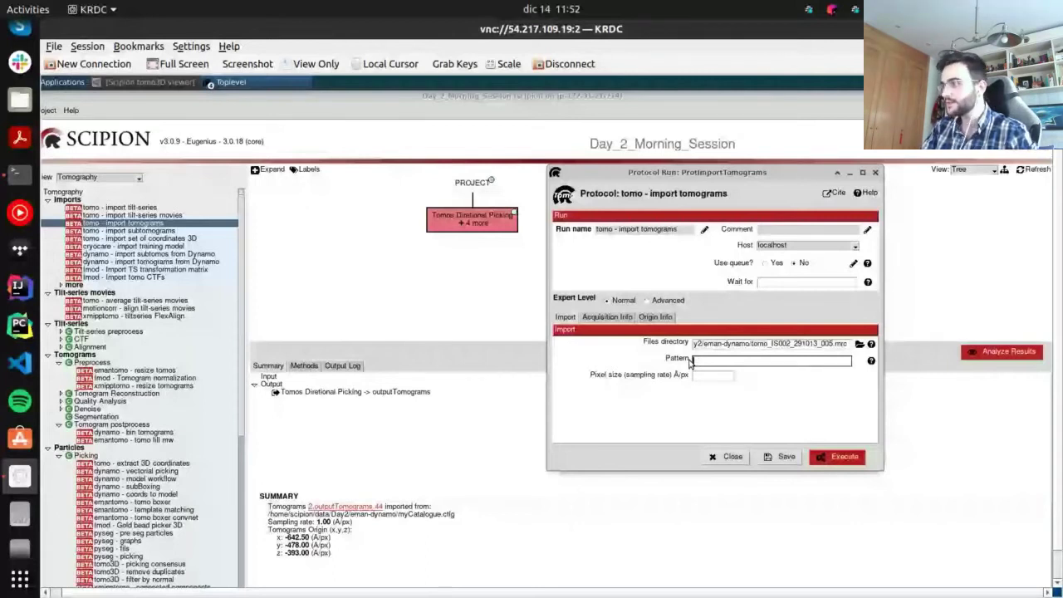
{"action": "type", "text": "*.mrc"}
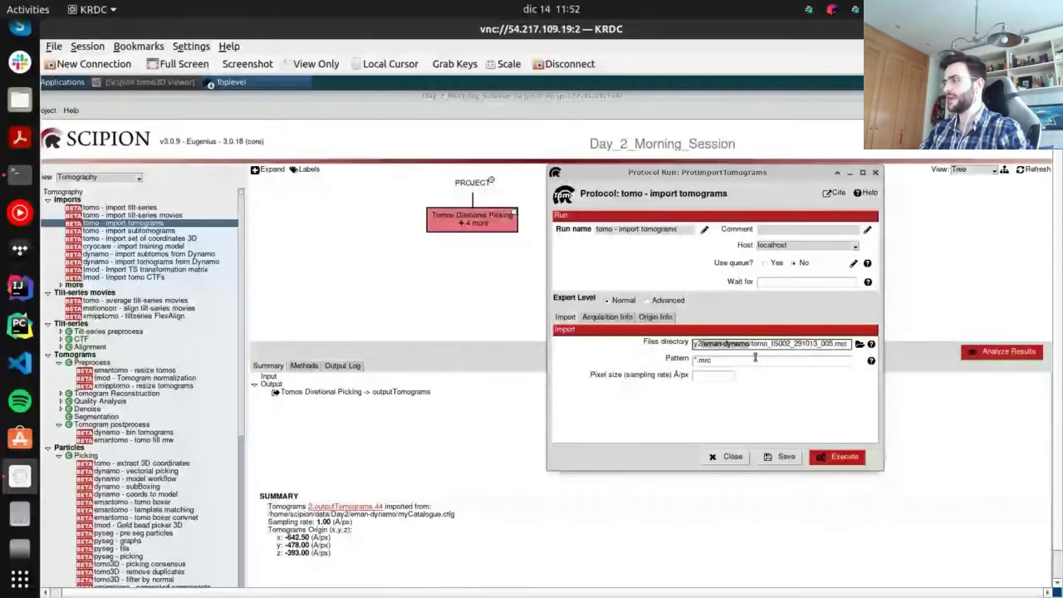
{"action": "left_click_drag", "start_coordinate": [750, 343], "coordinate": [848, 343]}
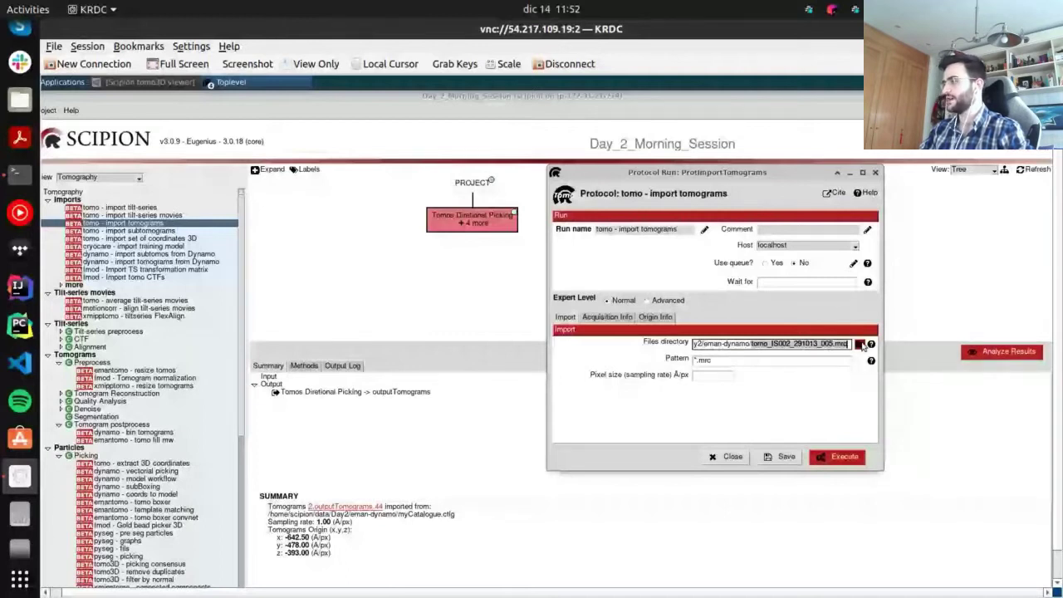
Clear the import's file pattern and set the pixel size to 2 Å/px
{"action": "triple_click", "coordinate": [764, 359]}
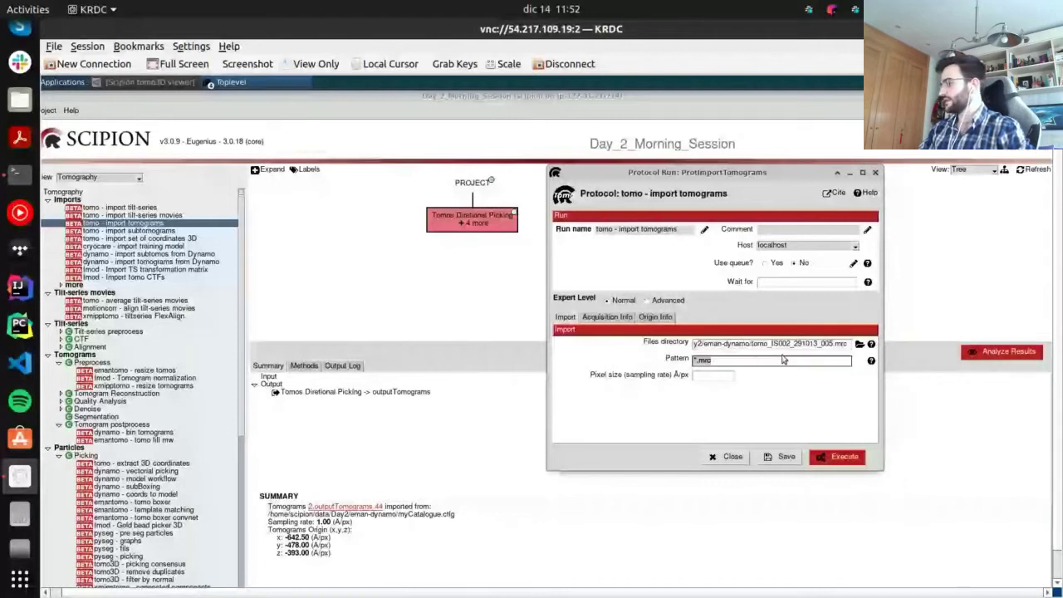
{"action": "left_click", "coordinate": [724, 361]}
{"action": "left_click_drag", "start_coordinate": [724, 361], "coordinate": [631, 366]}
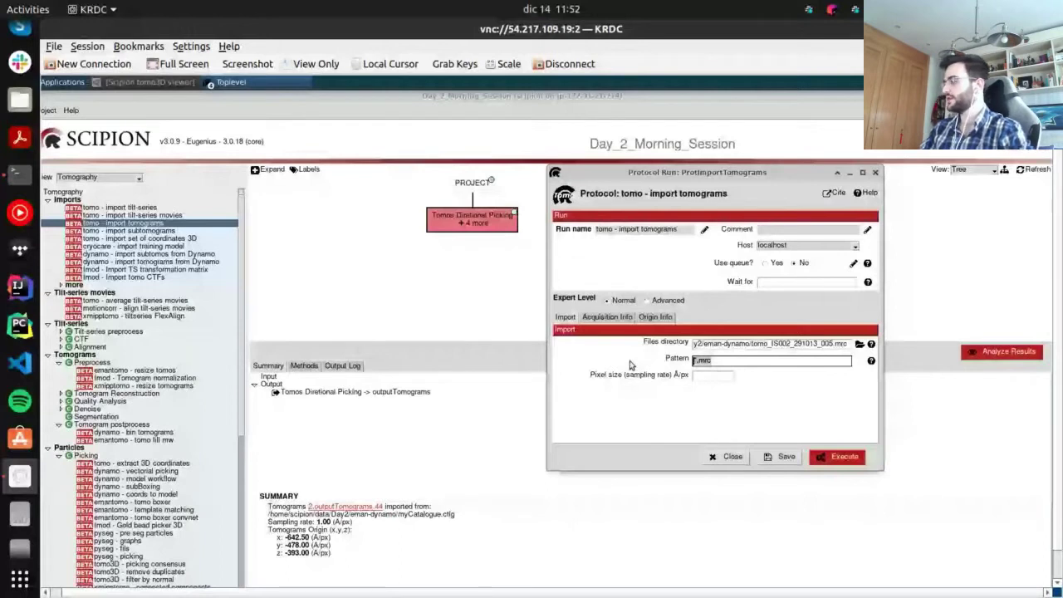
{"action": "key", "text": "BackSpace"}
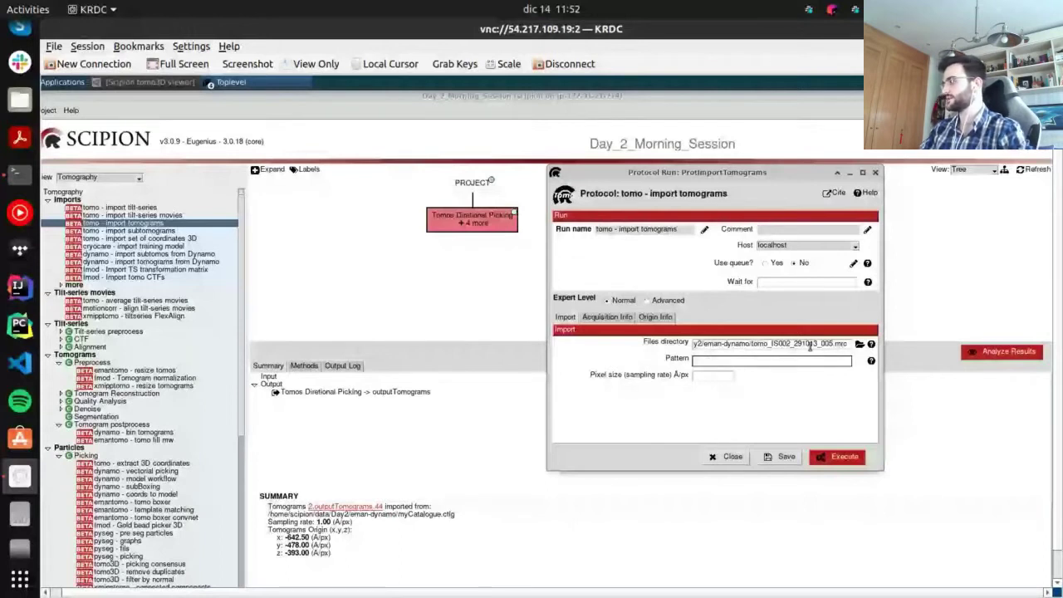
{"action": "left_click", "coordinate": [704, 376]}
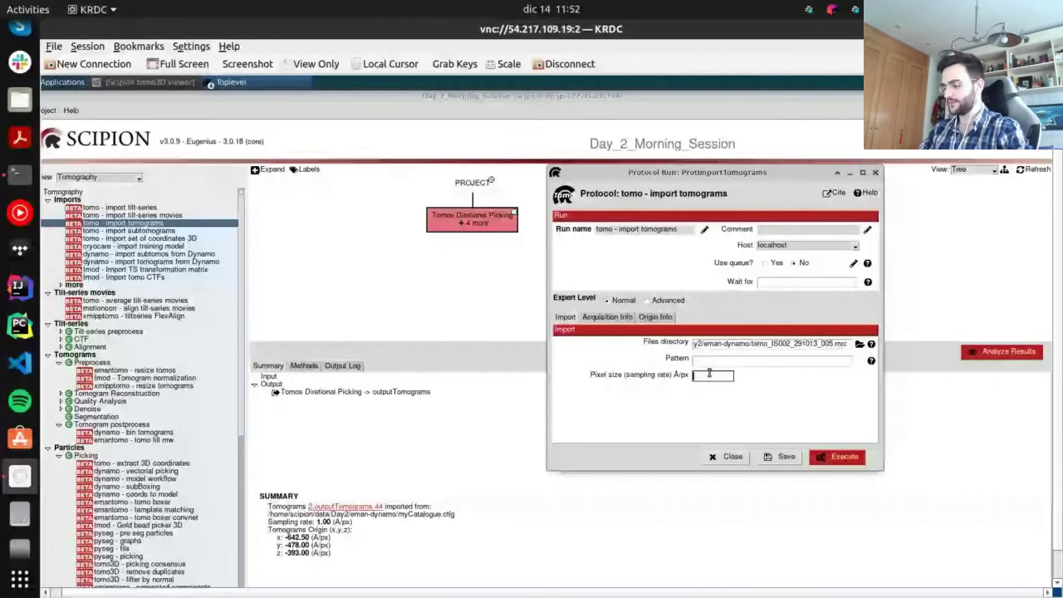
{"action": "type", "text": "20"}
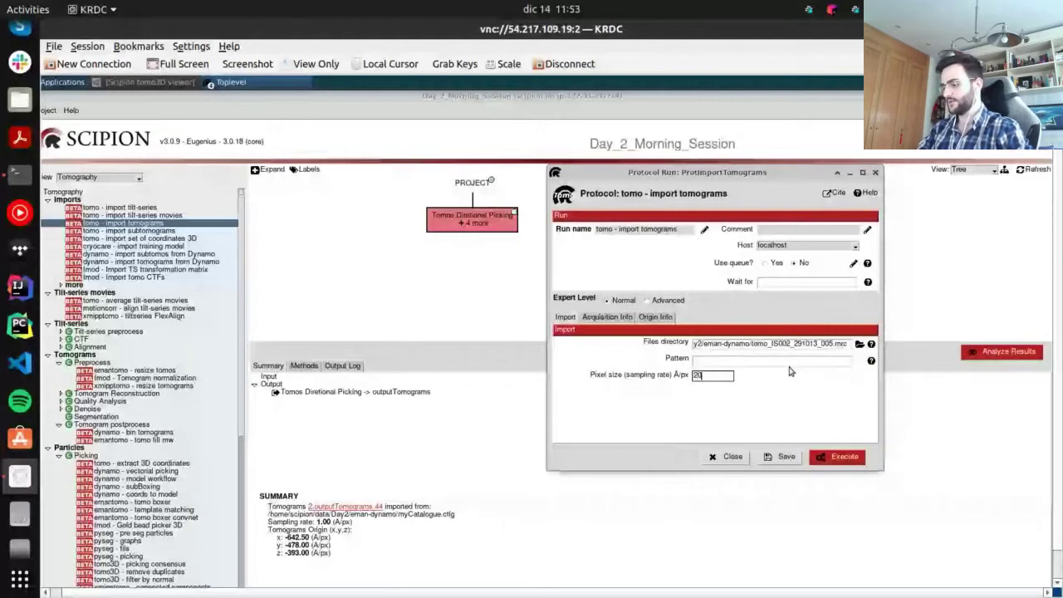
{"action": "key", "text": "BackSpace"}
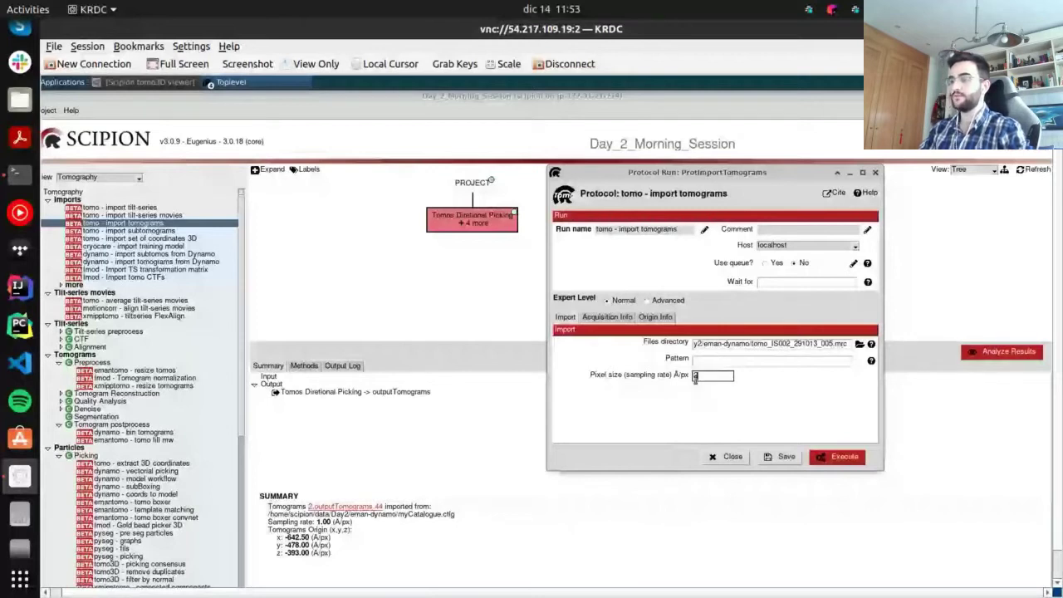
{"action": "left_click_drag", "start_coordinate": [722, 379], "coordinate": [694, 359]}
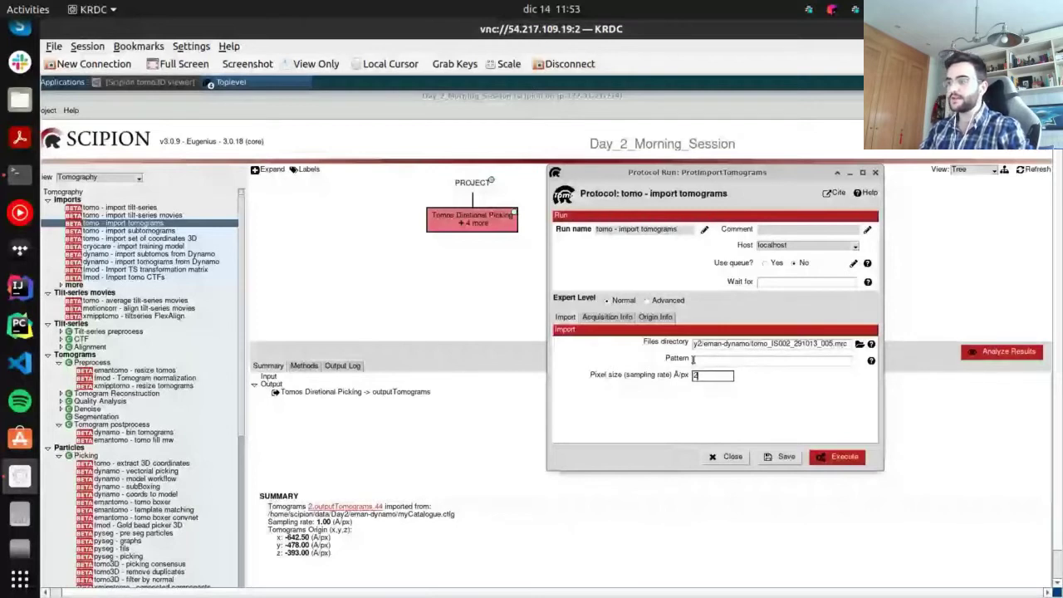
Check the acquisition and origin settings, keeping Manual as the acquisition source, and execute the tomogram import
{"action": "left_click", "coordinate": [607, 320]}
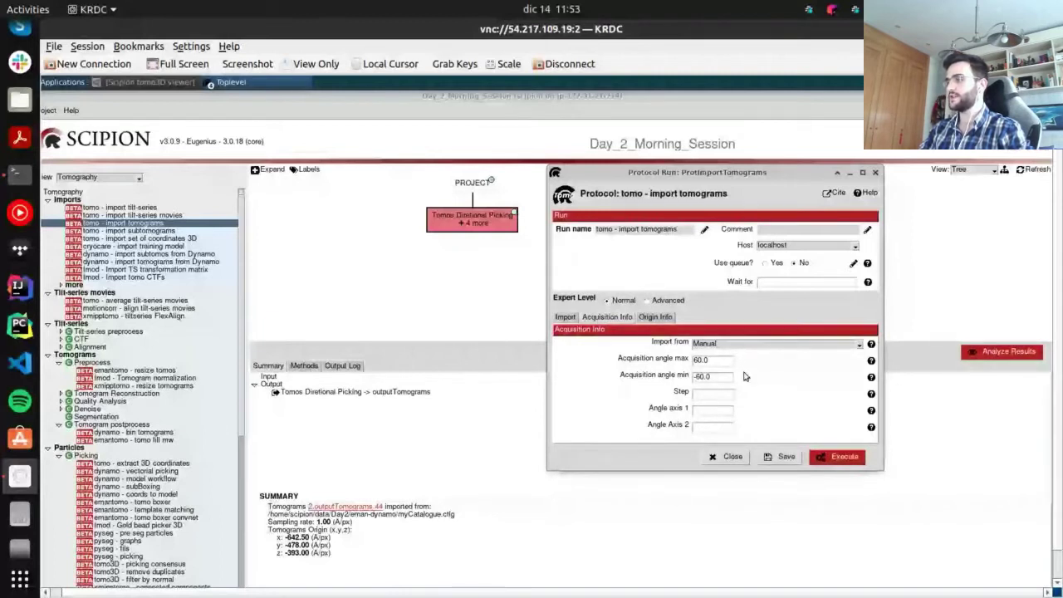
{"action": "left_click", "coordinate": [701, 343]}
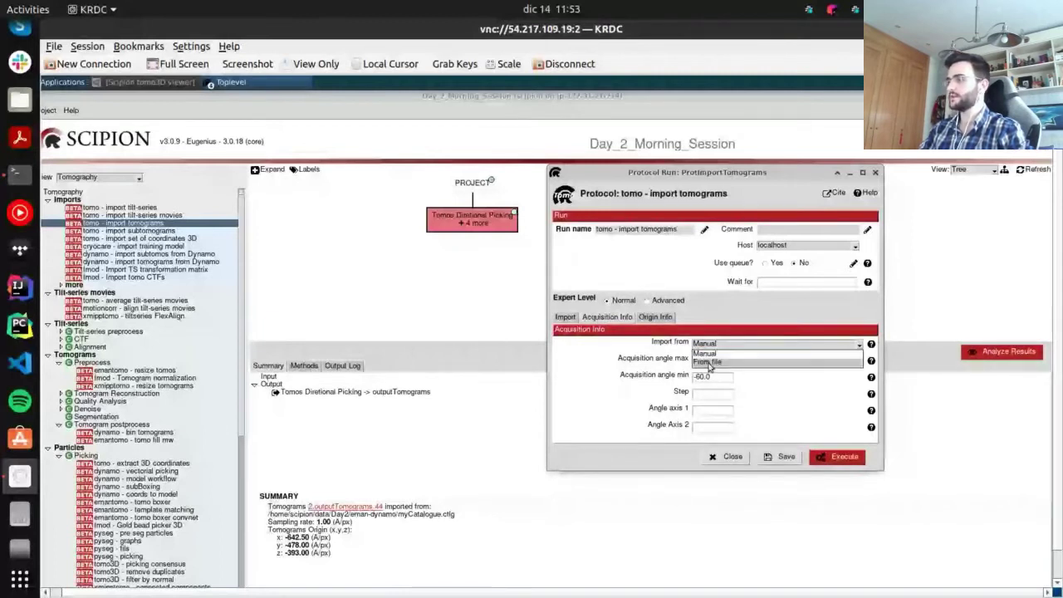
{"action": "left_click", "coordinate": [702, 349]}
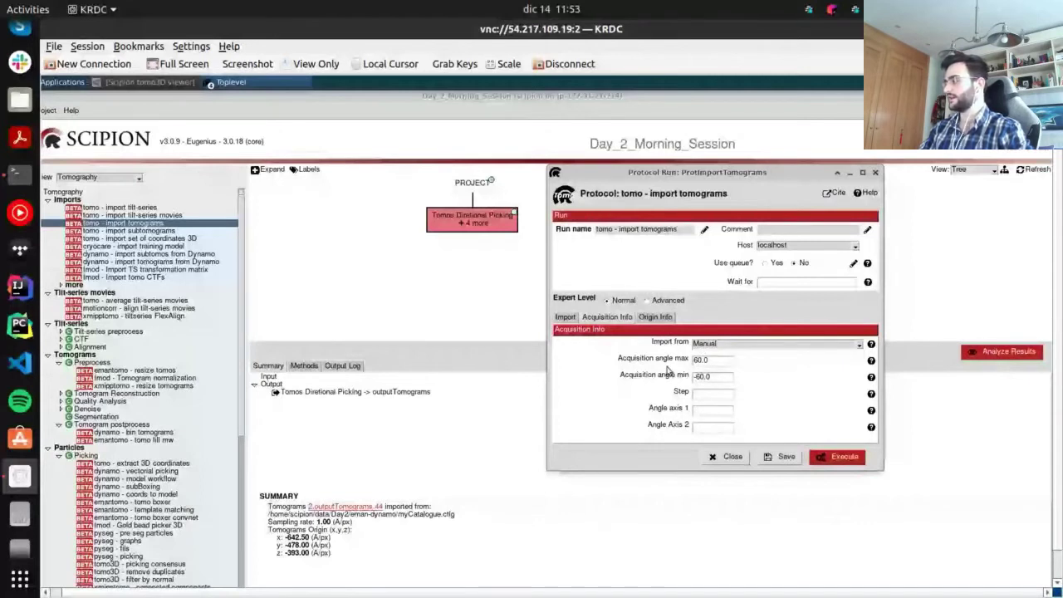
{"action": "left_click", "coordinate": [655, 317]}
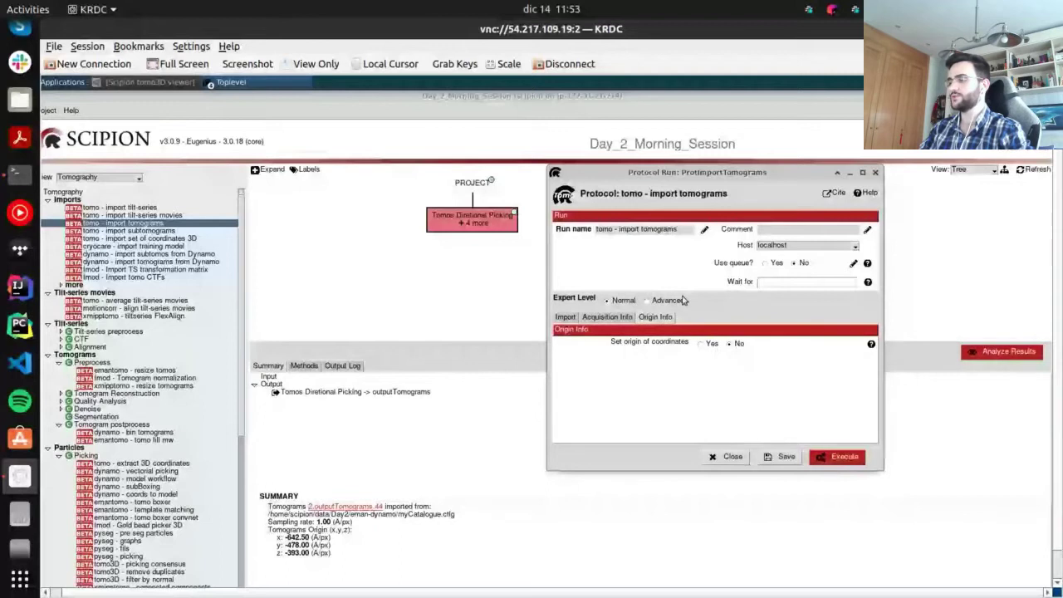
{"action": "left_click", "coordinate": [564, 316]}
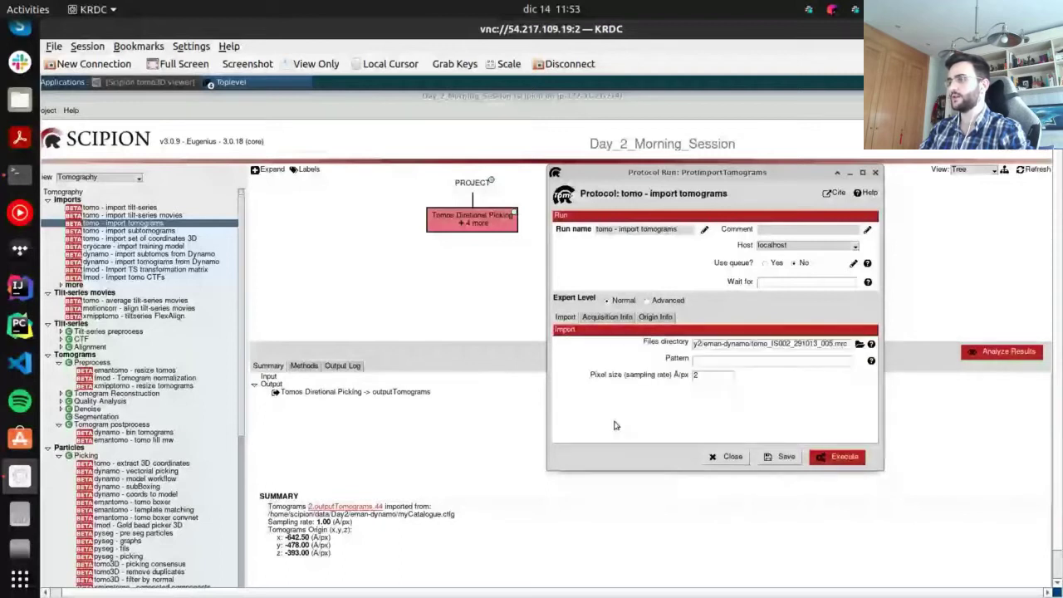
{"action": "left_click", "coordinate": [835, 457]}
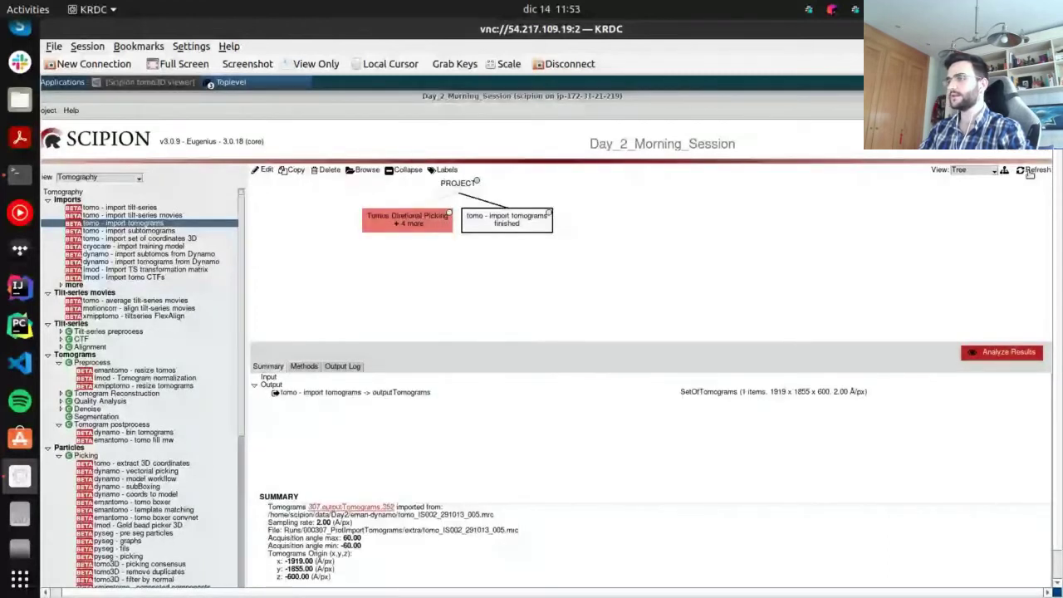
{"action": "left_click", "coordinate": [1030, 175]}
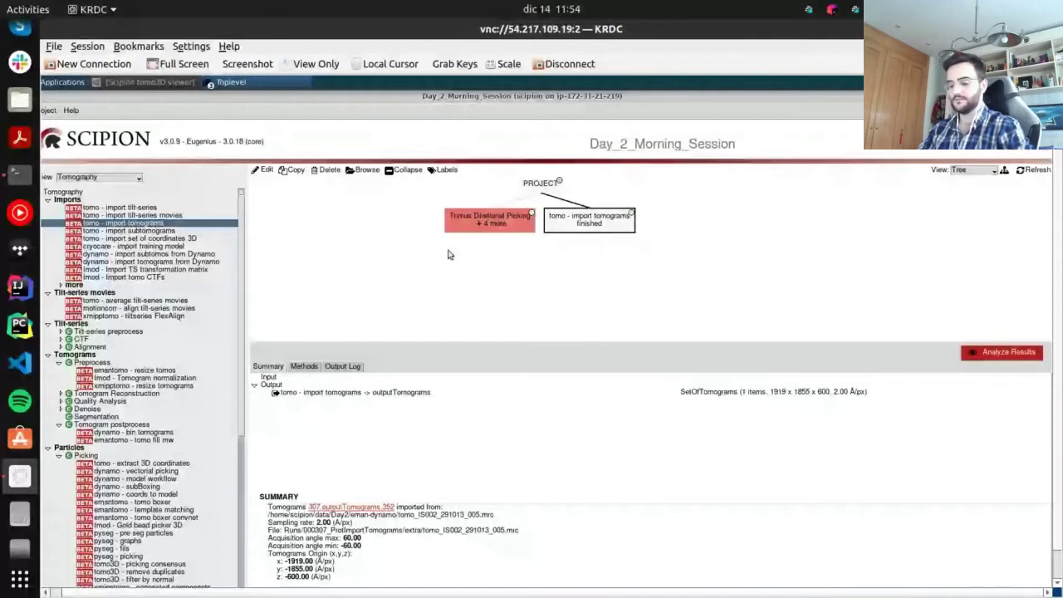
Search the available protocols for normalization
{"action": "key", "text": "ctrl+f"}
{"action": "type", "text": "noms"}
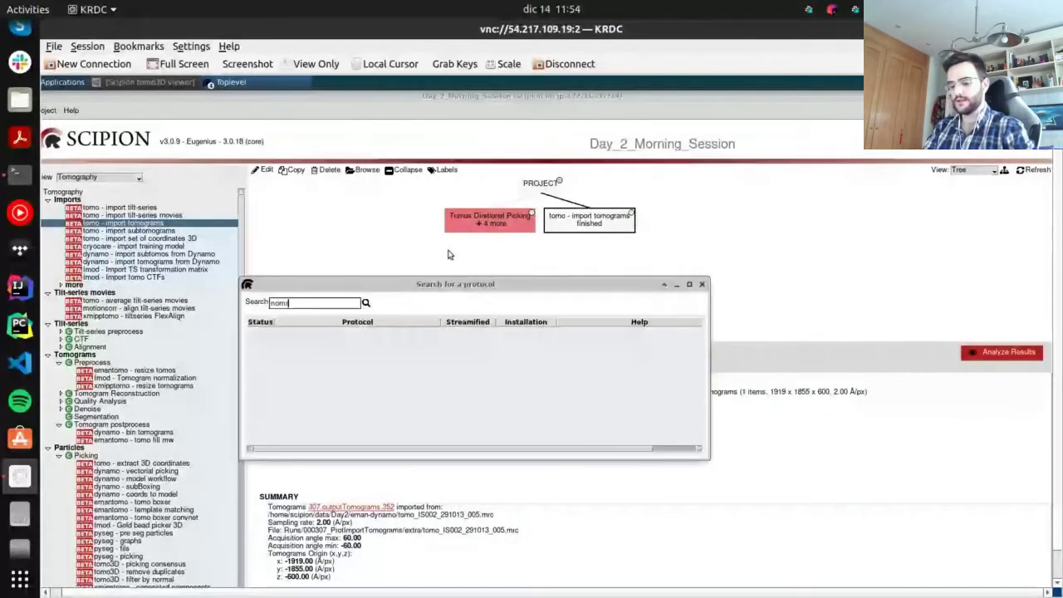
{"action": "type", "text": "a"}
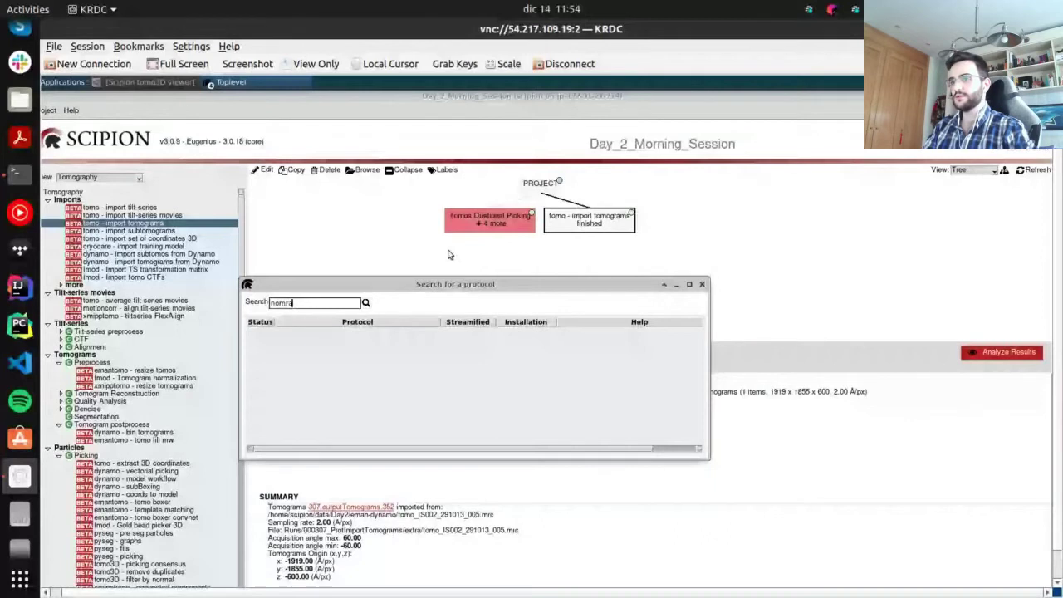
{"action": "type", "text": "lization"}
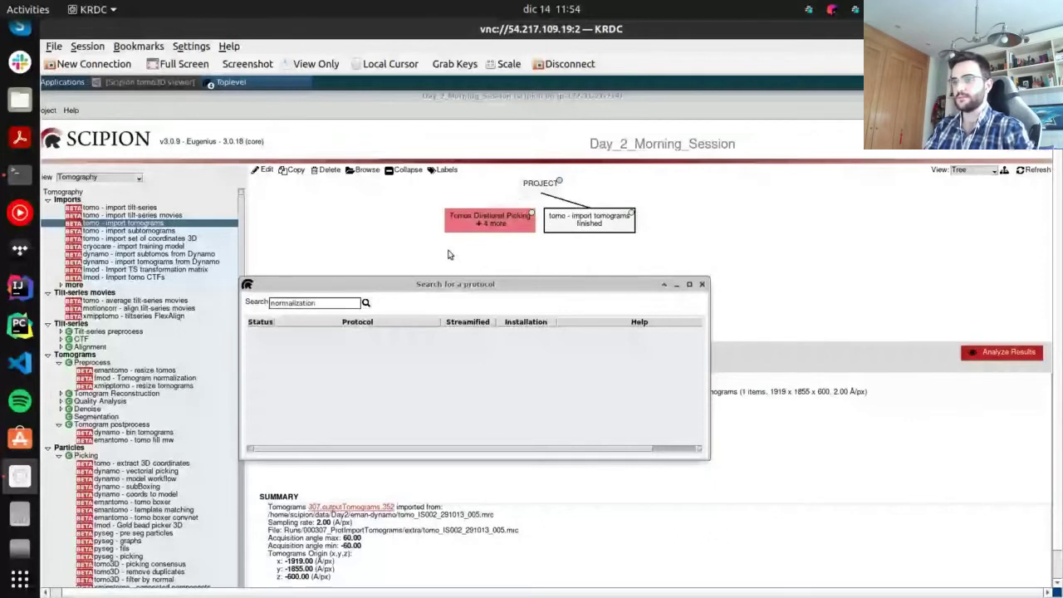
{"action": "key", "text": "Return"}
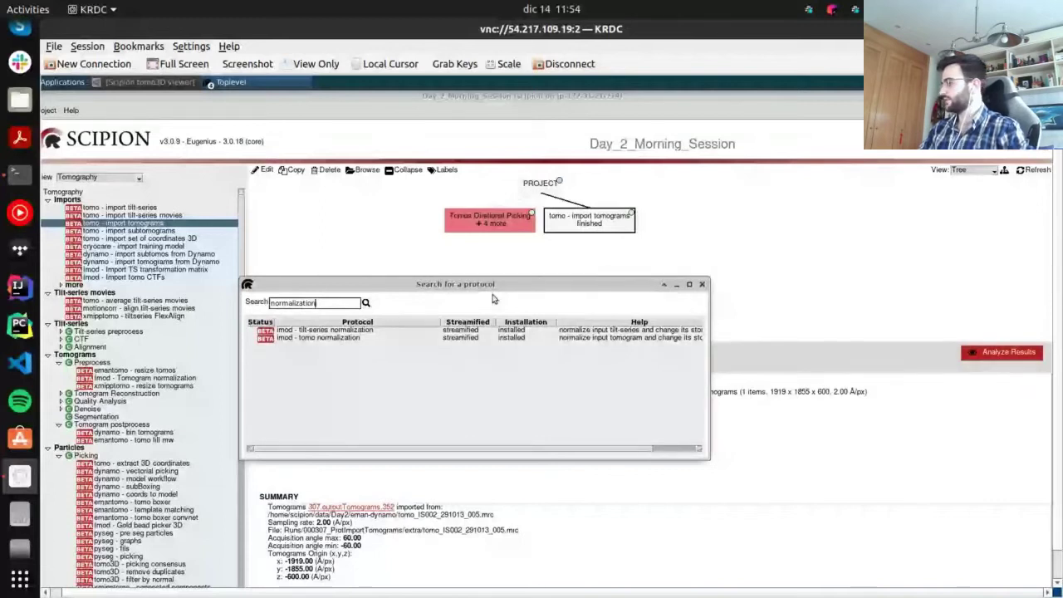
{"action": "left_click_drag", "start_coordinate": [316, 303], "coordinate": [267, 304]}
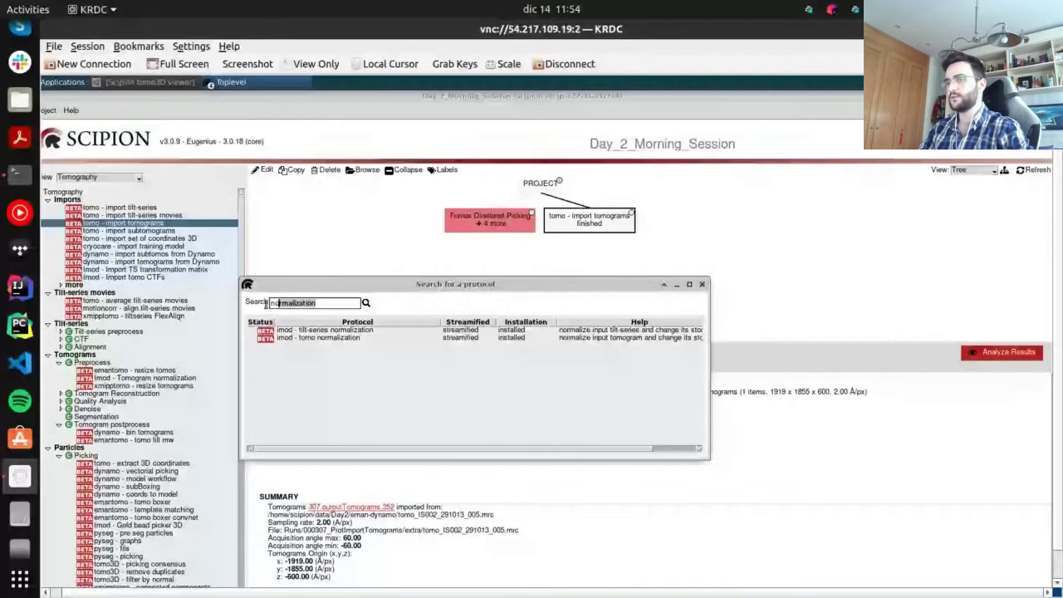
{"action": "left_click", "coordinate": [357, 300]}
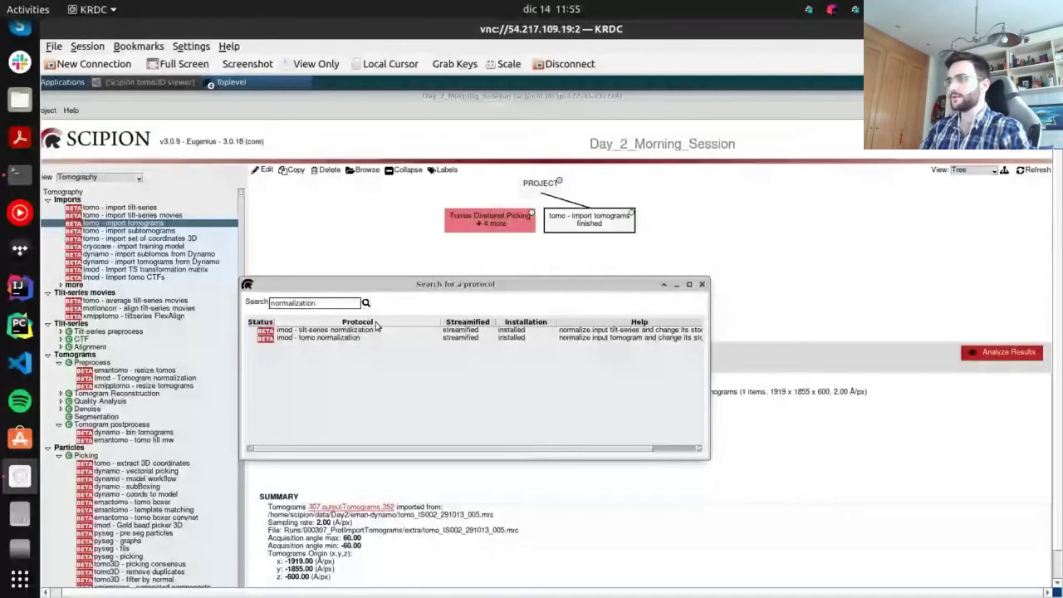
Reopen the tomogram import form and inspect tomo_IS002_291013_005.mrc in /home/scipion/data/Day2/eman-dynamo, closing the form without executing it
{"action": "double_click", "coordinate": [588, 220]}
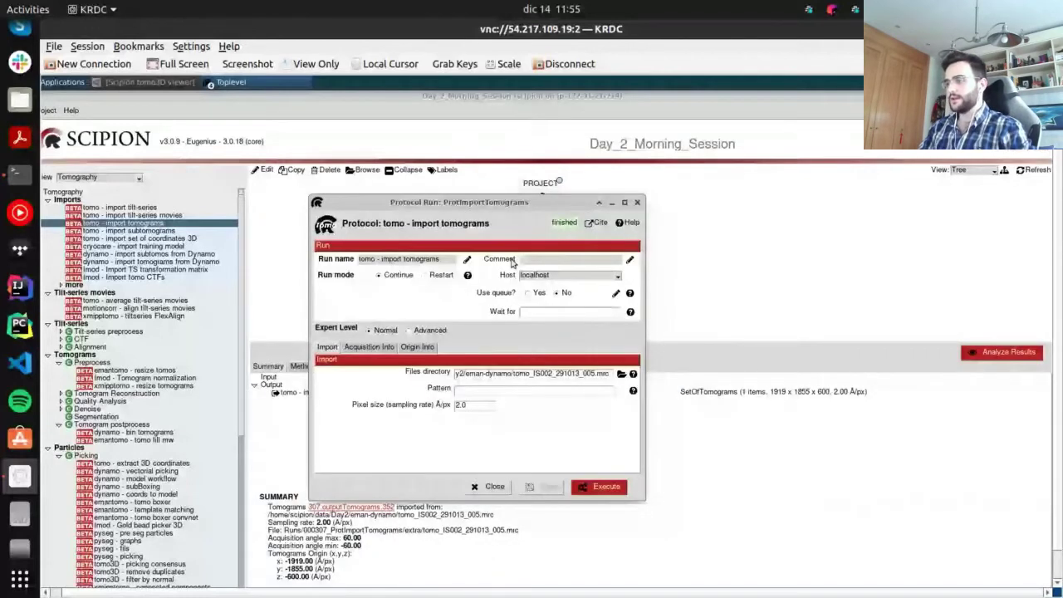
{"action": "left_click", "coordinate": [621, 374]}
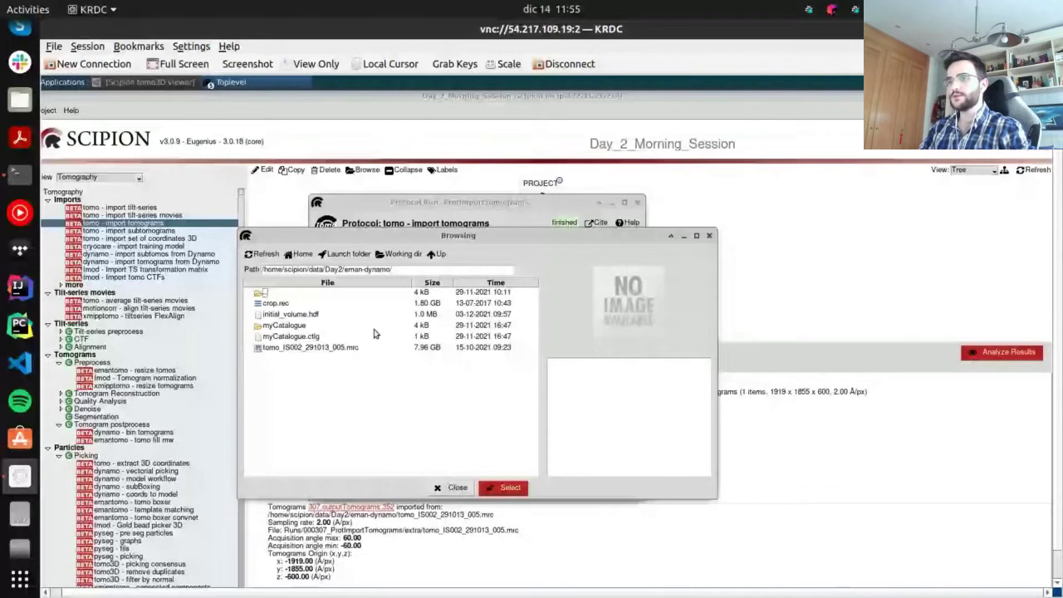
{"action": "left_click", "coordinate": [298, 253]}
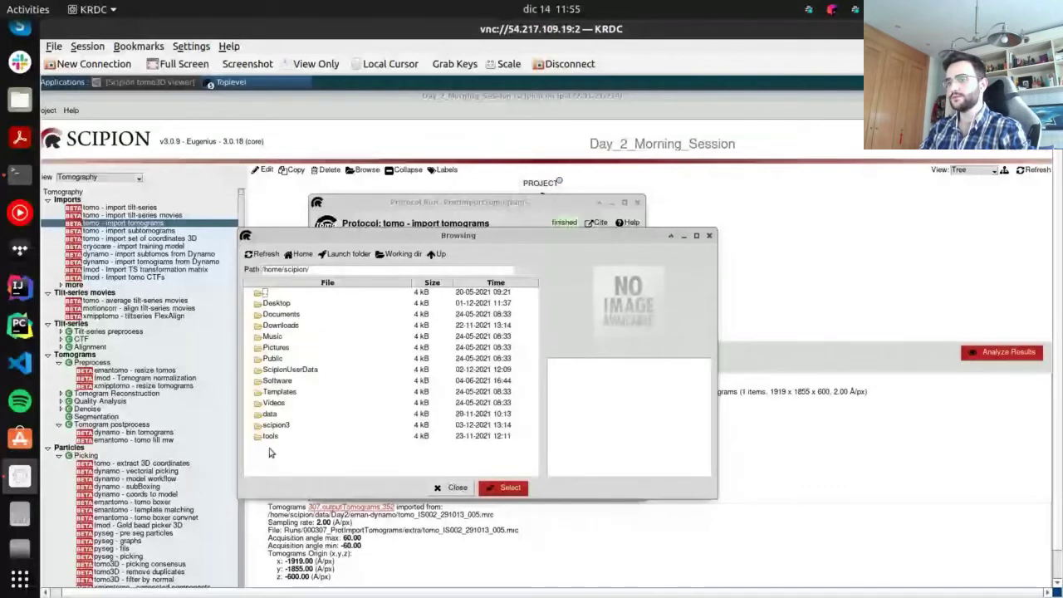
{"action": "double_click", "coordinate": [269, 413]}
{"action": "left_click", "coordinate": [272, 314]}
{"action": "double_click", "coordinate": [273, 314]}
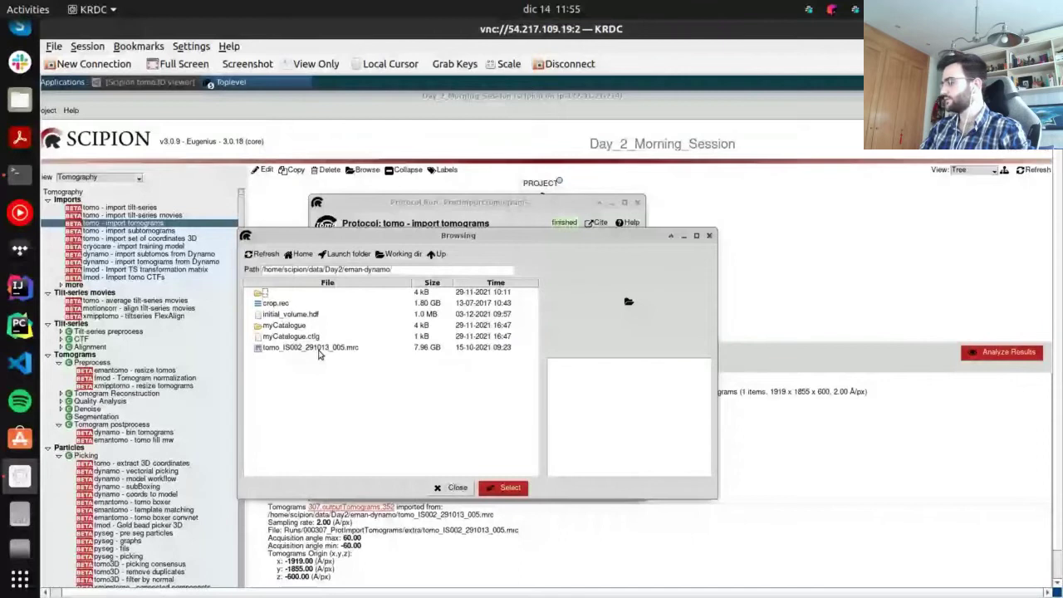
{"action": "left_click", "coordinate": [339, 351]}
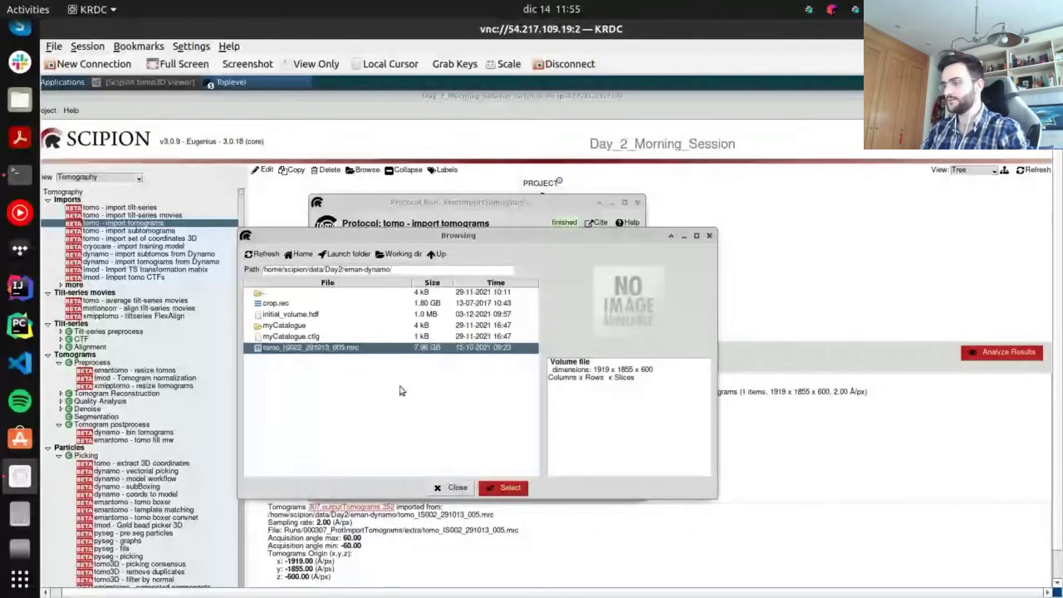
{"action": "left_click", "coordinate": [510, 488]}
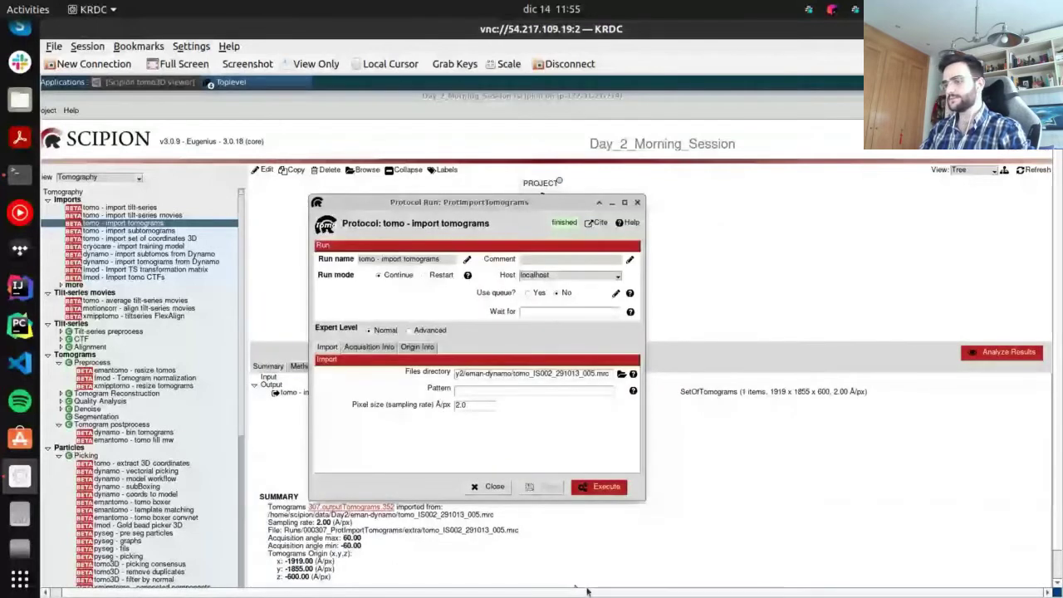
{"action": "left_click", "coordinate": [489, 486]}
Find the imod - tomo normalization protocol by searching for normalization again, and open its form
{"action": "key", "text": "ctrl+f"}
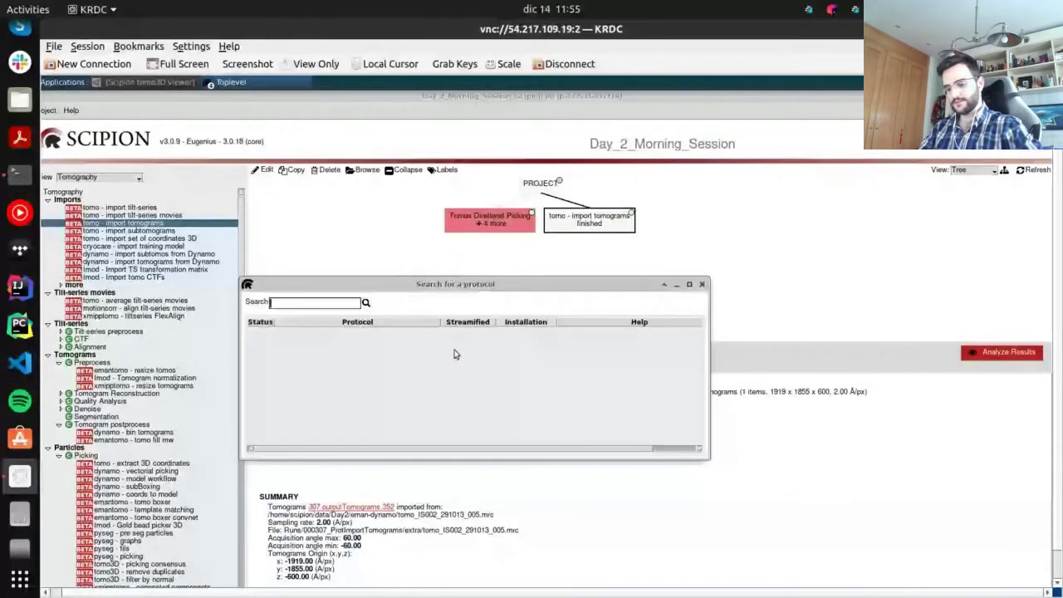
{"action": "type", "text": "normal"}
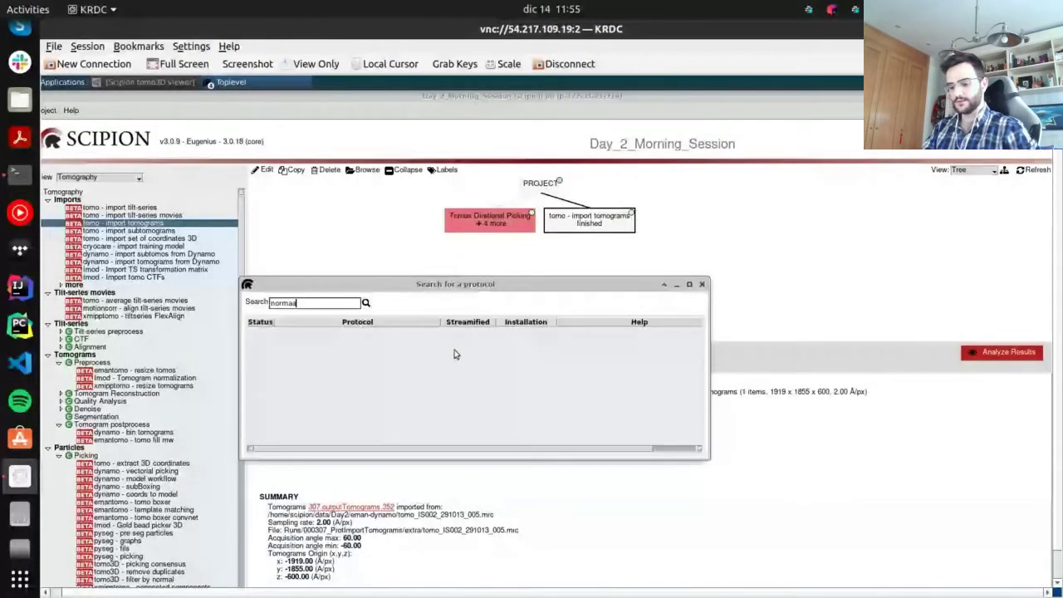
{"action": "type", "text": "ization"}
{"action": "key", "text": "Return"}
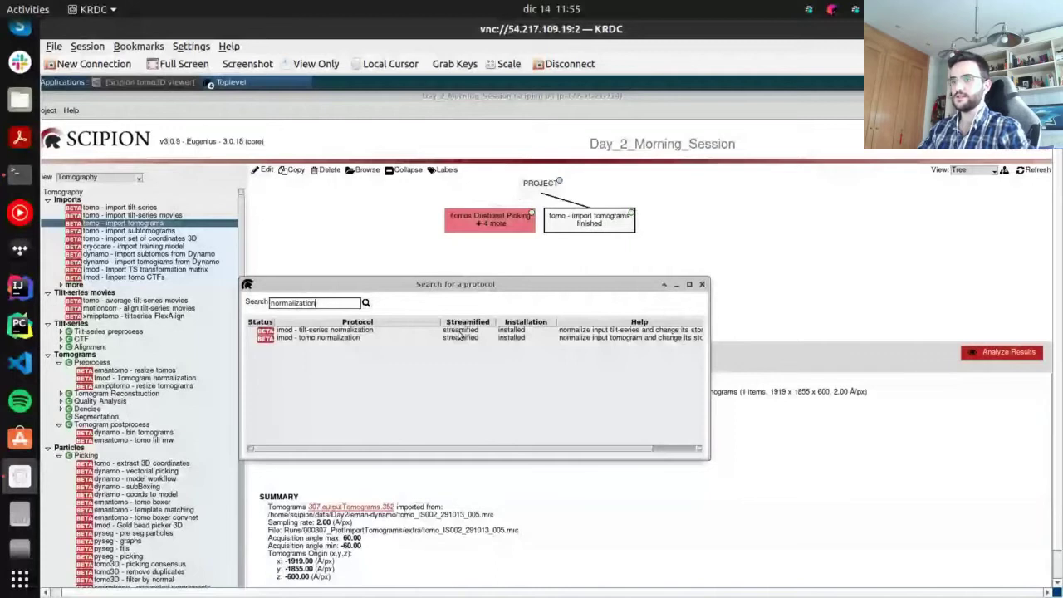
{"action": "left_click", "coordinate": [336, 339]}
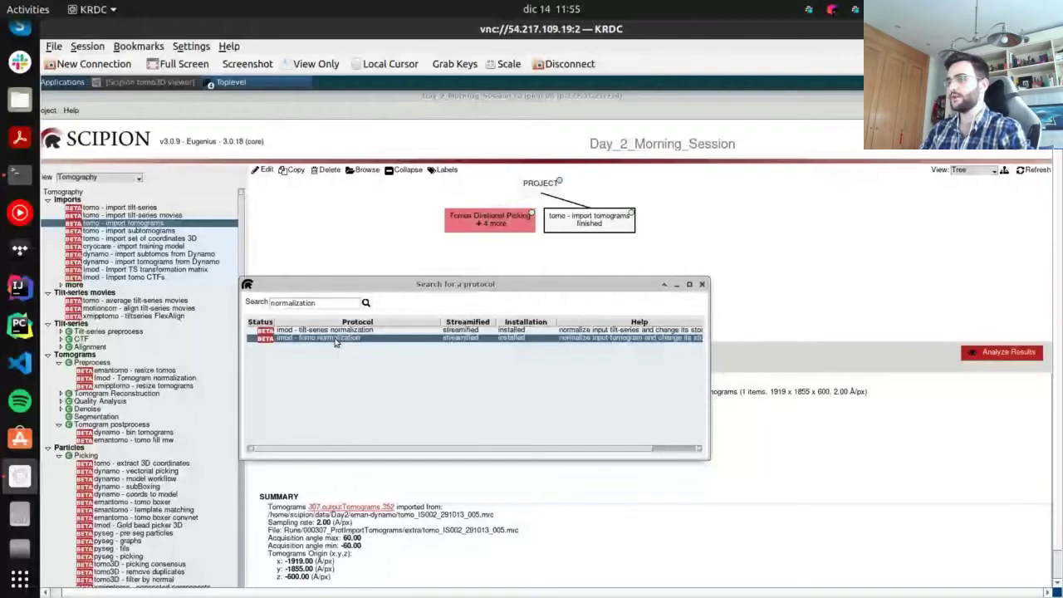
{"action": "double_click", "coordinate": [336, 339]}
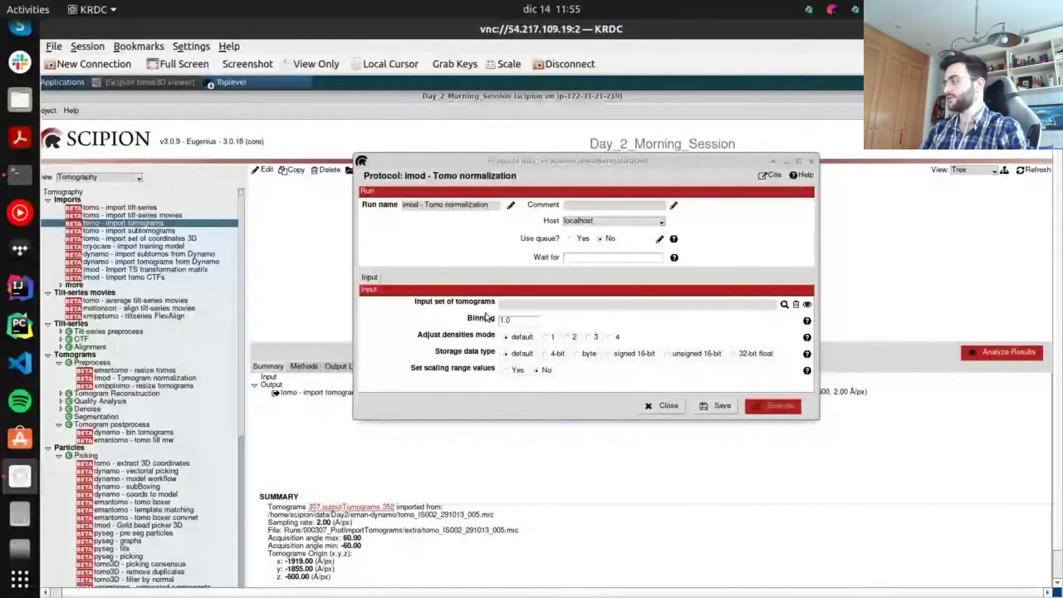
Use the outputTomograms of tomo - import tomograms as the normalization input and set the binning to 2.0
{"action": "left_click", "coordinate": [784, 304]}
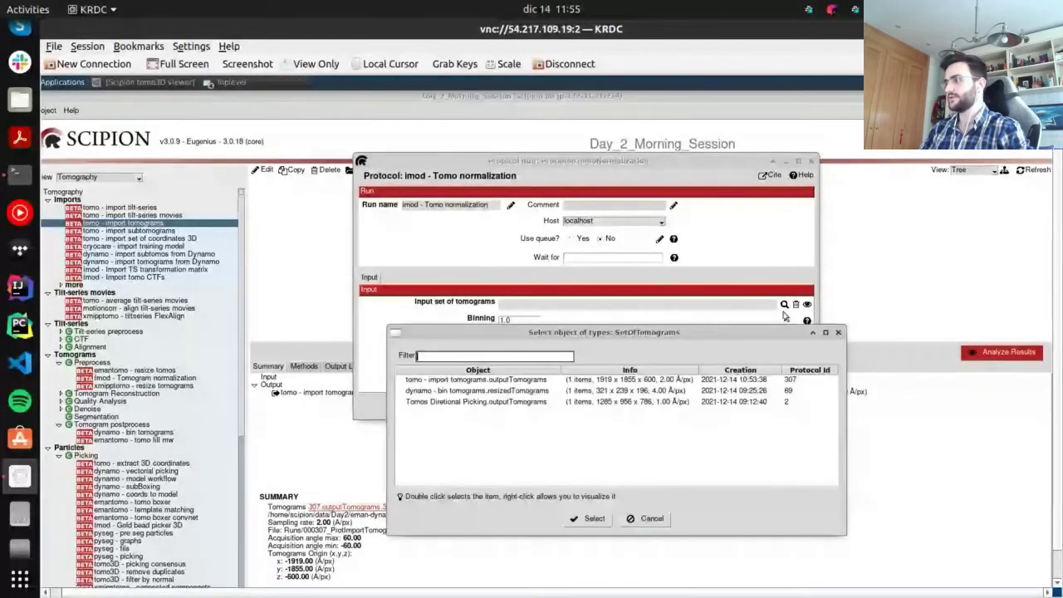
{"action": "left_click", "coordinate": [597, 382]}
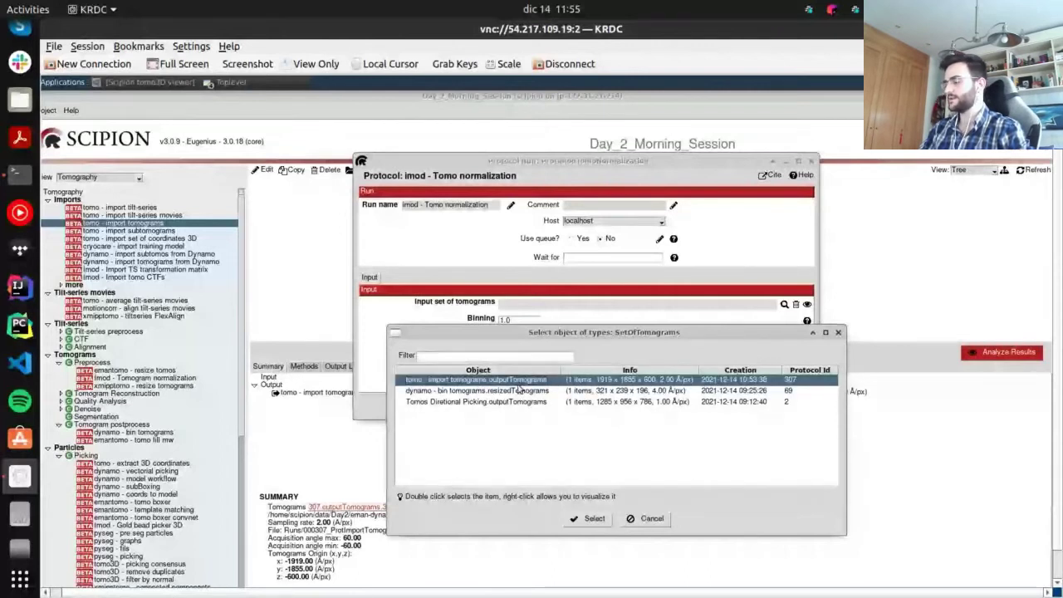
{"action": "left_click", "coordinate": [590, 518]}
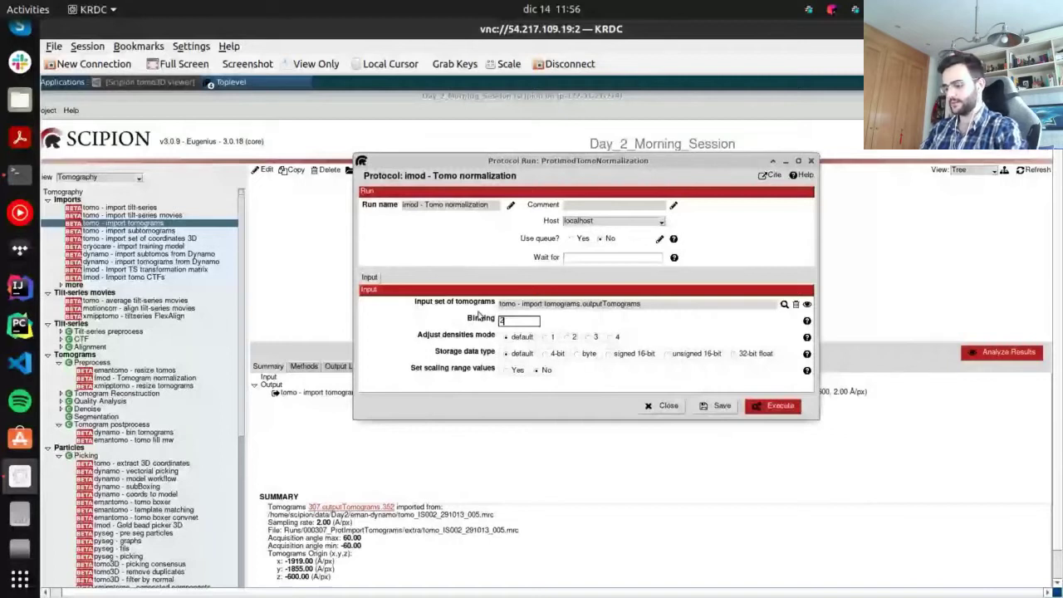
{"action": "type", "text": ".0"}
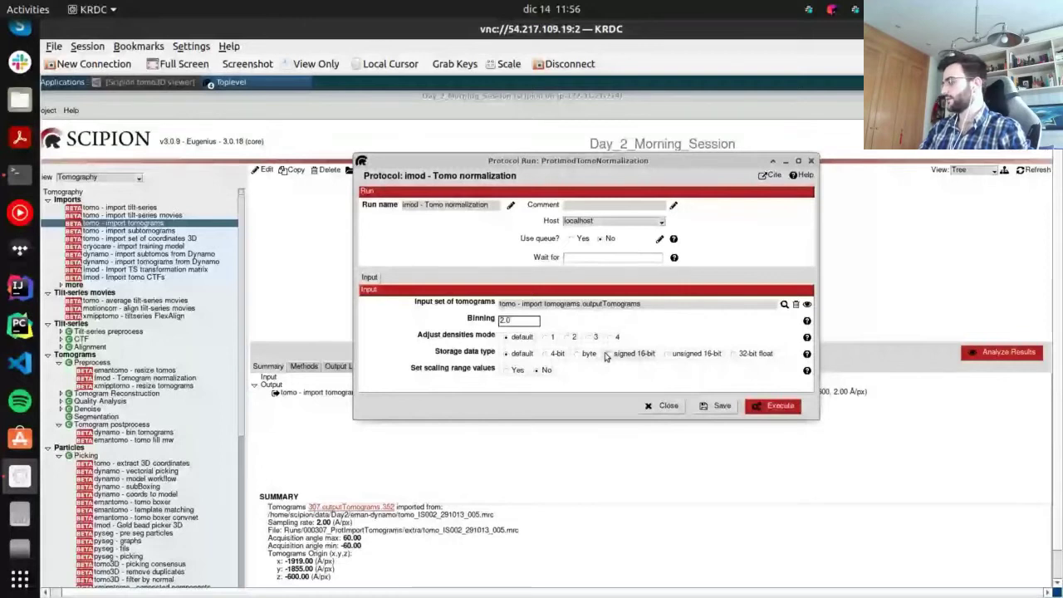
Execute the imod - Tomo normalization protocol and display its output log
{"action": "left_click", "coordinate": [778, 412]}
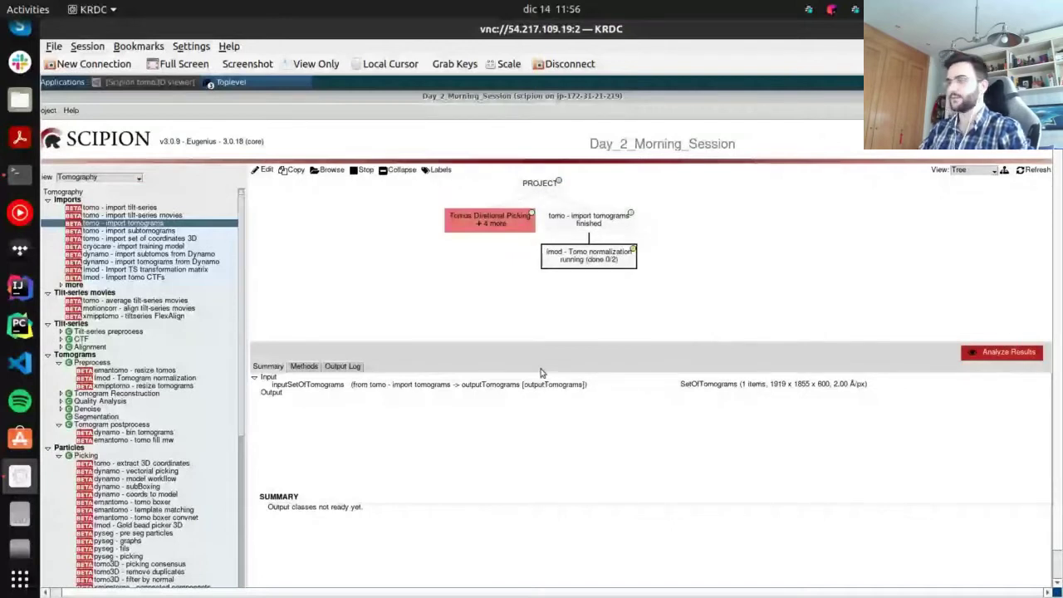
{"action": "left_click", "coordinate": [342, 365]}
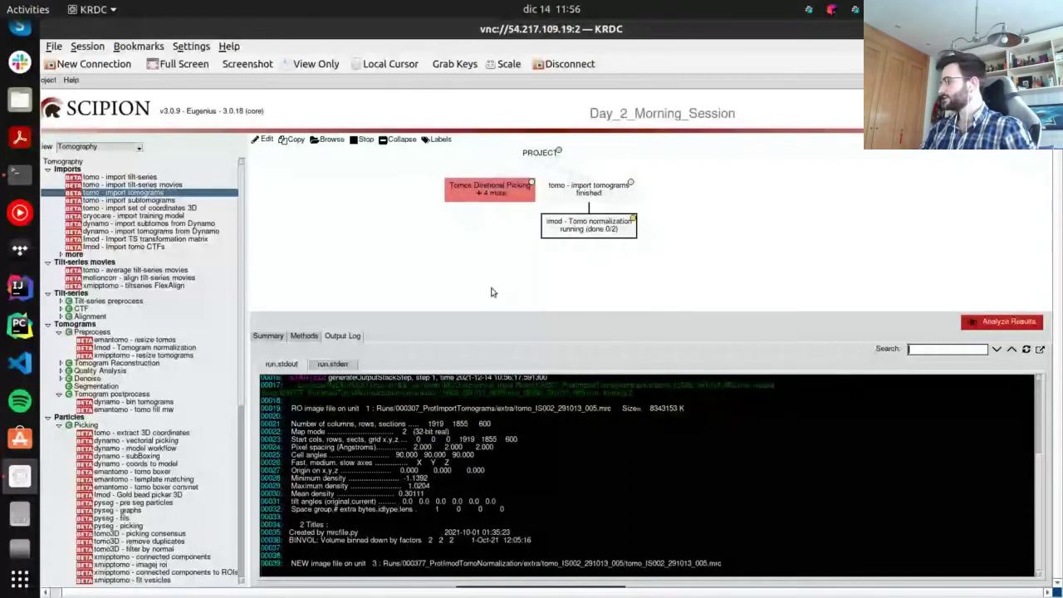
{"action": "scroll", "coordinate": [491, 274], "scroll_direction": "up", "scroll_amount": 1}
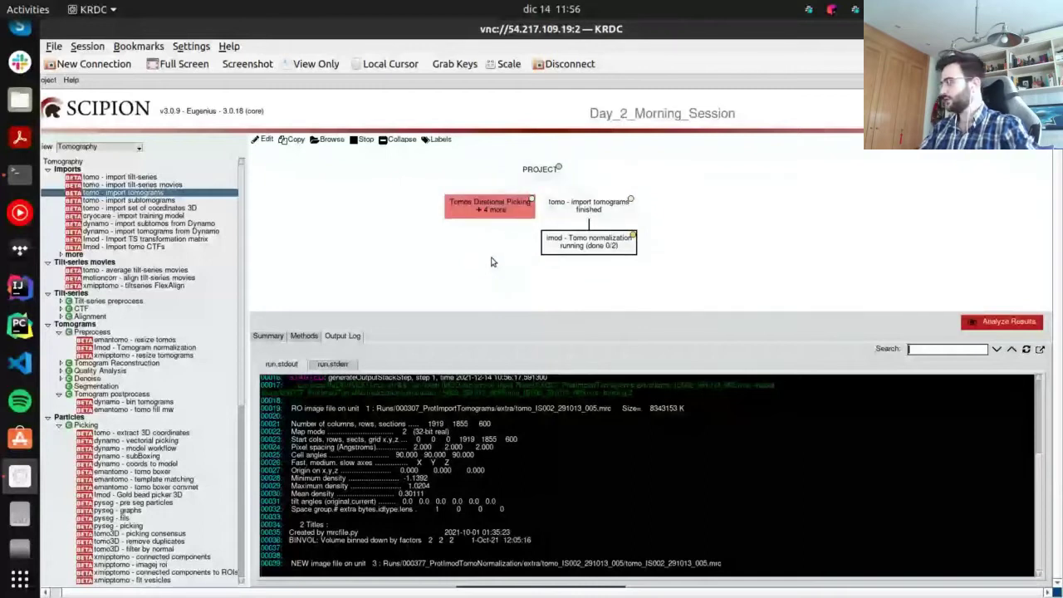
Search the protocols for normalization once more and open a second imod - tomo normalization form
{"action": "key", "text": "ctrl+f"}
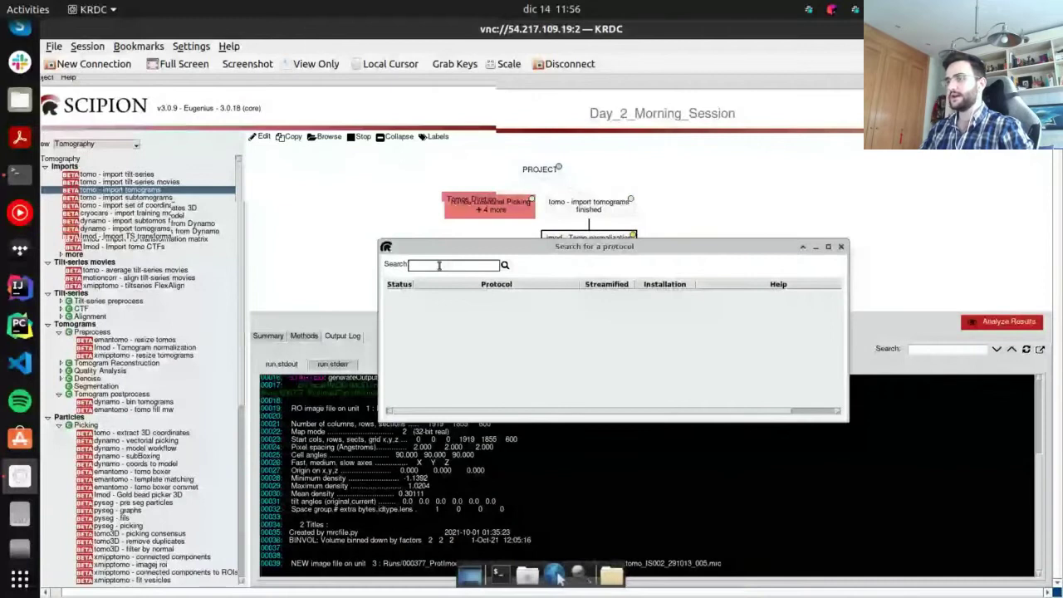
{"action": "type", "text": "mor"}
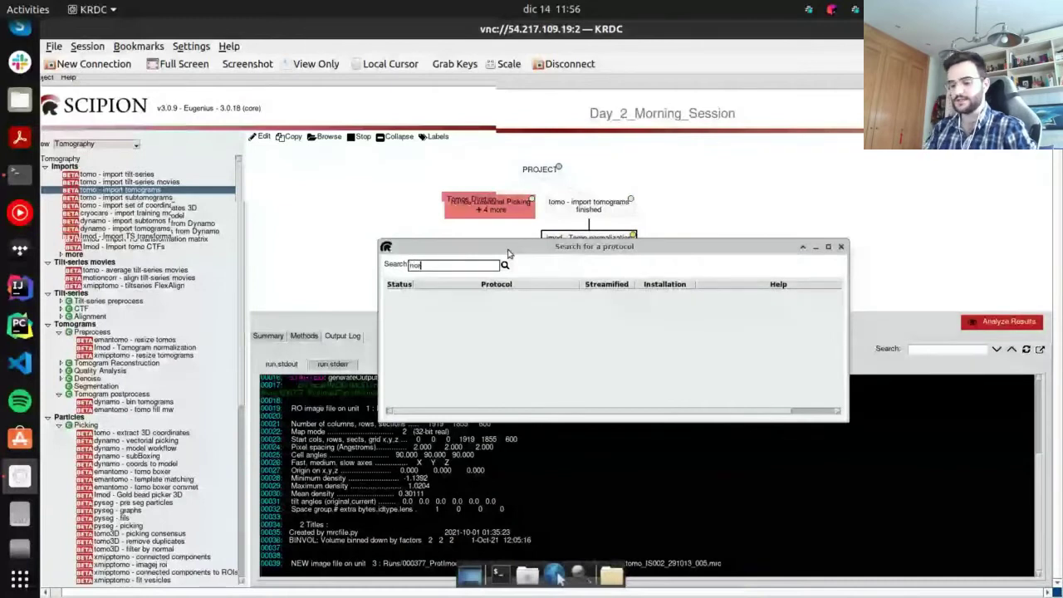
{"action": "type", "text": "ma"}
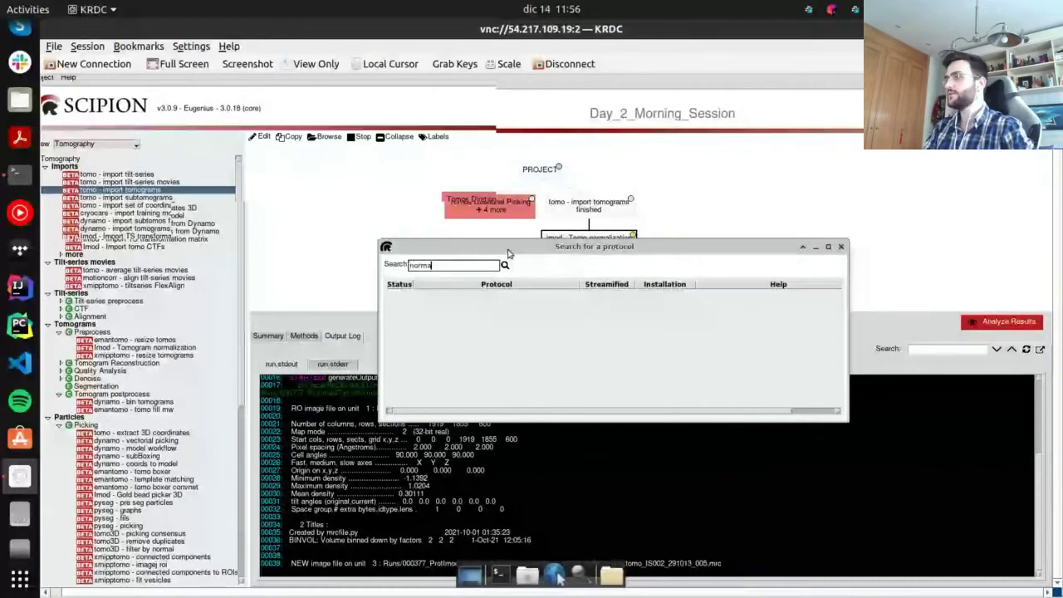
{"action": "type", "text": "lization"}
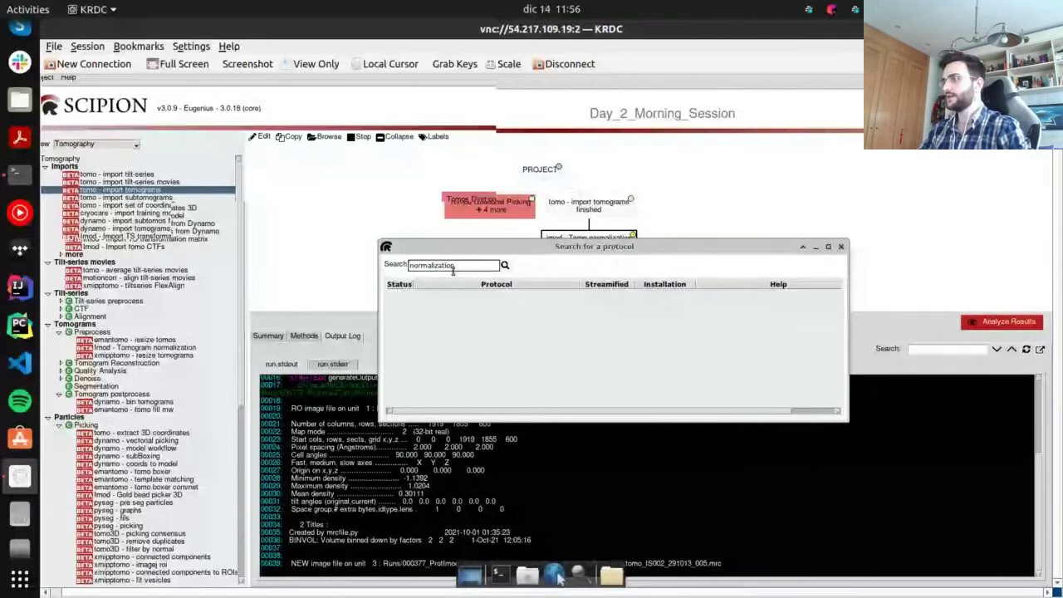
{"action": "key", "text": "Return"}
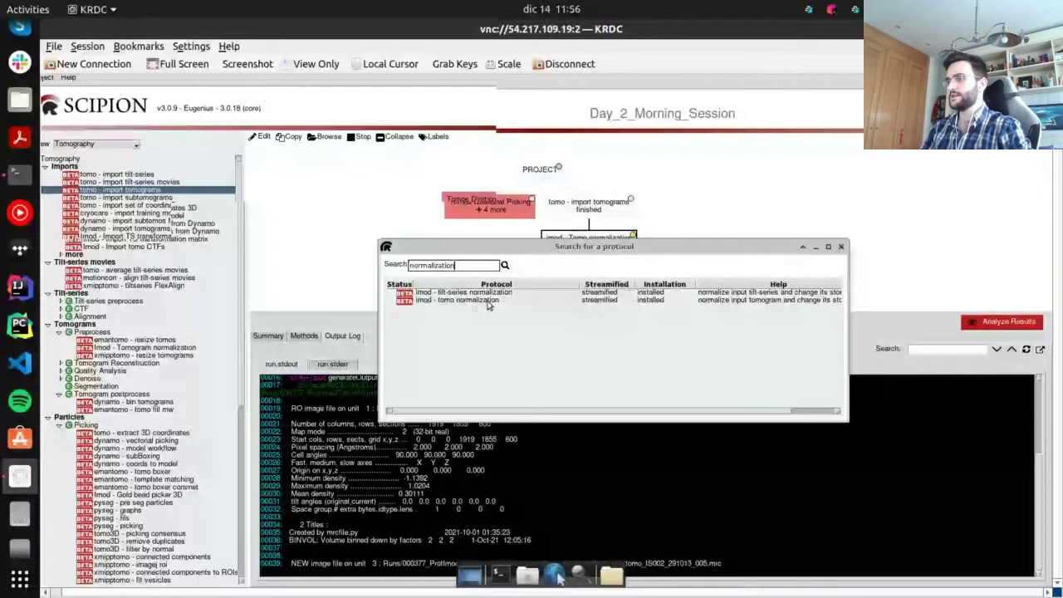
{"action": "double_click", "coordinate": [443, 301]}
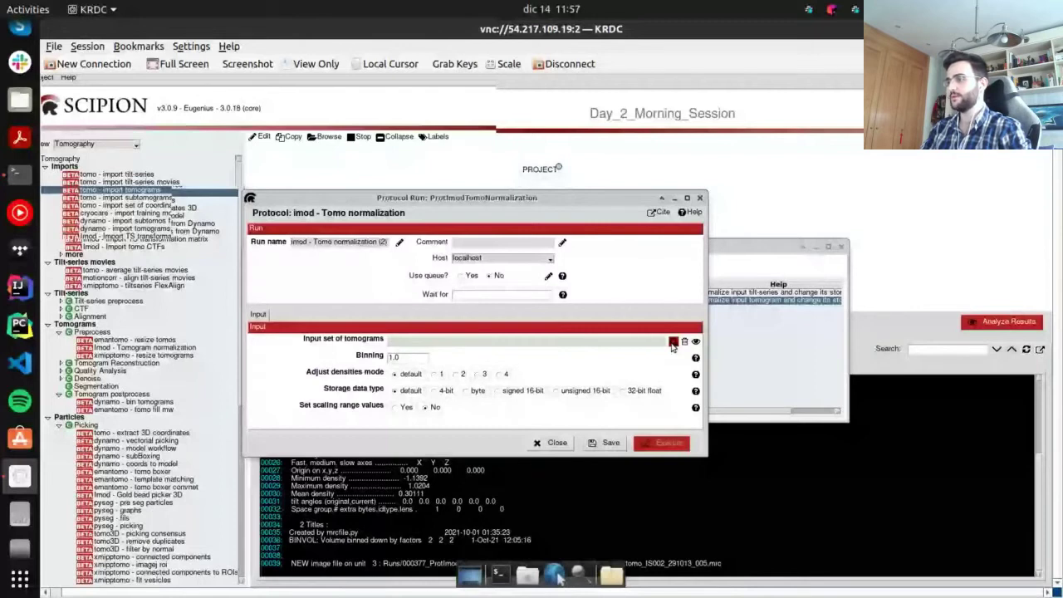
Fill the second form with tomo - import tomograms.outputTomograms and binning 2.0, closing it and the protocol search without executing
{"action": "left_click", "coordinate": [673, 343]}
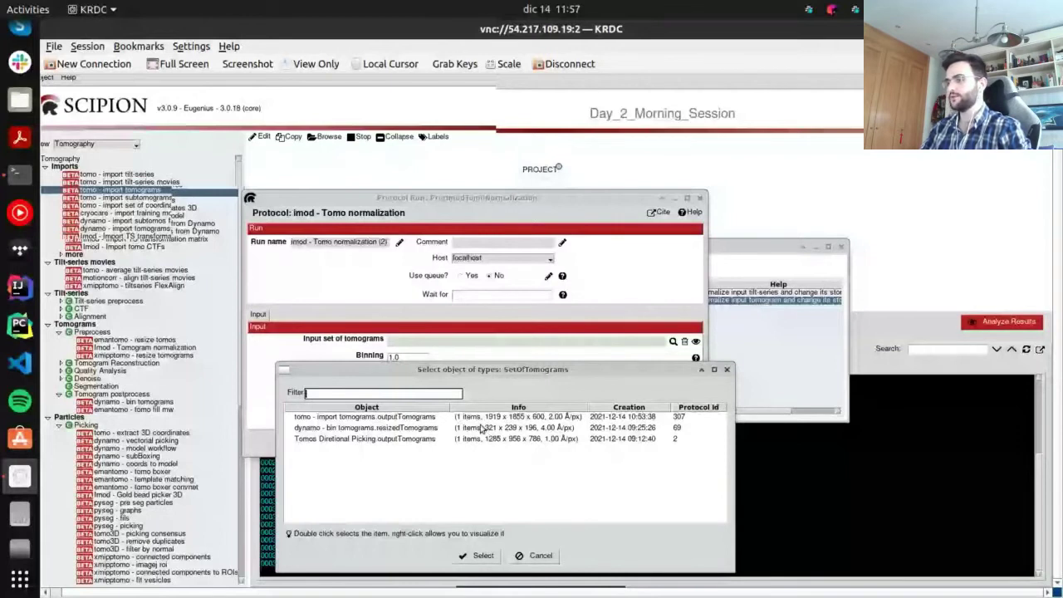
{"action": "left_click", "coordinate": [393, 418]}
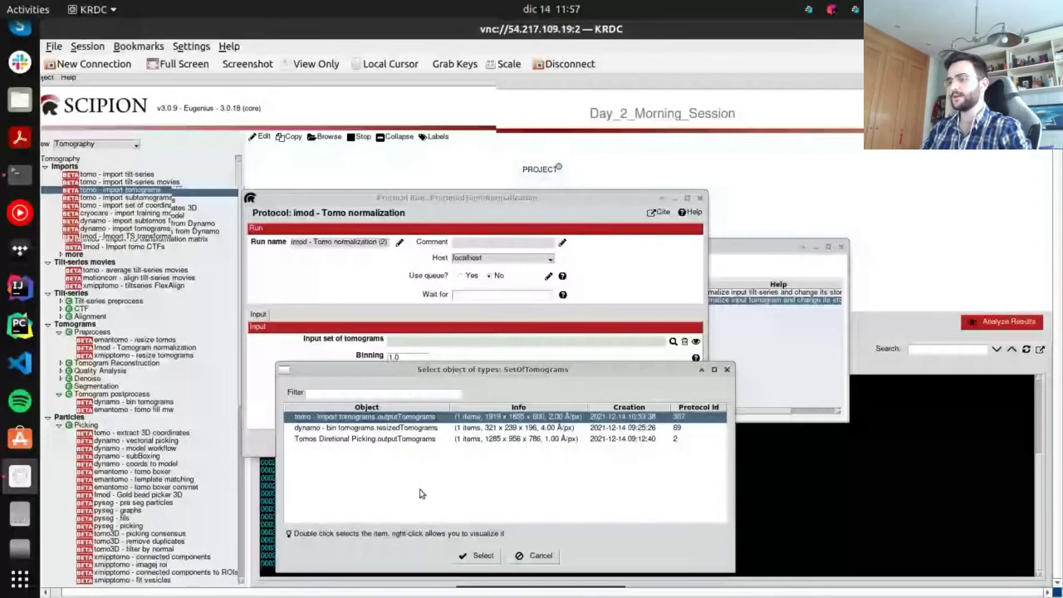
{"action": "left_click", "coordinate": [477, 555]}
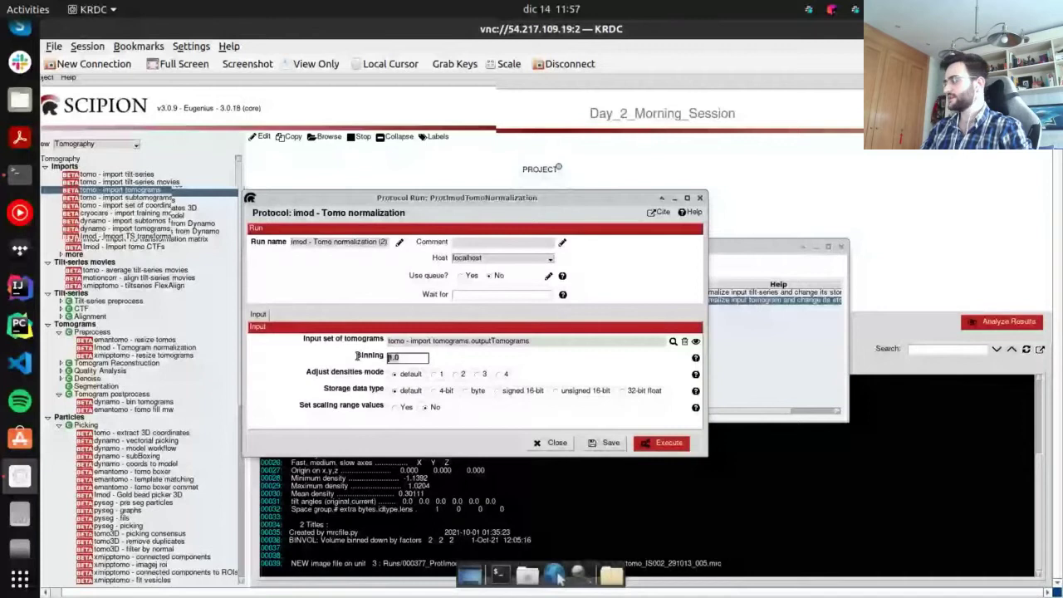
{"action": "type", "text": "2.0"}
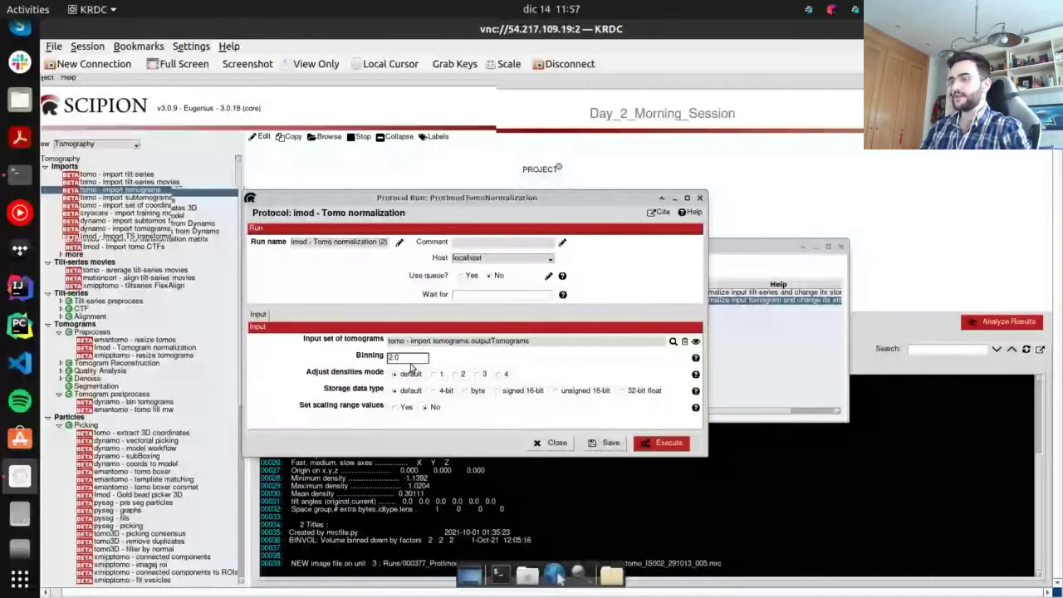
{"action": "double_click", "coordinate": [403, 357]}
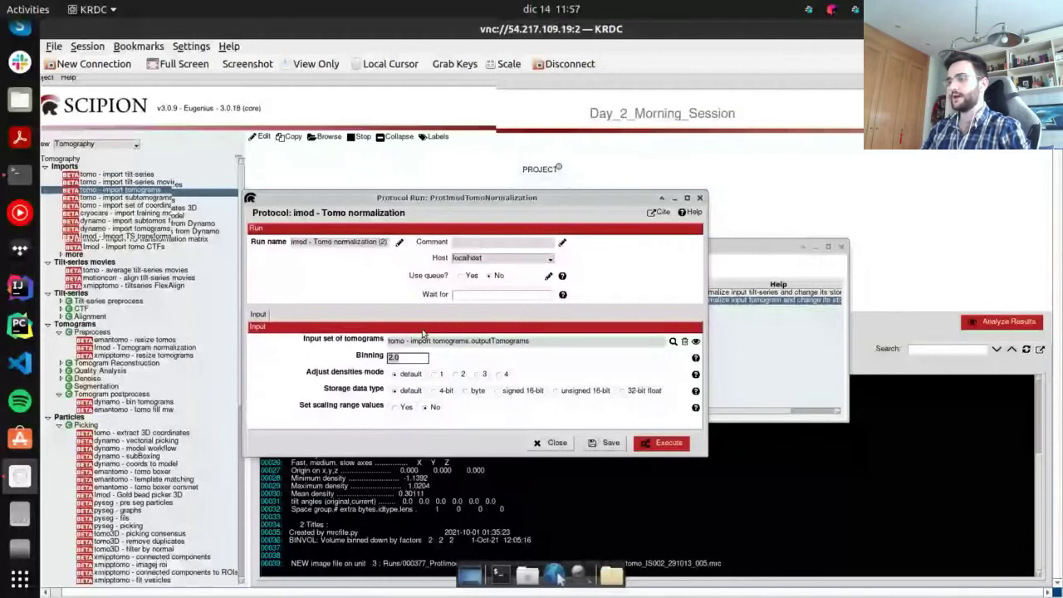
{"action": "left_click", "coordinate": [550, 443]}
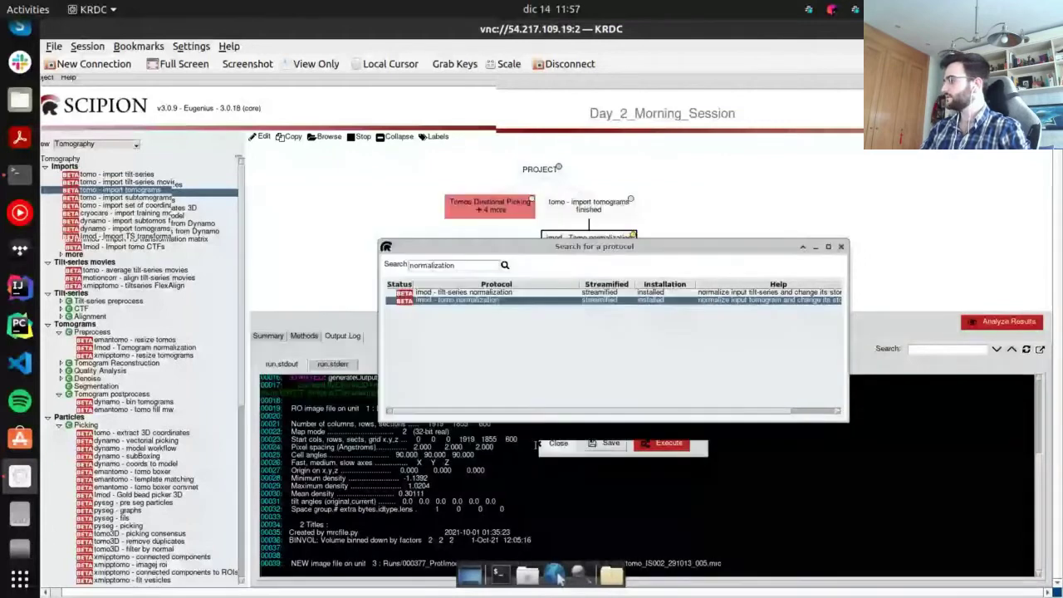
{"action": "left_click", "coordinate": [839, 248]}
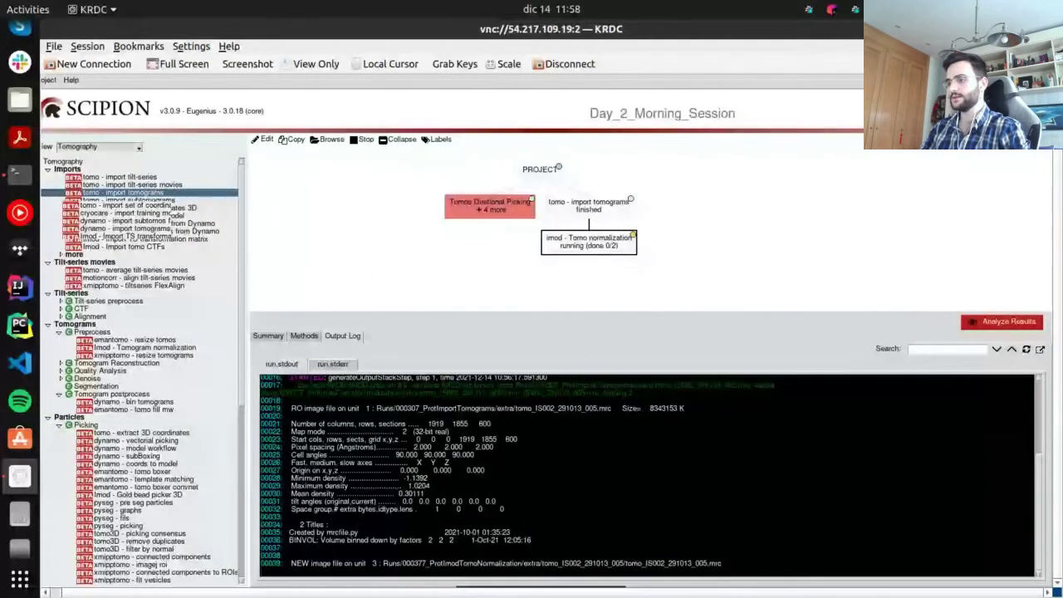
Monitor the running tomo normalization through its summary and its refreshed output log
{"action": "left_click", "coordinate": [264, 335]}
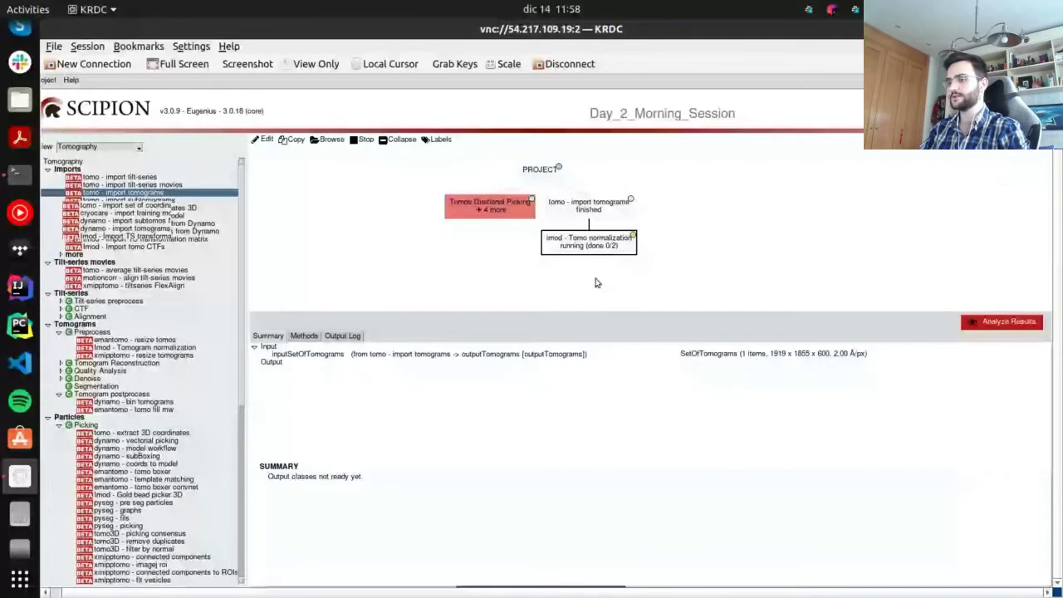
{"action": "left_click", "coordinate": [343, 335]}
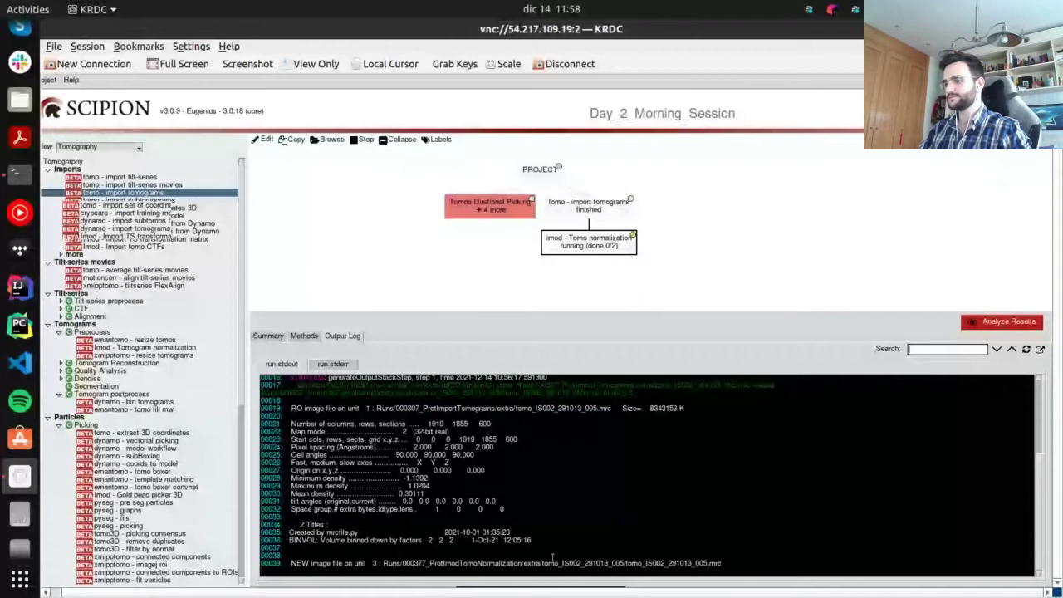
{"action": "left_click", "coordinate": [267, 335]}
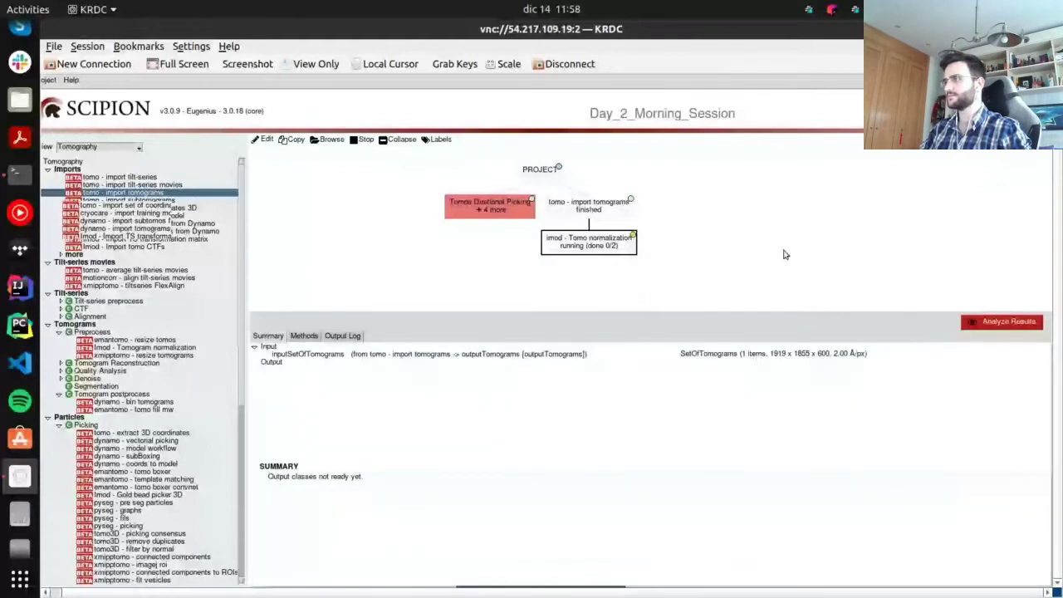
{"action": "left_click", "coordinate": [342, 336]}
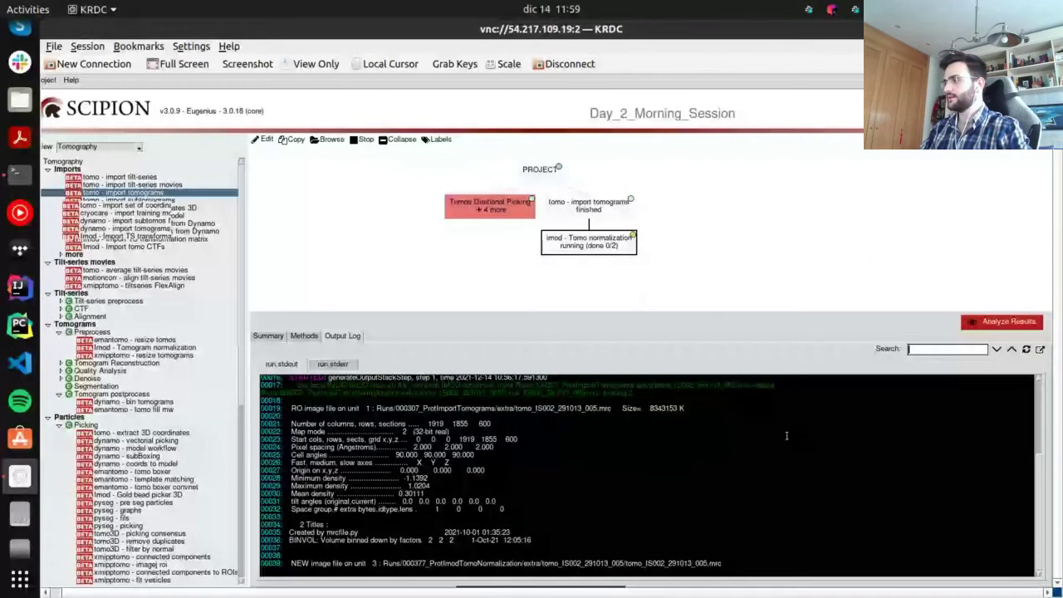
{"action": "left_click", "coordinate": [1025, 352]}
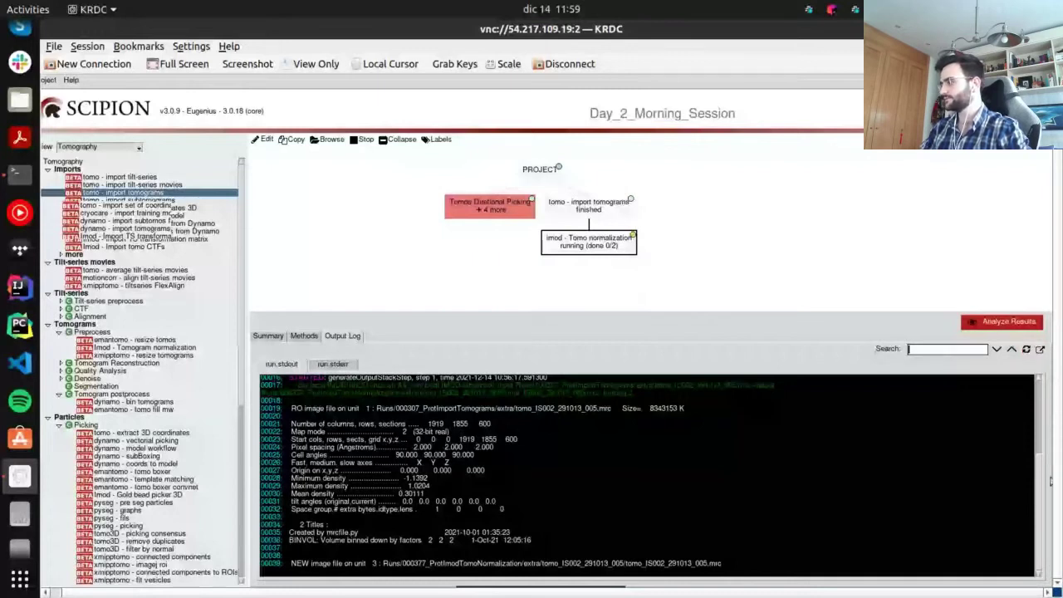
{"action": "mouse_move", "coordinate": [557, 236]}
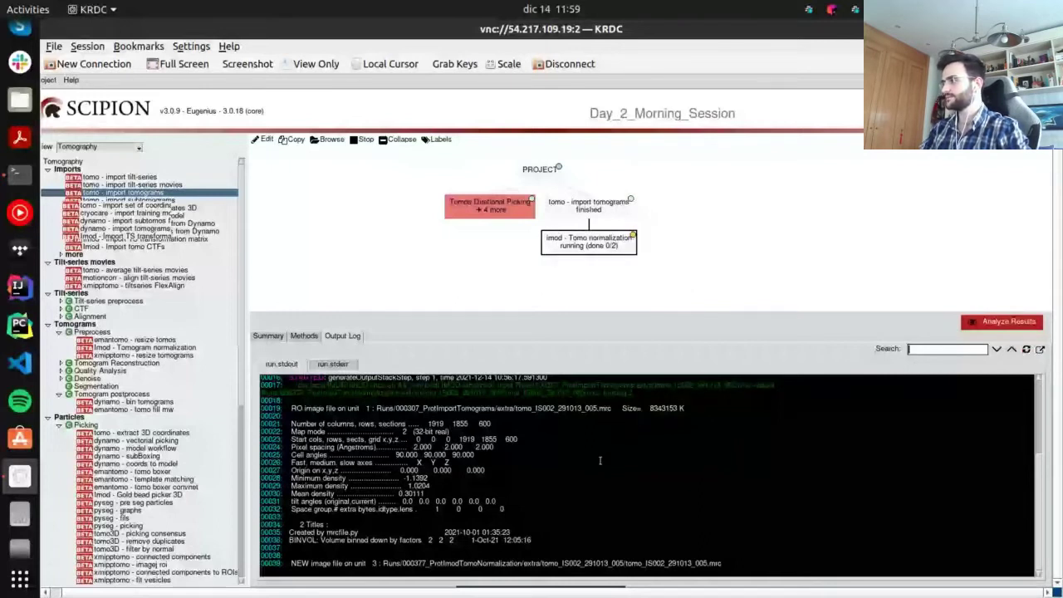
{"action": "scroll", "coordinate": [599, 497], "scroll_direction": "up", "scroll_amount": 2}
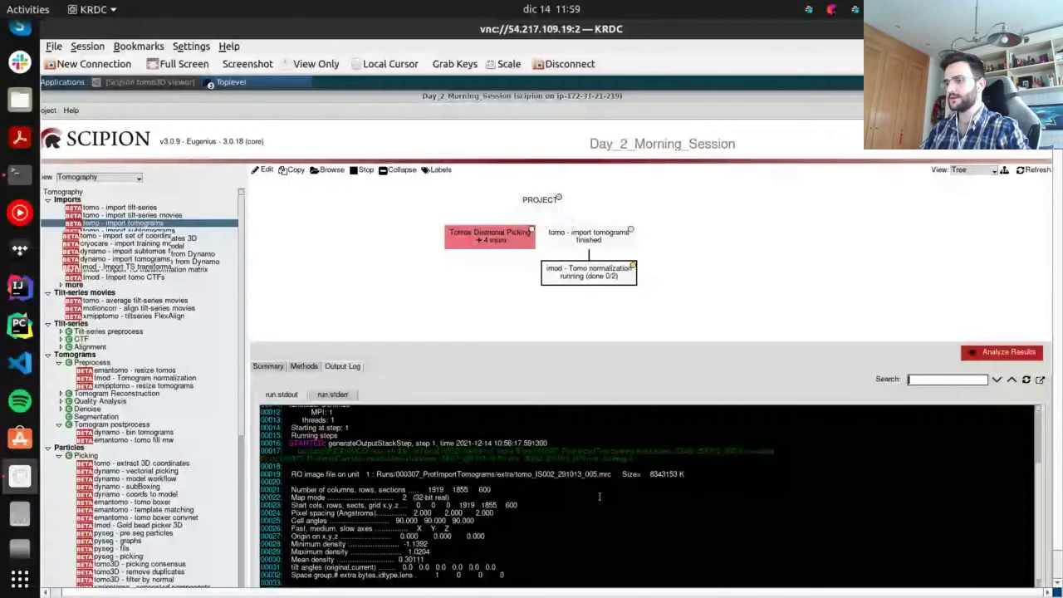
{"action": "scroll", "coordinate": [598, 496], "scroll_direction": "down", "scroll_amount": 2}
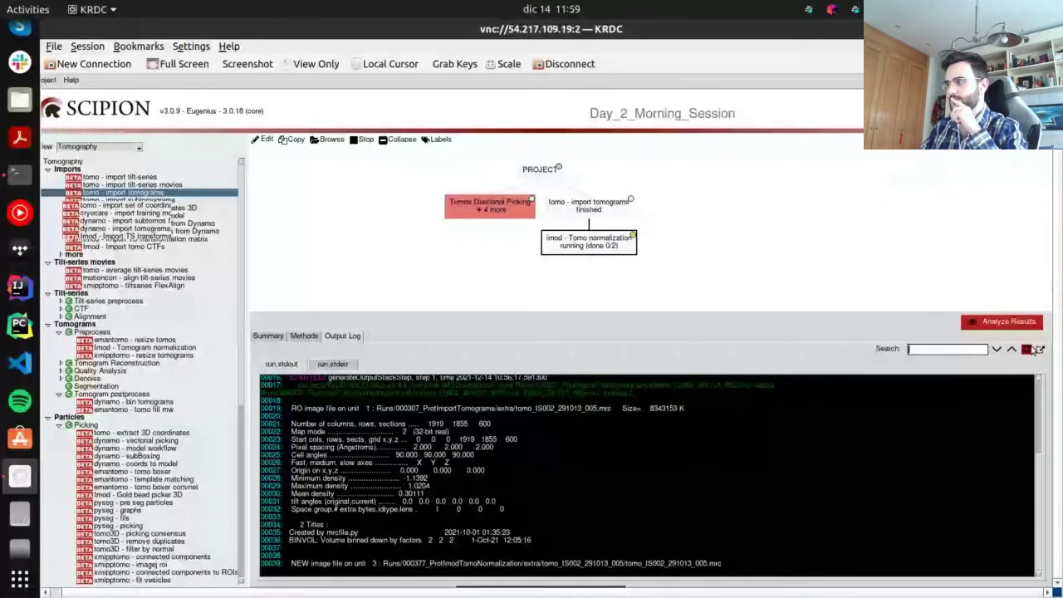
{"action": "left_click", "coordinate": [280, 335]}
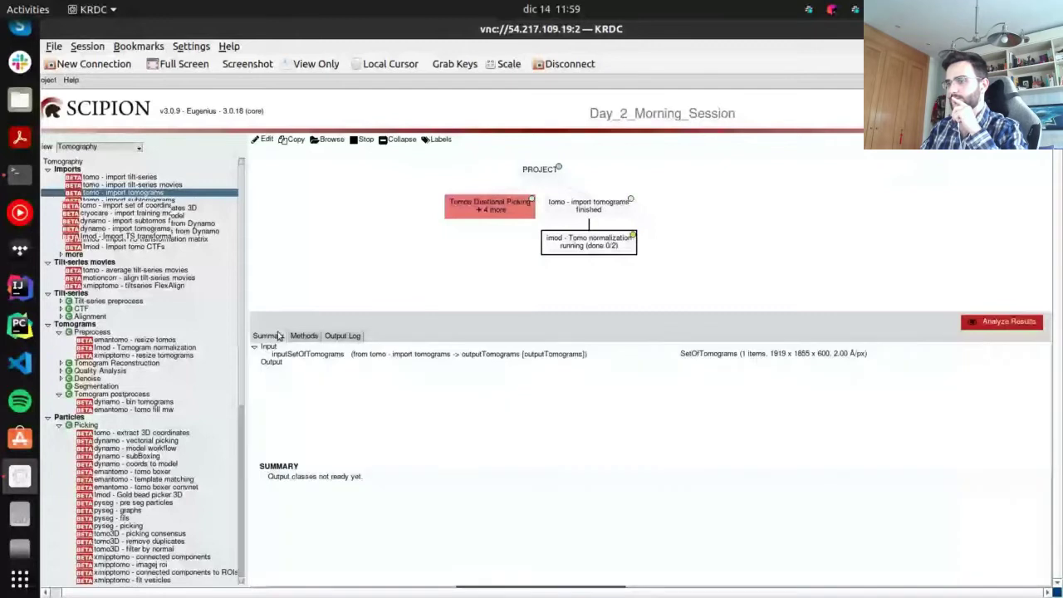
{"action": "left_click", "coordinate": [342, 335]}
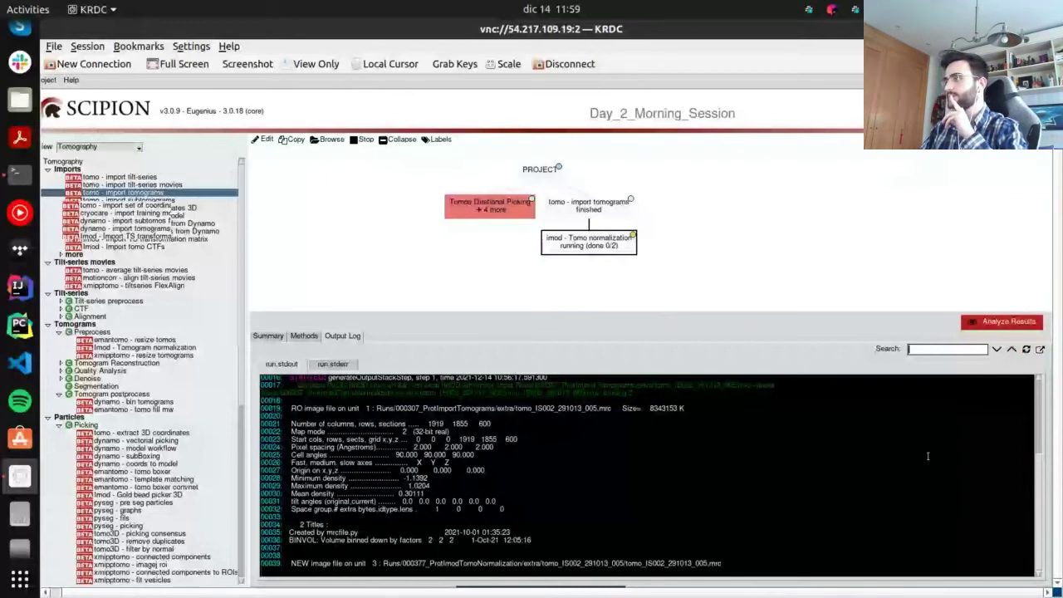
{"action": "left_click", "coordinate": [1027, 350]}
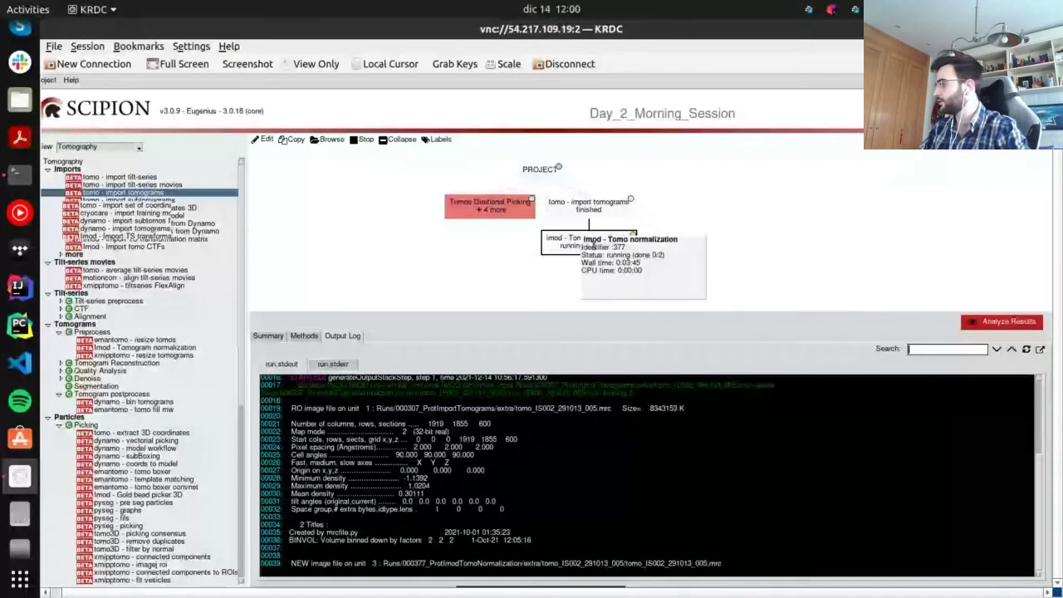
Browse the normalization run's extra/tomo_IS002_291013_005 folder to check the output file, and close the browser
{"action": "right_click", "coordinate": [567, 244]}
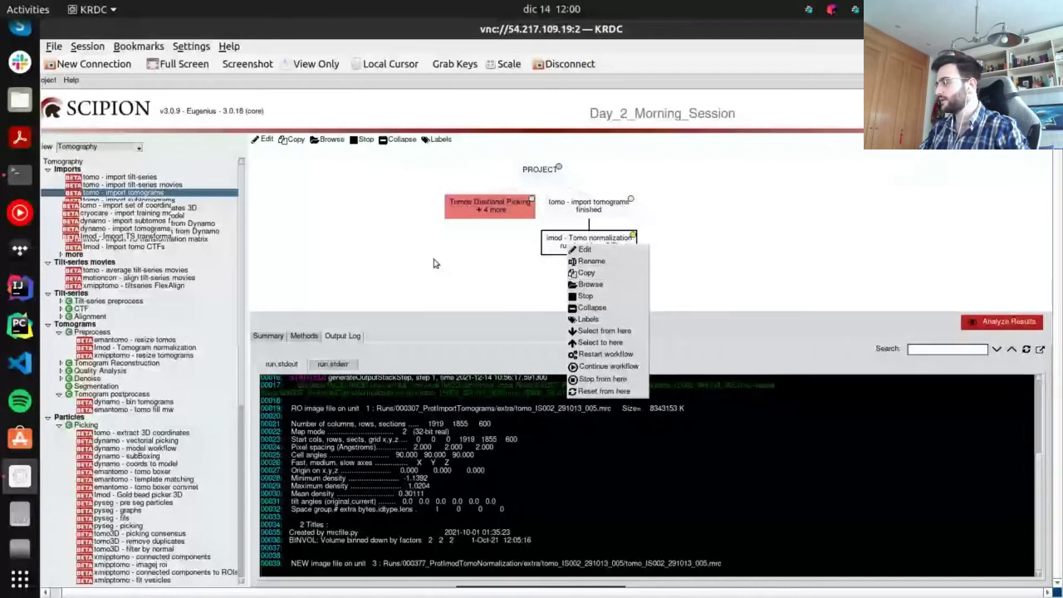
{"action": "left_click", "coordinate": [466, 261]}
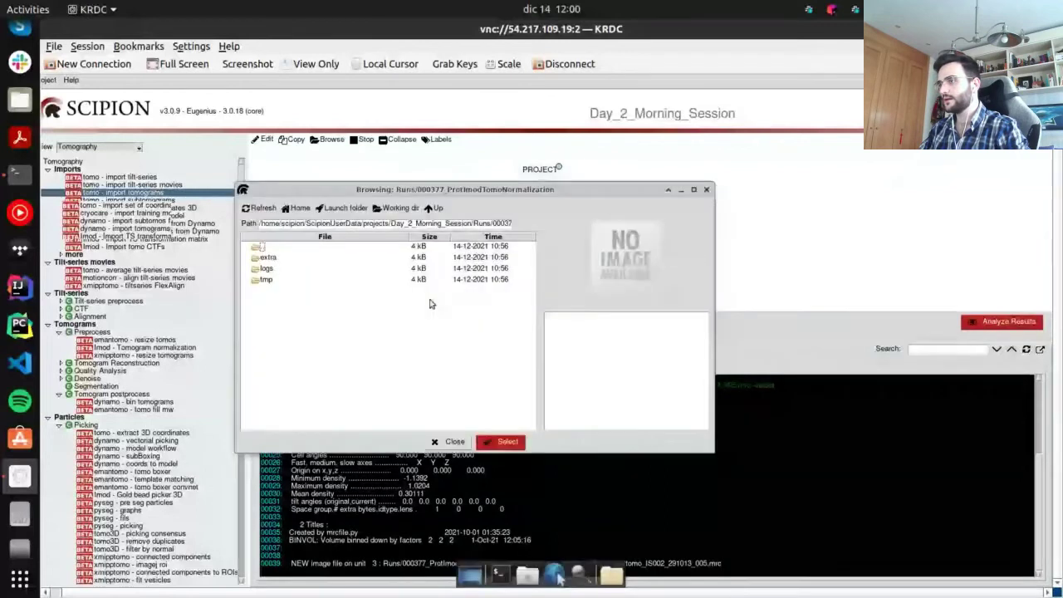
{"action": "left_click", "coordinate": [281, 259]}
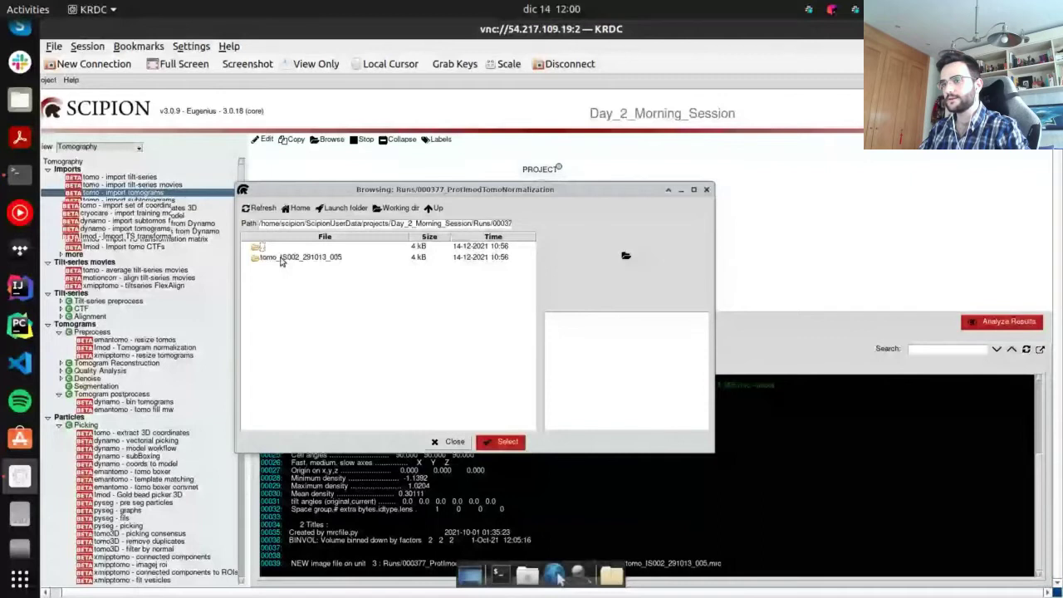
{"action": "double_click", "coordinate": [281, 259]}
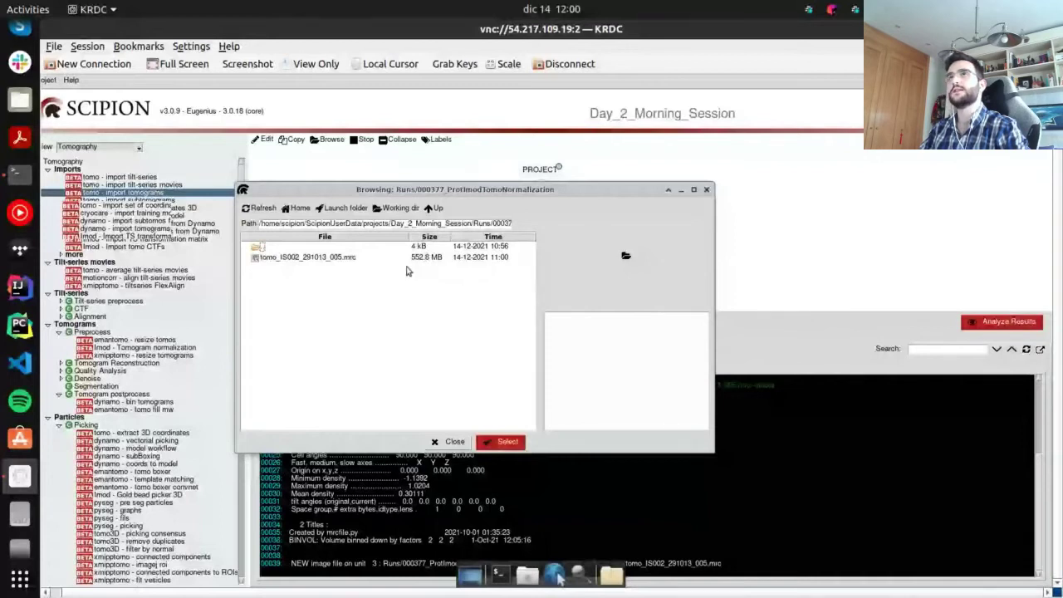
{"action": "left_click", "coordinate": [706, 189]}
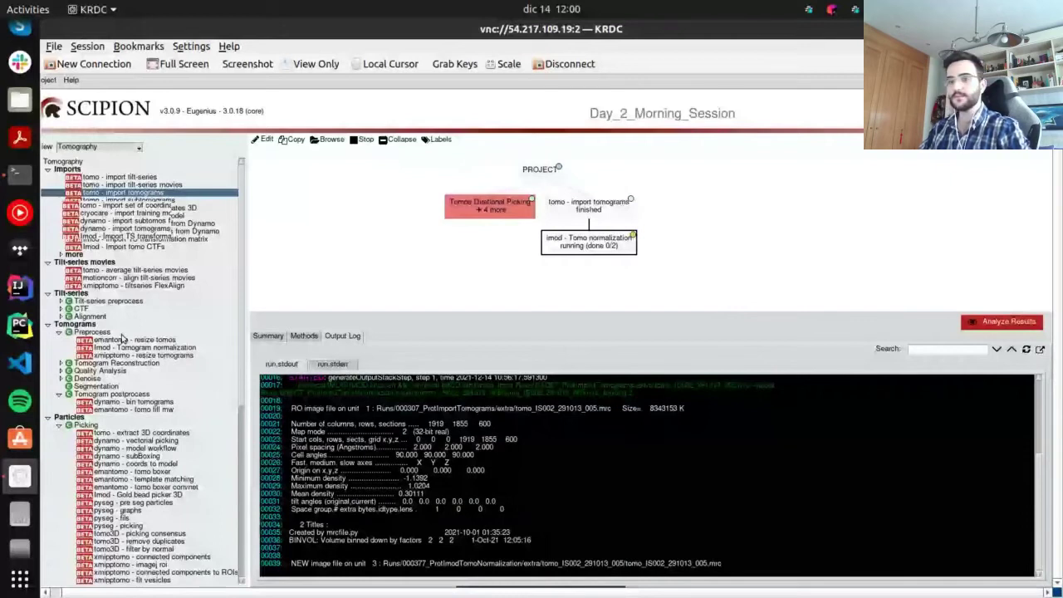
Locate the emantomo - tomo boxer protocol among the particle picking protocols
{"action": "scroll", "coordinate": [122, 338], "scroll_direction": "down", "scroll_amount": 4}
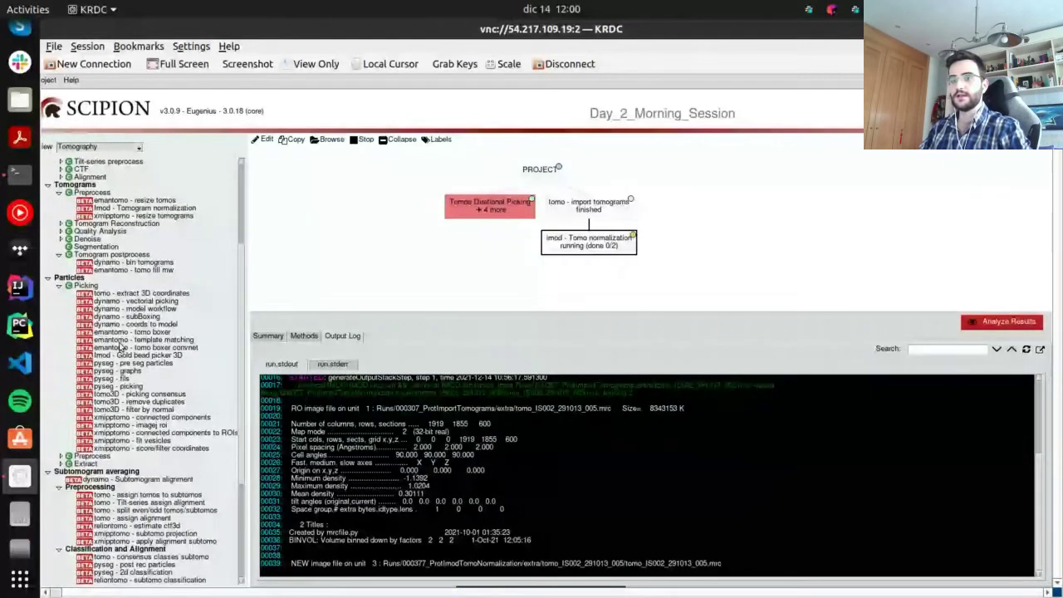
{"action": "left_click", "coordinate": [76, 279]}
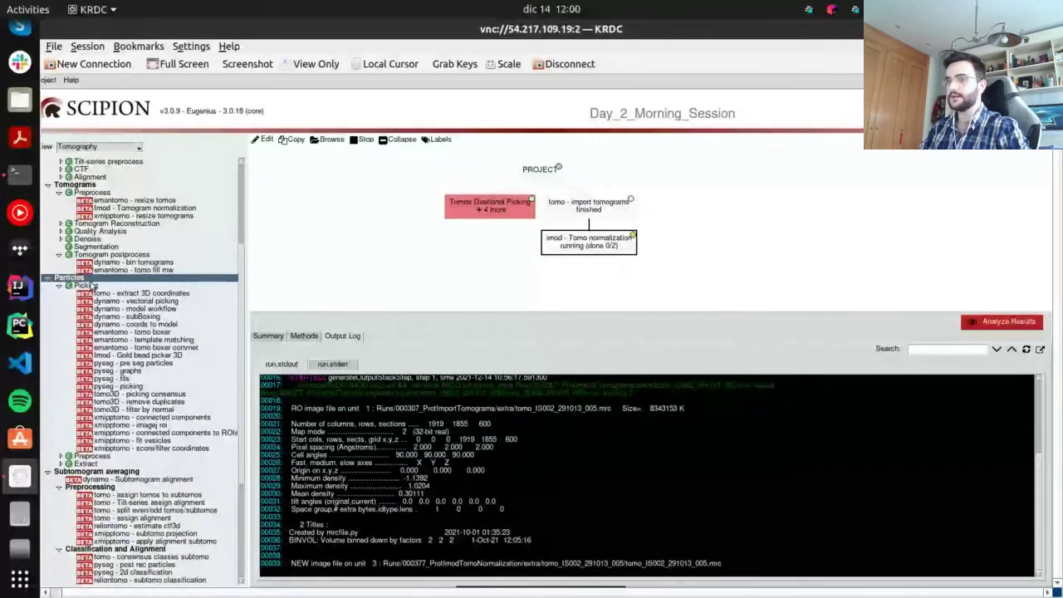
{"action": "left_click", "coordinate": [123, 333]}
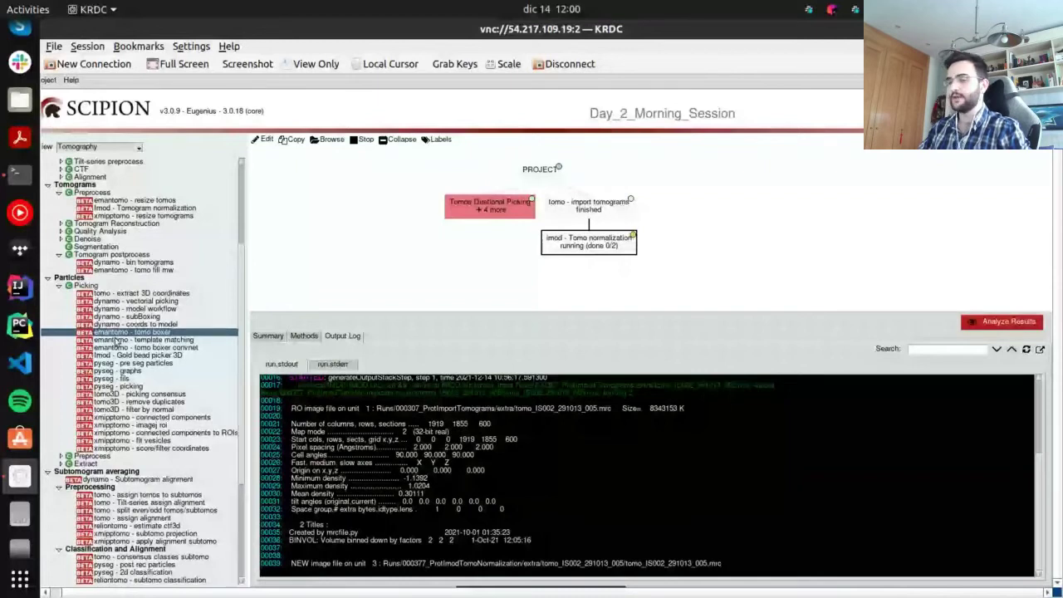
Open the emantomo - tomo boxer convnet protocol form and set its box size to 64
{"action": "left_click", "coordinate": [162, 339]}
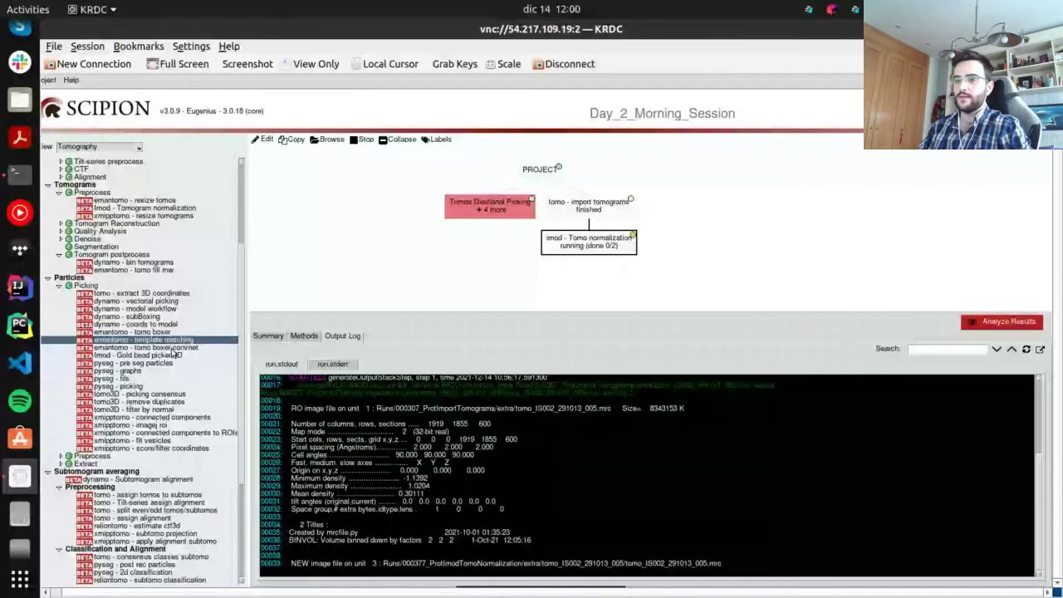
{"action": "left_click", "coordinate": [131, 348]}
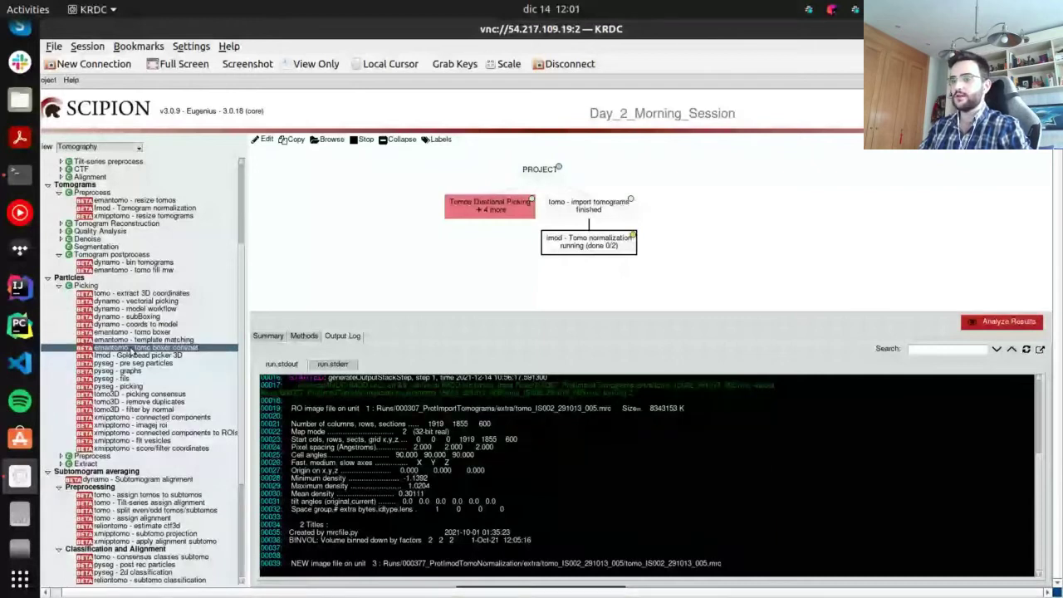
{"action": "double_click", "coordinate": [186, 349]}
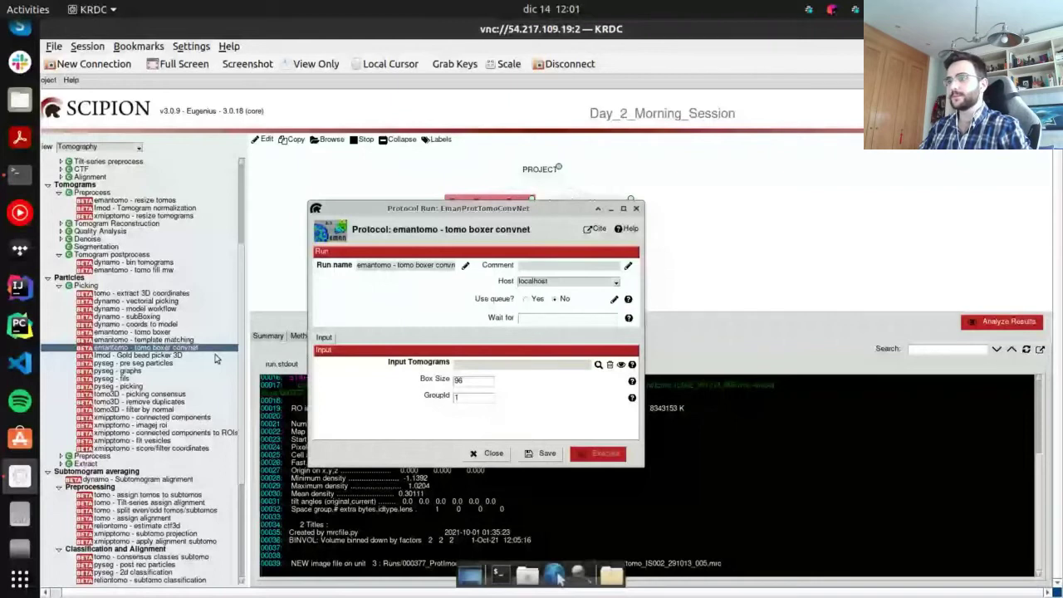
{"action": "left_click_drag", "start_coordinate": [402, 399], "coordinate": [401, 429]}
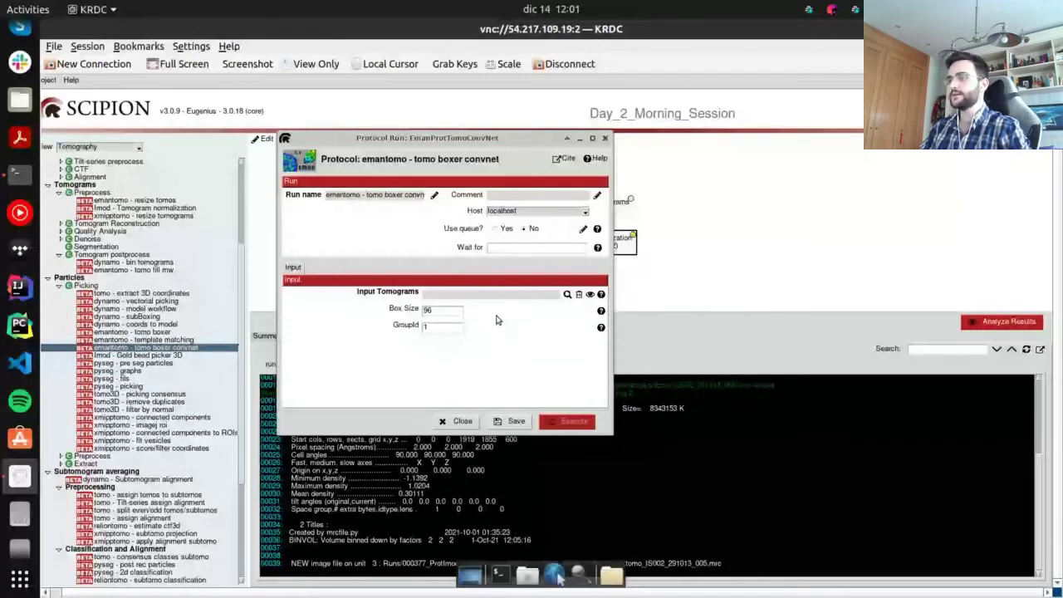
{"action": "double_click", "coordinate": [432, 310]}
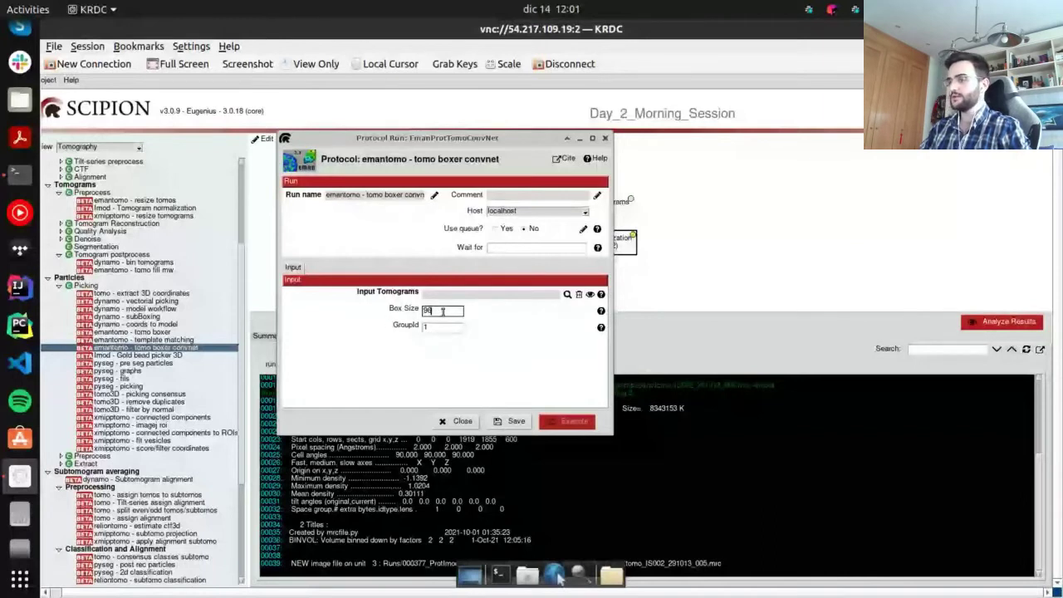
{"action": "left_click", "coordinate": [442, 311]}
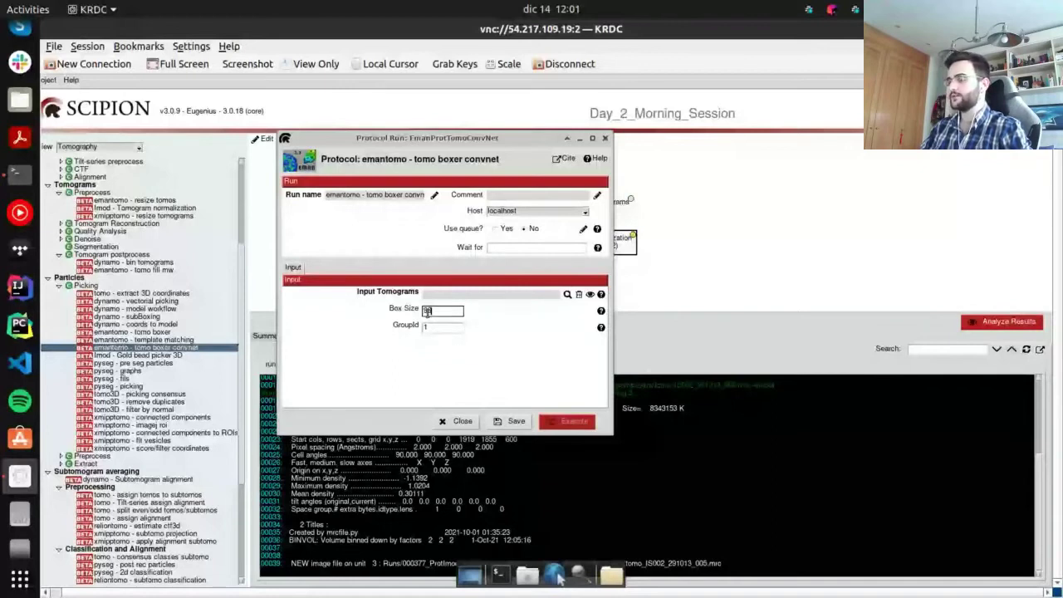
{"action": "left_click_drag", "start_coordinate": [426, 311], "coordinate": [445, 309]}
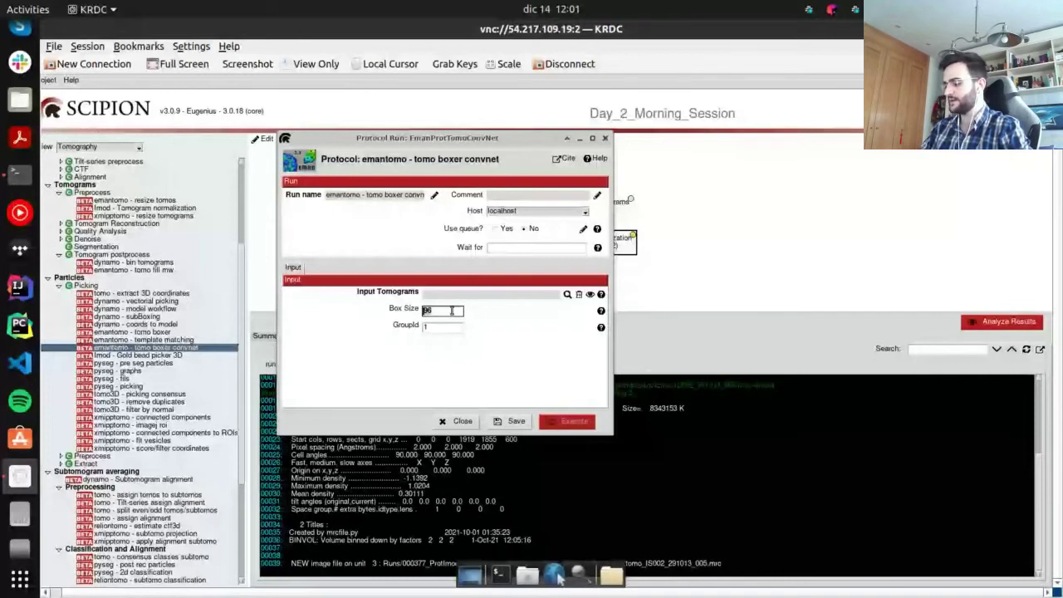
{"action": "type", "text": "64"}
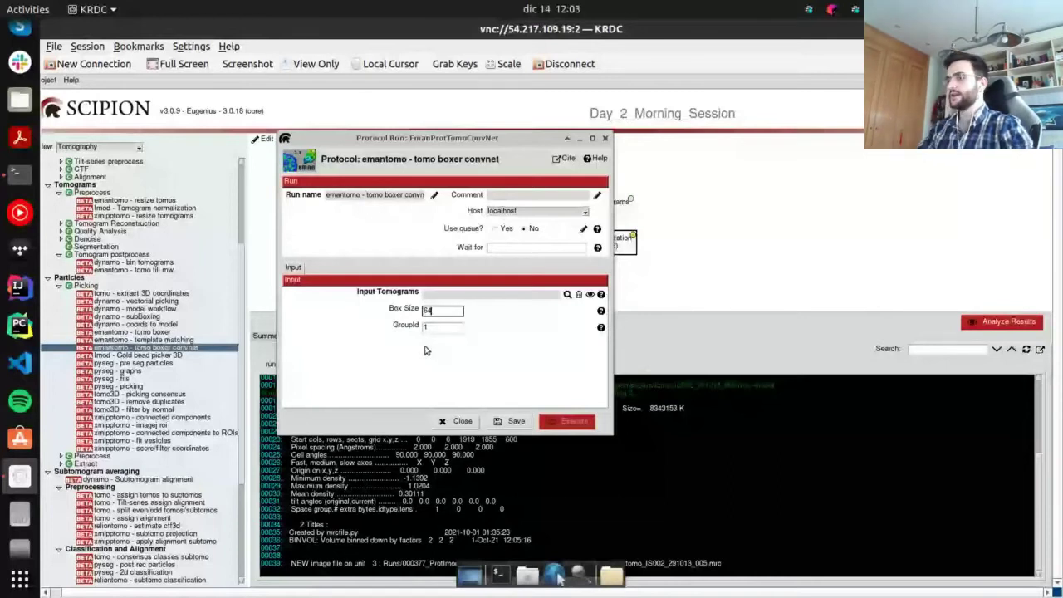
Inspect the GroupId setting of the tomo boxer convnet form, and close the form without executing it
{"action": "left_click", "coordinate": [423, 327]}
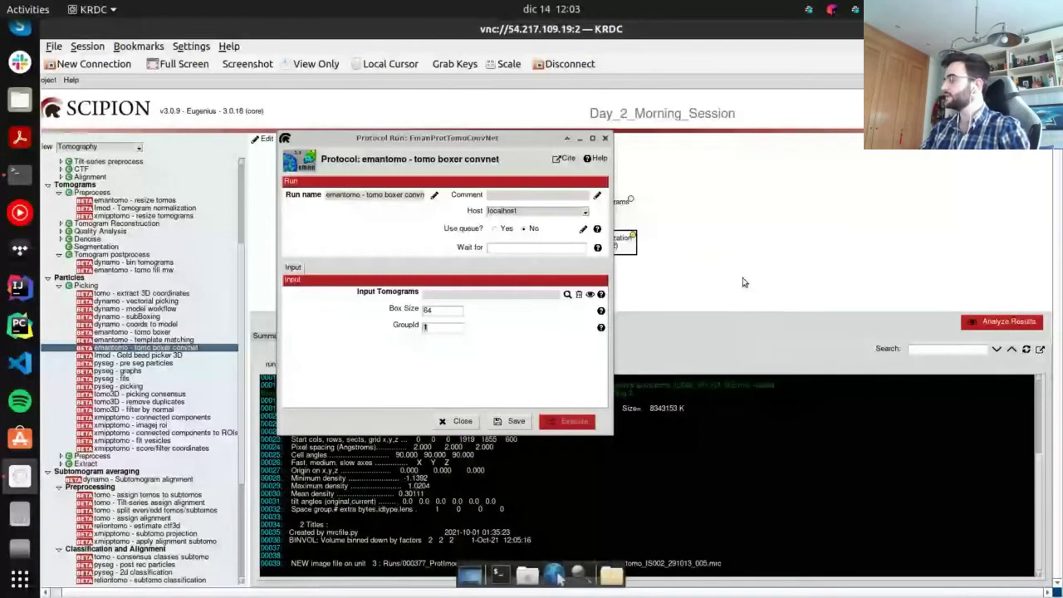
{"action": "left_click", "coordinate": [441, 328]}
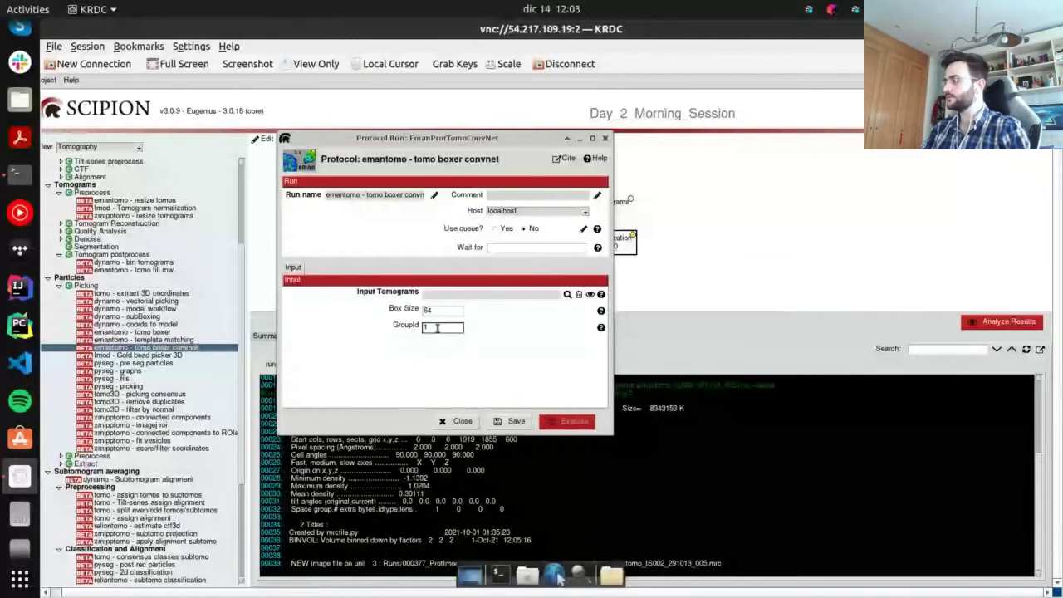
{"action": "left_click_drag", "start_coordinate": [438, 328], "coordinate": [394, 326]}
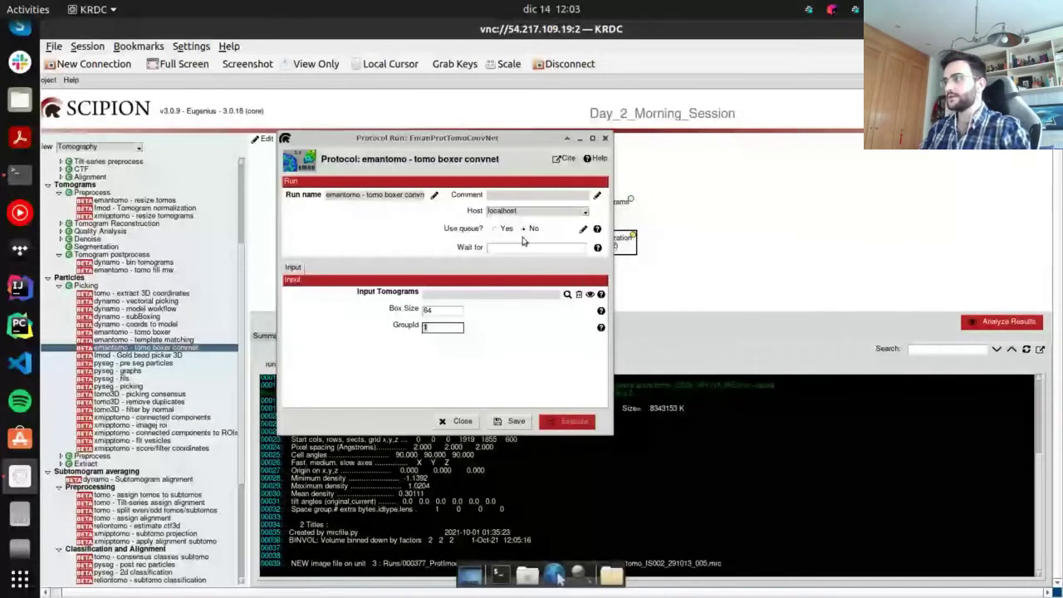
{"action": "key", "text": "Escape"}
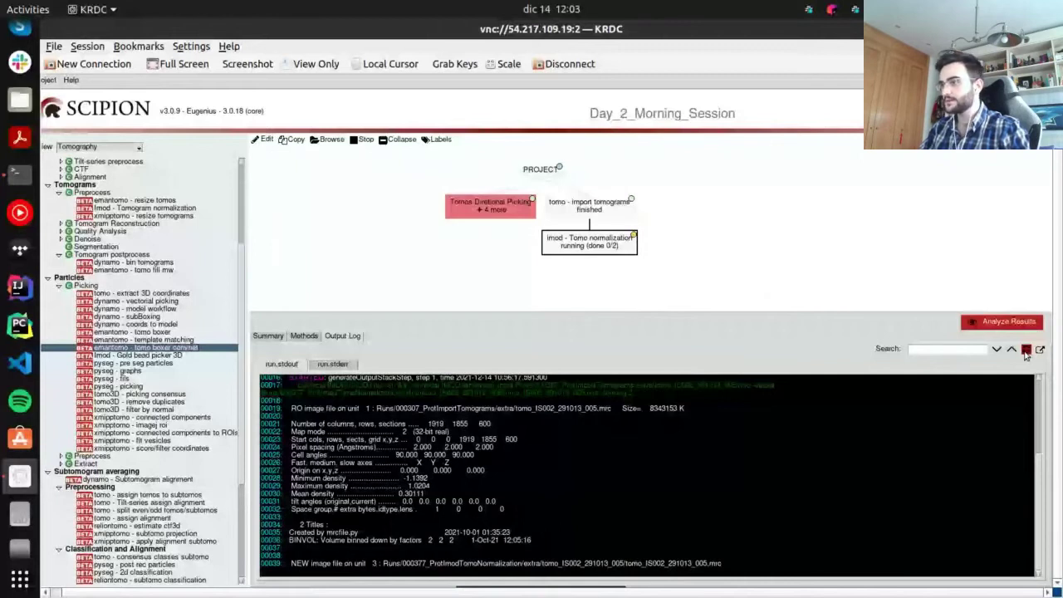
Refresh the normalization log, browse the run's extra folder for its output, and close the browser
{"action": "left_click", "coordinate": [1026, 350]}
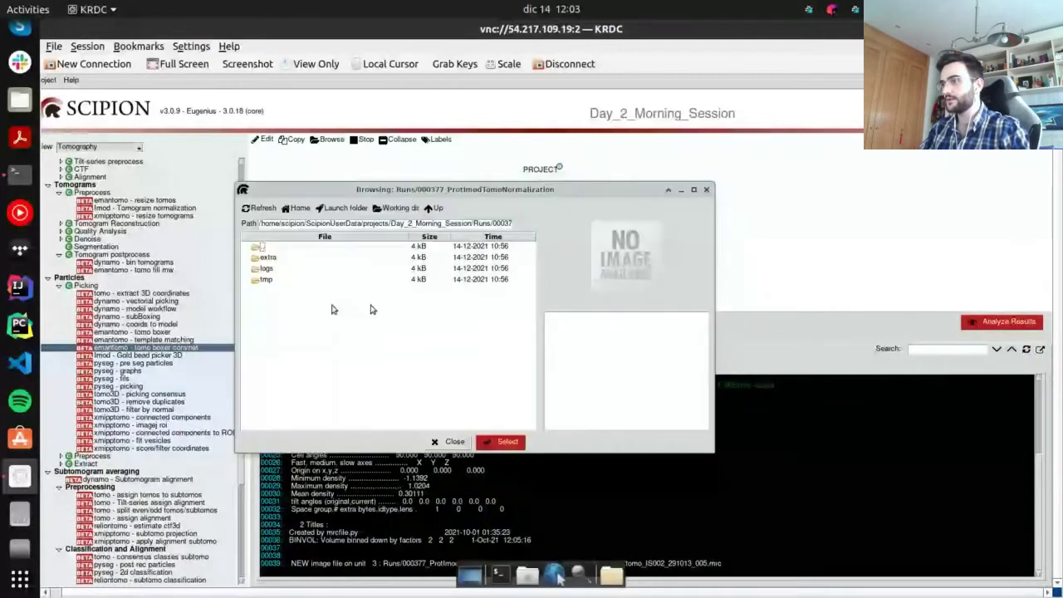
{"action": "double_click", "coordinate": [273, 261]}
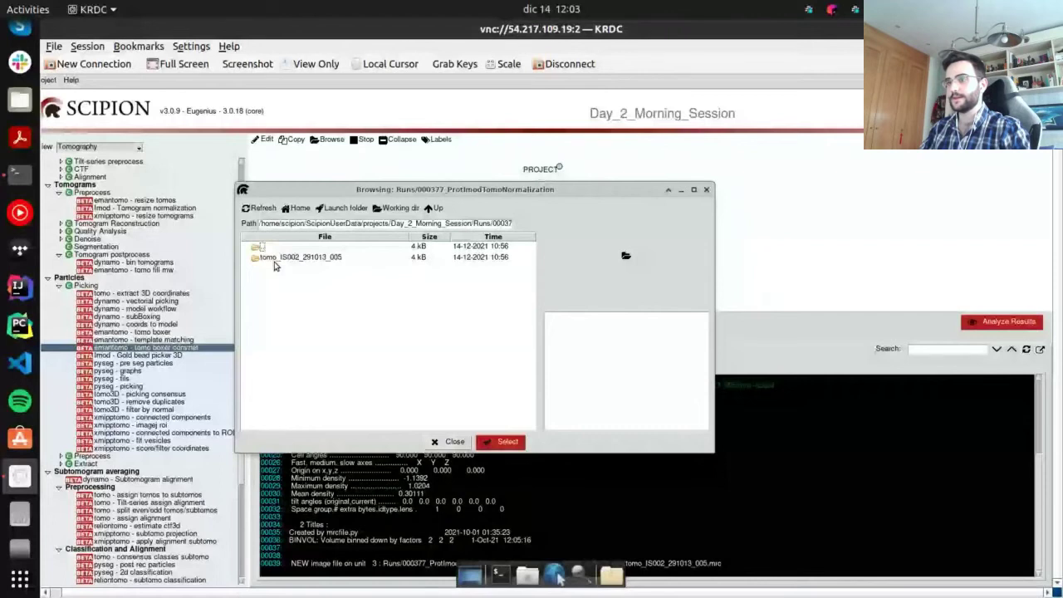
{"action": "left_click", "coordinate": [706, 191]}
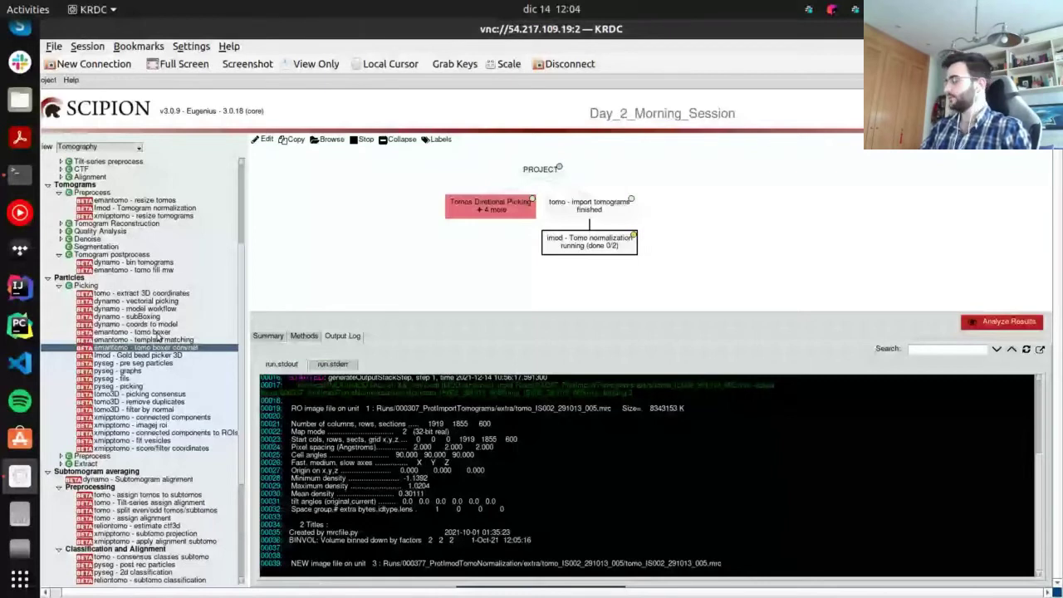
Preview the emantomo - tomo boxer form with modification of previous coordinates enabled, and the template matching form, without executing either
{"action": "double_click", "coordinate": [158, 333]}
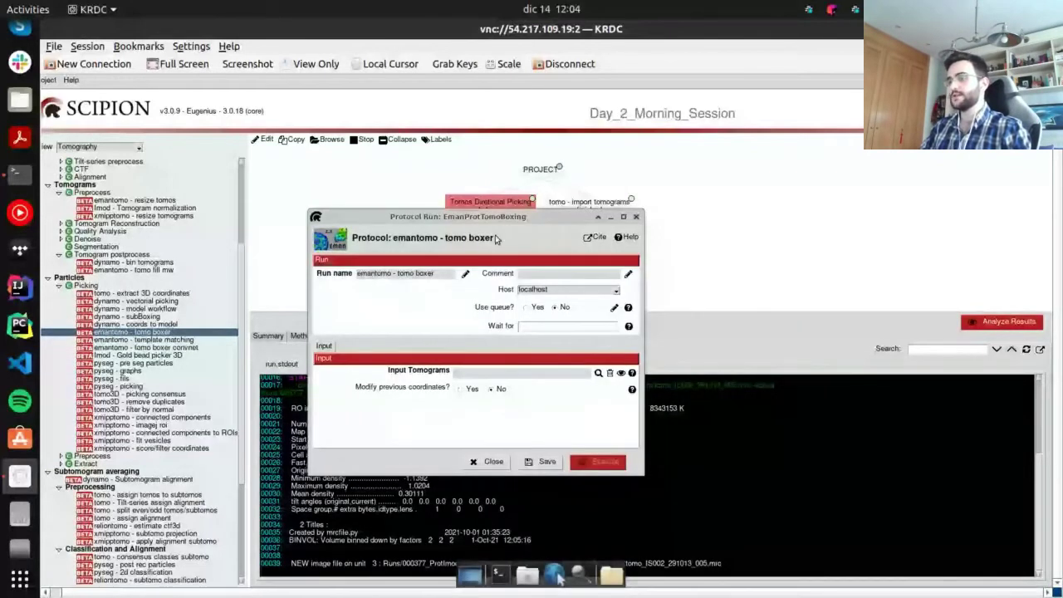
{"action": "left_click_drag", "start_coordinate": [495, 216], "coordinate": [731, 170]}
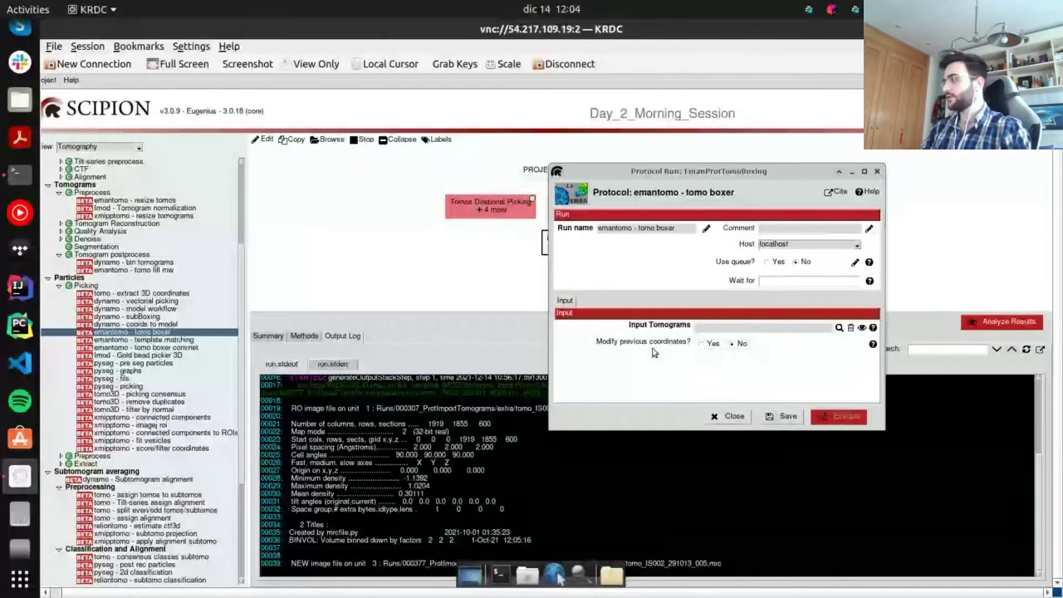
{"action": "left_click", "coordinate": [702, 343]}
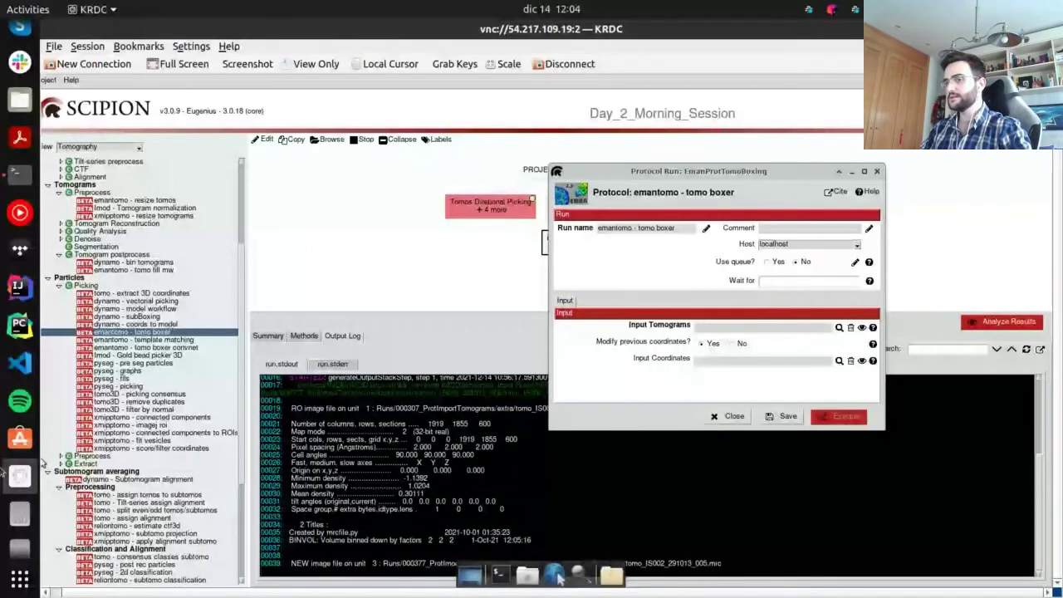
{"action": "double_click", "coordinate": [166, 341]}
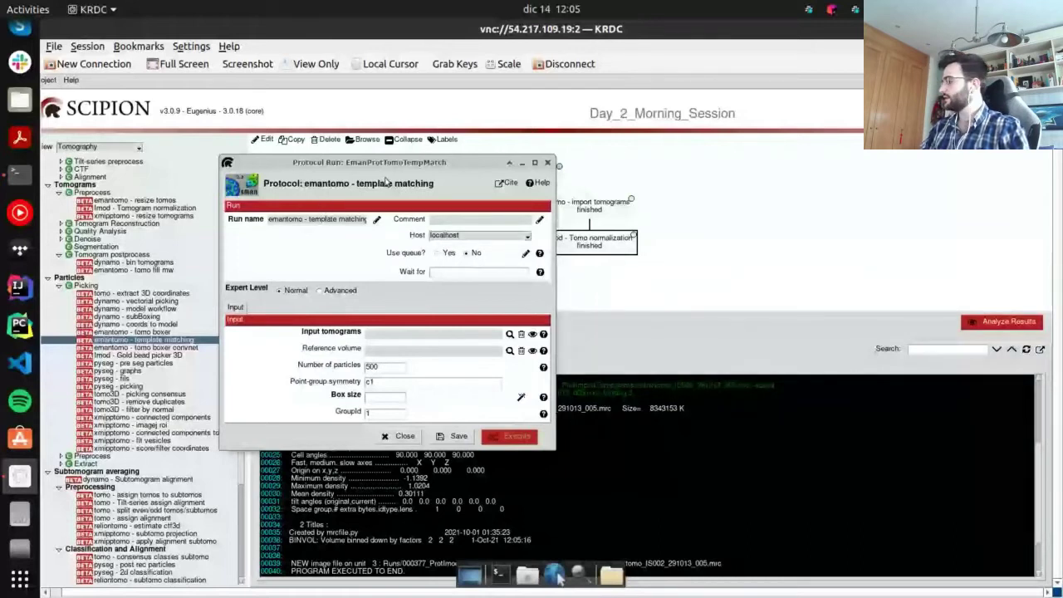
{"action": "left_click", "coordinate": [547, 163]}
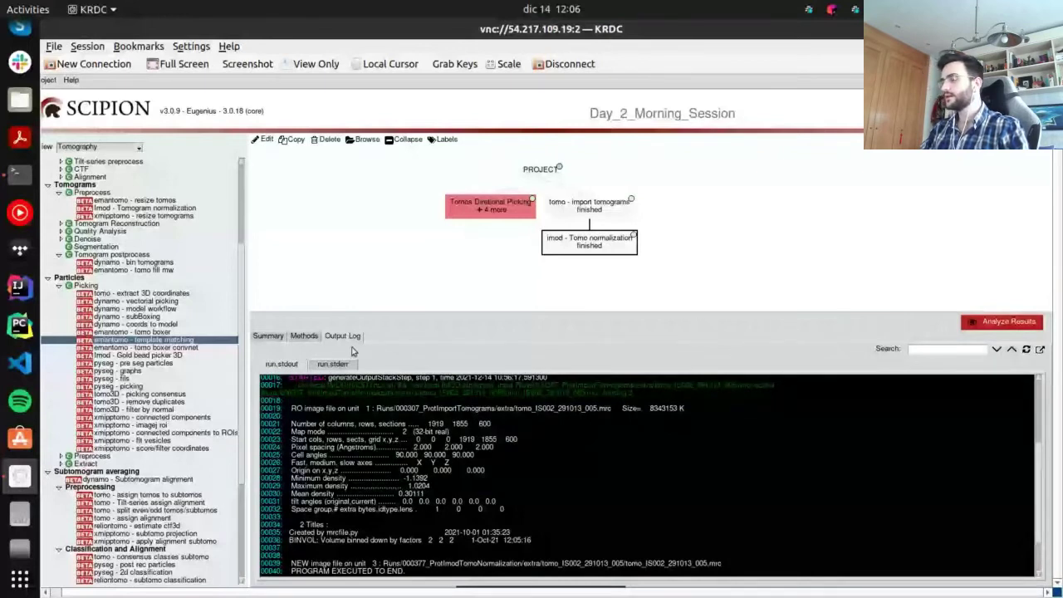
Review the summary and methods of the finished imod - Tomo normalization run
{"action": "left_click", "coordinate": [269, 335]}
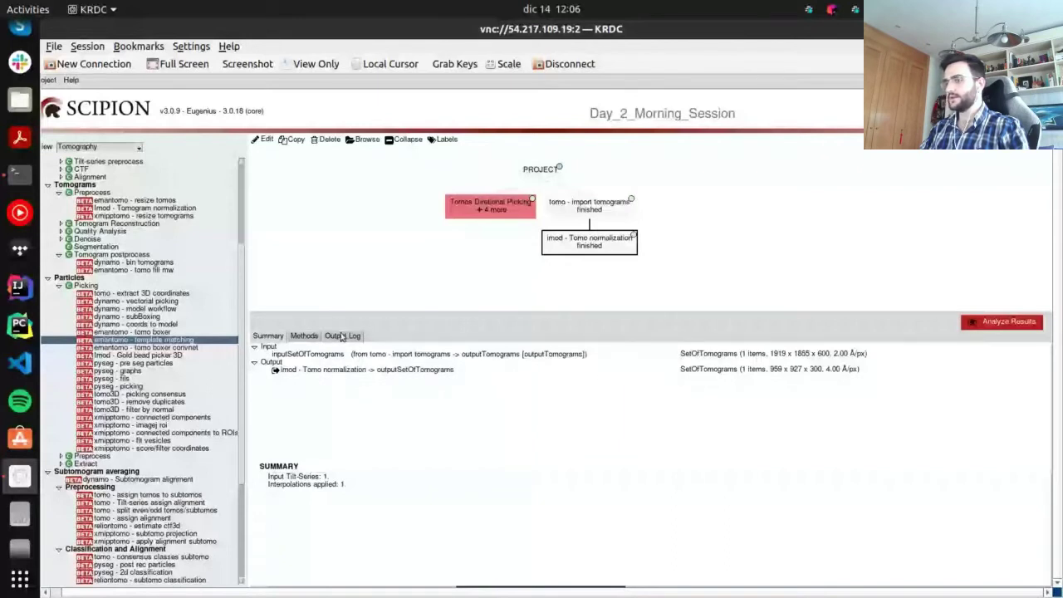
{"action": "left_click", "coordinate": [303, 335]}
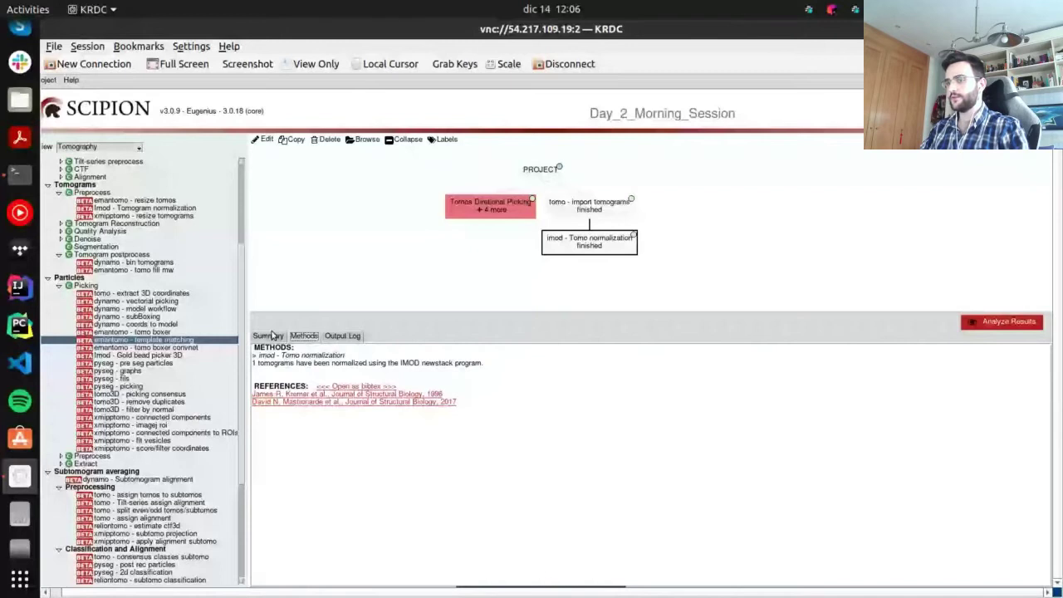
{"action": "left_click", "coordinate": [269, 336]}
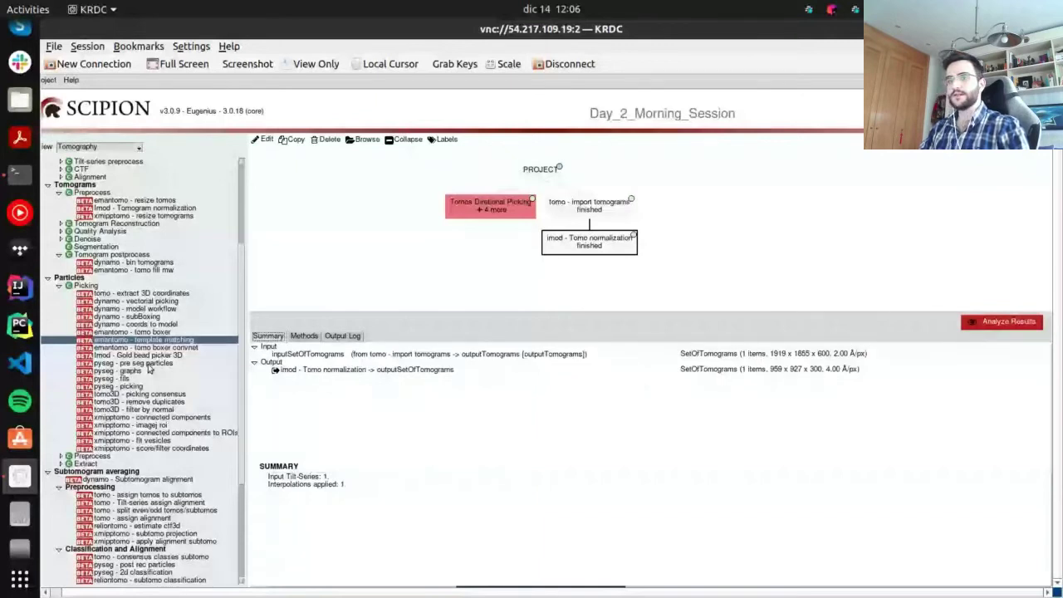
Open the emantomo - tomo boxer convnet form and choose imod - Tomo normalization.outputSetOfTomograms as its input tomograms
{"action": "left_click", "coordinate": [129, 348]}
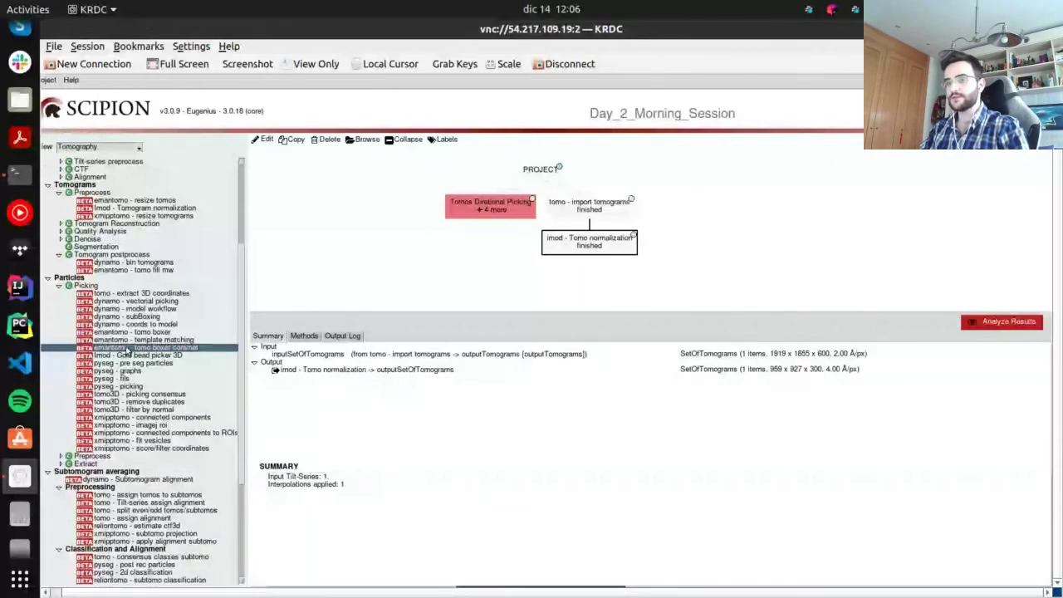
{"action": "double_click", "coordinate": [129, 347]}
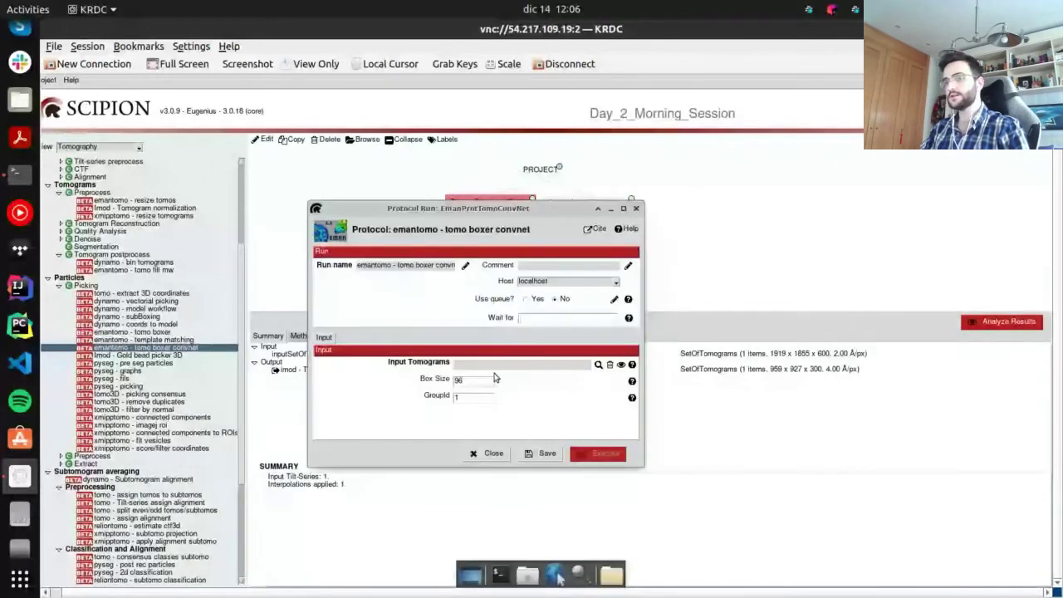
{"action": "left_click", "coordinate": [599, 366]}
{"action": "left_click", "coordinate": [440, 426]}
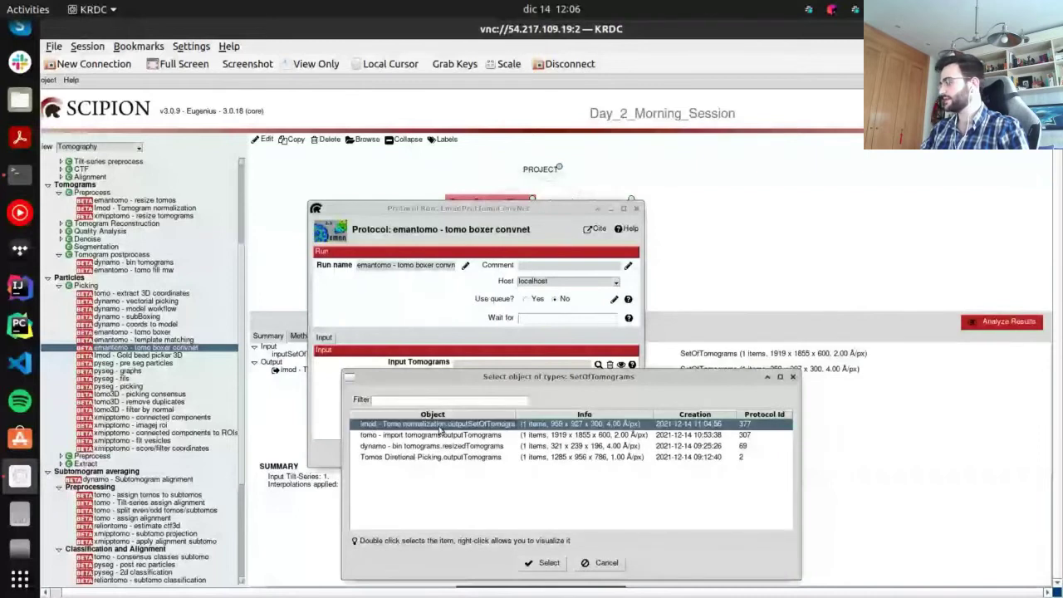
{"action": "left_click", "coordinate": [544, 562]}
Set the convnet picker's box size to 64 and execute the protocol
{"action": "double_click", "coordinate": [455, 380]}
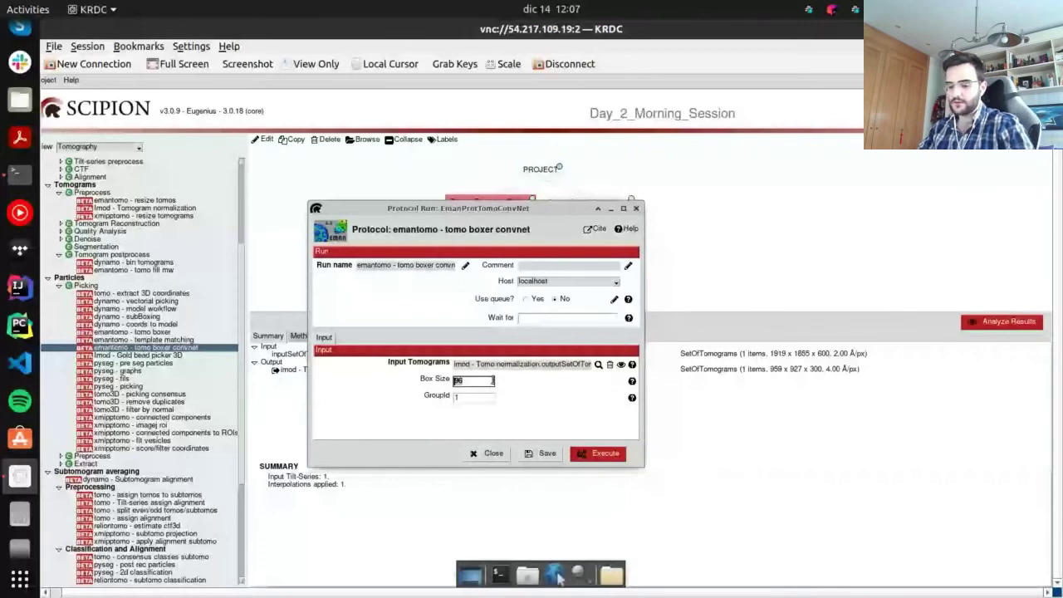
{"action": "type", "text": "64"}
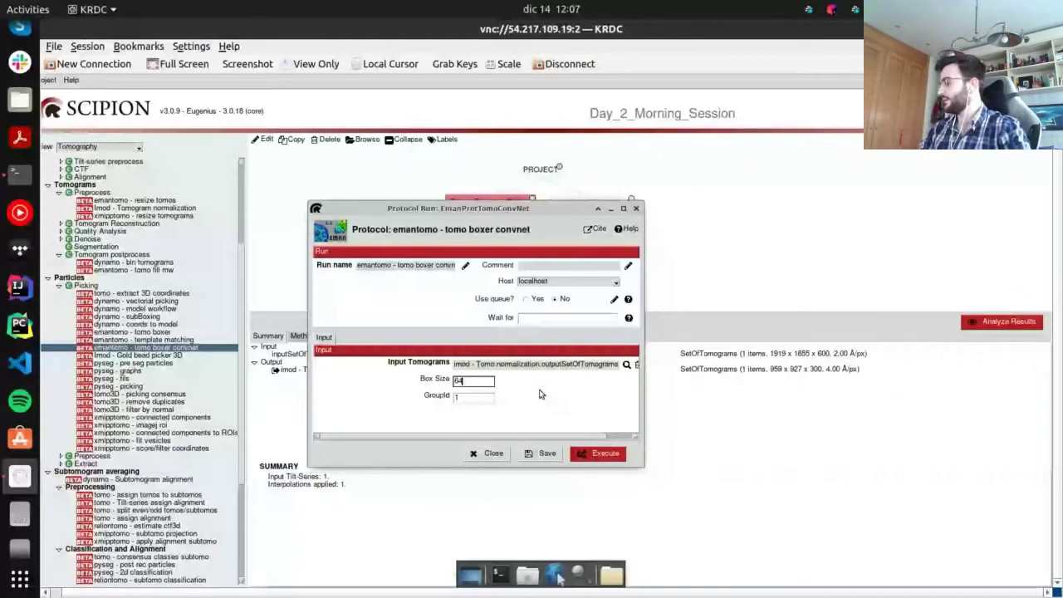
{"action": "double_click", "coordinate": [494, 381]}
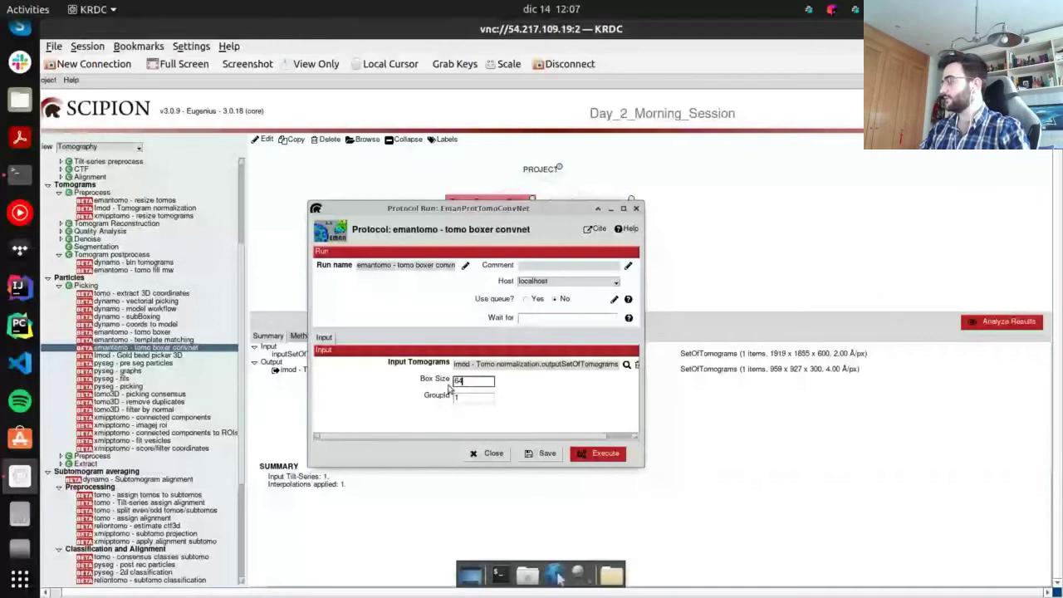
{"action": "left_click", "coordinate": [454, 382]}
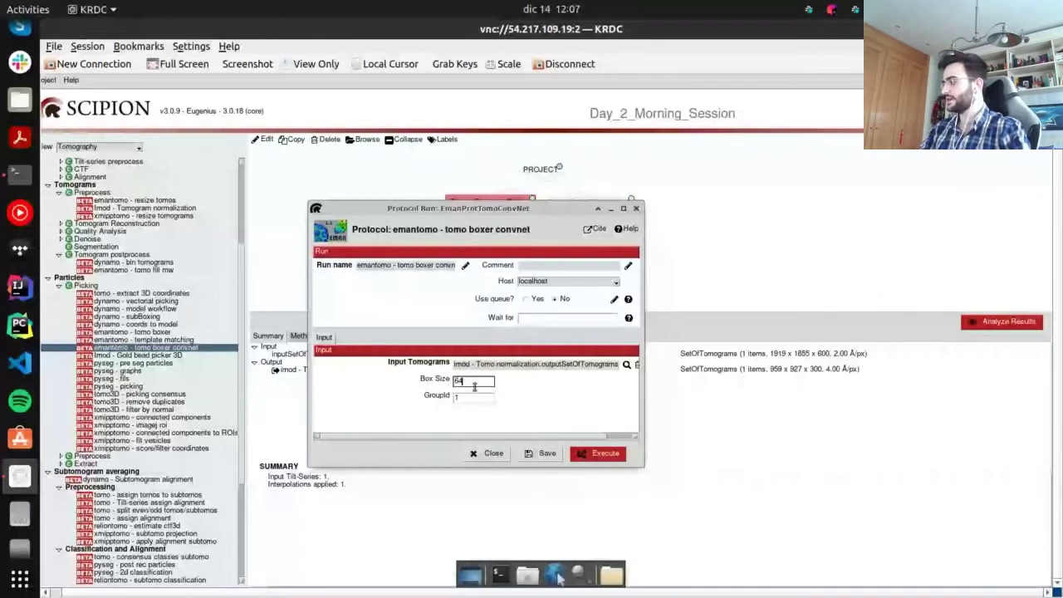
{"action": "left_click", "coordinate": [598, 453]}
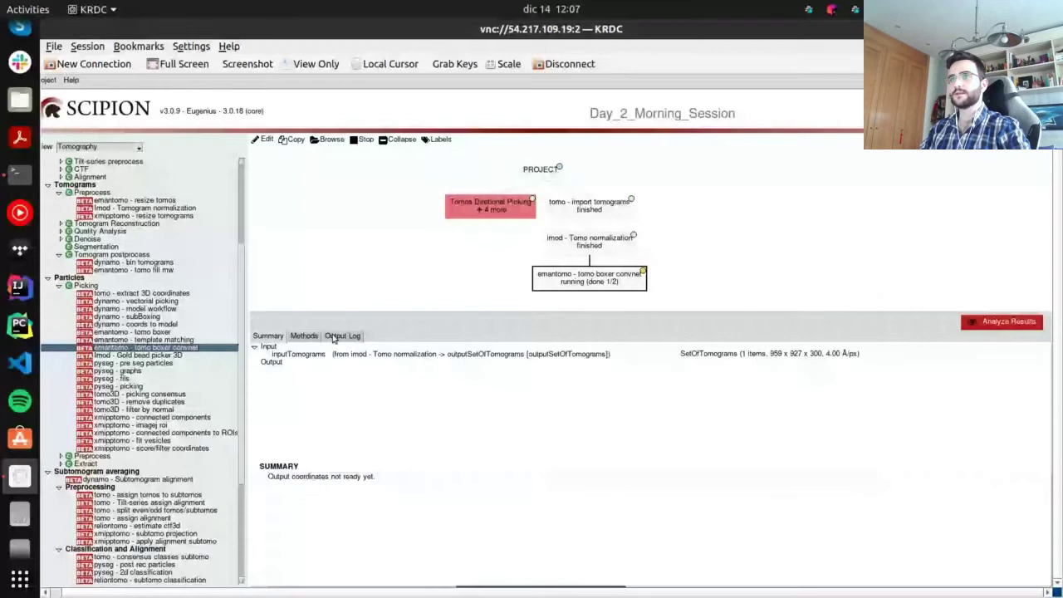
Close the minimized Scipion tomo3D viewer window
{"action": "right_click", "coordinate": [133, 81]}
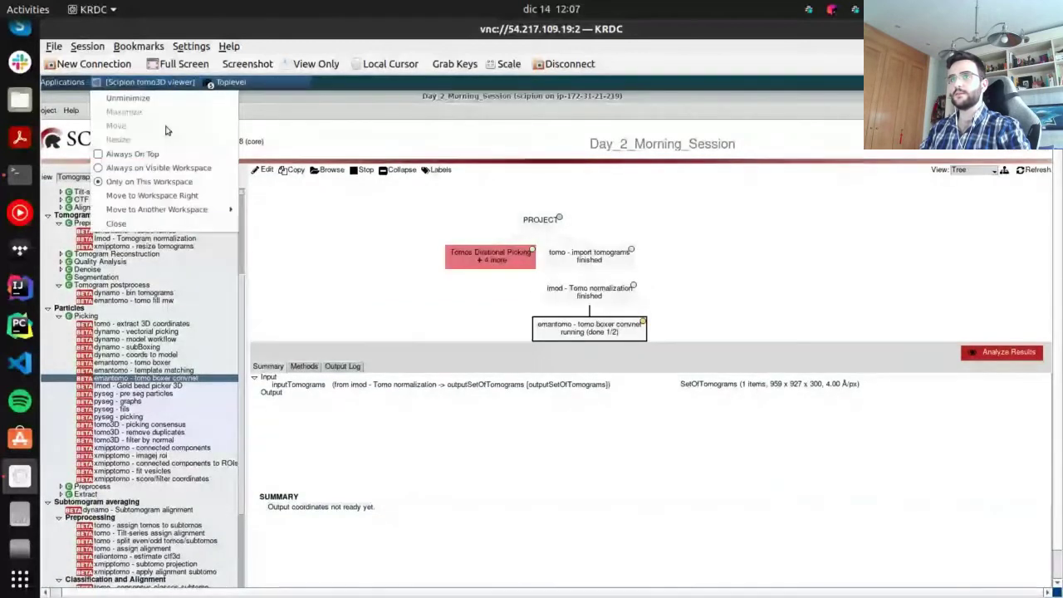
{"action": "left_click", "coordinate": [131, 225]}
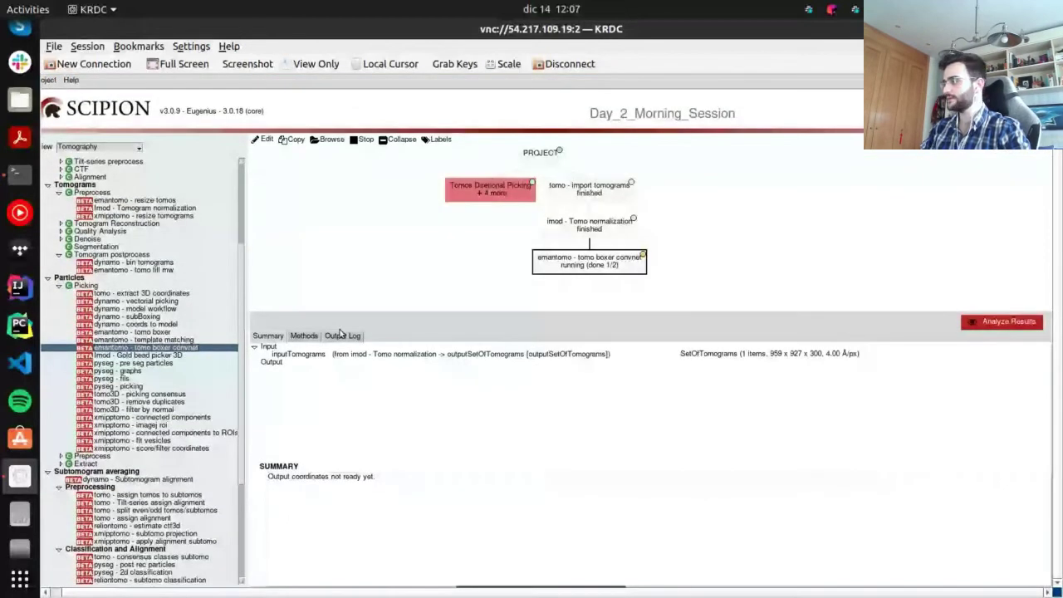
Show the tomo boxer convnet run's output log and move the e2spt_boxer_convnet.py window clear of the screen's upper edge
{"action": "left_click", "coordinate": [342, 335]}
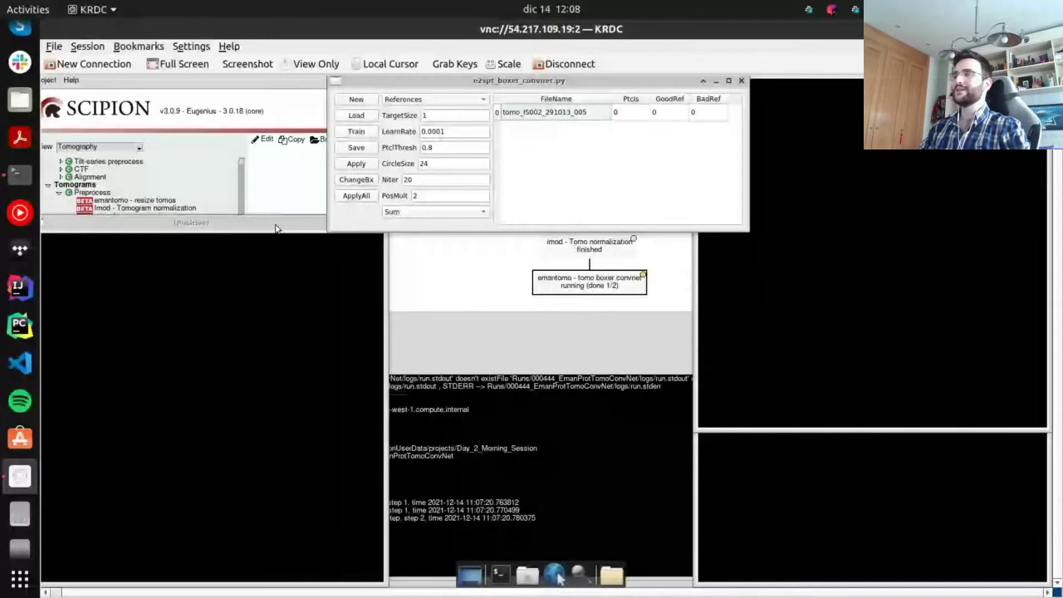
{"action": "left_click_drag", "start_coordinate": [495, 85], "coordinate": [525, 162]}
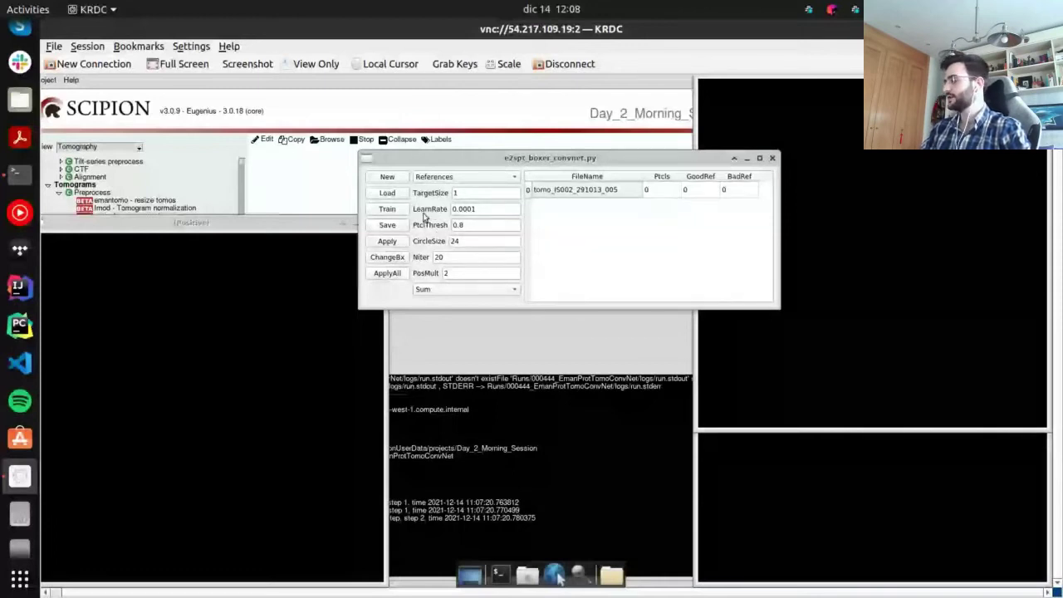
Examine the Sum/Max options and the References/Particles display options offered by the convnet boxer
{"action": "left_click", "coordinate": [449, 290]}
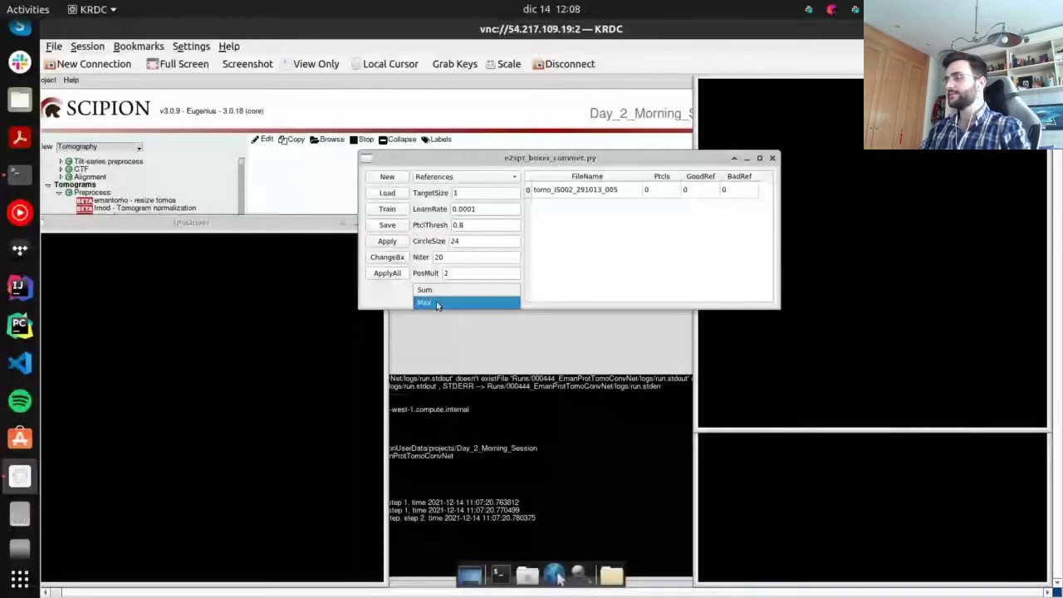
{"action": "left_click", "coordinate": [441, 289]}
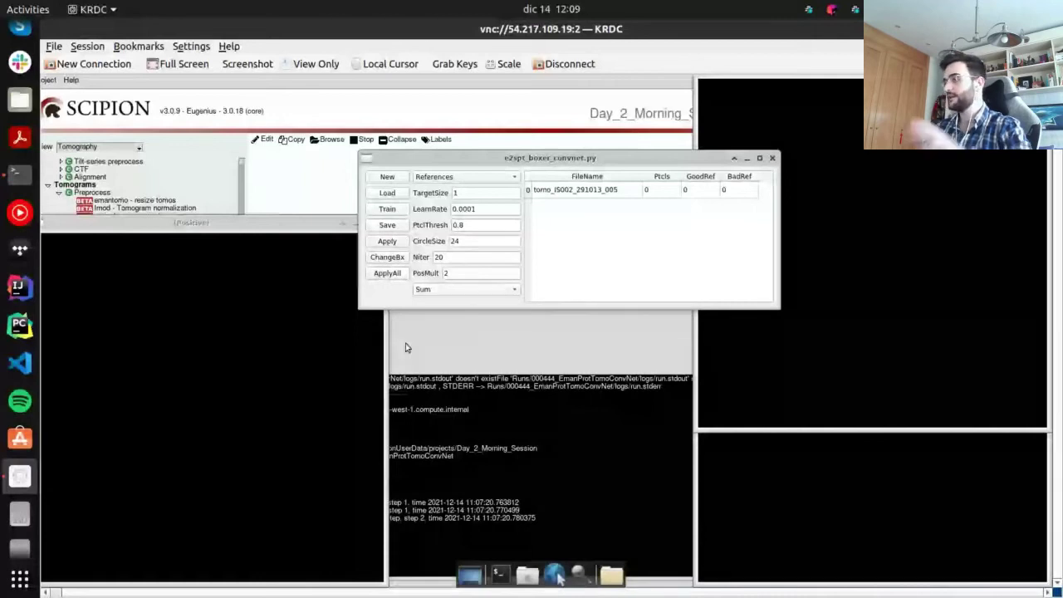
{"action": "left_click", "coordinate": [445, 290]}
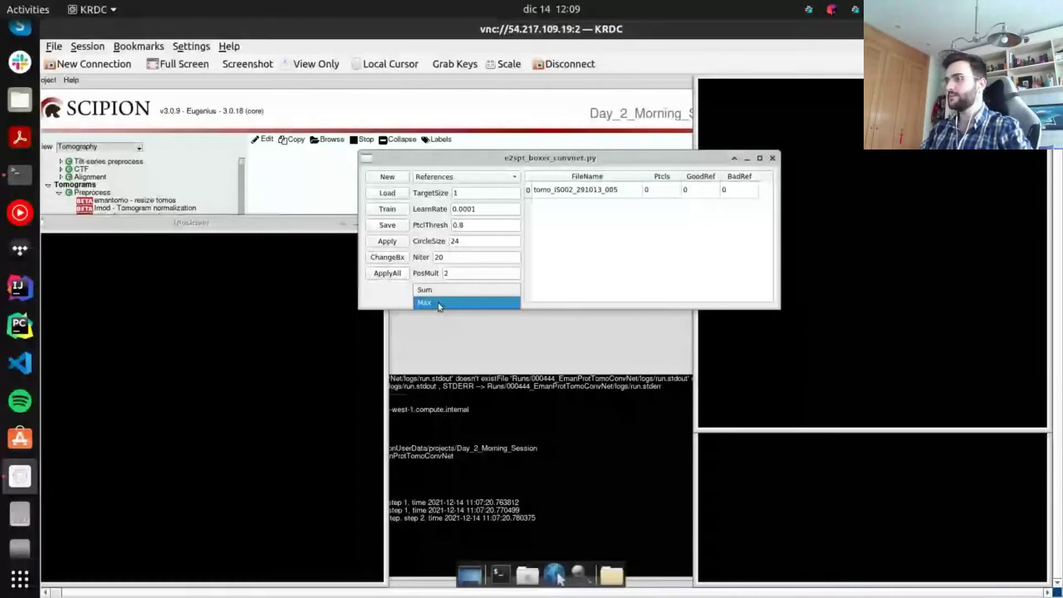
{"action": "left_click", "coordinate": [448, 291]}
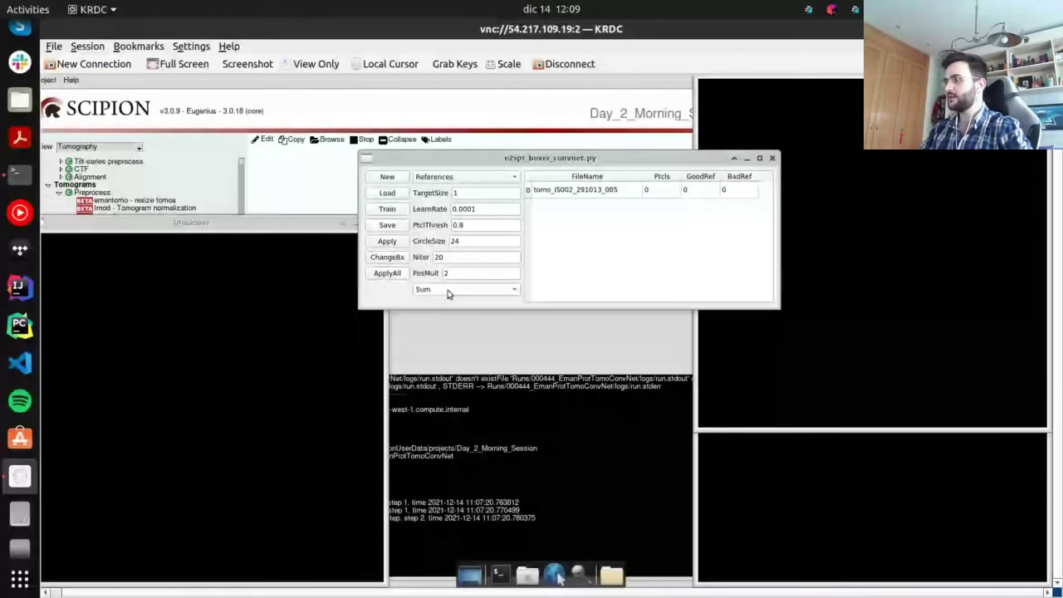
{"action": "left_click", "coordinate": [453, 180]}
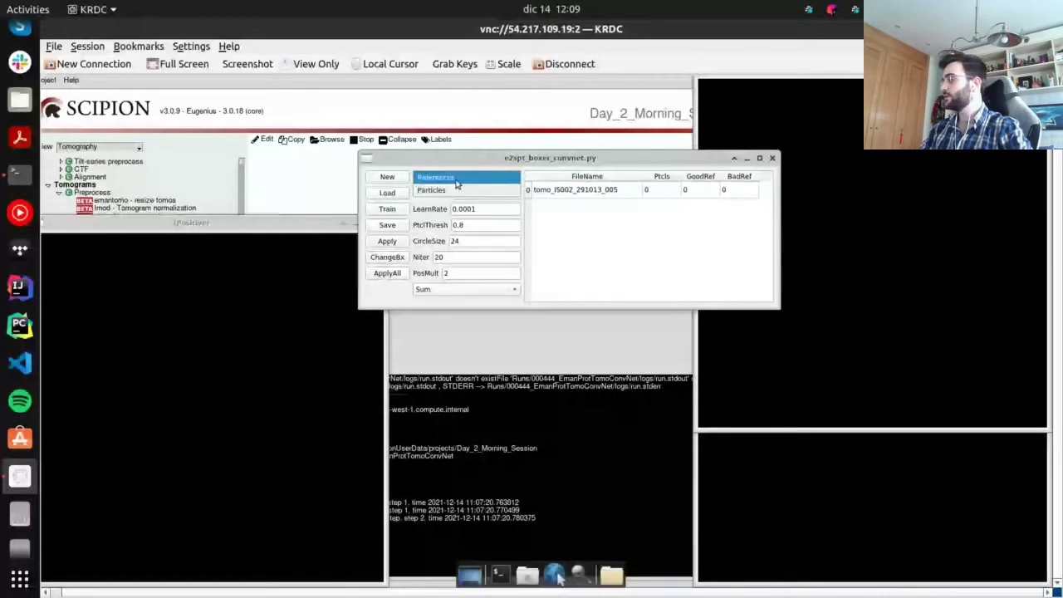
{"action": "left_click", "coordinate": [453, 178]}
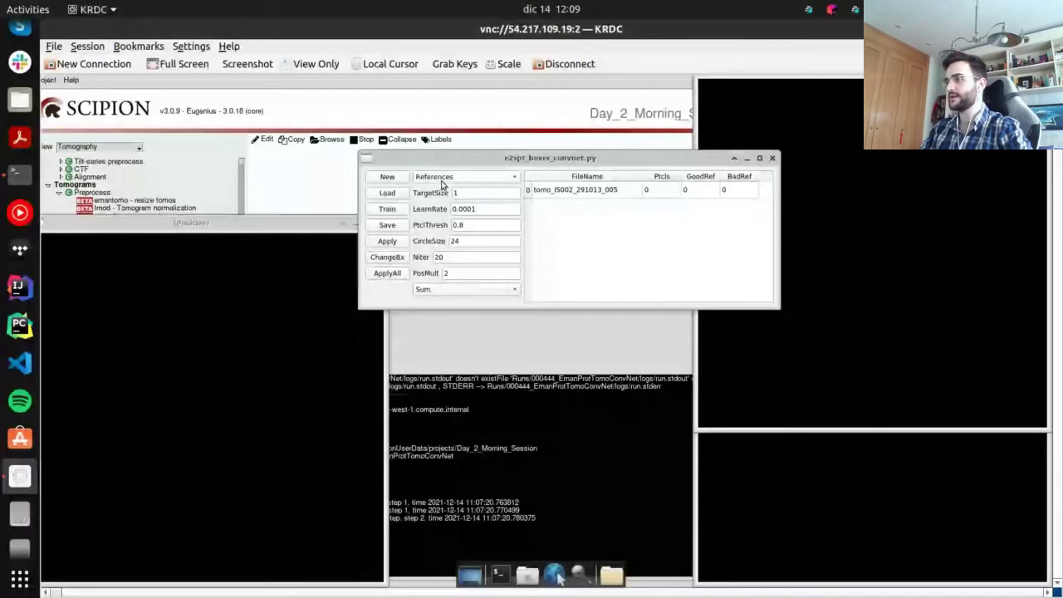
{"action": "left_click", "coordinate": [432, 178]}
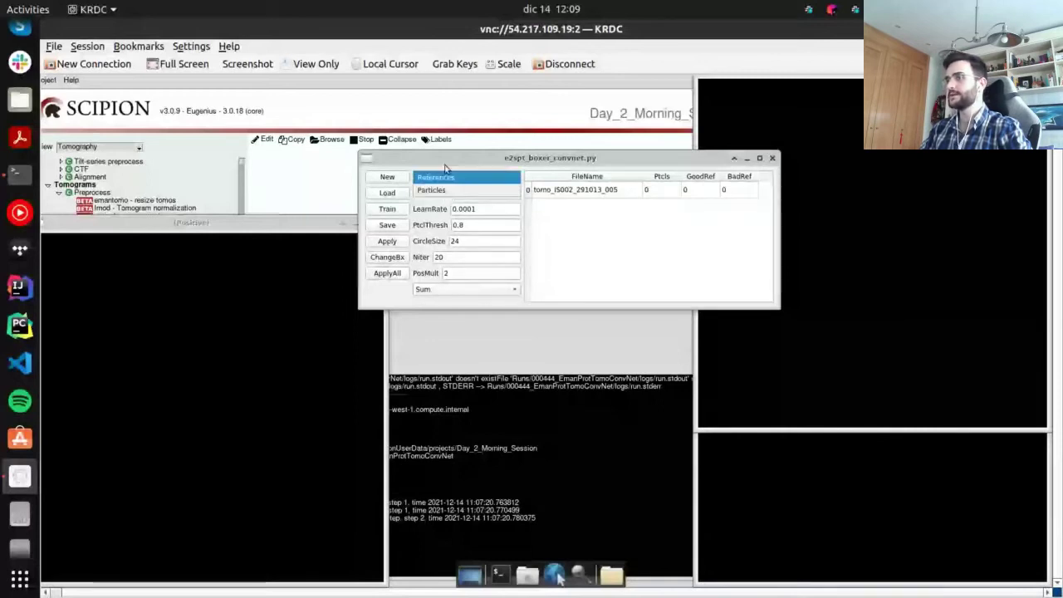
{"action": "left_click", "coordinate": [446, 175]}
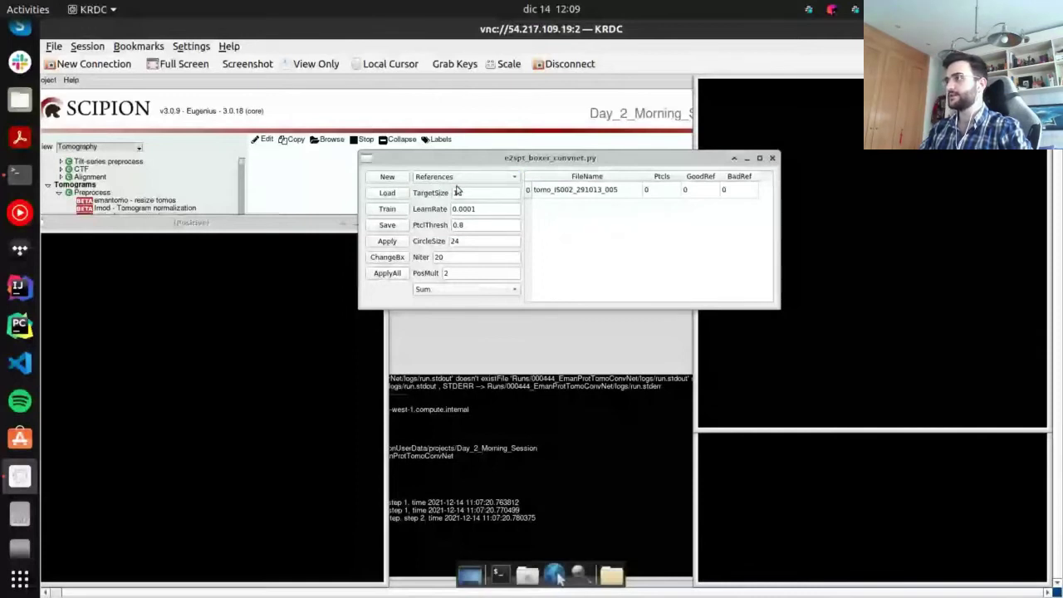
Review the TargetSize, CircleSize and Niter settings of the convnet boxer
{"action": "left_click", "coordinate": [456, 192]}
{"action": "type", "text": "1"}
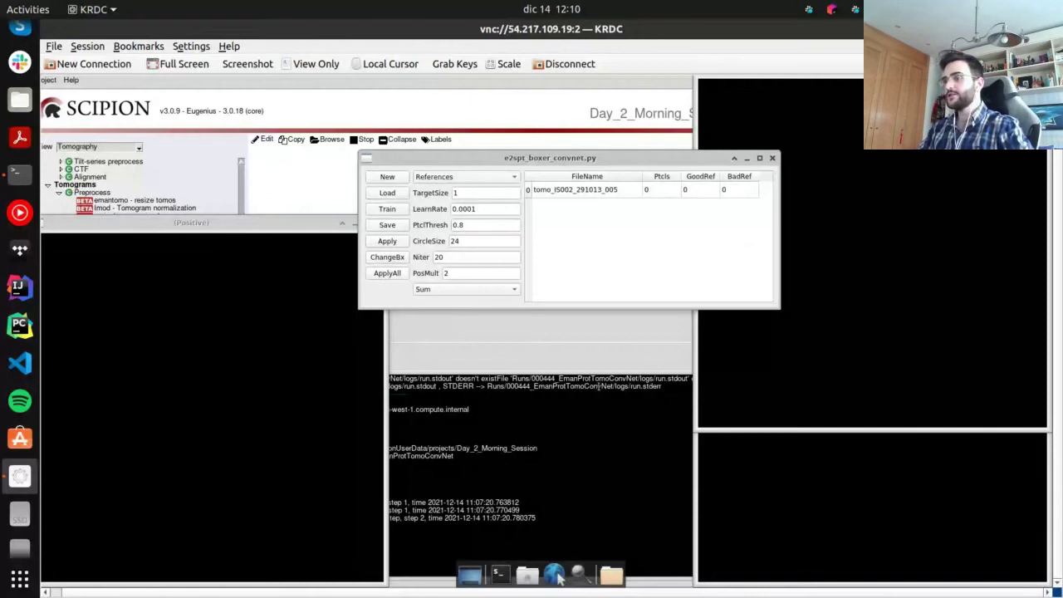
{"action": "left_click", "coordinate": [462, 242]}
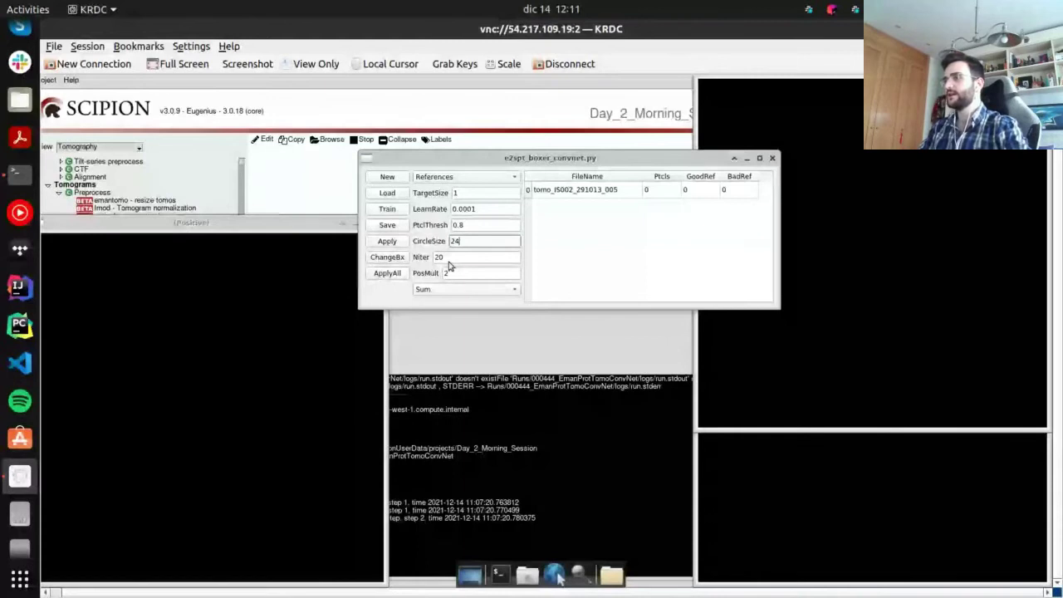
{"action": "left_click", "coordinate": [457, 261]}
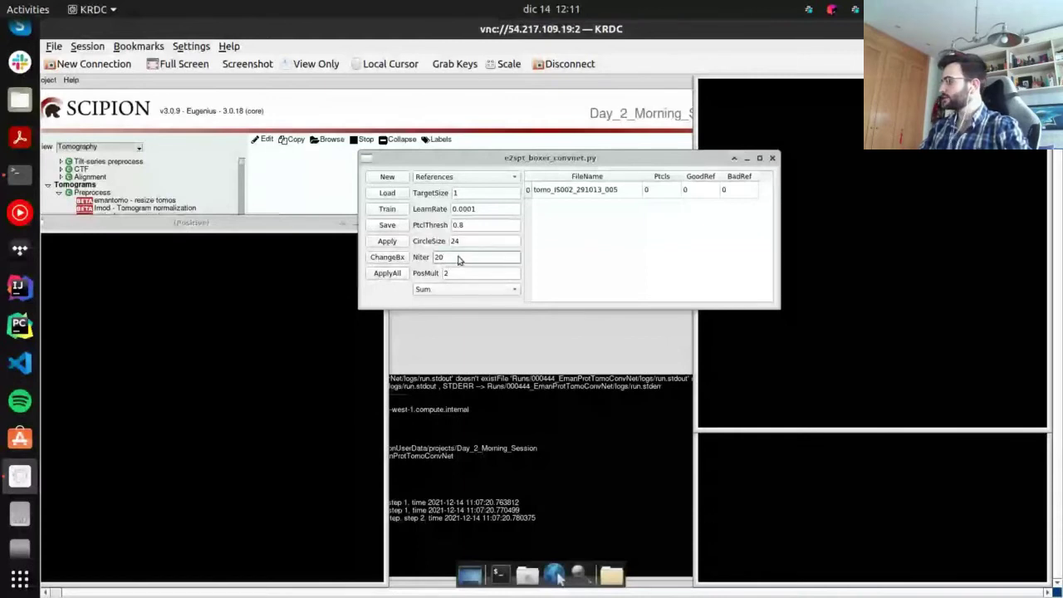
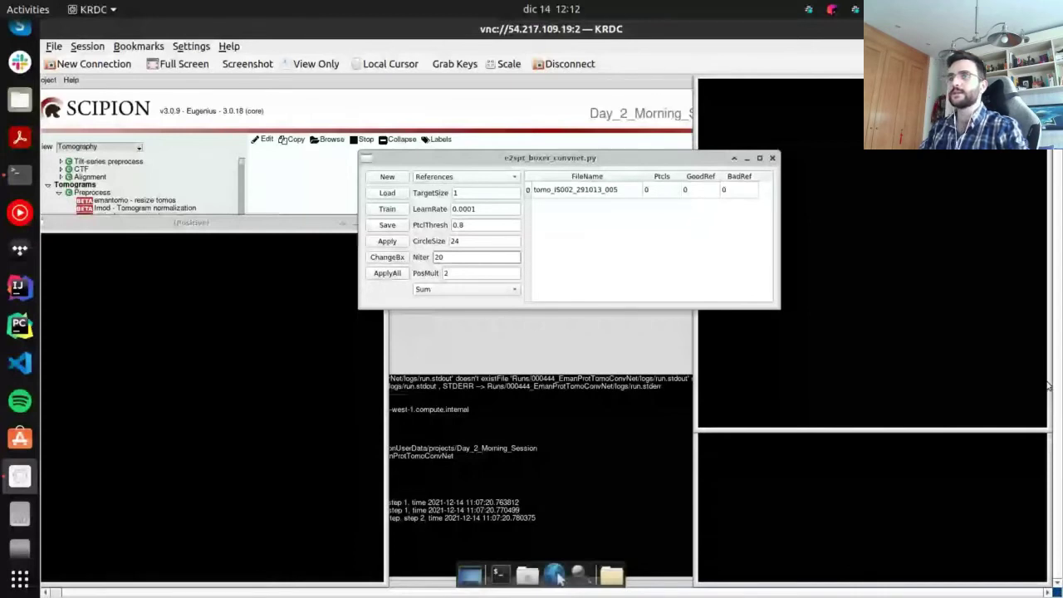
Show the running tomo boxer convnet protocol in the Scipion project, and bring the e2spt_boxer_convnet.py window back to the front
{"action": "left_click", "coordinate": [515, 284]}
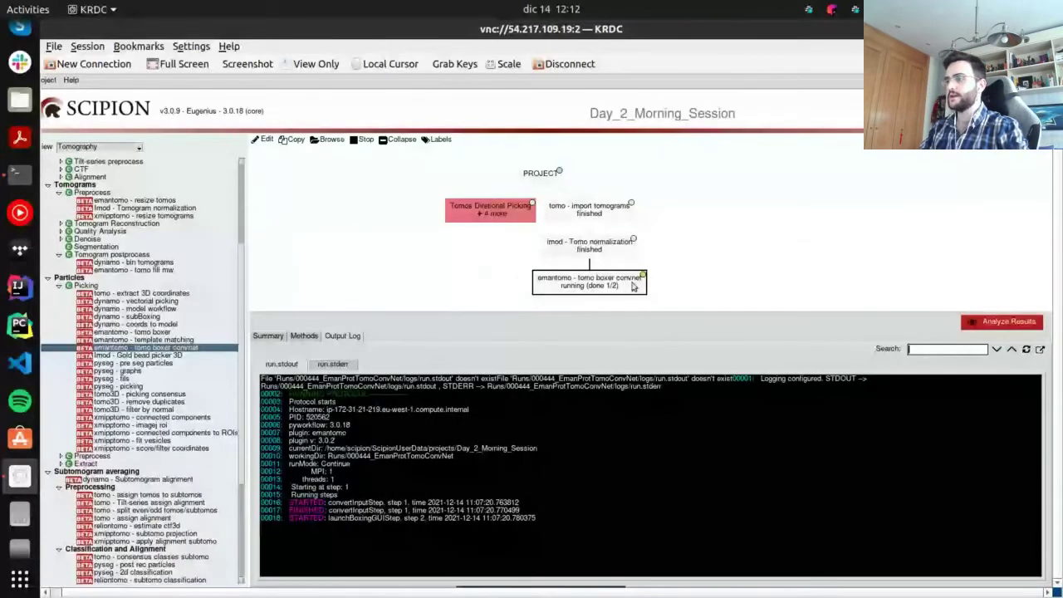
{"action": "mouse_move", "coordinate": [636, 280]}
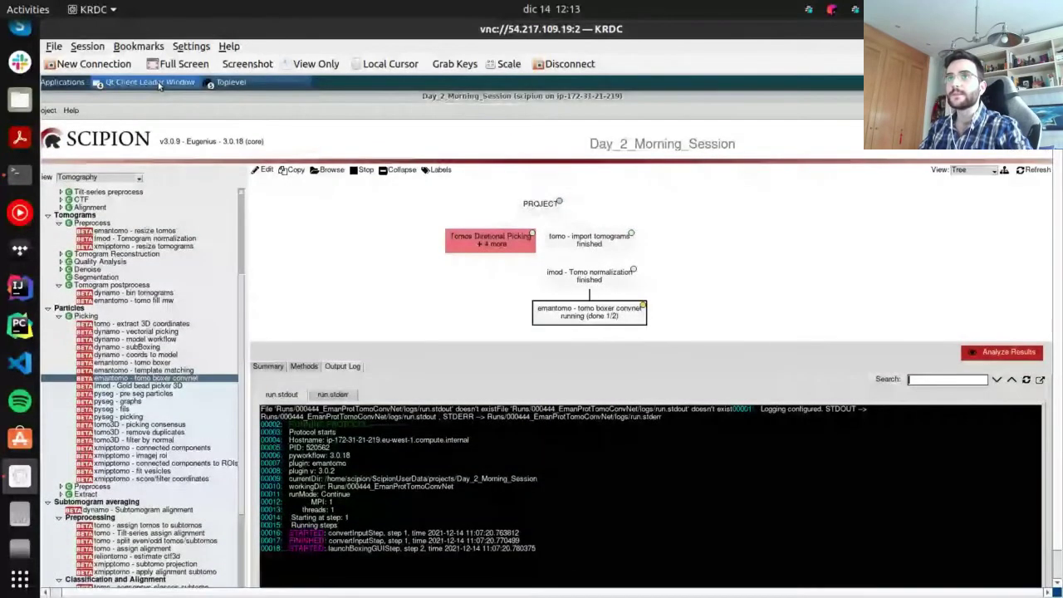
{"action": "left_click", "coordinate": [160, 83]}
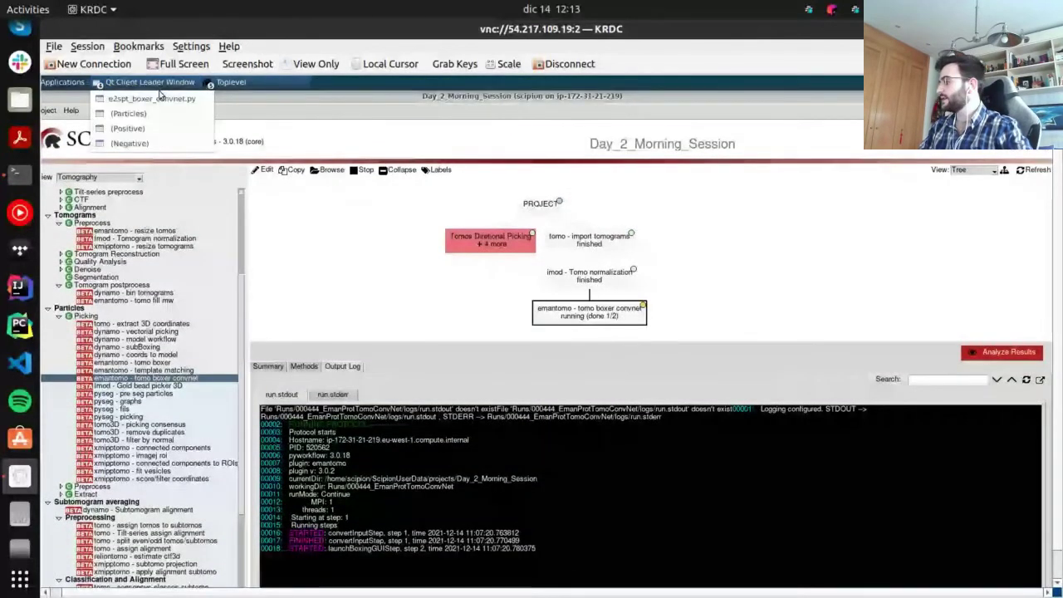
{"action": "left_click", "coordinate": [159, 96]}
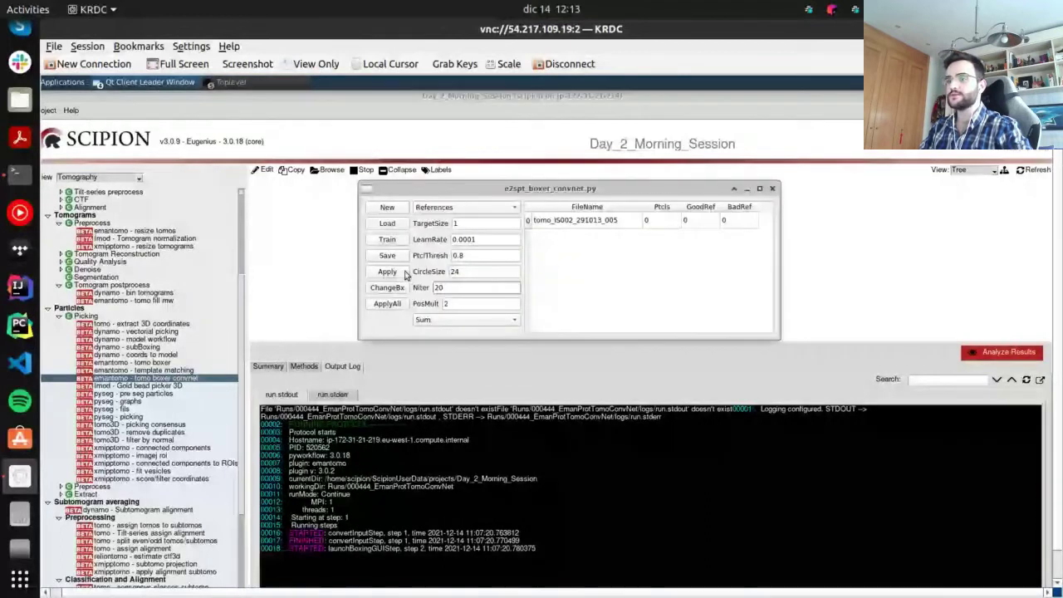
{"action": "left_click", "coordinate": [441, 287]}
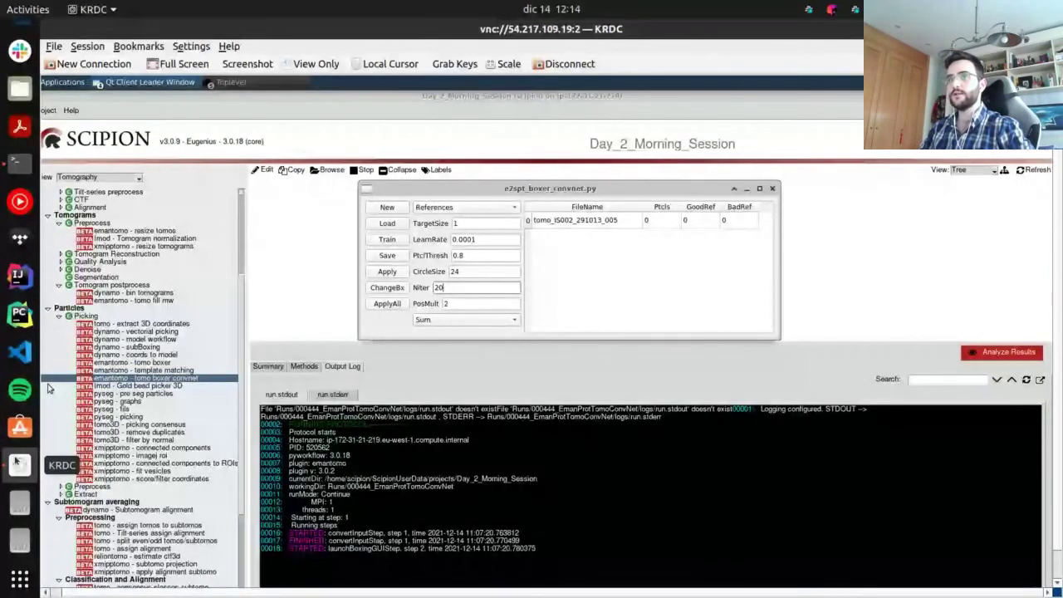
Open tomogram tomo_IS002_291013_005 from the boxer's file list and bring its viewer in front of the Scipion project
{"action": "left_click", "coordinate": [149, 82]}
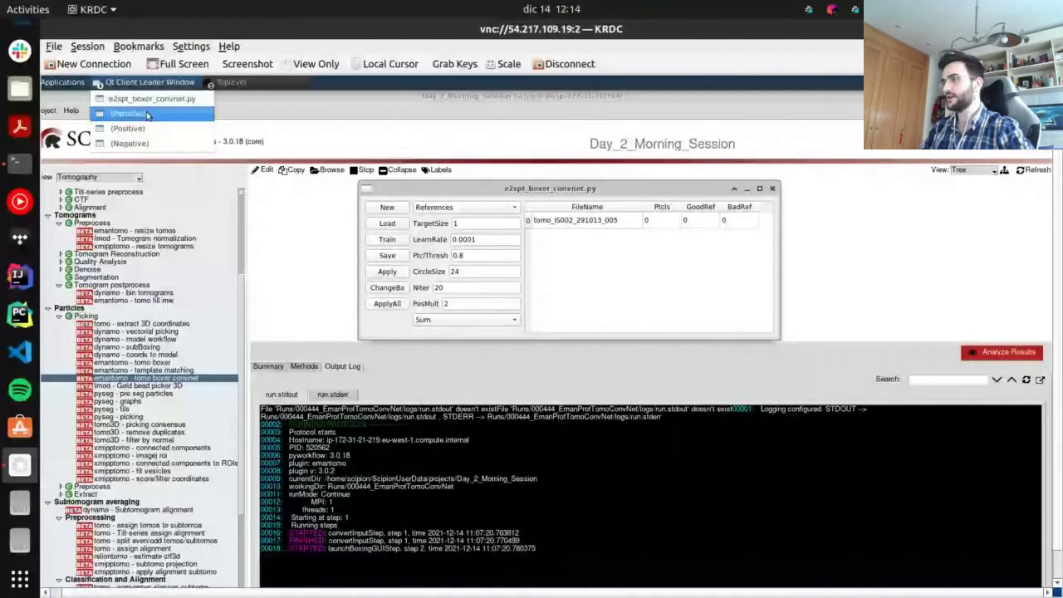
{"action": "left_click", "coordinate": [148, 113]}
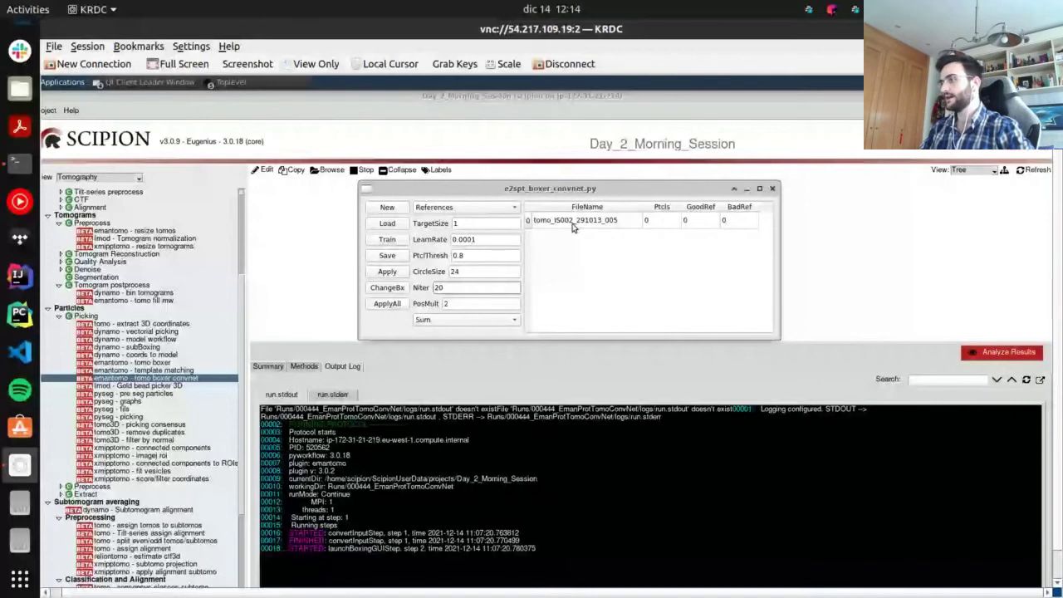
{"action": "left_click", "coordinate": [571, 223]}
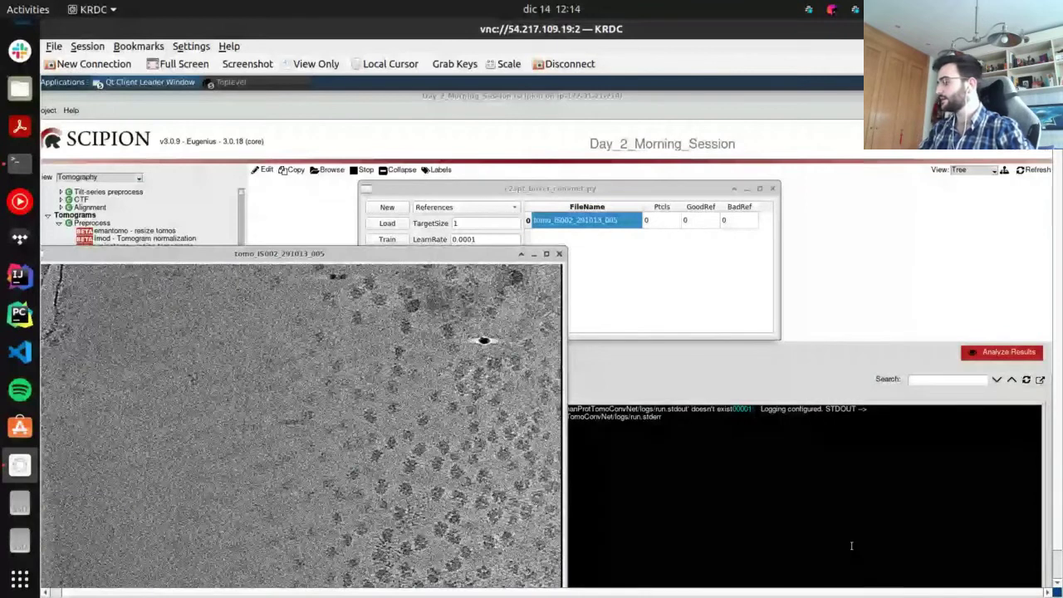
{"action": "left_click", "coordinate": [851, 546]}
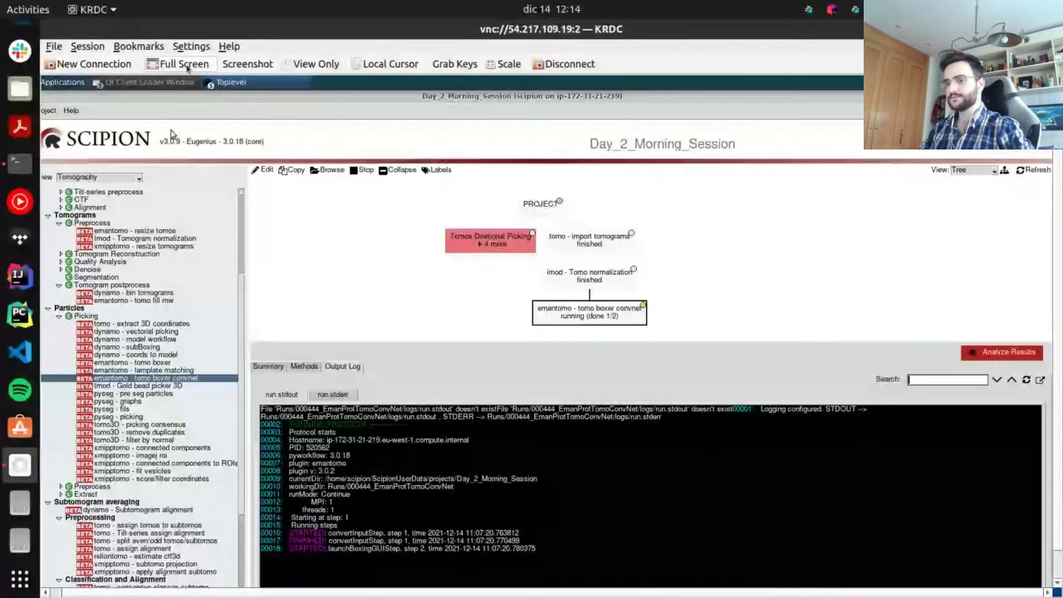
{"action": "left_click", "coordinate": [176, 83]}
{"action": "left_click", "coordinate": [153, 103]}
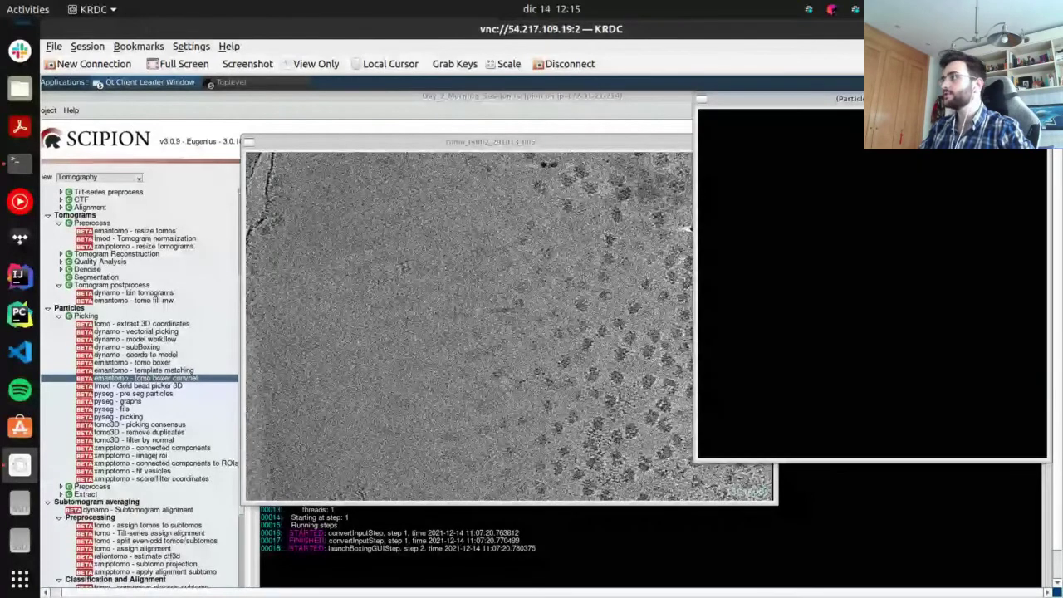
Show the Positive and Negative reference windows and arrange them one above the other beside the tomogram viewer
{"action": "left_click", "coordinate": [149, 82]}
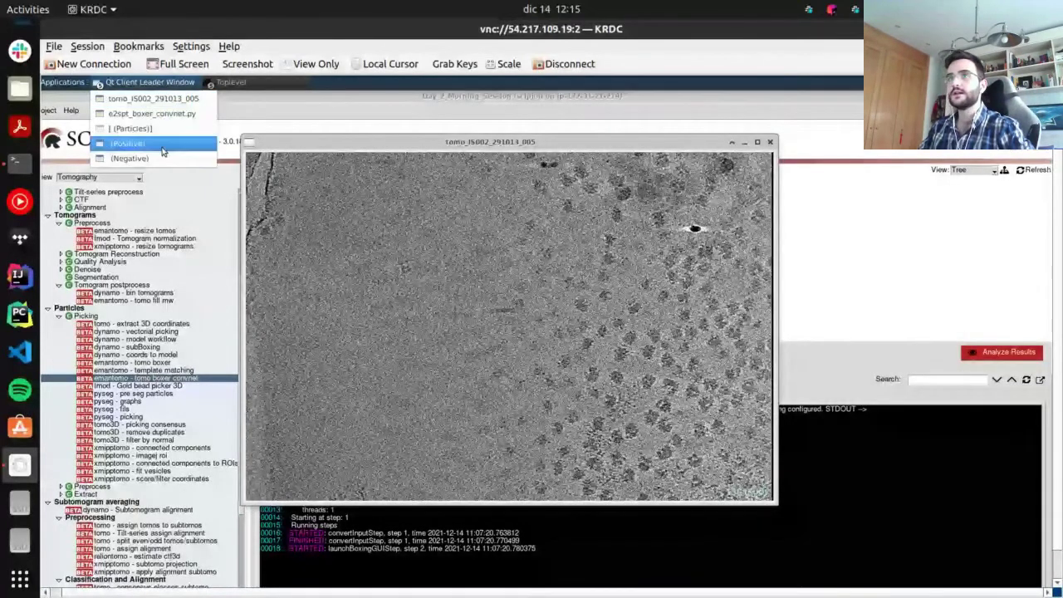
{"action": "left_click", "coordinate": [126, 143]}
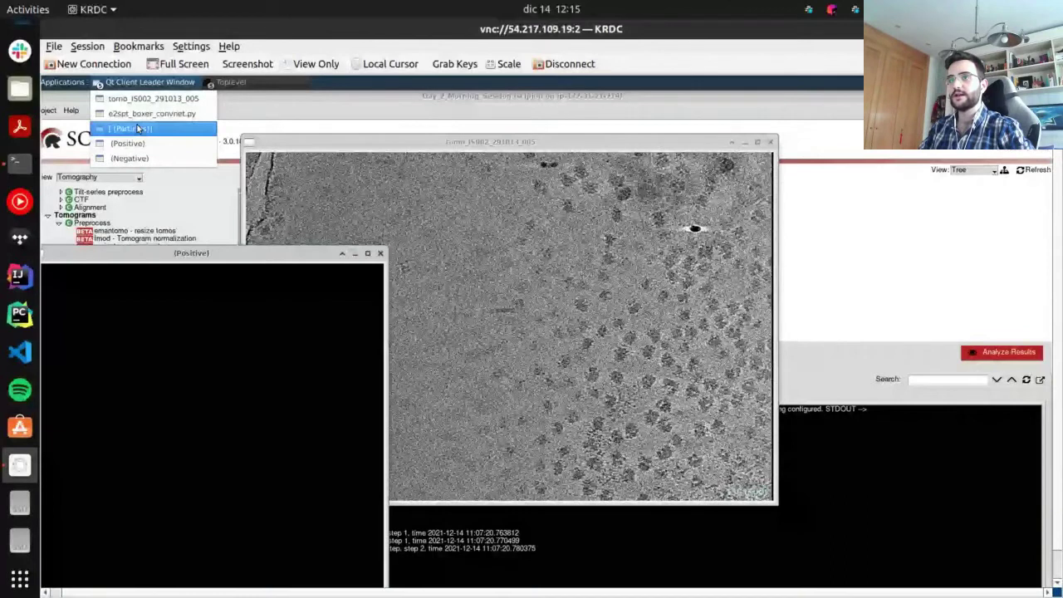
{"action": "left_click", "coordinate": [129, 158]}
{"action": "left_click_drag", "start_coordinate": [882, 252], "coordinate": [229, 105]}
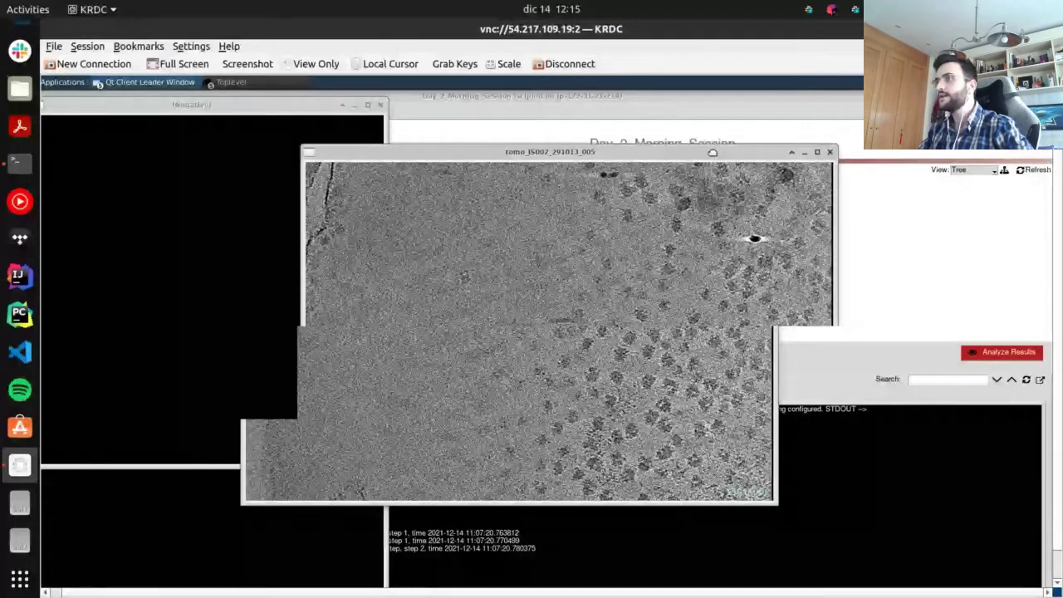
Bring up the e2spt_boxer_convnet.py control window and minimize it to clear the tomogram viewer
{"action": "left_click", "coordinate": [118, 85]}
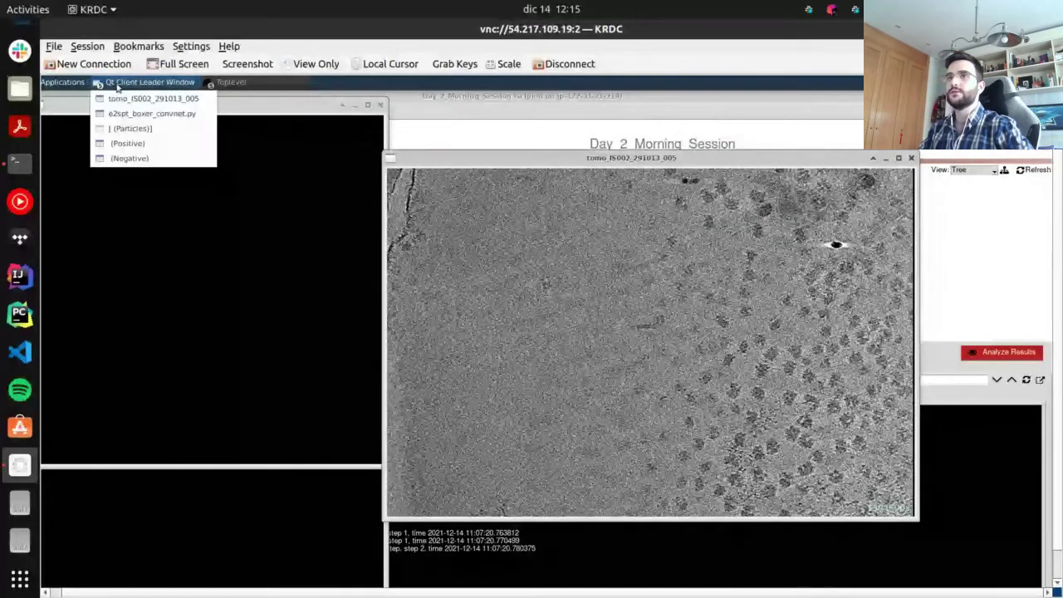
{"action": "left_click", "coordinate": [141, 113]}
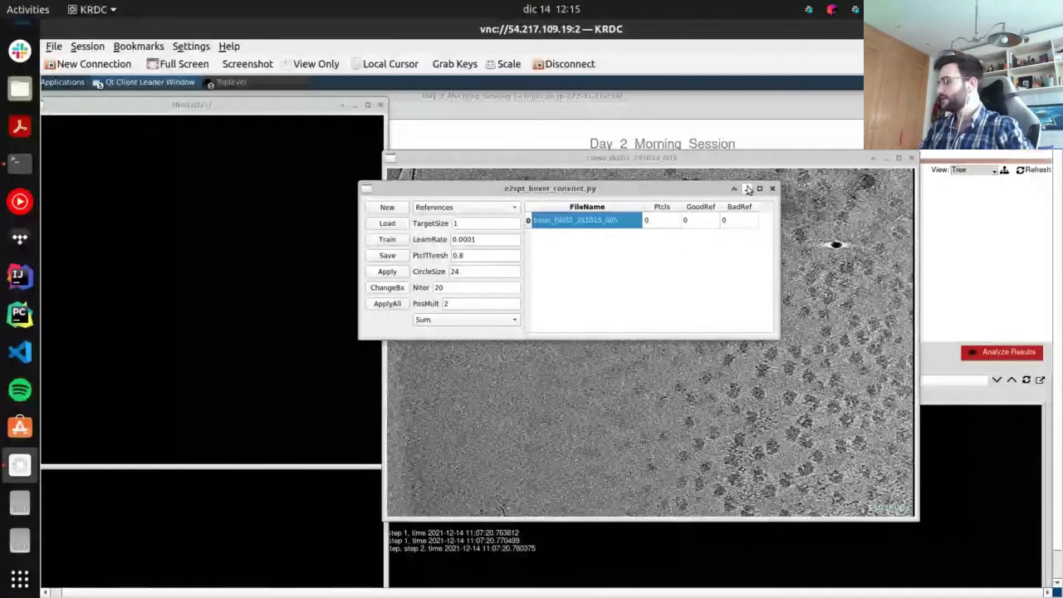
{"action": "left_click", "coordinate": [747, 190]}
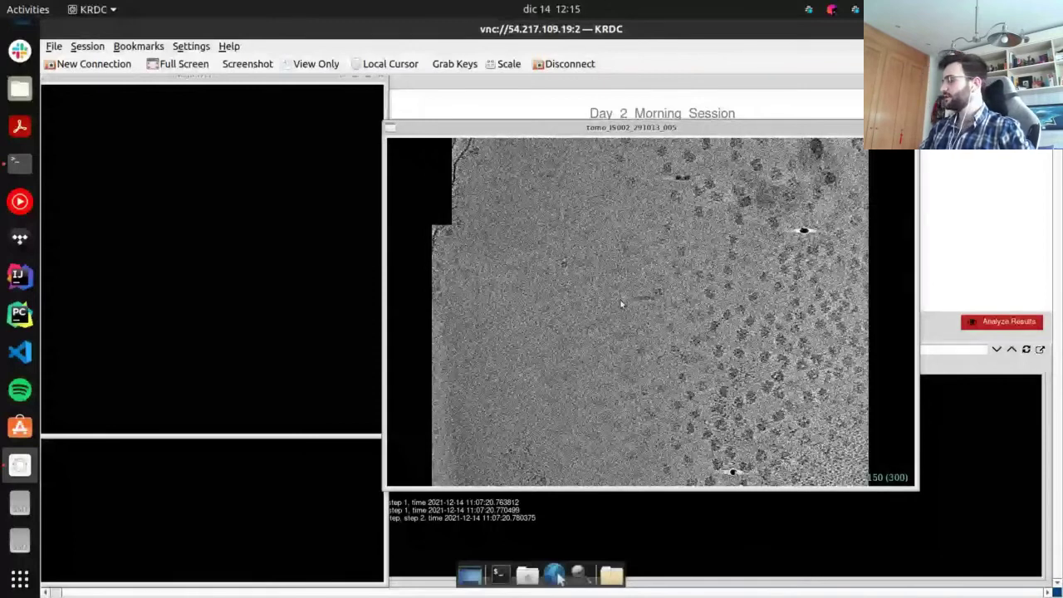
Zoom the tomogram viewer in and out until the whole slice fits, and pan the image slightly
{"action": "scroll", "coordinate": [617, 311], "scroll_direction": "down", "scroll_amount": 2}
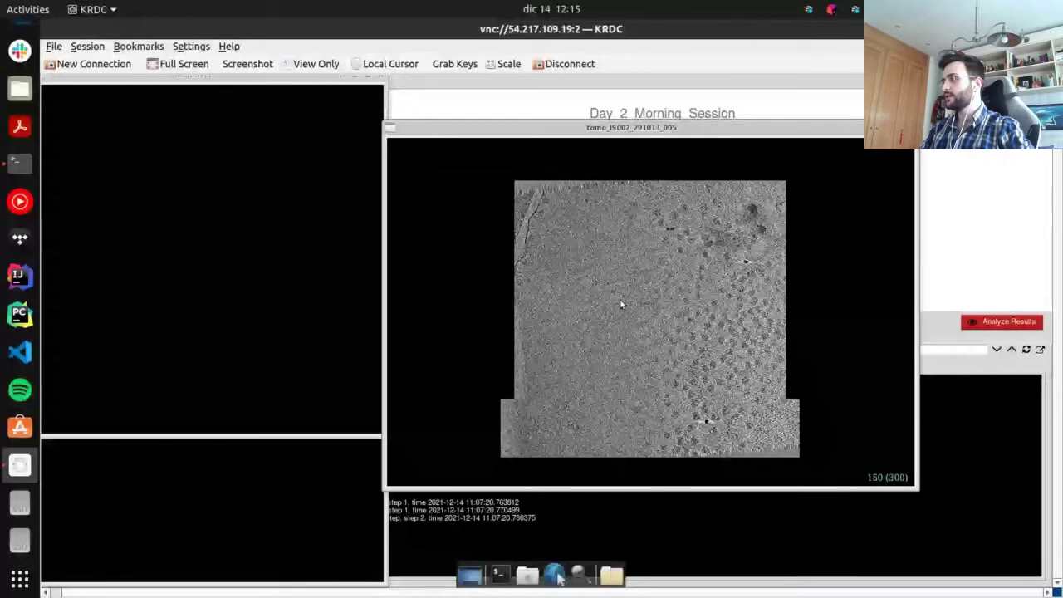
{"action": "scroll", "coordinate": [621, 304], "scroll_direction": "up", "scroll_amount": 2}
{"action": "scroll", "coordinate": [620, 304], "scroll_direction": "up", "scroll_amount": 2}
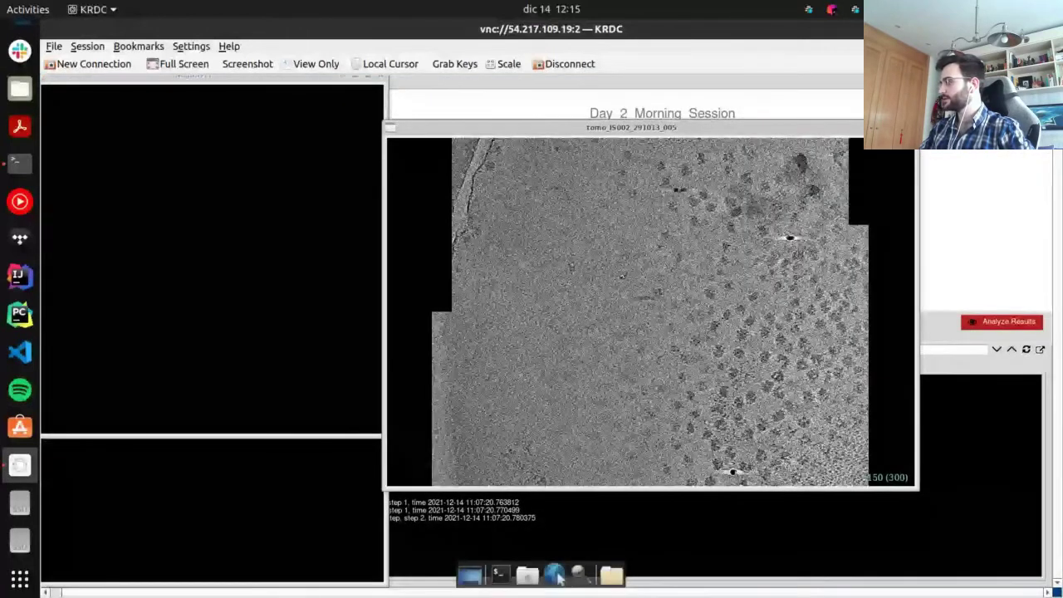
{"action": "scroll", "coordinate": [622, 276], "scroll_direction": "down", "scroll_amount": 2}
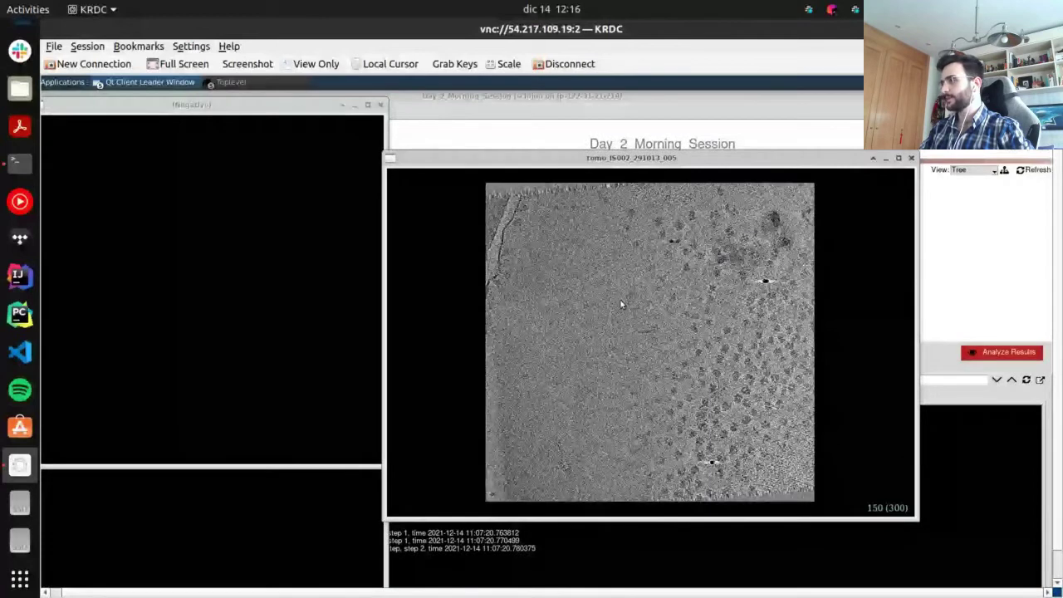
{"action": "scroll", "coordinate": [621, 304], "scroll_direction": "down", "scroll_amount": 1}
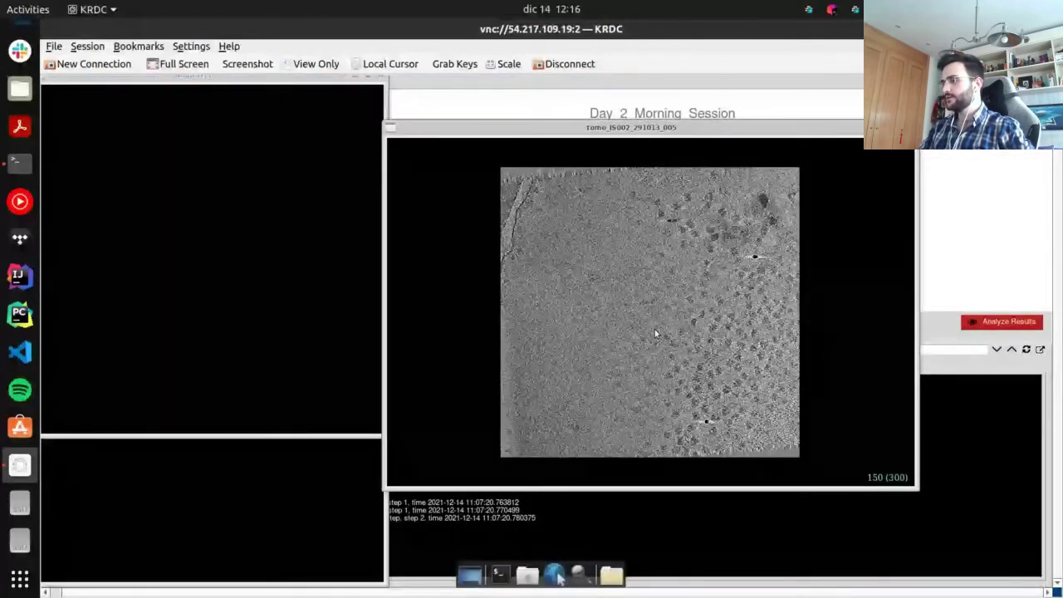
{"action": "mouse_move", "coordinate": [654, 329]}
{"action": "left_mouse_down"}
{"action": "mouse_move", "coordinate": [672, 326]}
{"action": "mouse_move", "coordinate": [617, 334]}
{"action": "mouse_move", "coordinate": [672, 333]}
{"action": "left_mouse_up"}
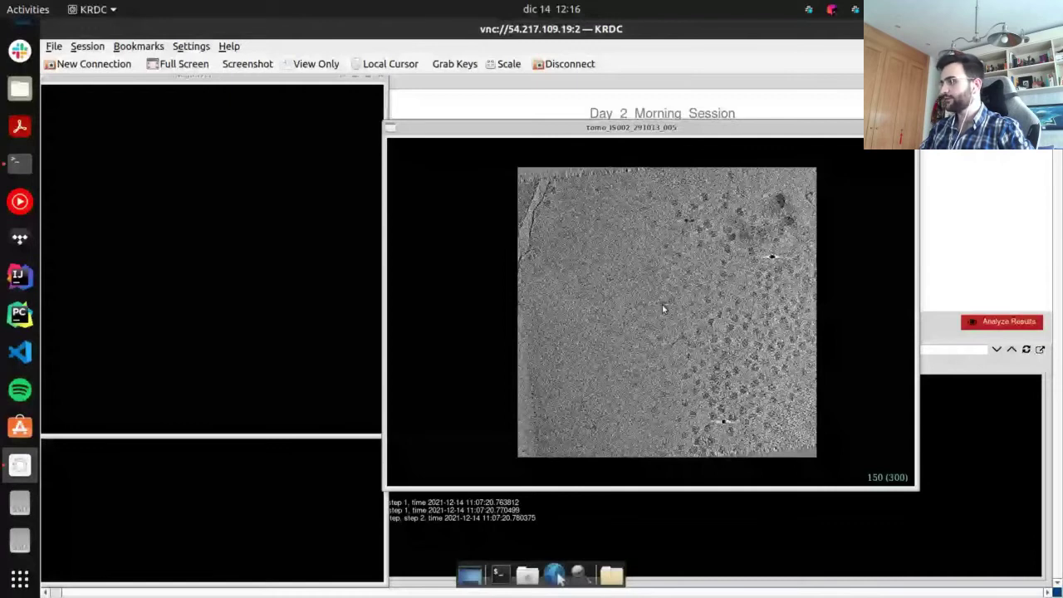
Open the tomogram viewer's image control window, move it clear of the tomogram, and go to slice 140
{"action": "middle_click", "coordinate": [663, 309]}
{"action": "left_click_drag", "start_coordinate": [490, 178], "coordinate": [211, 127]}
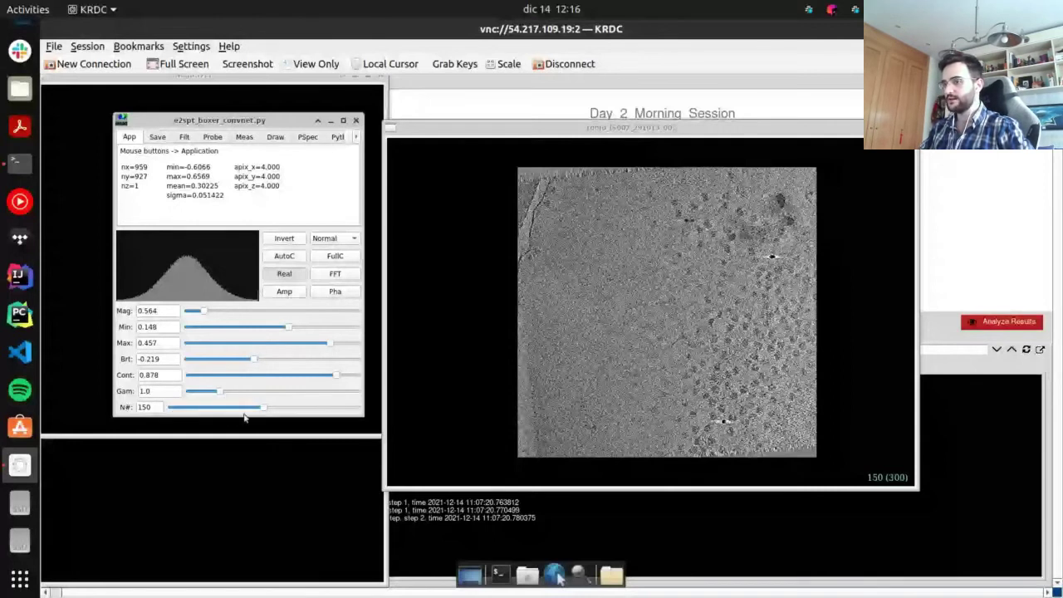
{"action": "left_click_drag", "start_coordinate": [263, 408], "coordinate": [258, 414]}
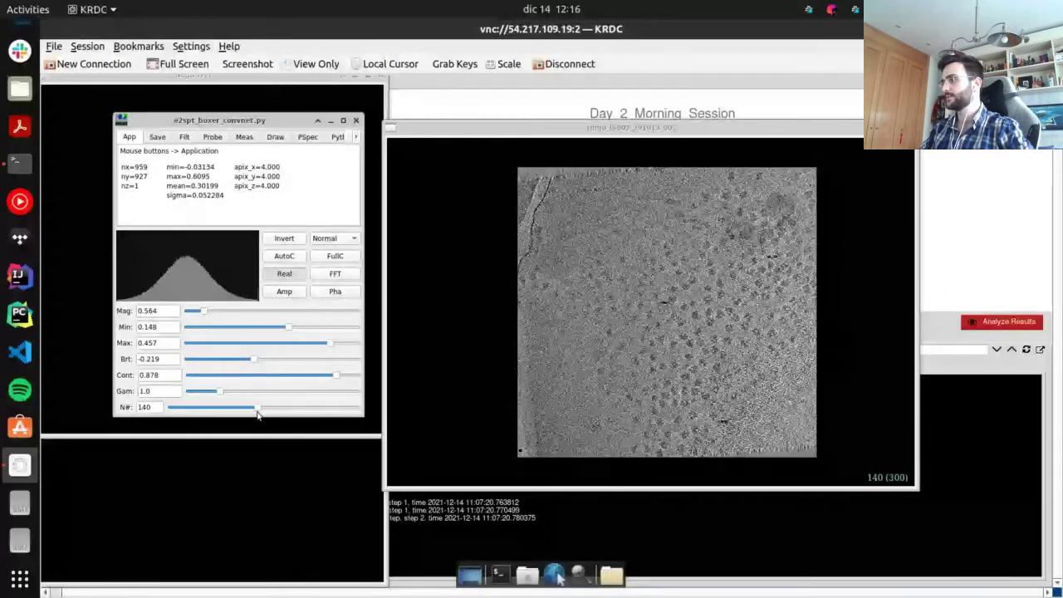
Browse back and forth through the tomogram slices around 140 and stop at slice 147
{"action": "mouse_move", "coordinate": [258, 414]}
{"action": "left_mouse_down"}
{"action": "mouse_move", "coordinate": [304, 410]}
{"action": "mouse_move", "coordinate": [258, 416]}
{"action": "left_mouse_up"}
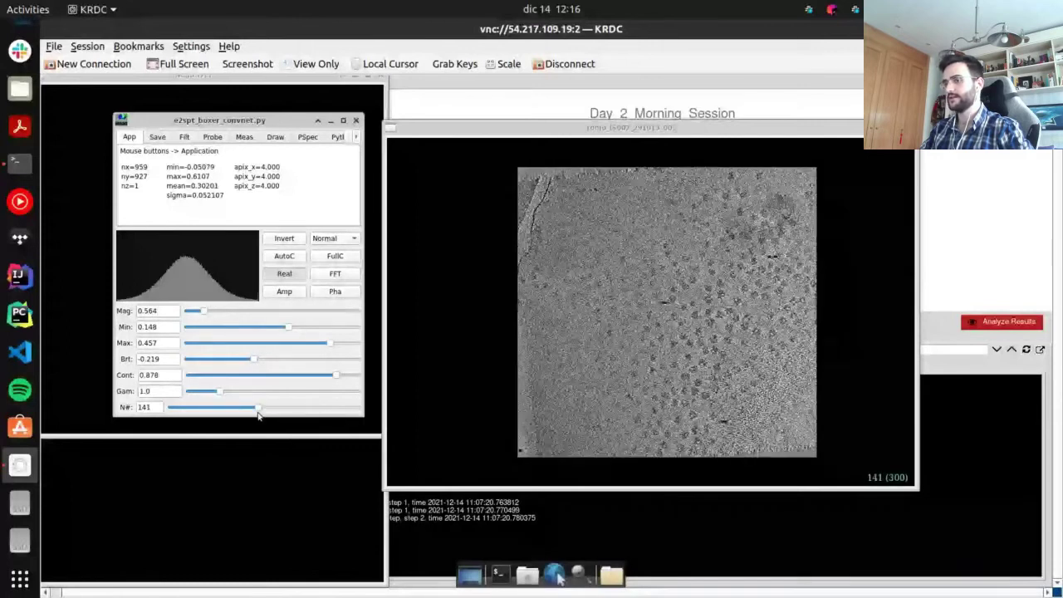
{"action": "left_click", "coordinate": [598, 154]}
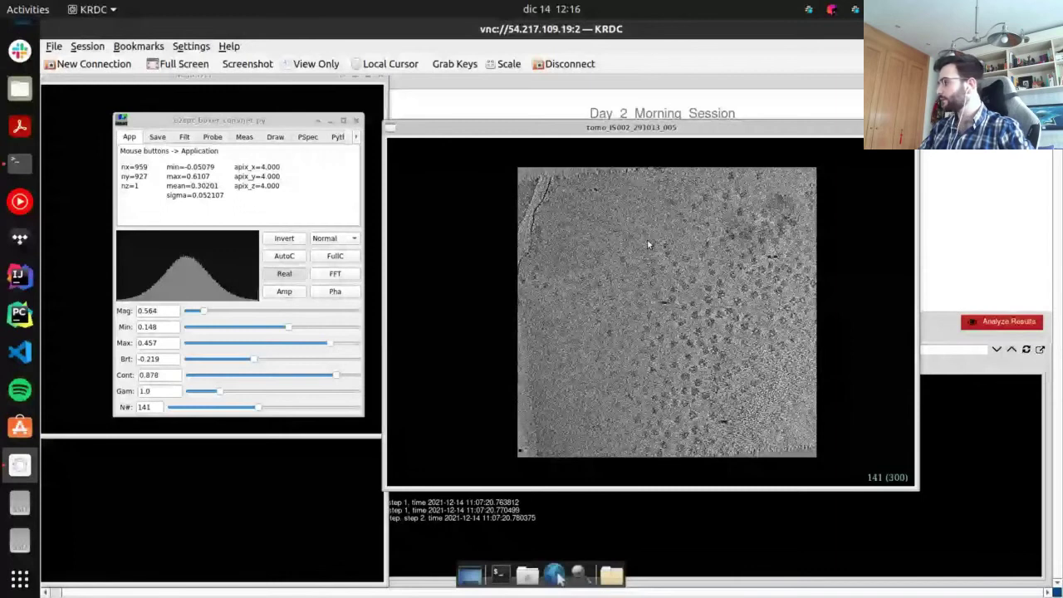
{"action": "key", "text": "Down"}
{"action": "key", "text": "Down"}
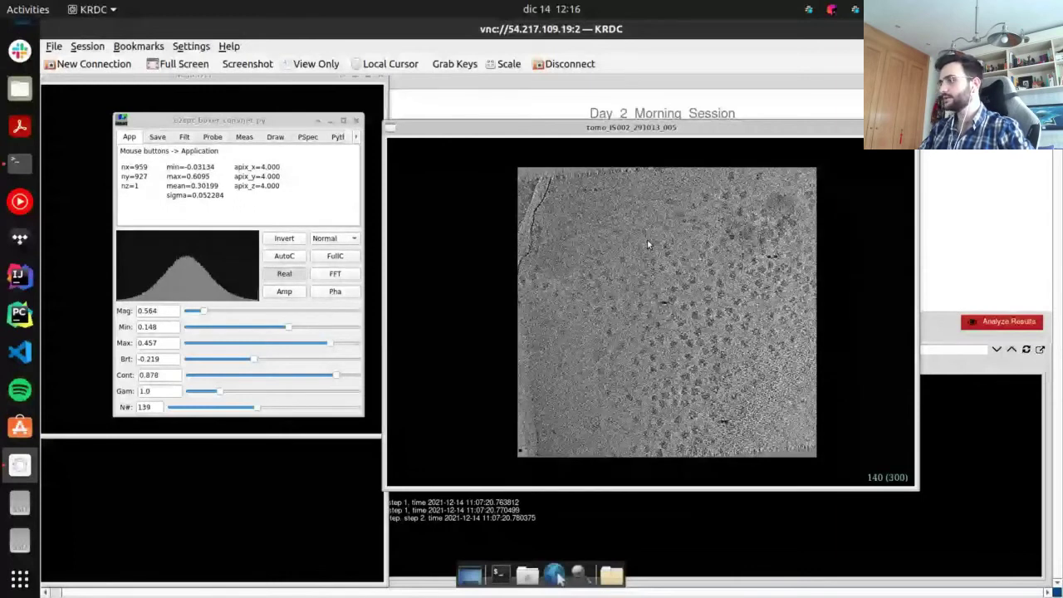
{"action": "key", "text": "Up"}
{"action": "key", "text": "Up"}
{"action": "key", "text": "Up"}
{"action": "key", "text": "Up"}
{"action": "key", "text": "Up"}
{"action": "key", "text": "Up"}
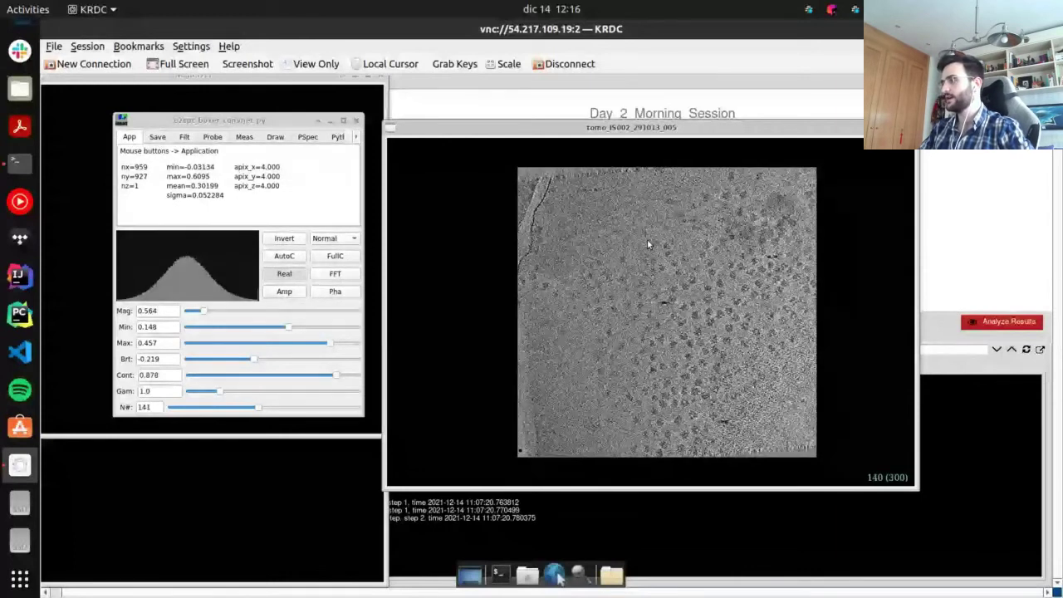
{"action": "key", "text": "Up"}
{"action": "key", "text": "Up"}
{"action": "key", "text": "Up"}
{"action": "key", "text": "Up"}
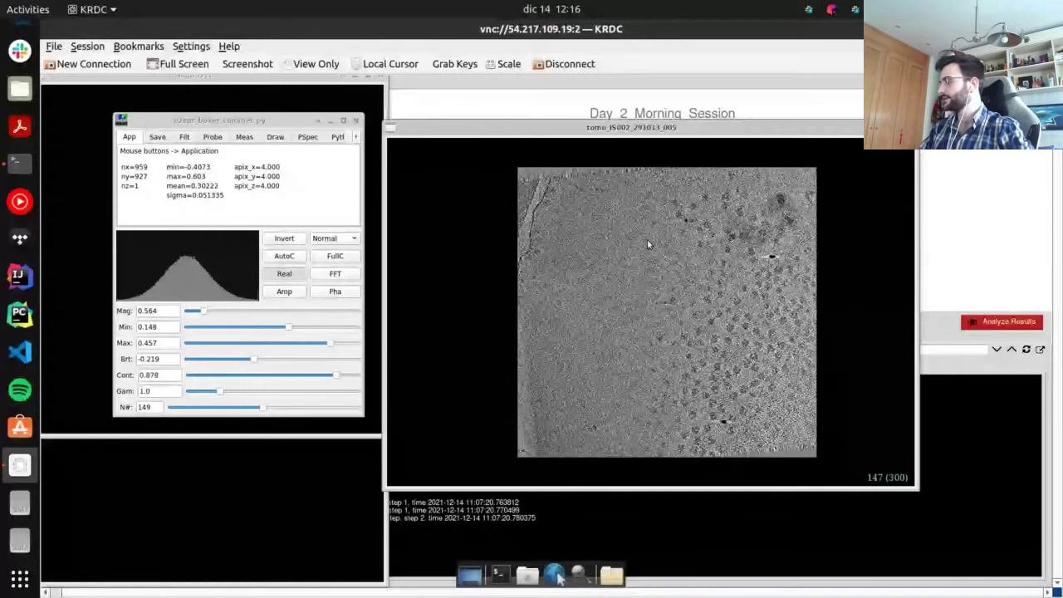
{"action": "key", "text": "Down"}
{"action": "key", "text": "Down"}
{"action": "key", "text": "Down"}
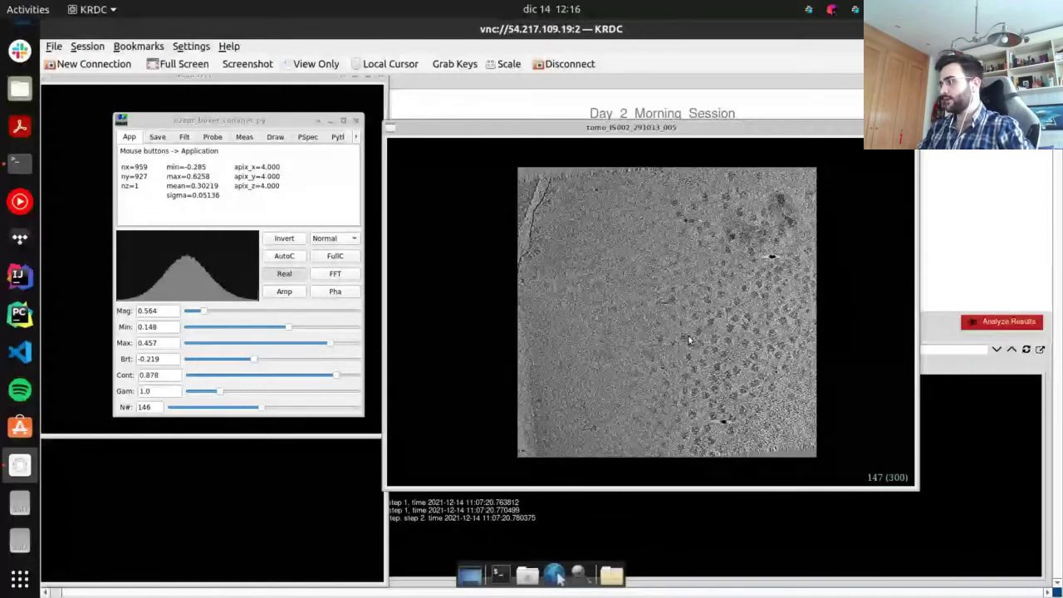
{"action": "scroll", "coordinate": [688, 364], "scroll_direction": "up", "scroll_amount": 2}
{"action": "scroll", "coordinate": [725, 320], "scroll_direction": "down", "scroll_amount": 2}
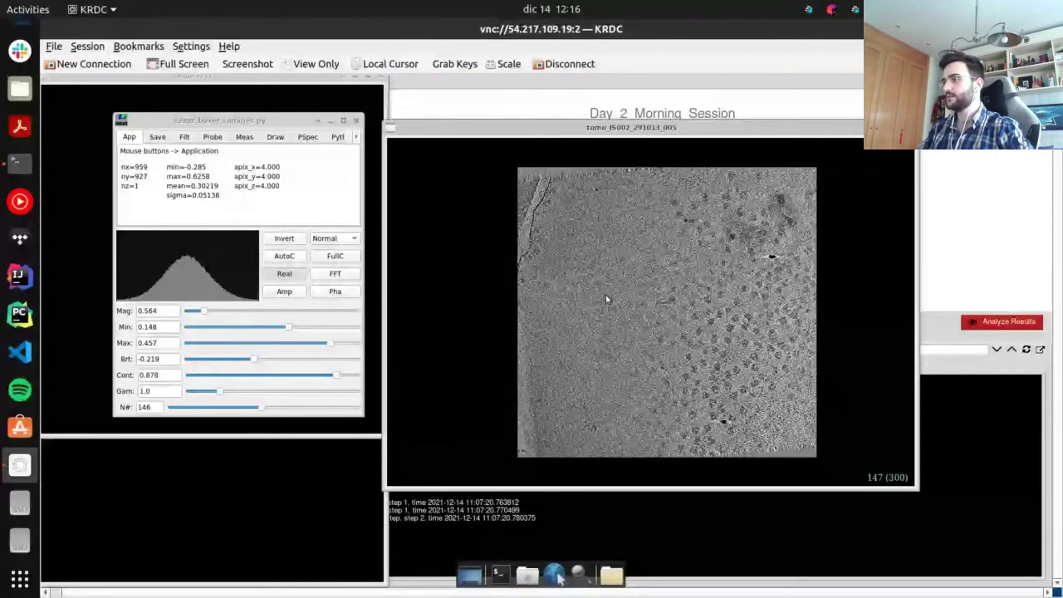
Mark one positive and one negative reference in the particle-poor upper area of slice 147, moving the Negative window away from its original place
{"action": "left_click", "coordinate": [618, 261]}
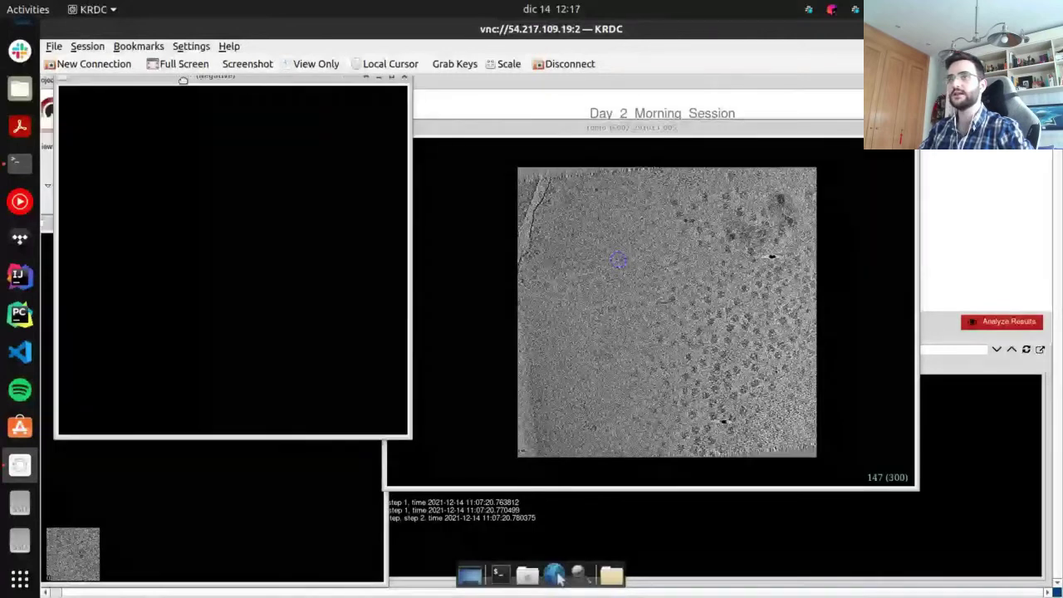
{"action": "left_click_drag", "start_coordinate": [184, 90], "coordinate": [381, 128]}
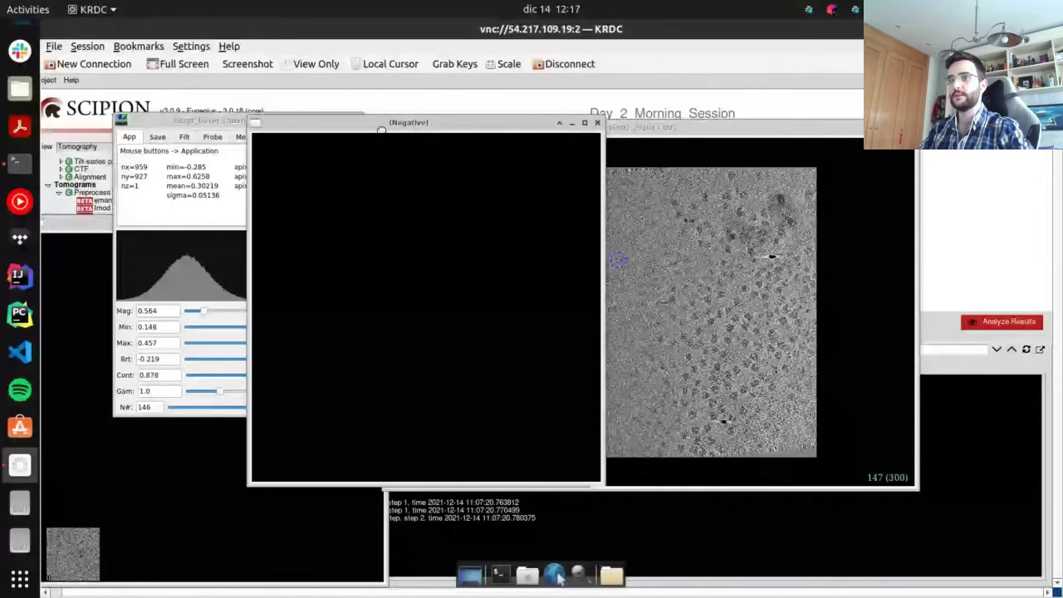
{"action": "left_click", "coordinate": [705, 154]}
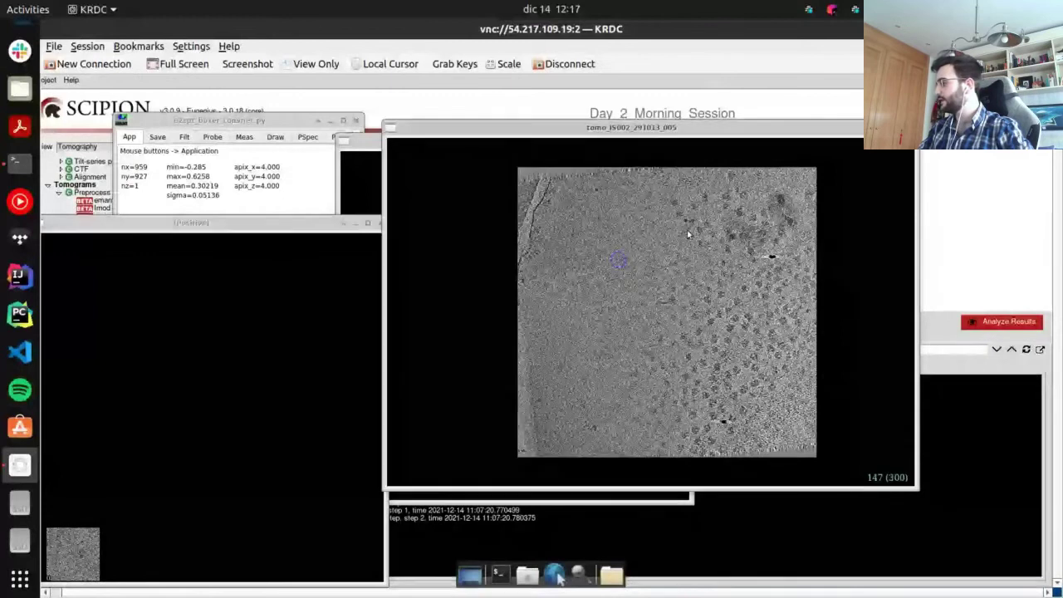
{"action": "left_click", "coordinate": [646, 221]}
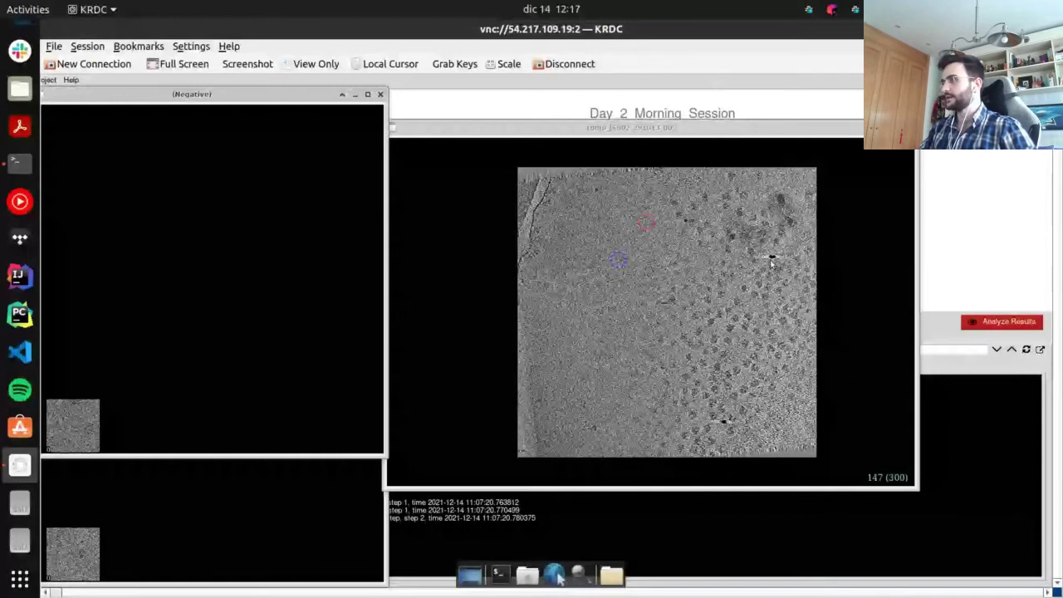
Delete the positive reference directly in the tomogram and the negative one from its thumbnail in the Negative window
{"action": "left_click", "coordinate": [618, 263]}
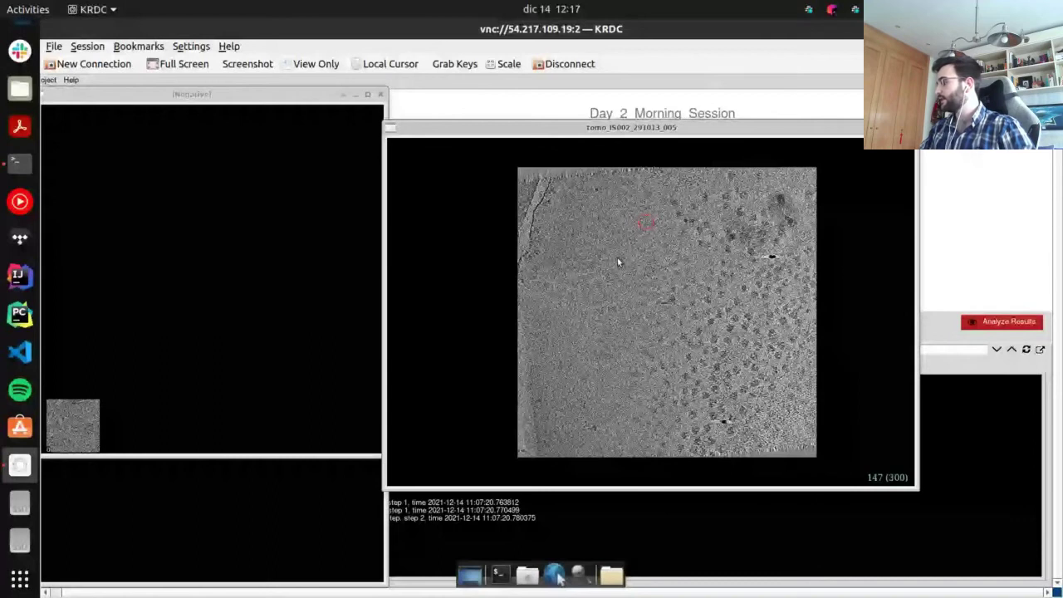
{"action": "left_click", "coordinate": [145, 114]}
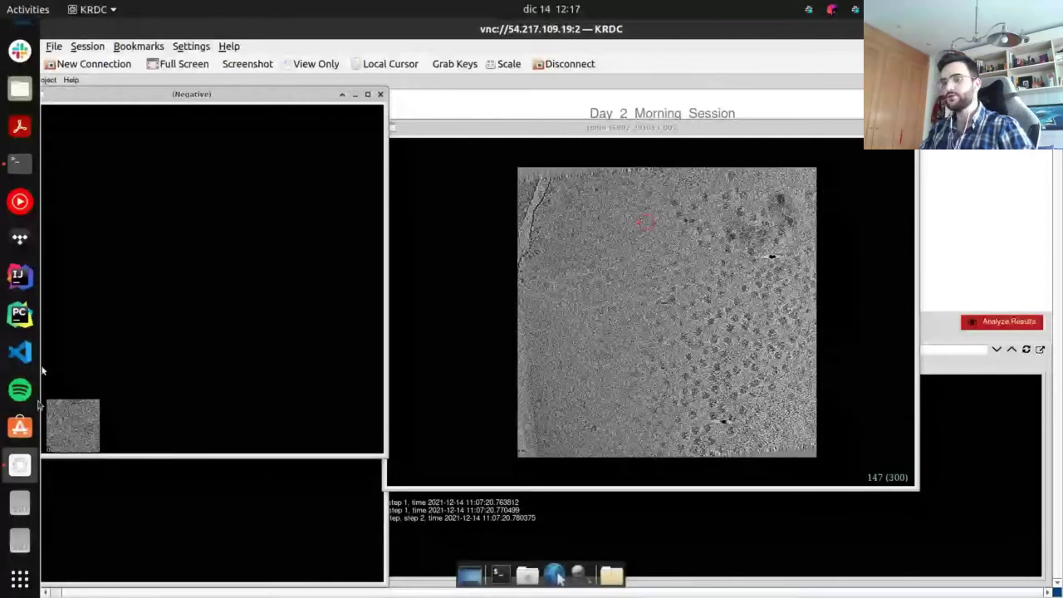
{"action": "left_click", "coordinate": [65, 429]}
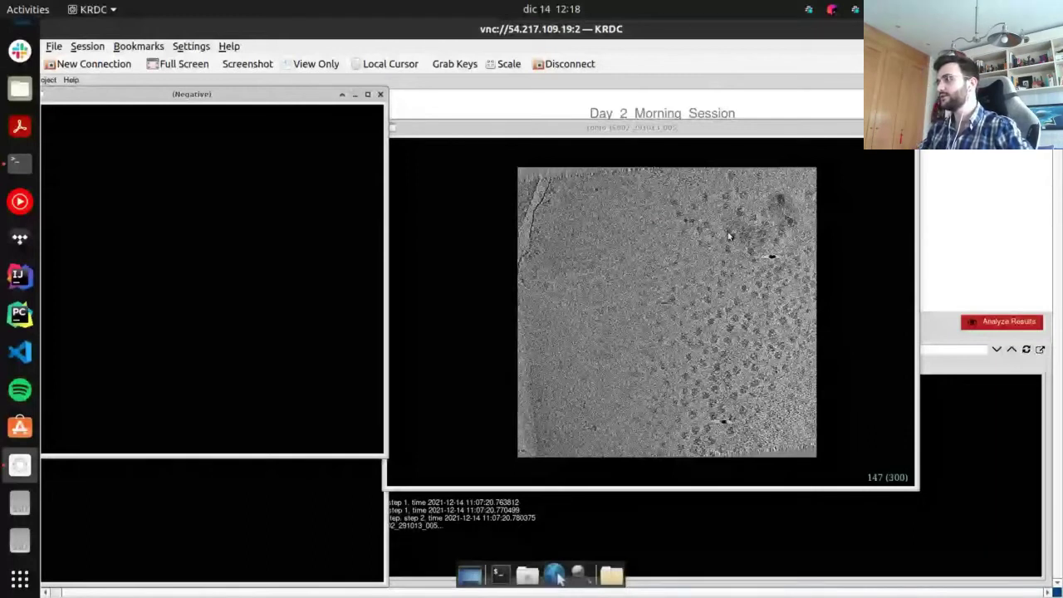
Mark a ribosome as positive and a background spot as negative, and remove the negative in the tomogram and the positive through its thumbnail
{"action": "left_click", "coordinate": [700, 230]}
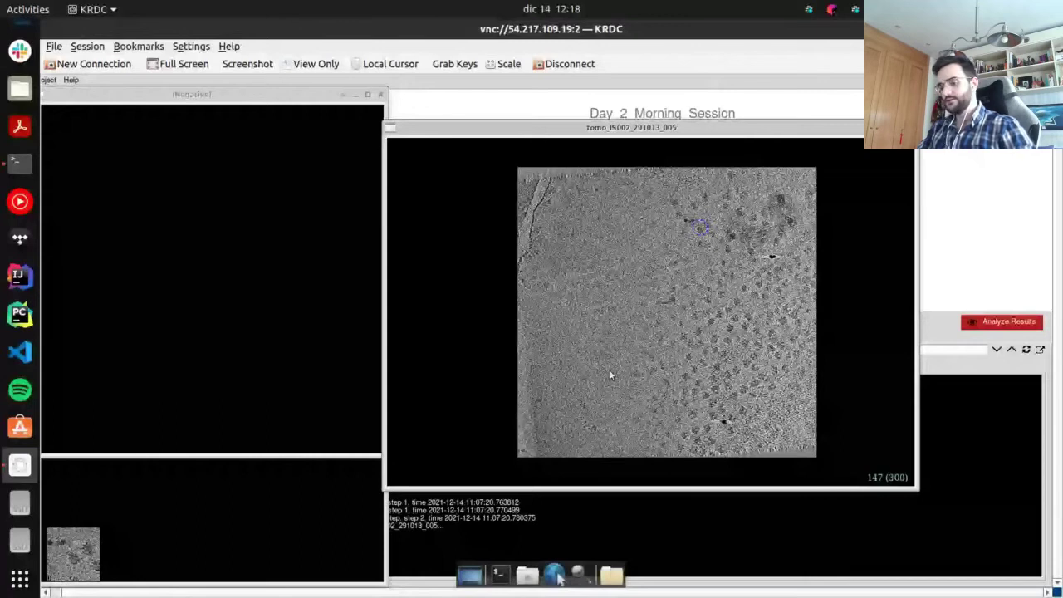
{"action": "left_click", "coordinate": [626, 339]}
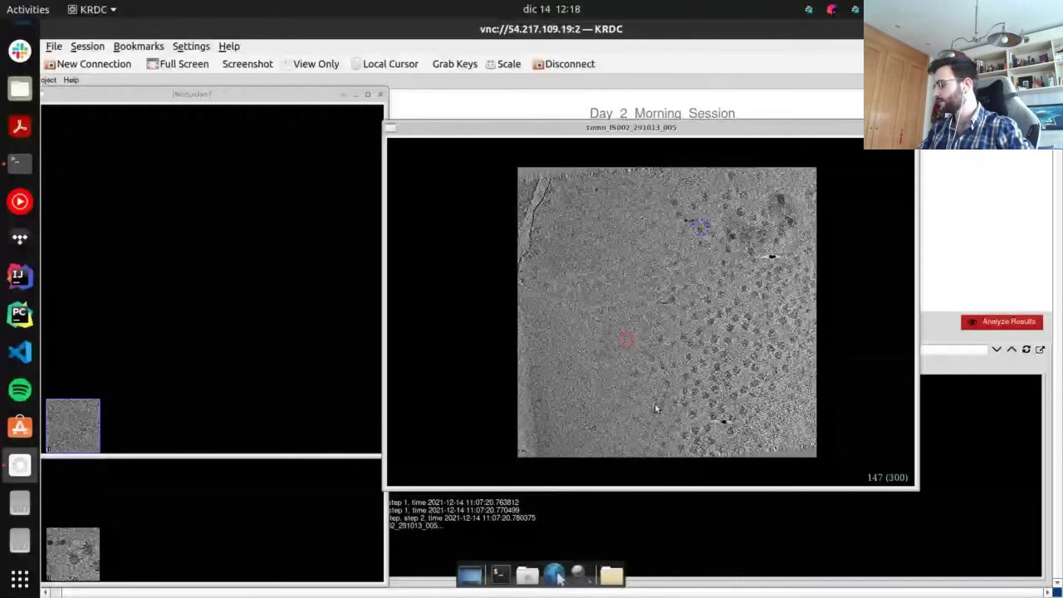
{"action": "left_click", "coordinate": [627, 340]}
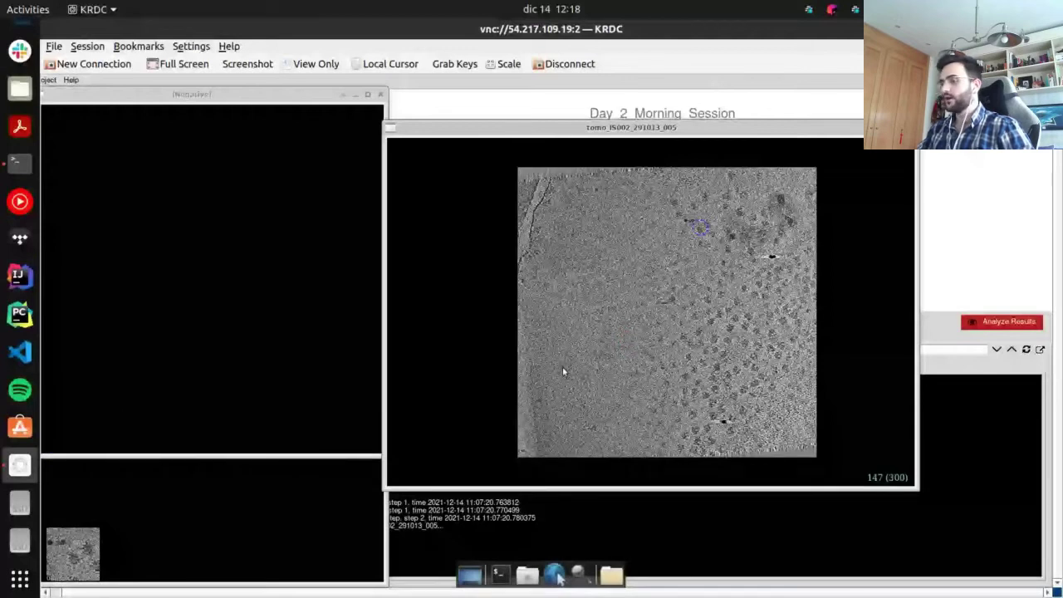
{"action": "left_click", "coordinate": [80, 561]}
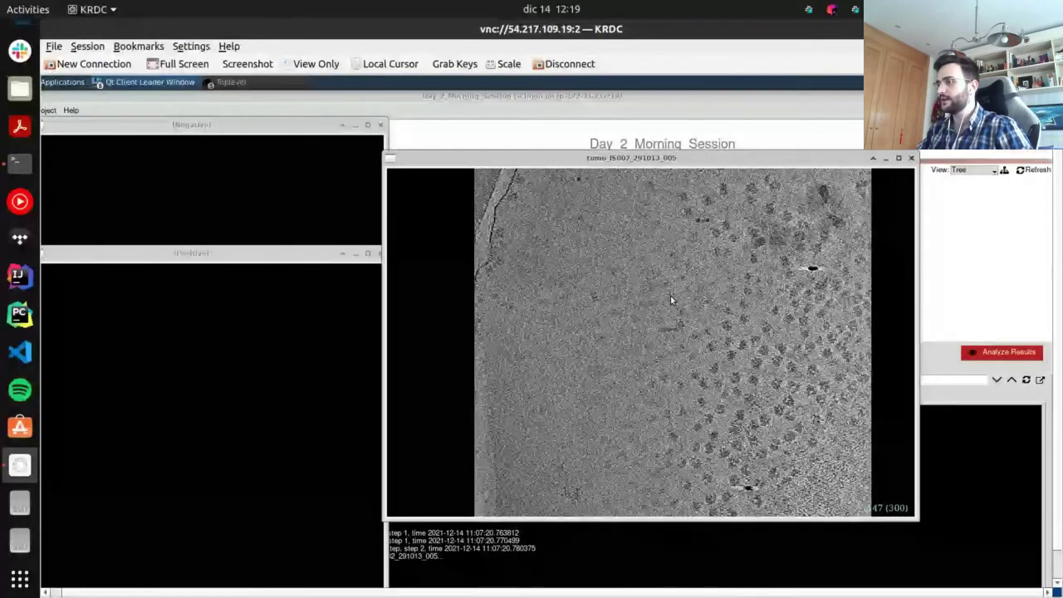
Place a trial positive reference near the centre of slice 147 and delete it again
{"action": "scroll", "coordinate": [670, 295], "scroll_direction": "up", "scroll_amount": 1}
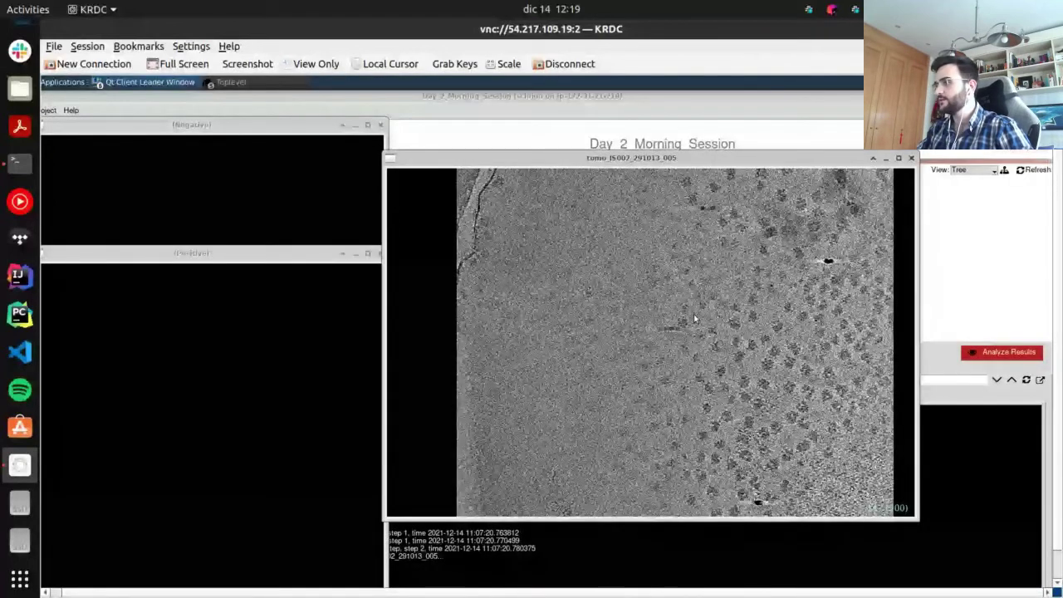
{"action": "left_click", "coordinate": [679, 322]}
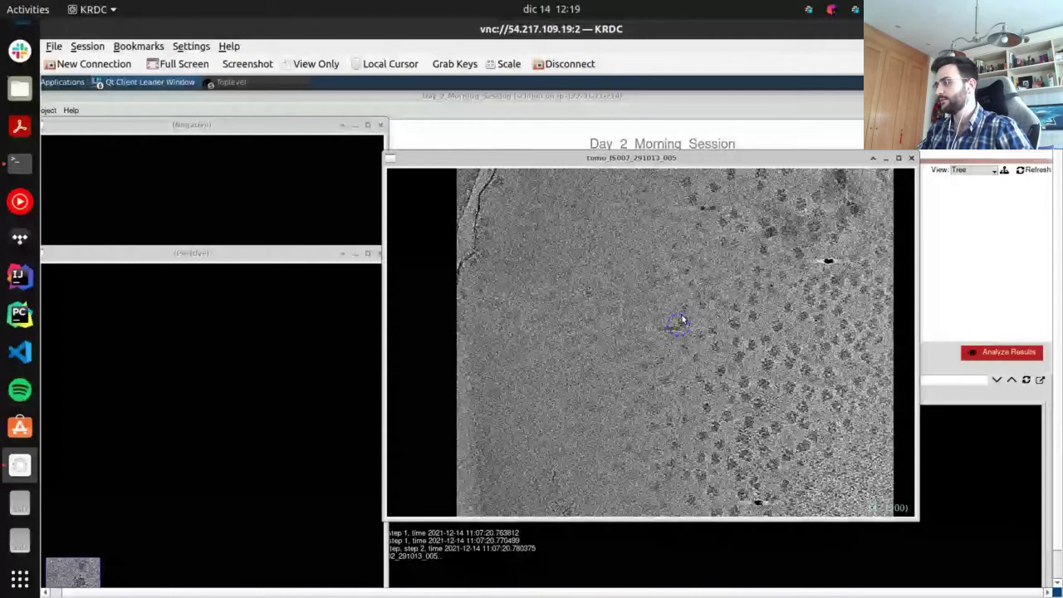
{"action": "left_click", "coordinate": [610, 407]}
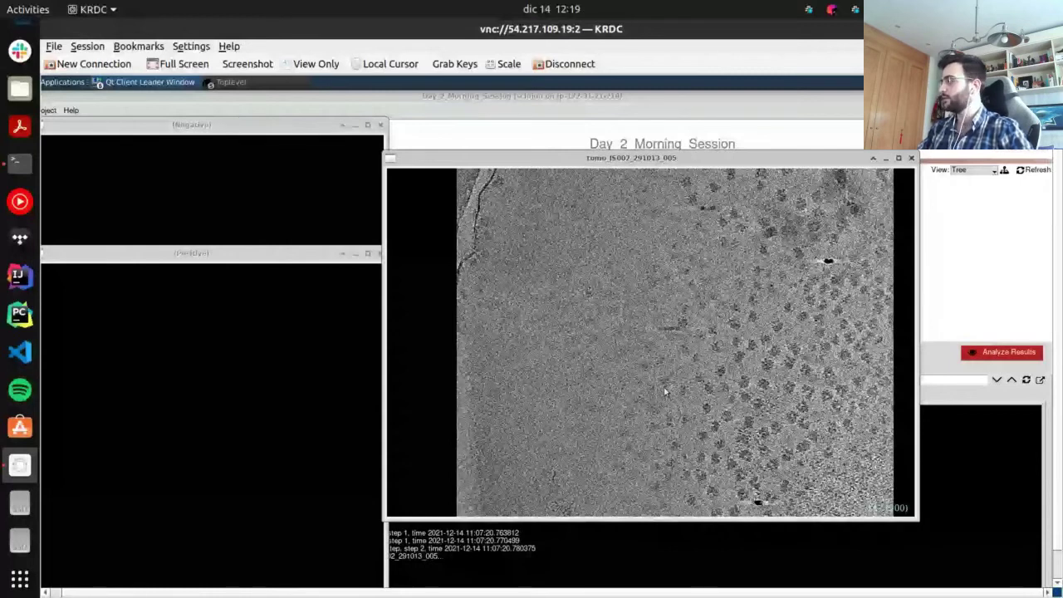
{"action": "scroll", "coordinate": [664, 387], "scroll_direction": "down", "scroll_amount": 2}
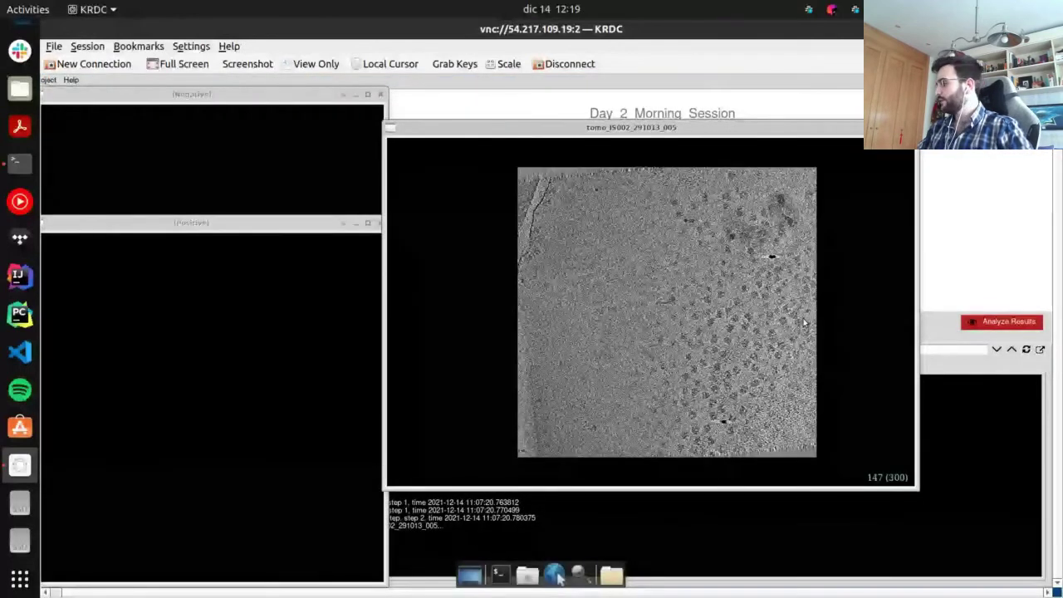
Reopen the tomogram's image control window, go to slice 176, and enlarge the central group of ribosomes
{"action": "middle_click", "coordinate": [677, 317]}
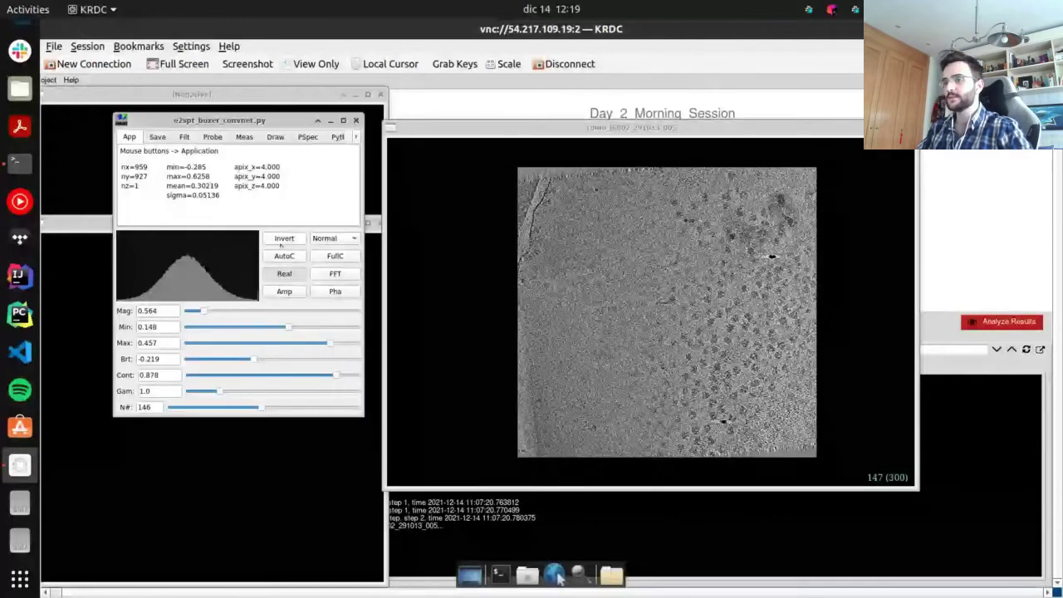
{"action": "left_click_drag", "start_coordinate": [260, 407], "coordinate": [280, 409]}
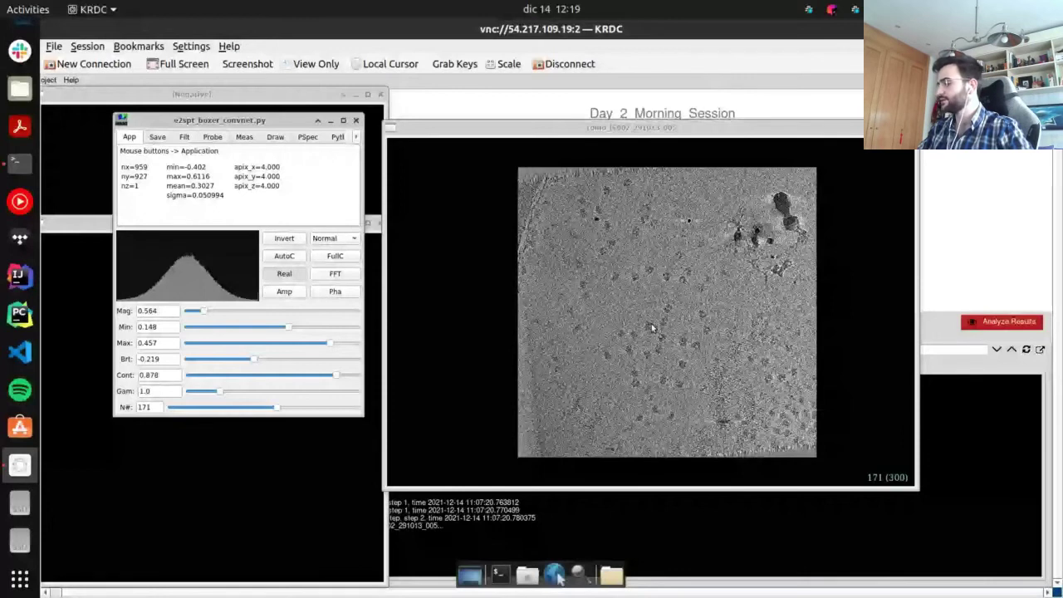
{"action": "mouse_move", "coordinate": [278, 409]}
{"action": "left_mouse_down"}
{"action": "mouse_move", "coordinate": [252, 415]}
{"action": "mouse_move", "coordinate": [285, 418]}
{"action": "mouse_move", "coordinate": [279, 411]}
{"action": "left_mouse_up"}
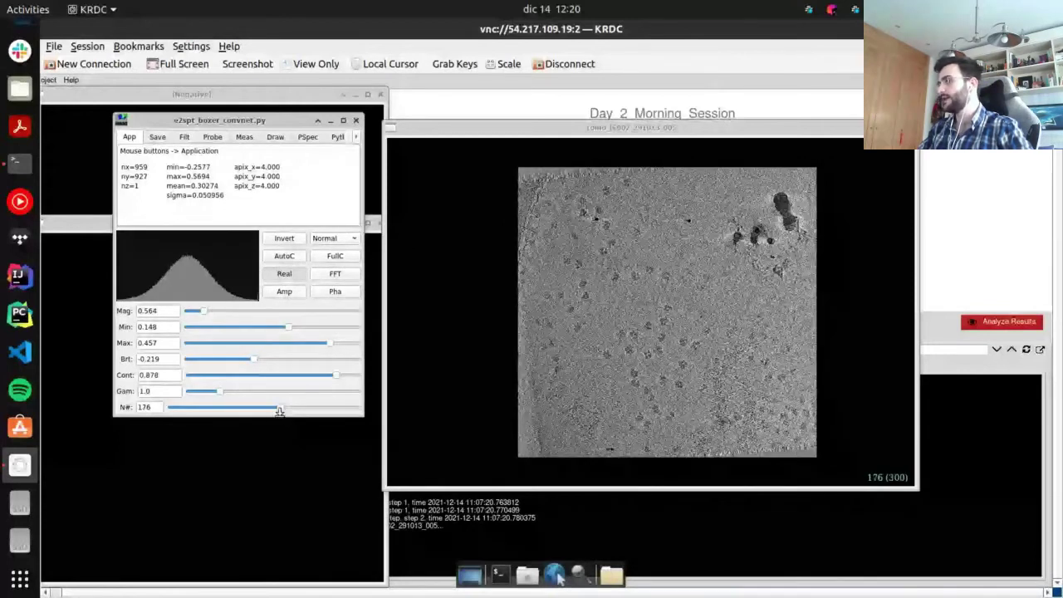
{"action": "scroll", "coordinate": [719, 396], "scroll_direction": "up", "scroll_amount": 5}
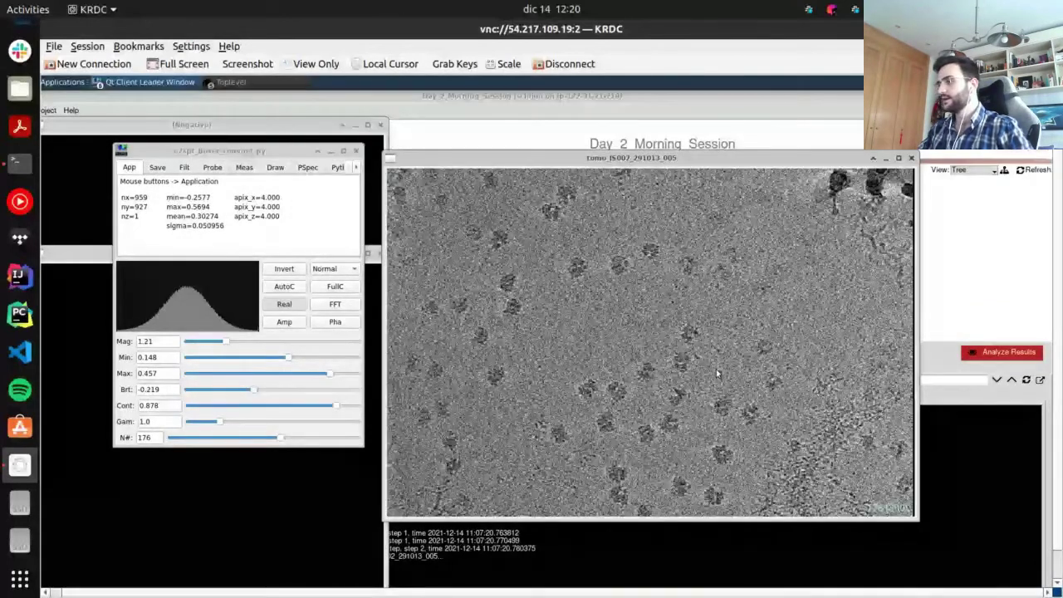
{"action": "left_click_drag", "start_coordinate": [716, 369], "coordinate": [617, 297]}
Mark a central ribosome in slice 176 as positive, remove it, mark it again, and delete it through its Positive thumbnail
{"action": "left_click", "coordinate": [617, 296]}
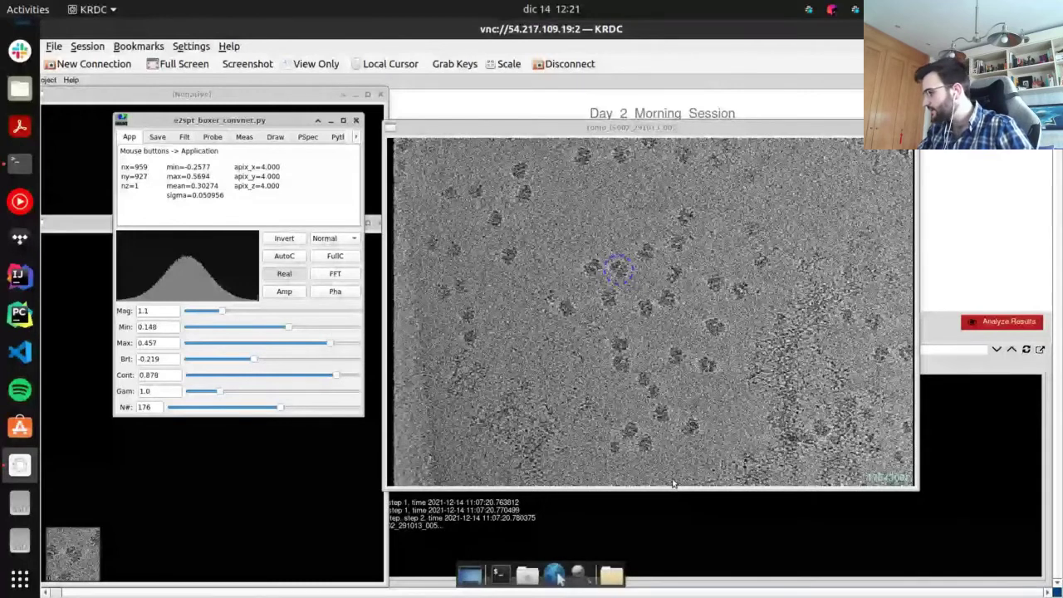
{"action": "left_click", "coordinate": [617, 270]}
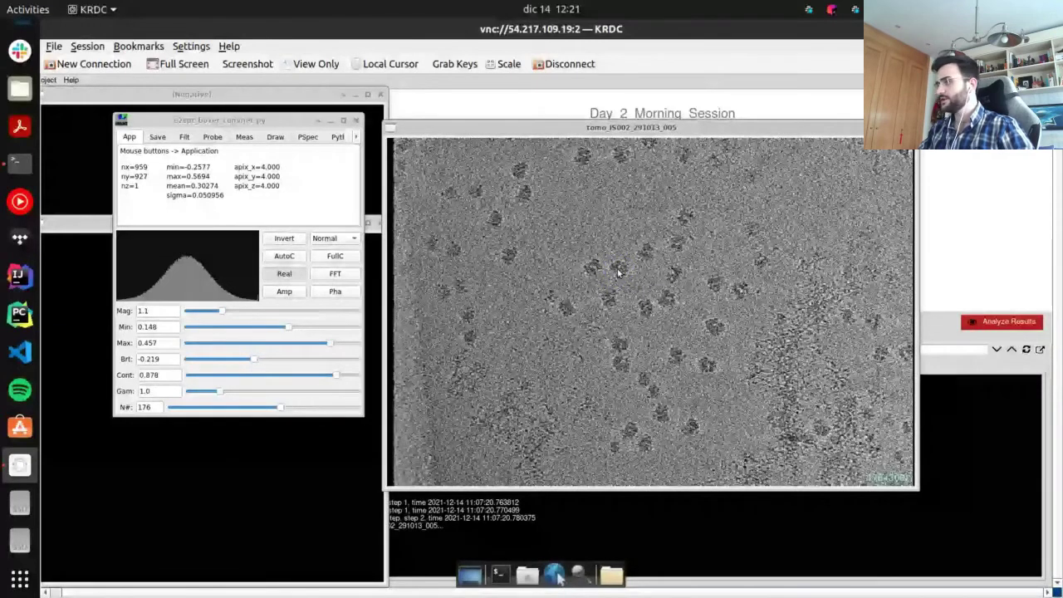
{"action": "left_click", "coordinate": [617, 270]}
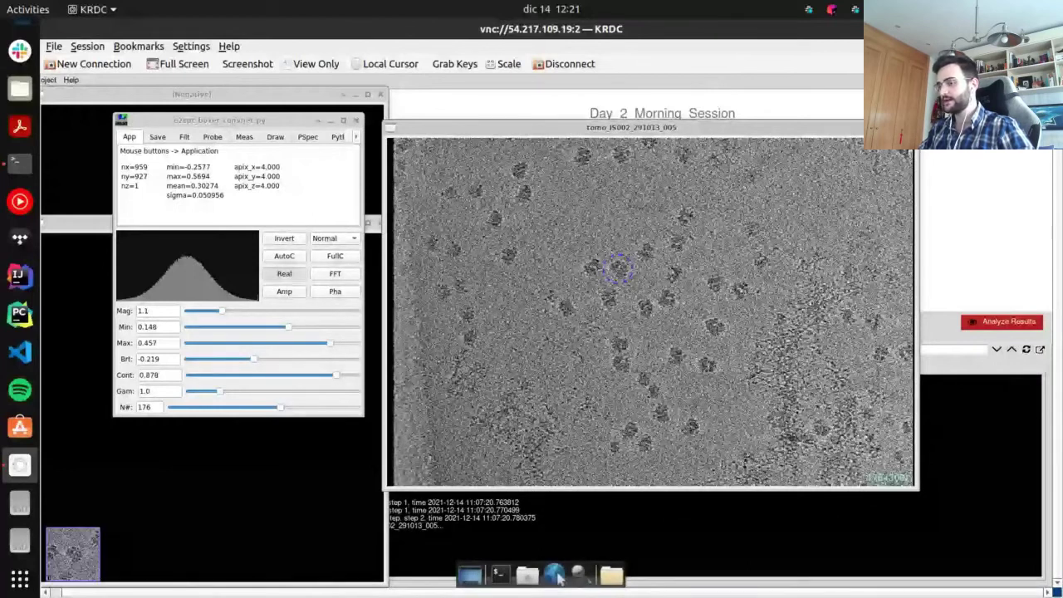
{"action": "left_click", "coordinate": [71, 556]}
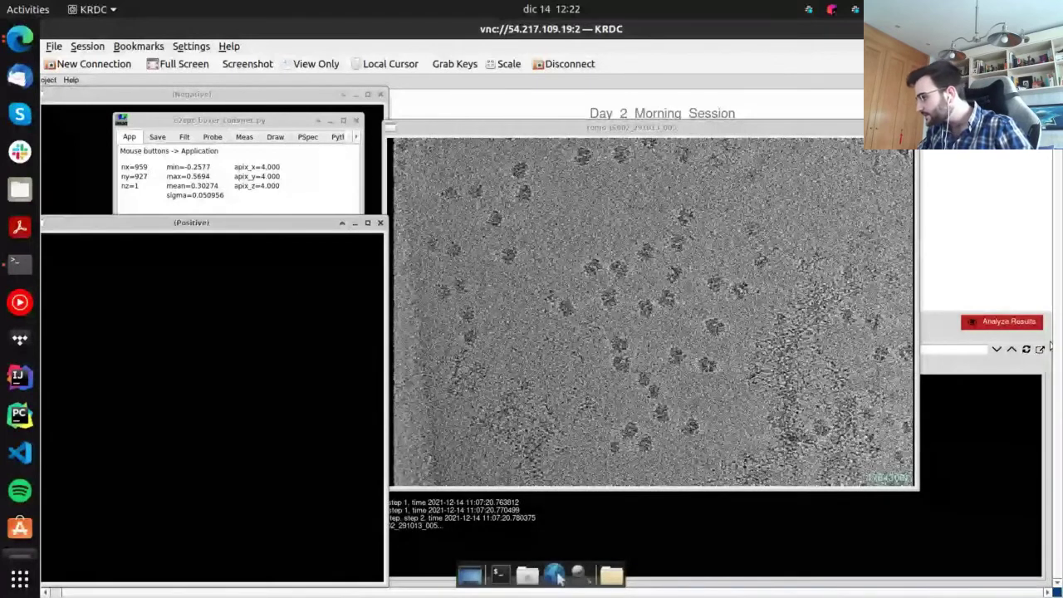
Unmaximize the KRDC window, switch to the noVNC session in Microsoft Edge, maximize the browser, and expand the noVNC control bar
{"action": "key", "text": "alt+Tab"}
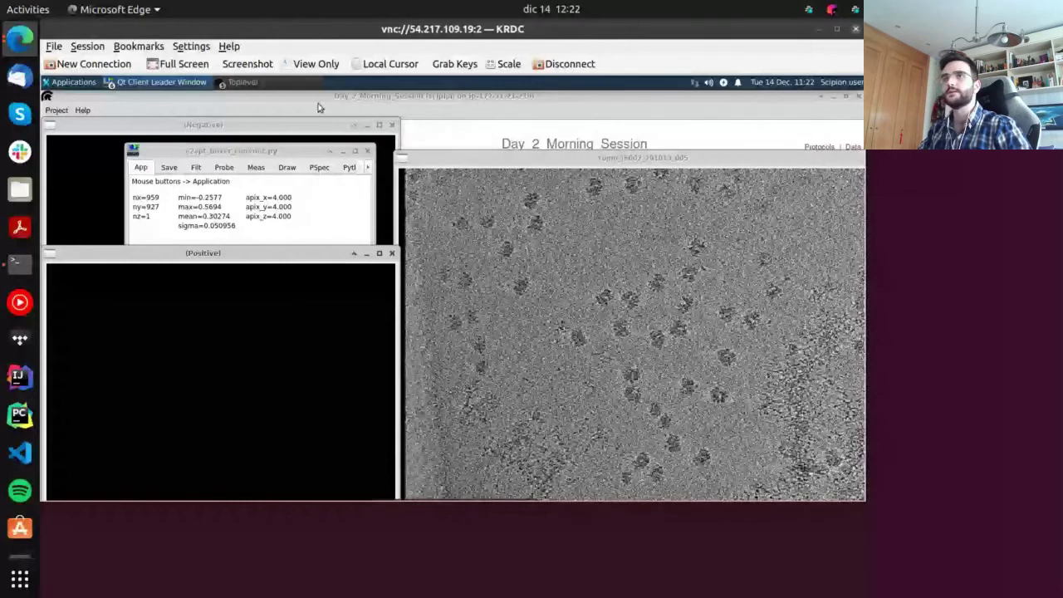
{"action": "left_click_drag", "start_coordinate": [318, 107], "coordinate": [452, 141]}
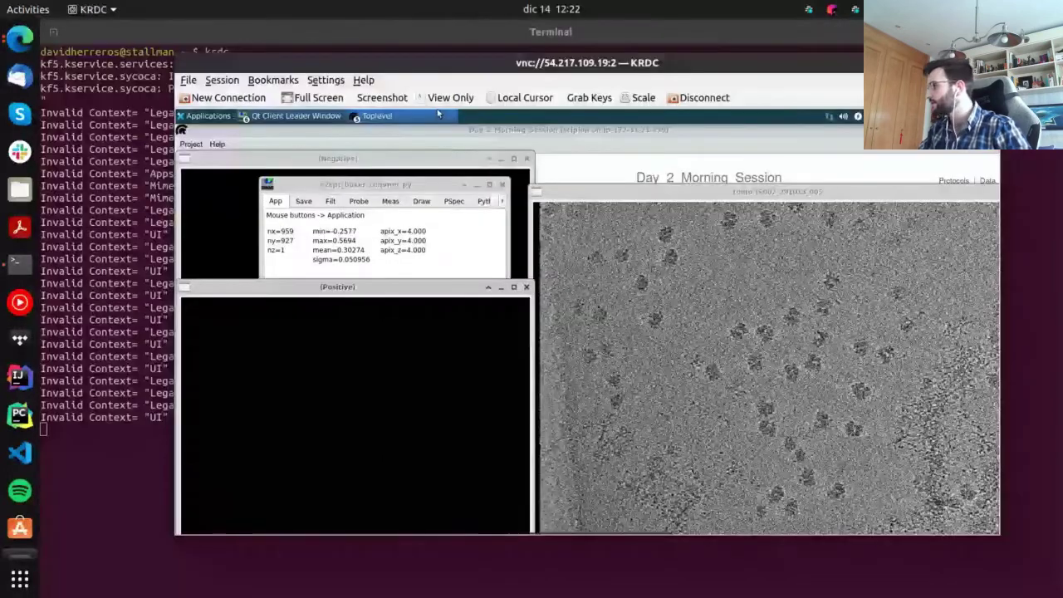
{"action": "key", "text": "alt+Tab"}
{"action": "left_click_drag", "start_coordinate": [568, 25], "coordinate": [386, 70]}
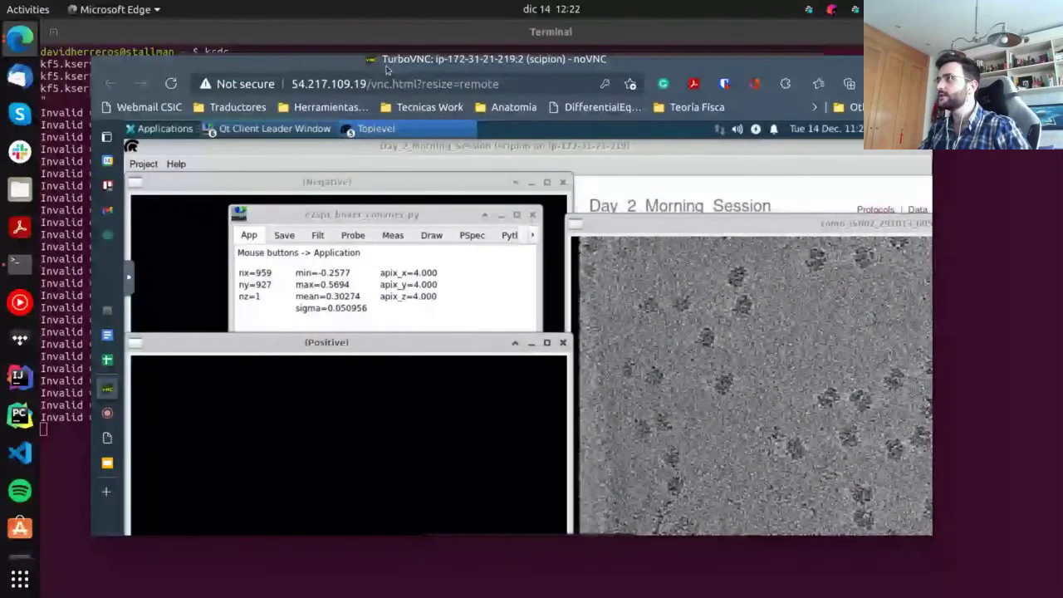
{"action": "double_click", "coordinate": [386, 71]}
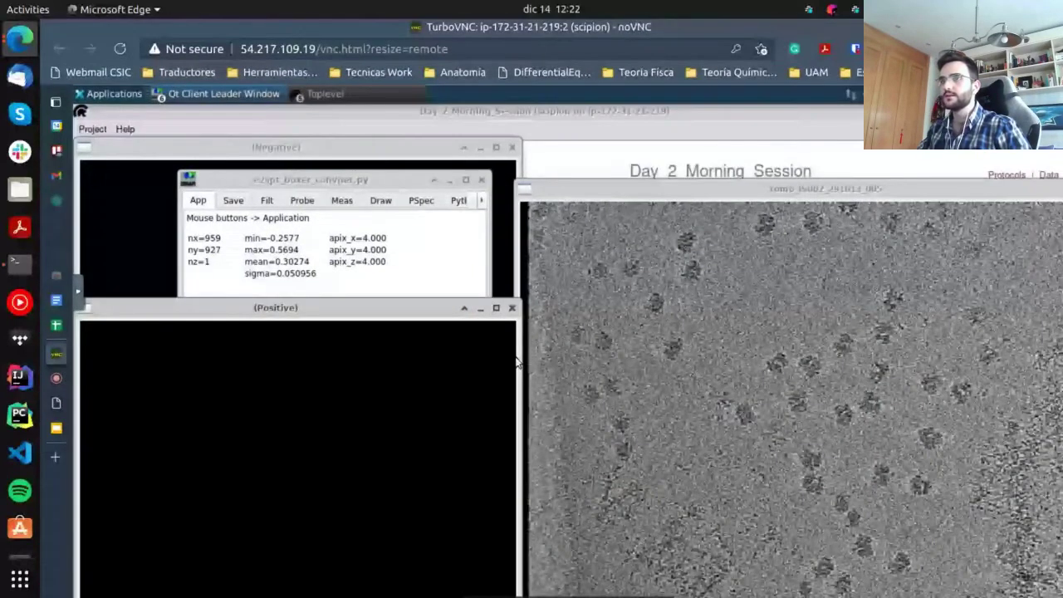
{"action": "left_click", "coordinate": [80, 293]}
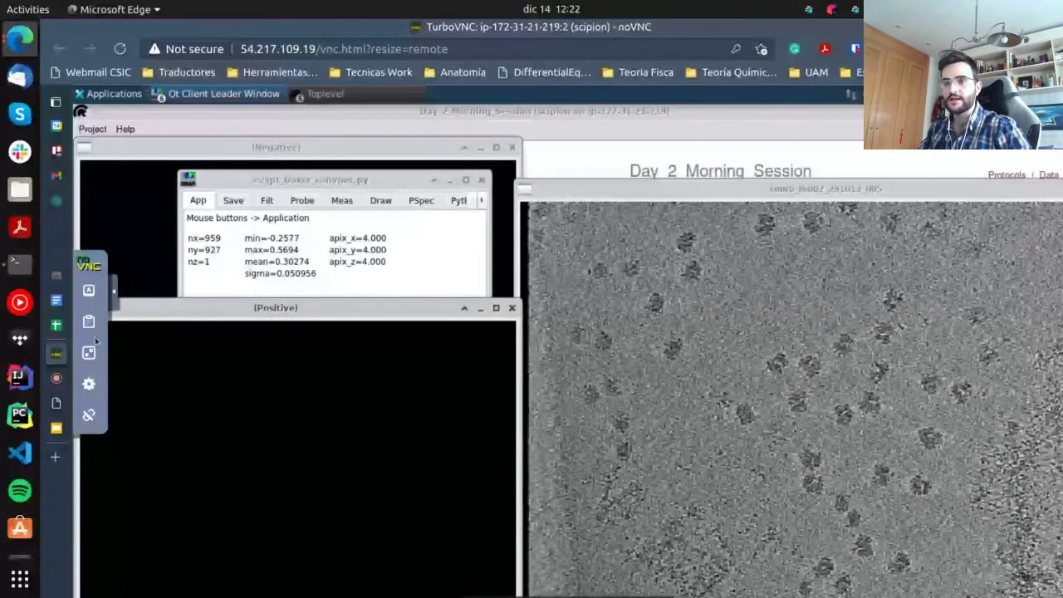
Hold the Ctrl modifier through noVNC's extra keys and try marking an isolated ribosome in slice 176 as a negative reference
{"action": "left_click", "coordinate": [90, 291]}
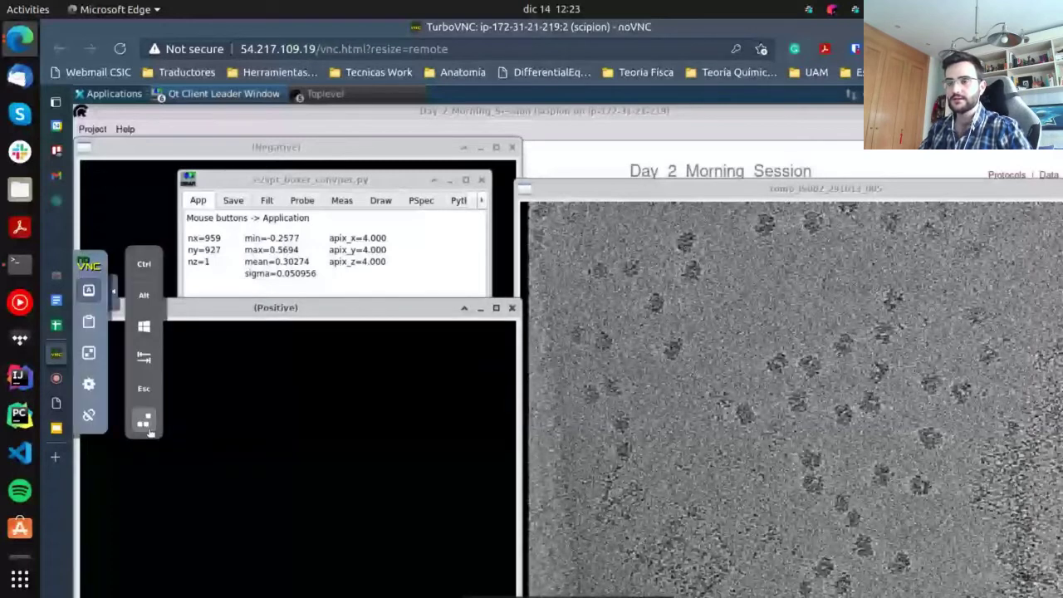
{"action": "left_click", "coordinate": [145, 266]}
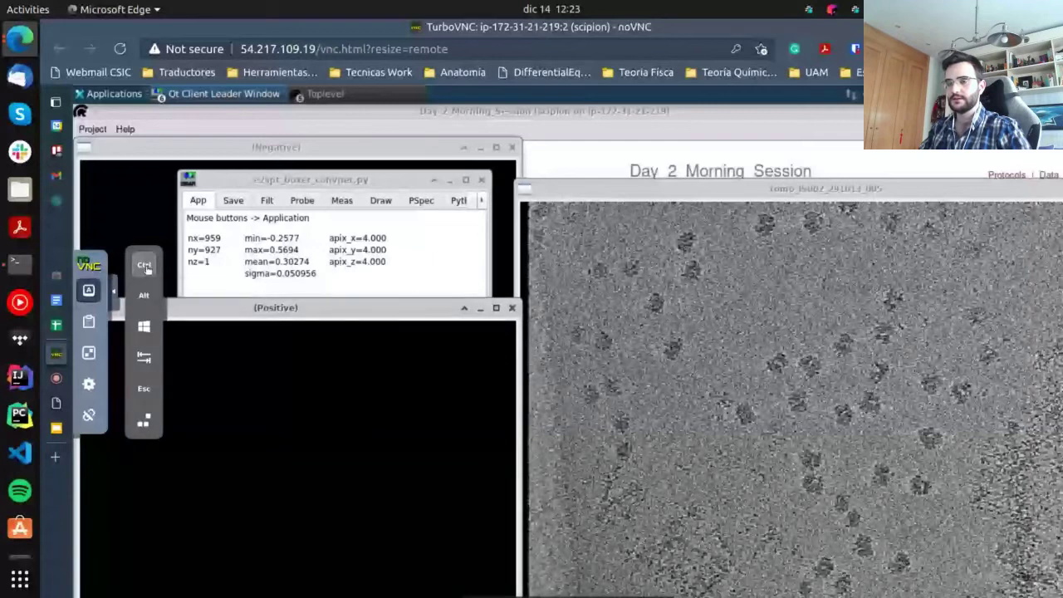
{"action": "left_click", "coordinate": [685, 357]}
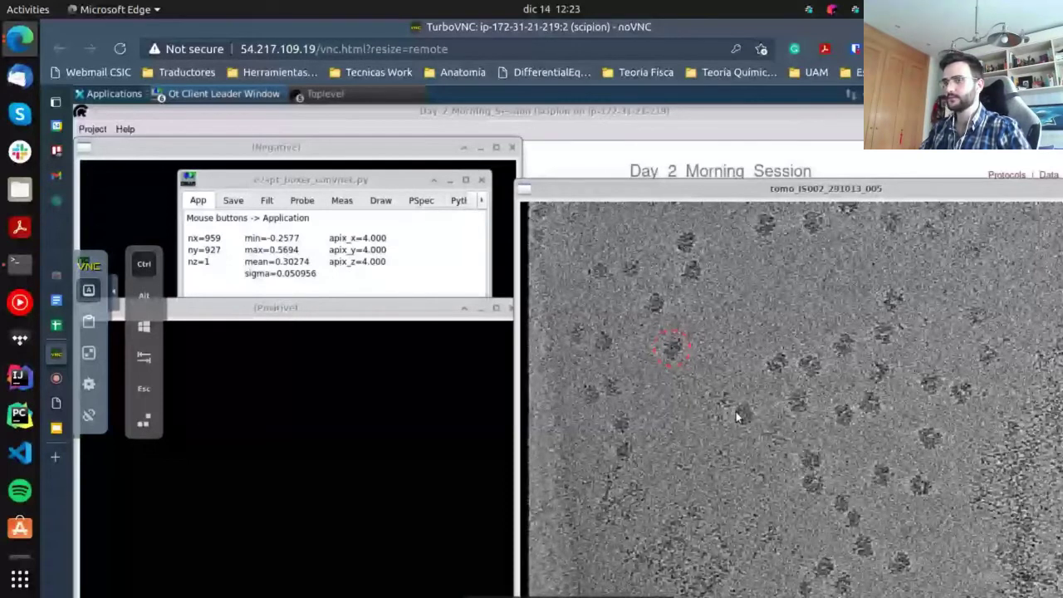
{"action": "scroll", "coordinate": [20, 465], "scroll_direction": "down", "scroll_amount": 2}
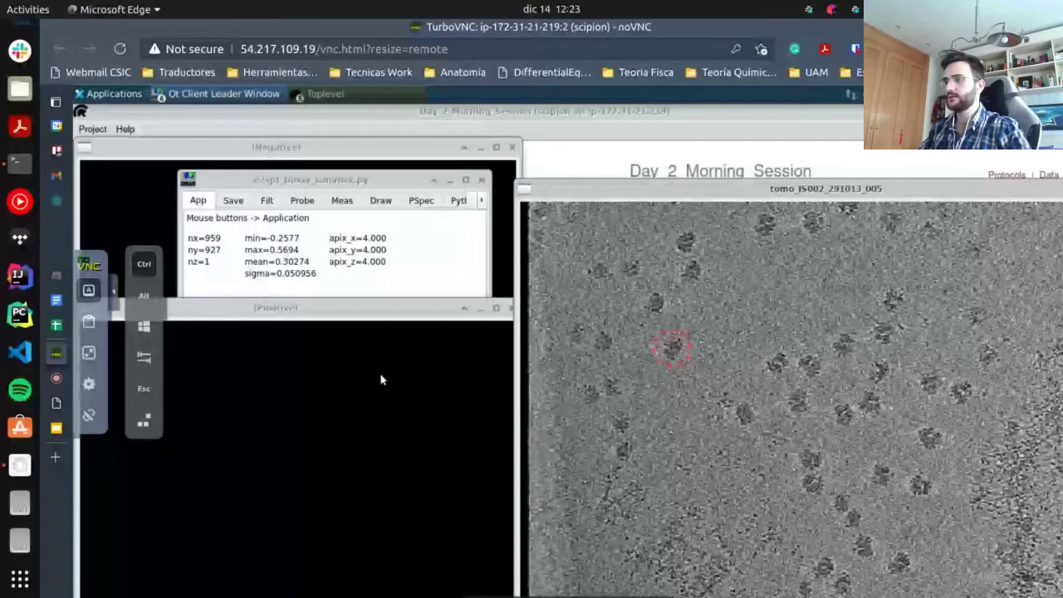
Close the TurboVNC noVNC tab in the browser
{"action": "mouse_move", "coordinate": [58, 357]}
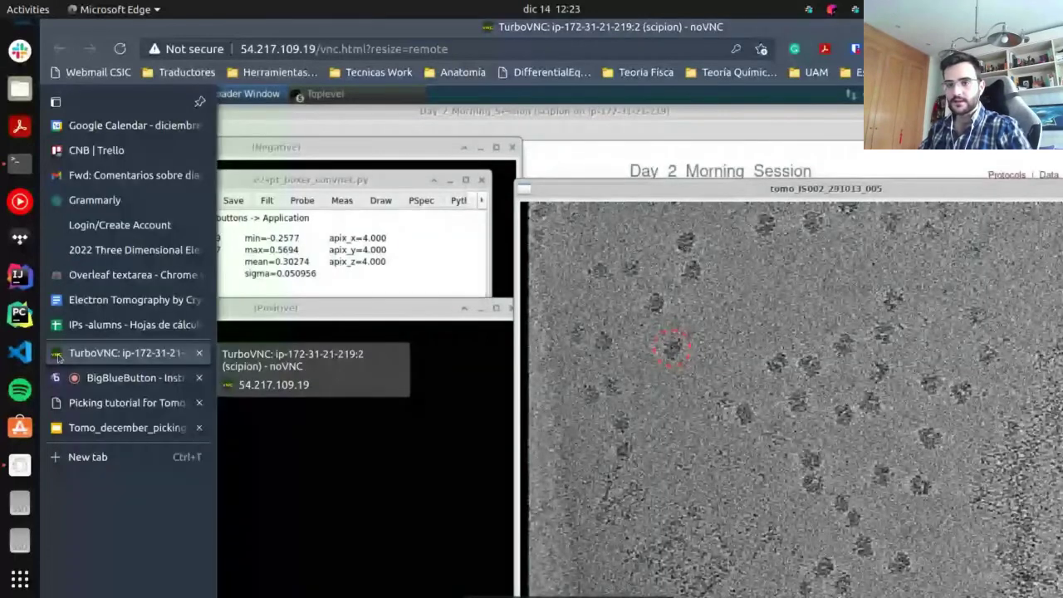
{"action": "middle_click", "coordinate": [58, 357]}
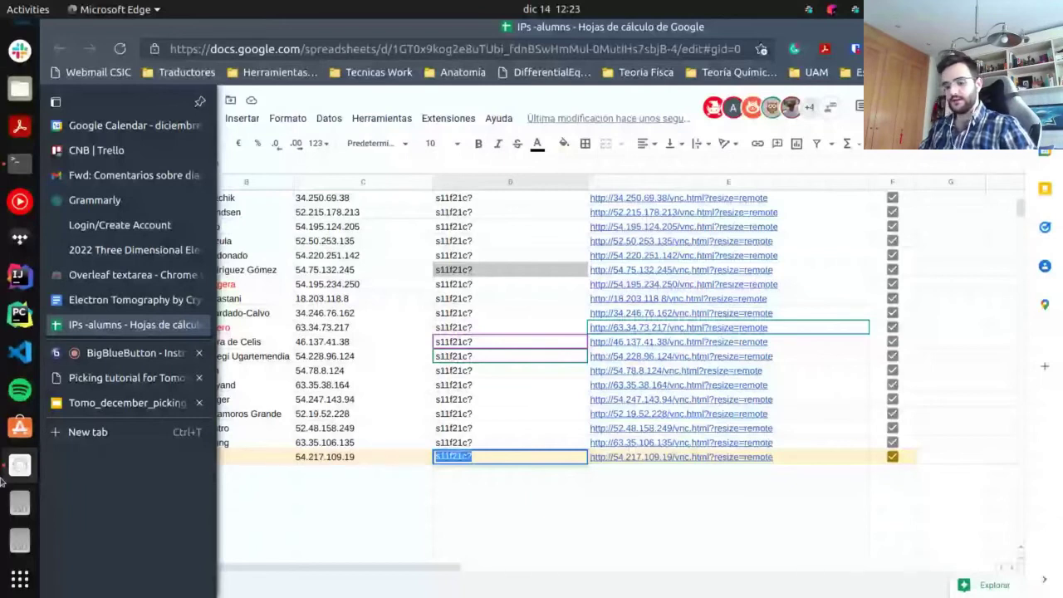
{"action": "left_click", "coordinate": [4, 475]}
{"action": "left_click", "coordinate": [360, 39]}
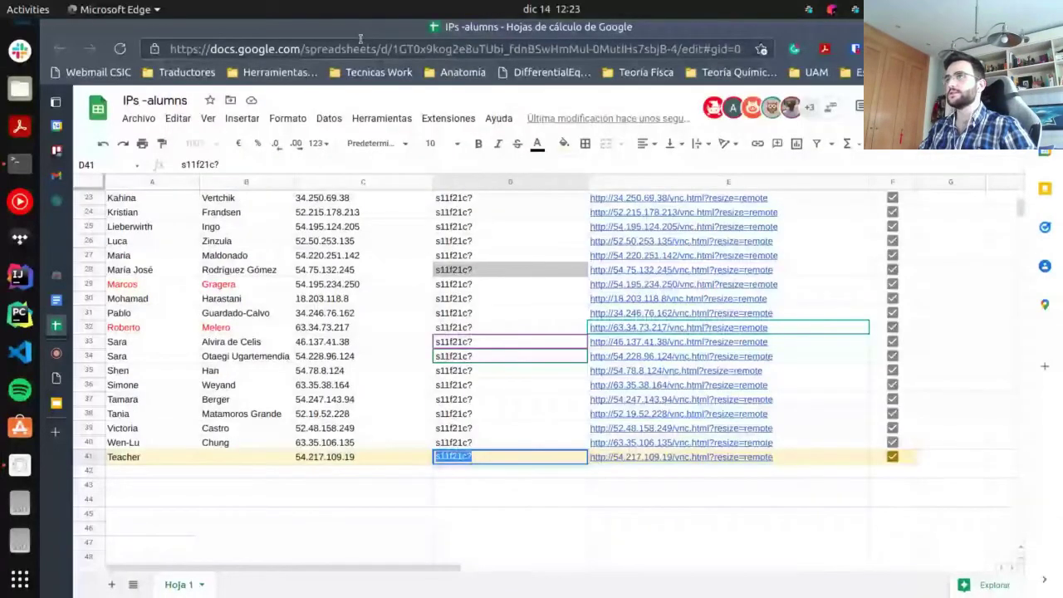
Switch to the KRDC remote session, maximize it, scale the remote desktop to fit, and reposition the tomogram window
{"action": "key", "text": "alt+Tab"}
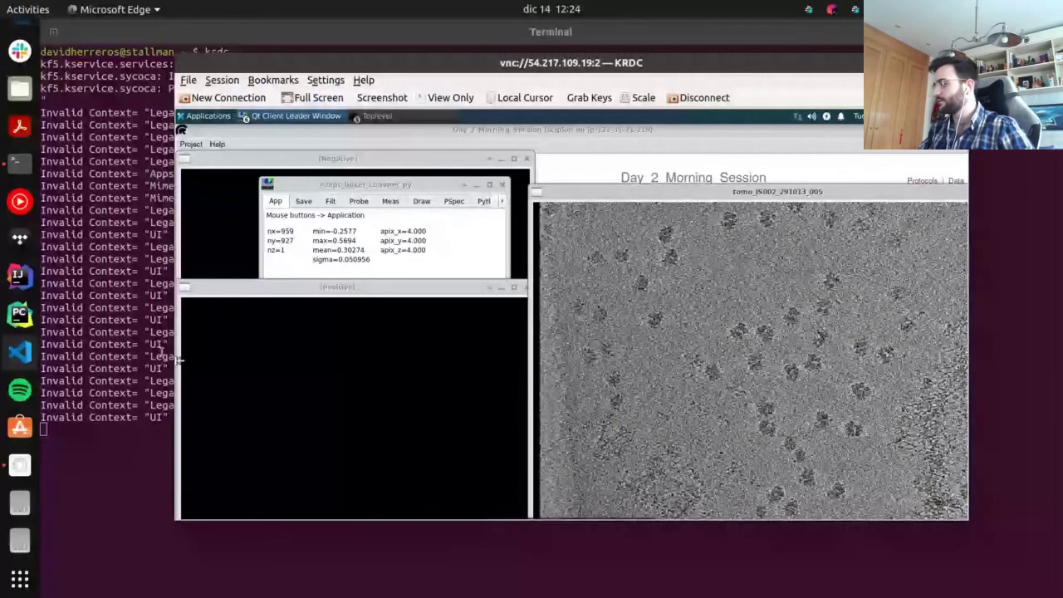
{"action": "key", "text": "super+Up"}
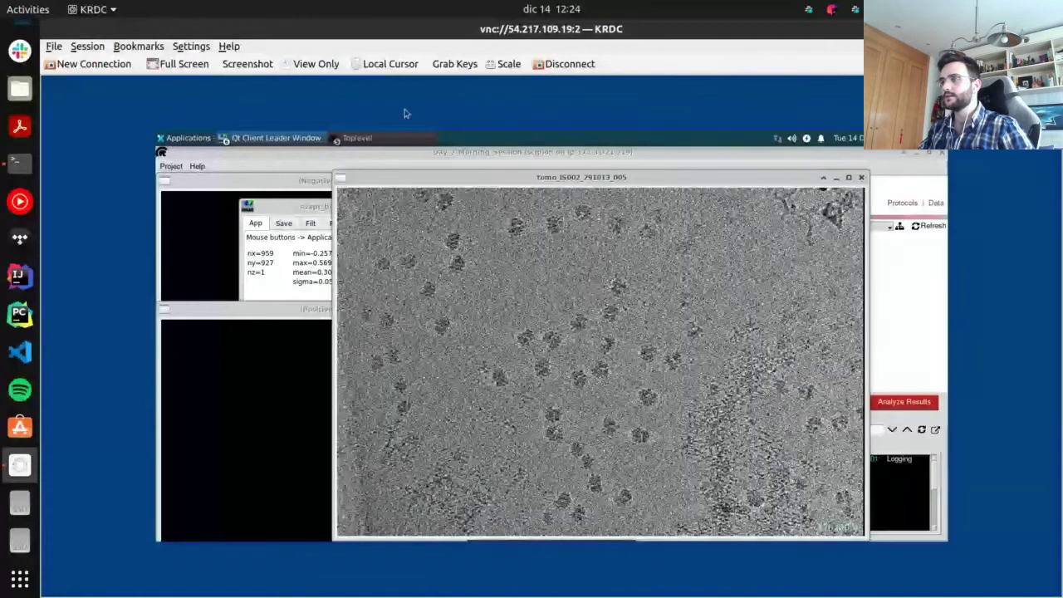
{"action": "left_click", "coordinate": [502, 64]}
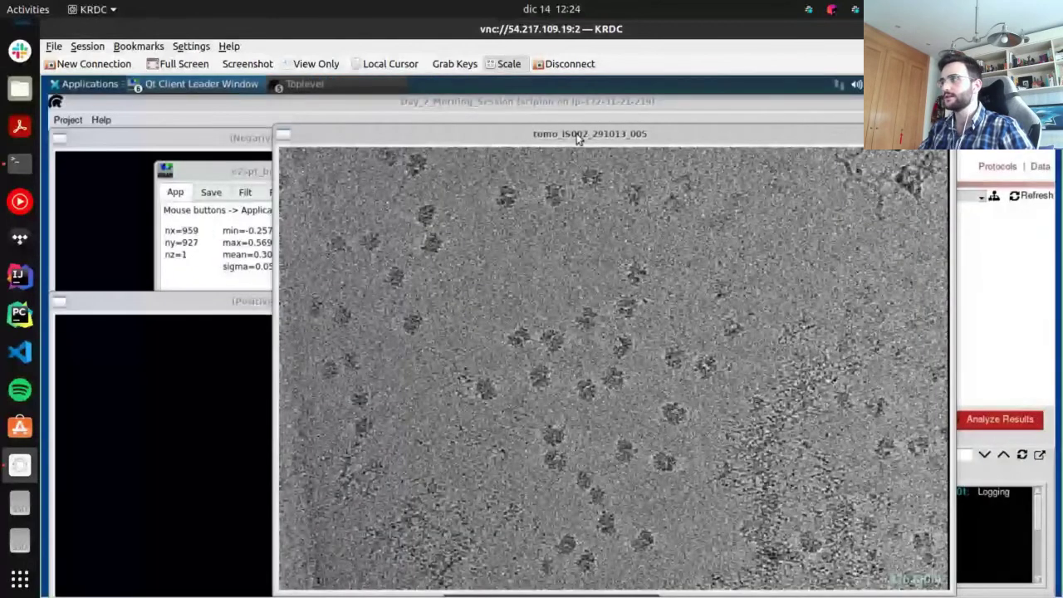
{"action": "left_click_drag", "start_coordinate": [575, 142], "coordinate": [584, 114]}
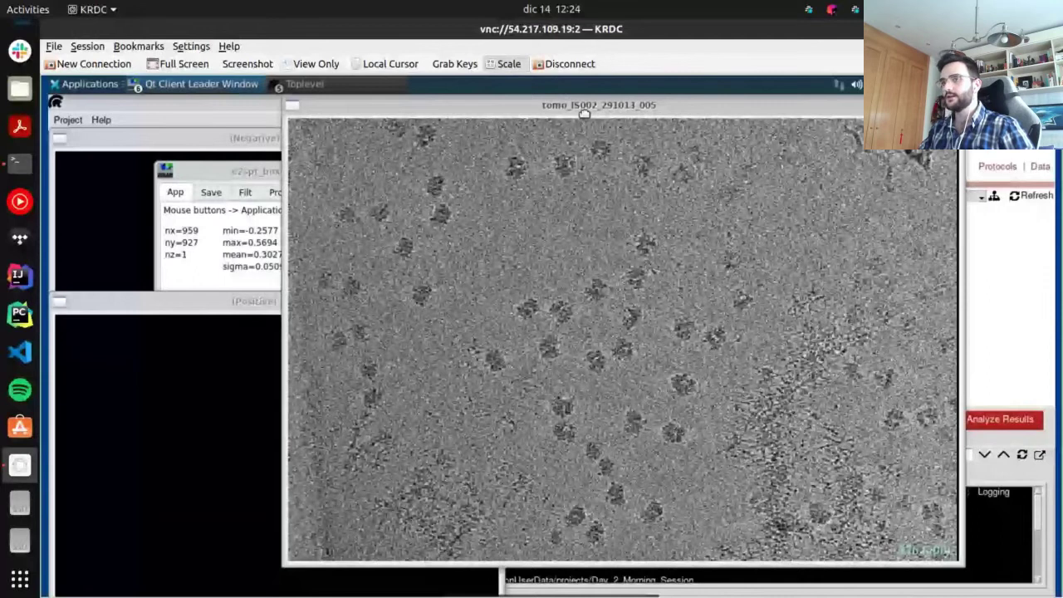
{"action": "left_click_drag", "start_coordinate": [584, 114], "coordinate": [581, 138]}
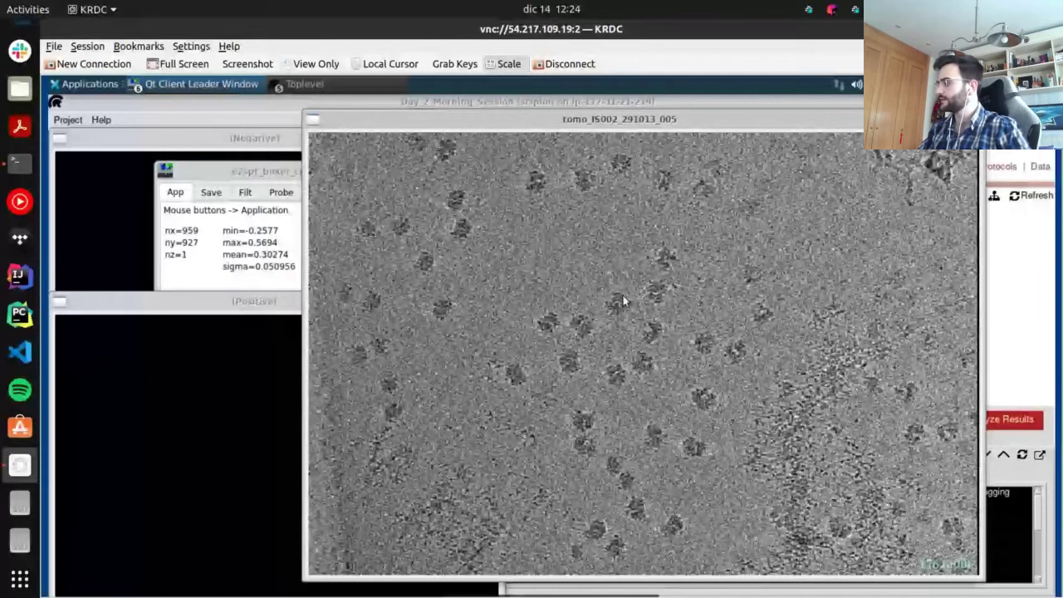
Mark fourteen ribosomes across slice 176 as positive references and bring the Positive window forward to show their thumbnails
{"action": "left_click_drag", "start_coordinate": [625, 301], "coordinate": [679, 361]}
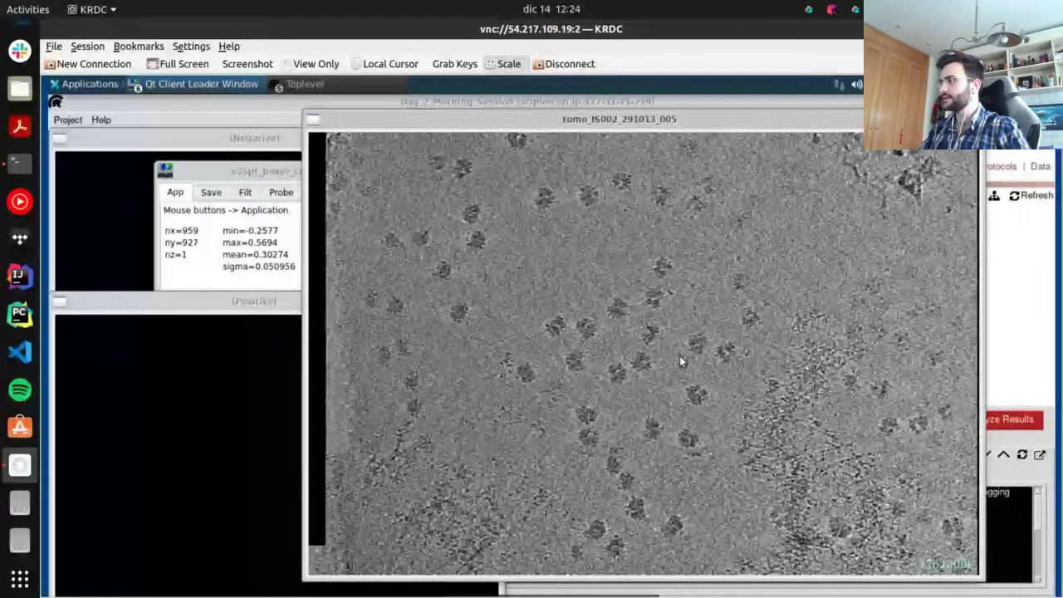
{"action": "scroll", "coordinate": [679, 361], "scroll_direction": "down", "scroll_amount": 3}
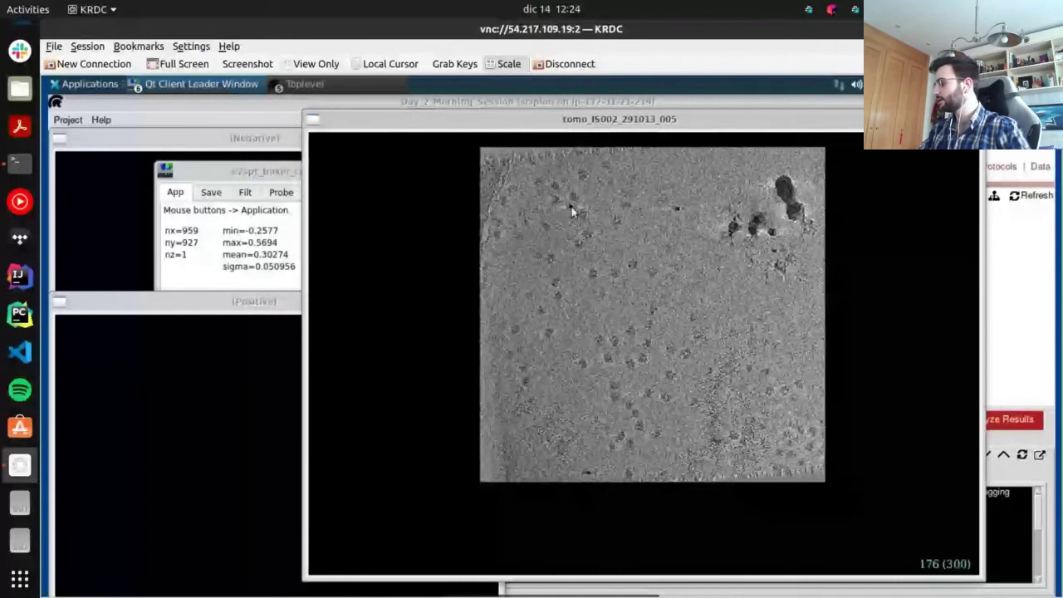
{"action": "scroll", "coordinate": [607, 383], "scroll_direction": "up", "scroll_amount": 3}
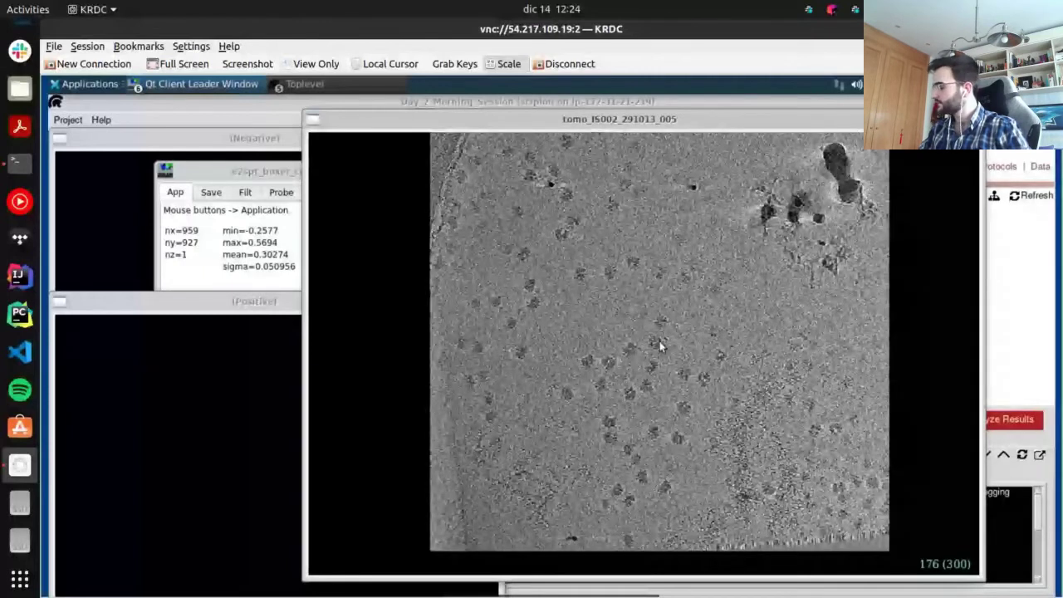
{"action": "left_click", "coordinate": [587, 364]}
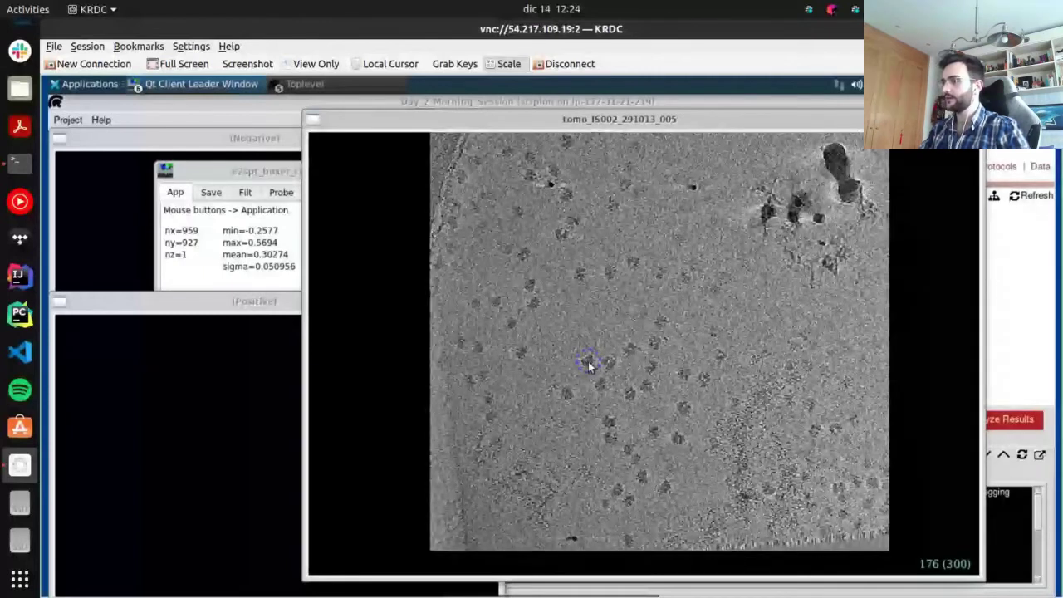
{"action": "left_click", "coordinate": [567, 393]}
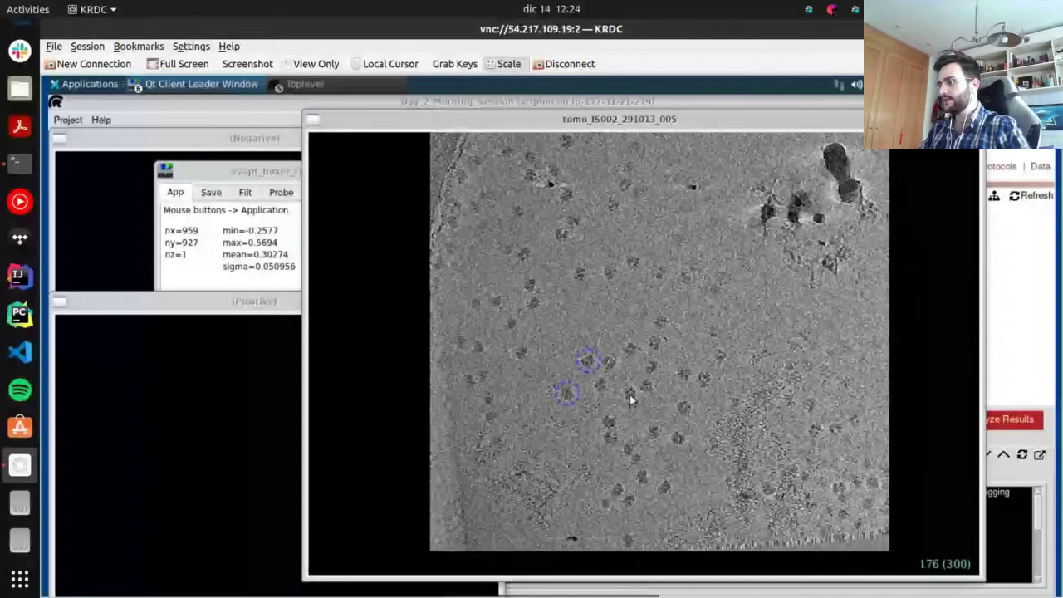
{"action": "left_click", "coordinate": [630, 396]}
{"action": "left_click", "coordinate": [611, 273]}
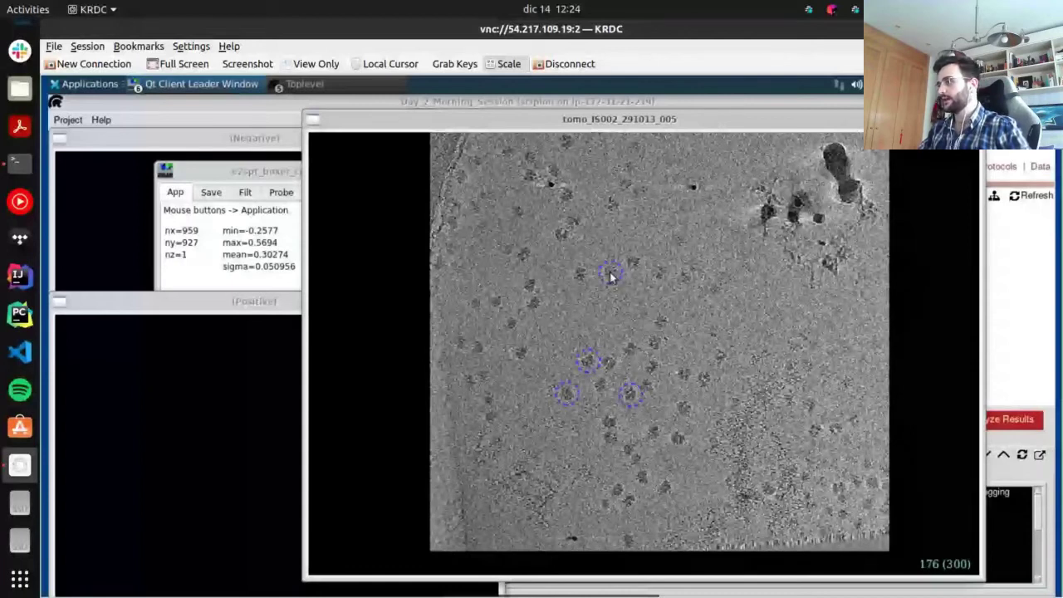
{"action": "left_click", "coordinate": [581, 273]}
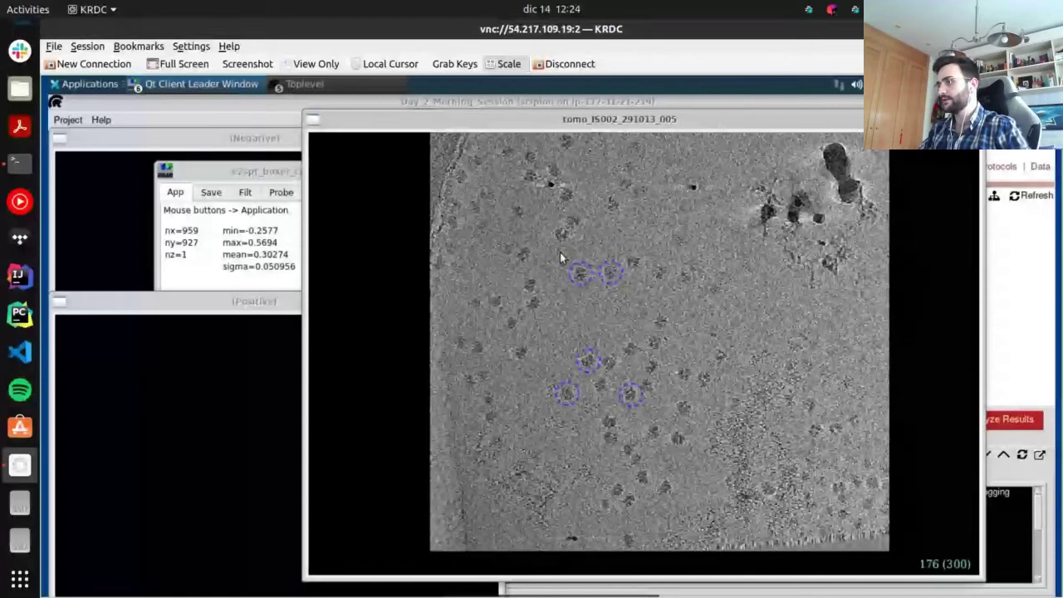
{"action": "left_click", "coordinate": [564, 195]}
{"action": "left_click", "coordinate": [653, 343]}
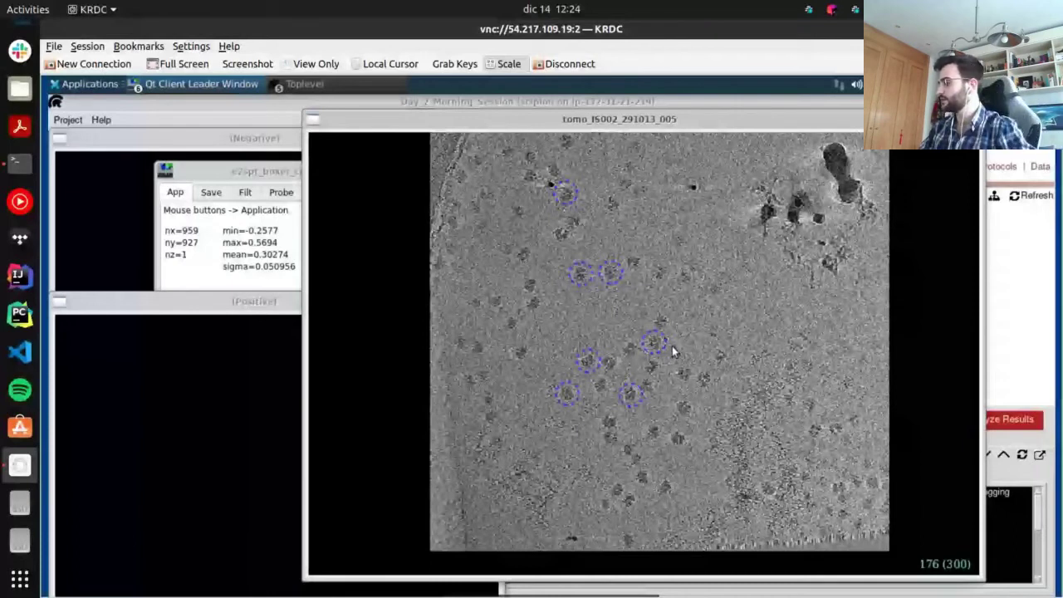
{"action": "left_click", "coordinate": [679, 439]}
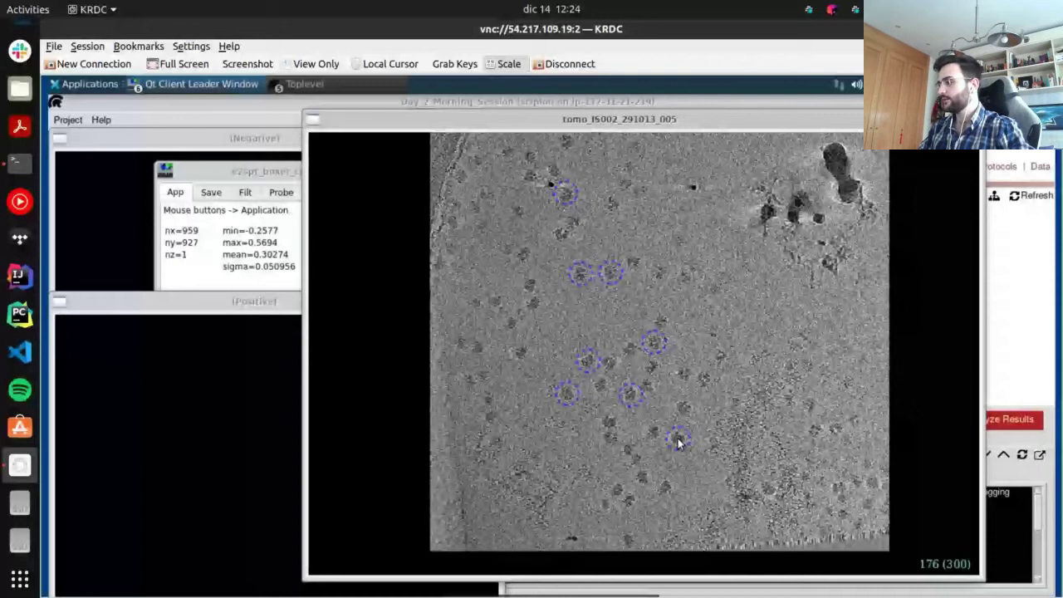
{"action": "left_click", "coordinate": [665, 492]}
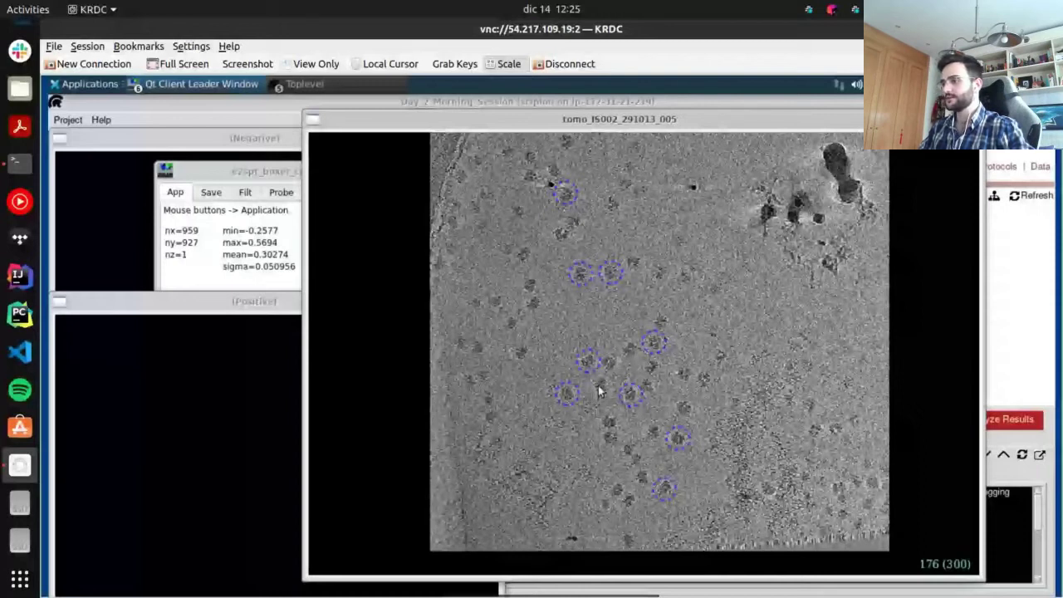
{"action": "left_click", "coordinate": [599, 387]}
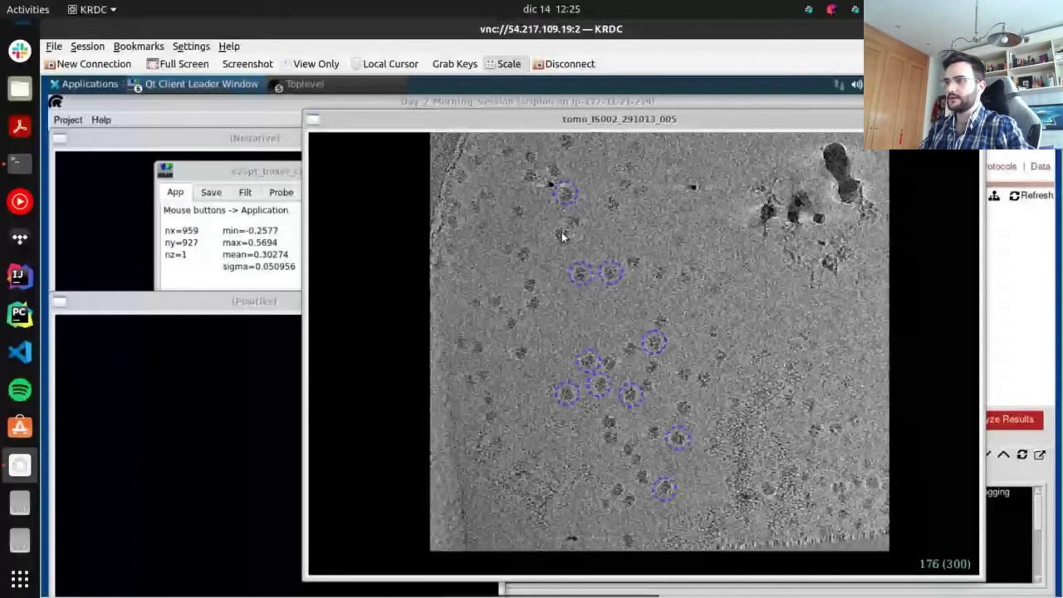
{"action": "left_click", "coordinate": [562, 236]}
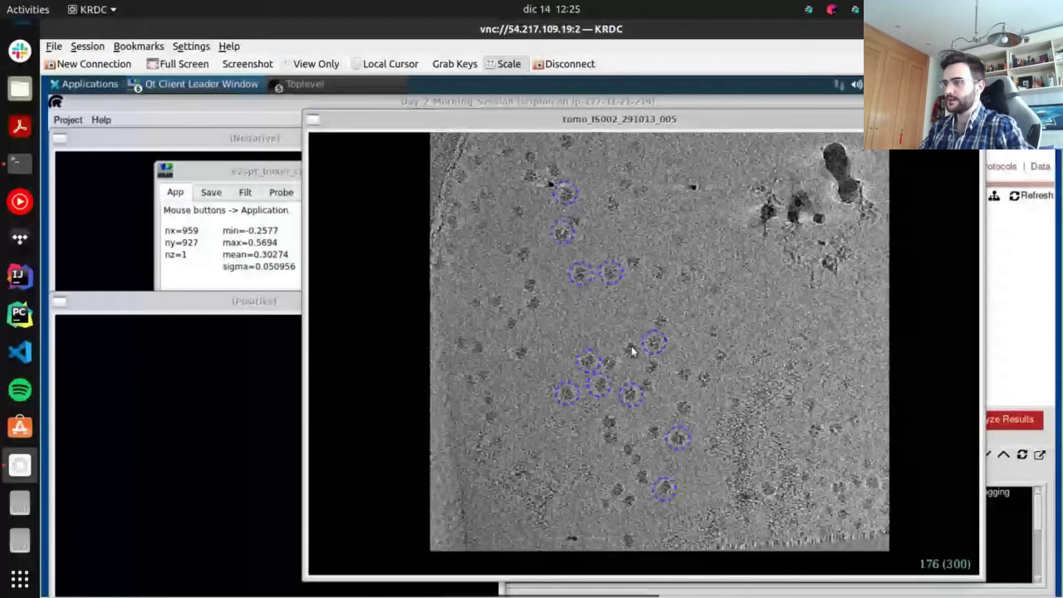
{"action": "left_click", "coordinate": [631, 352]}
{"action": "left_click", "coordinate": [607, 422]}
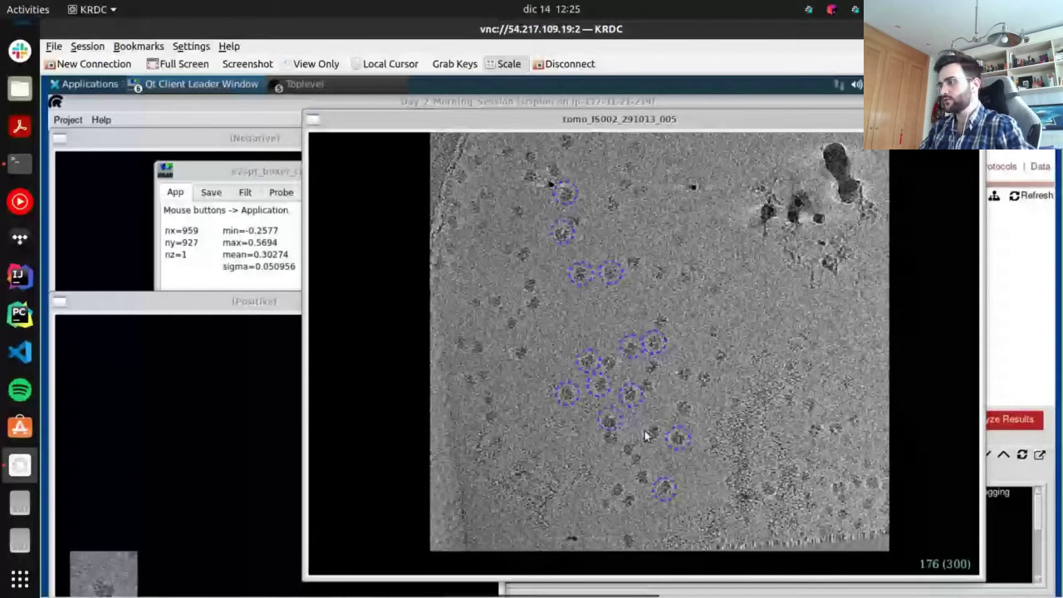
{"action": "left_click", "coordinate": [647, 432]}
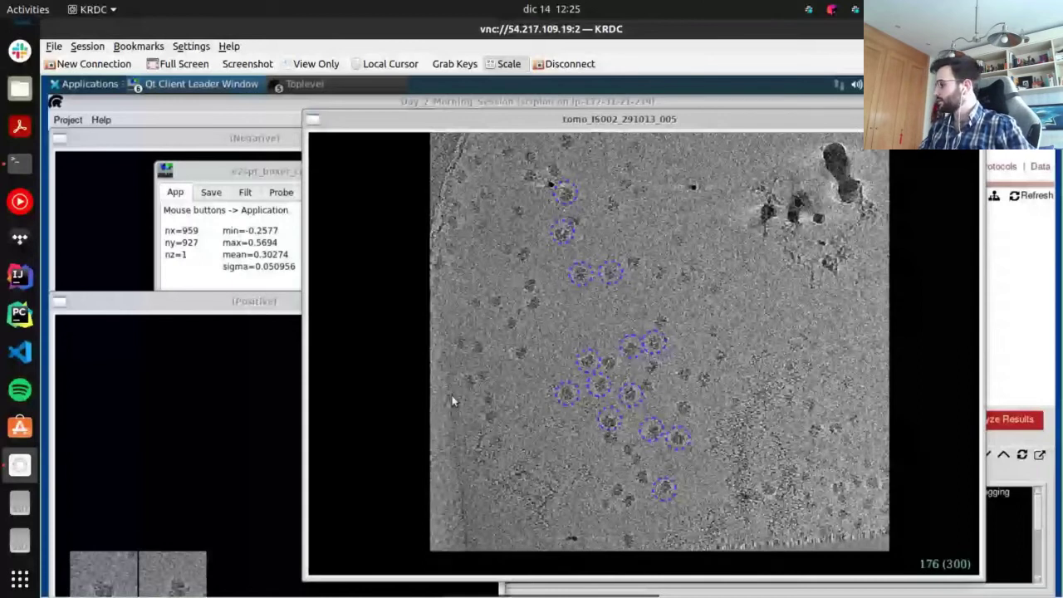
{"action": "left_click_drag", "start_coordinate": [122, 302], "coordinate": [171, 127]}
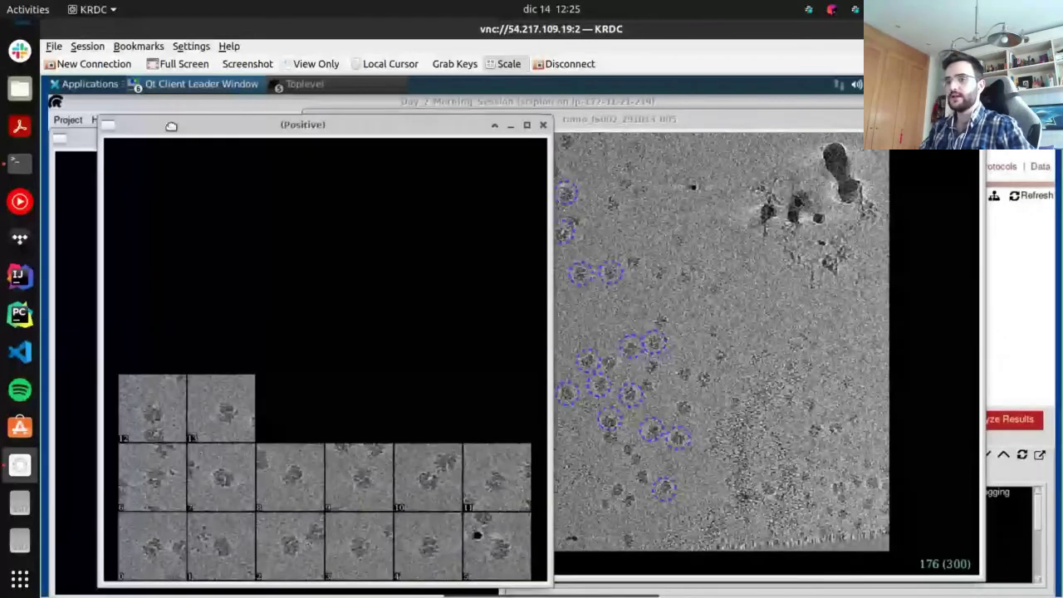
{"action": "left_click_drag", "start_coordinate": [171, 126], "coordinate": [196, 107]}
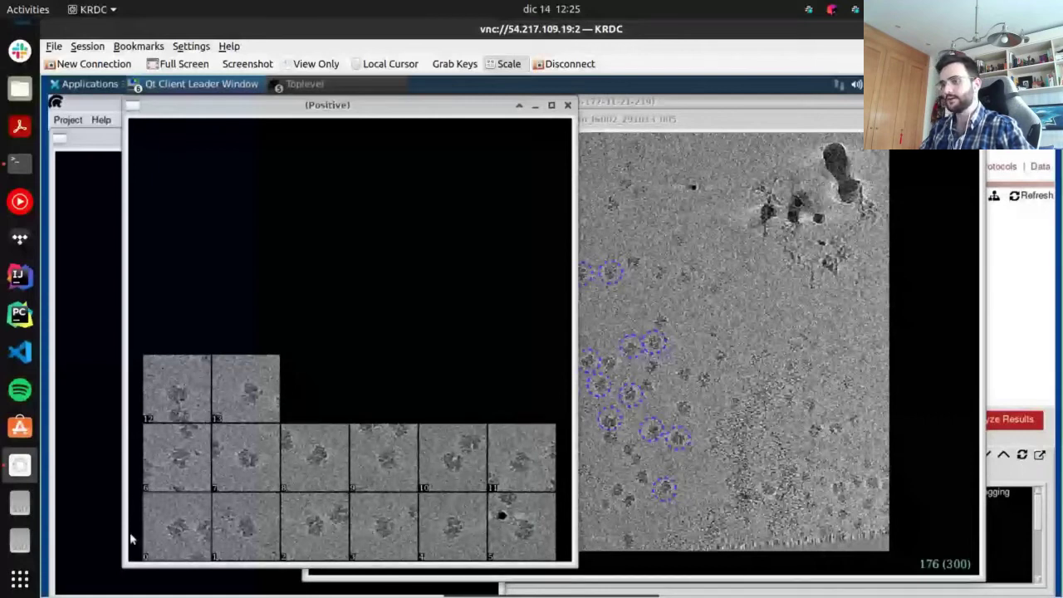
Open the tomogram's image control window and mark six negative references in slice 176: the isolated gold bead and five spots in the dark contamination
{"action": "middle_click", "coordinate": [630, 191]}
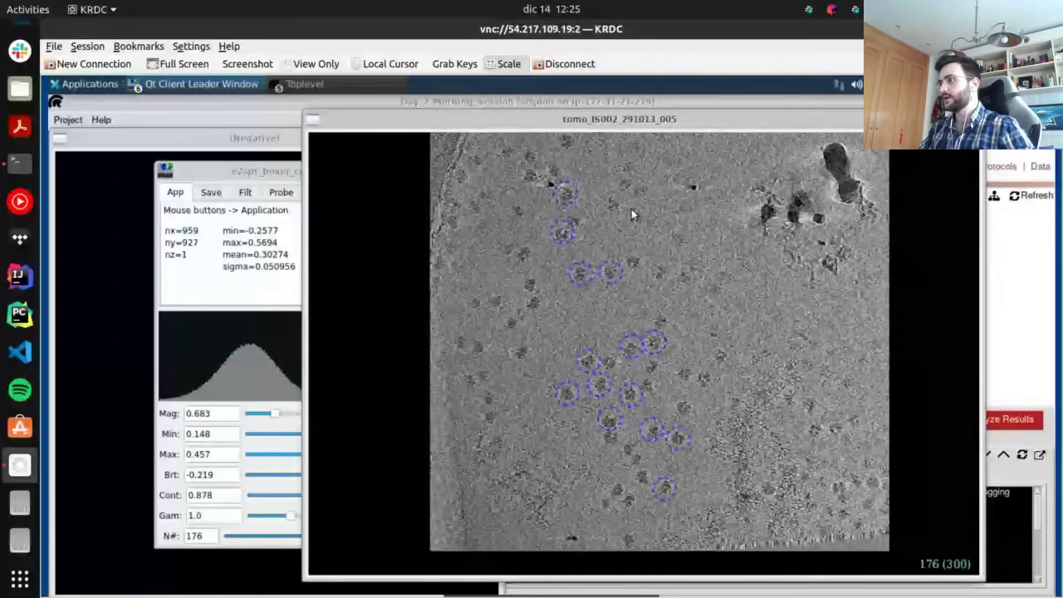
{"action": "scroll", "coordinate": [631, 208], "scroll_direction": "down", "scroll_amount": 2}
{"action": "left_click", "coordinate": [680, 229]}
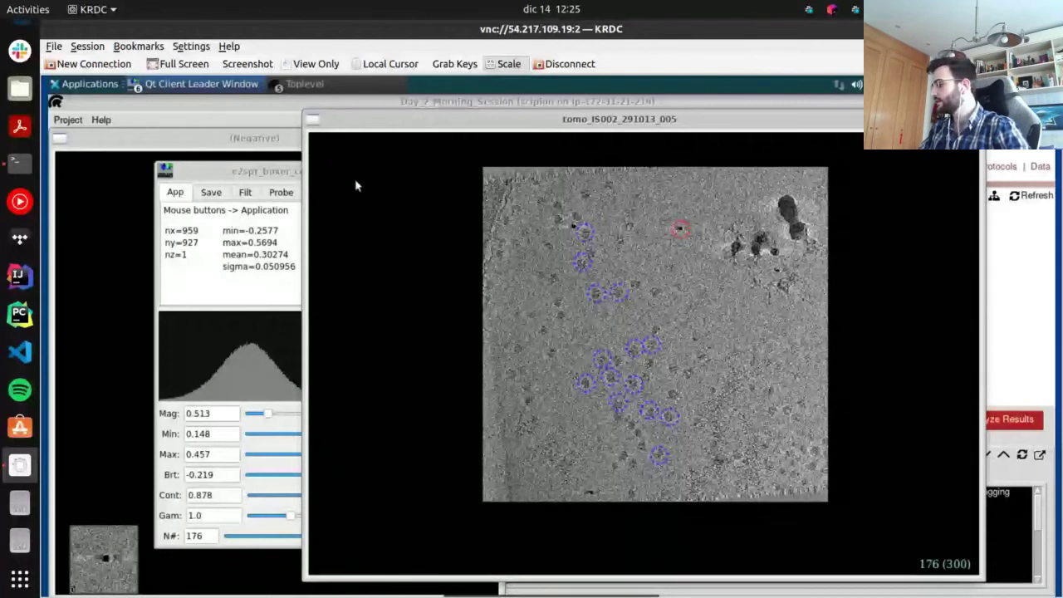
{"action": "left_click", "coordinate": [773, 252]}
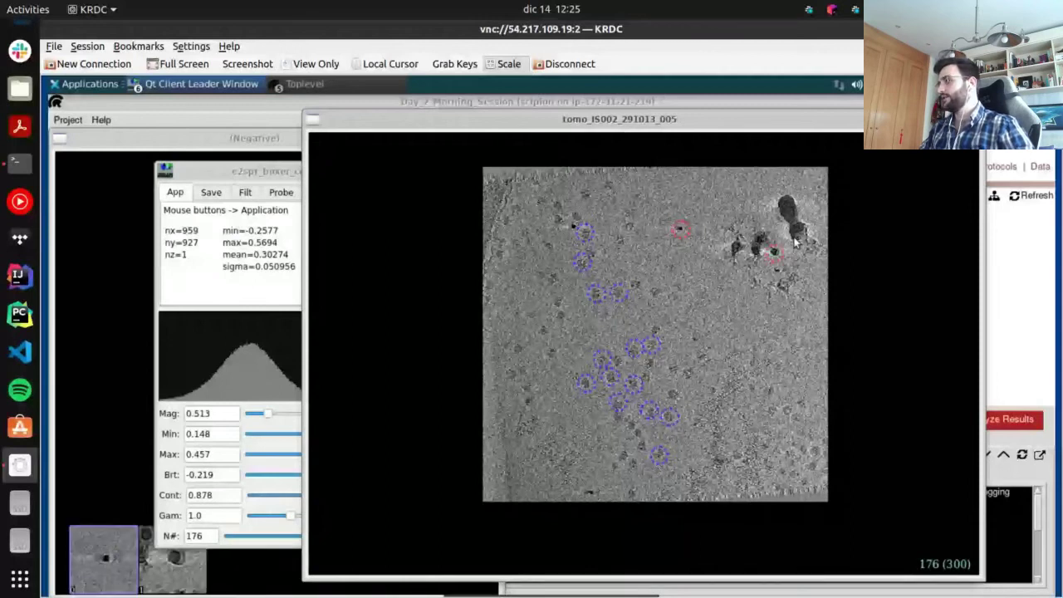
{"action": "left_click", "coordinate": [795, 230]}
{"action": "left_click", "coordinate": [785, 208]}
{"action": "left_click", "coordinate": [735, 251]}
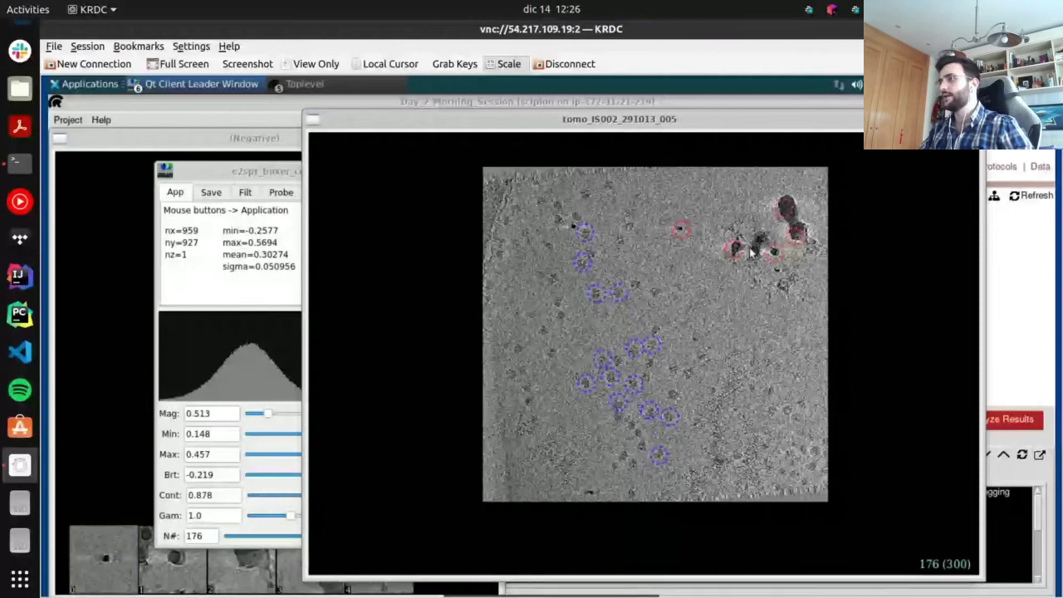
{"action": "left_click", "coordinate": [757, 245]}
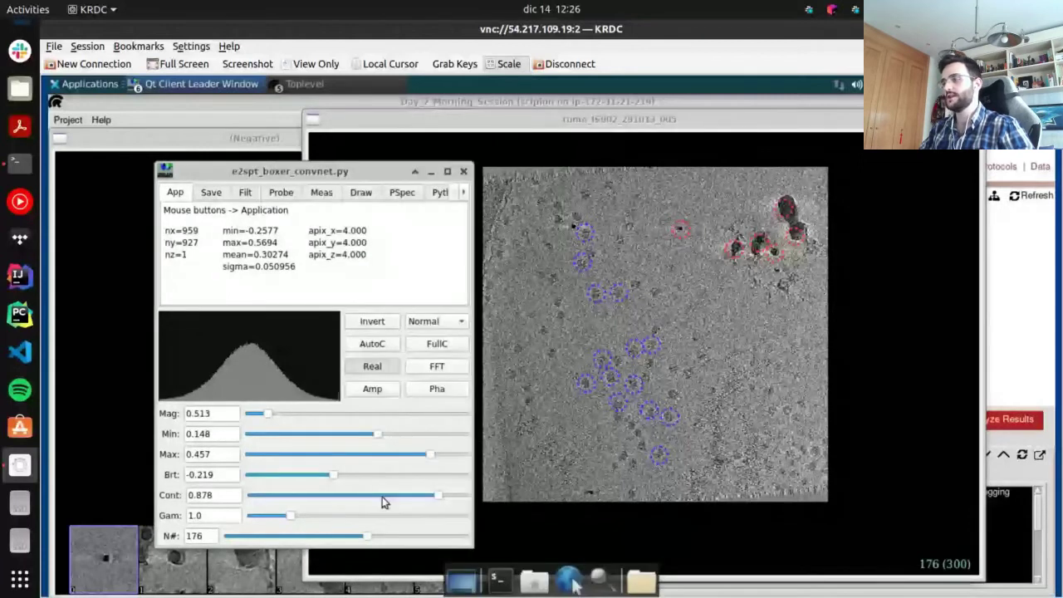
Mark the gold beads as negative references: two in slice 154 and one in slice 124
{"action": "left_click_drag", "start_coordinate": [366, 536], "coordinate": [340, 532]}
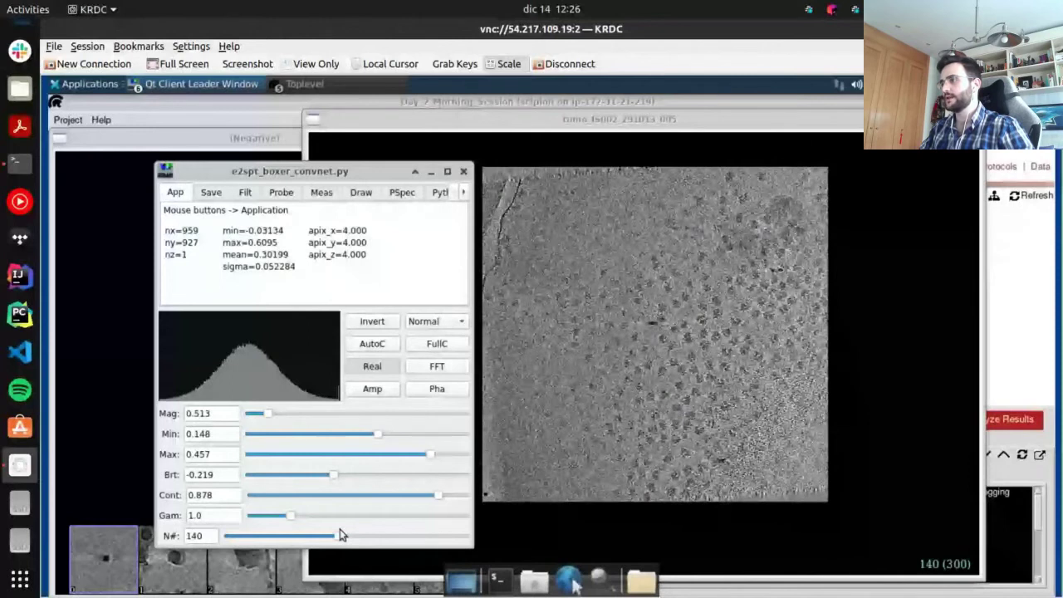
{"action": "left_click_drag", "start_coordinate": [340, 535], "coordinate": [349, 535]}
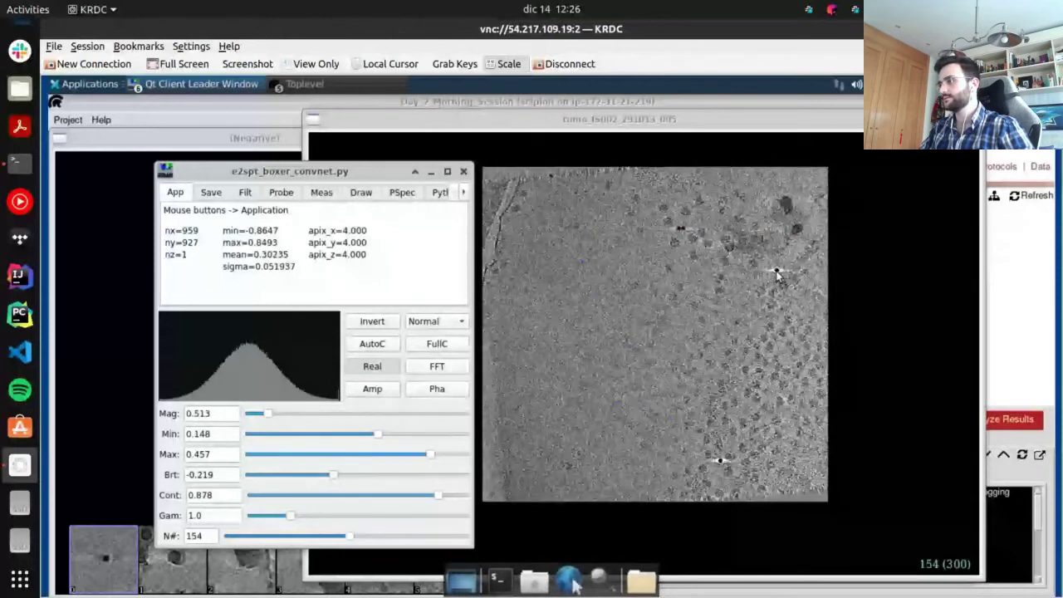
{"action": "left_click", "coordinate": [777, 271]}
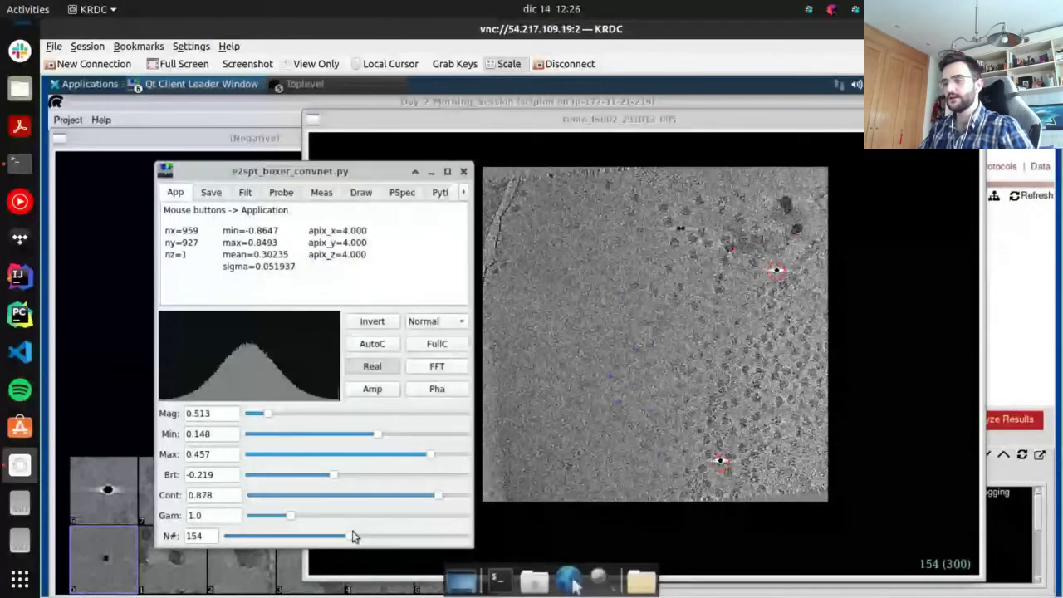
{"action": "left_click_drag", "start_coordinate": [352, 532], "coordinate": [327, 534]}
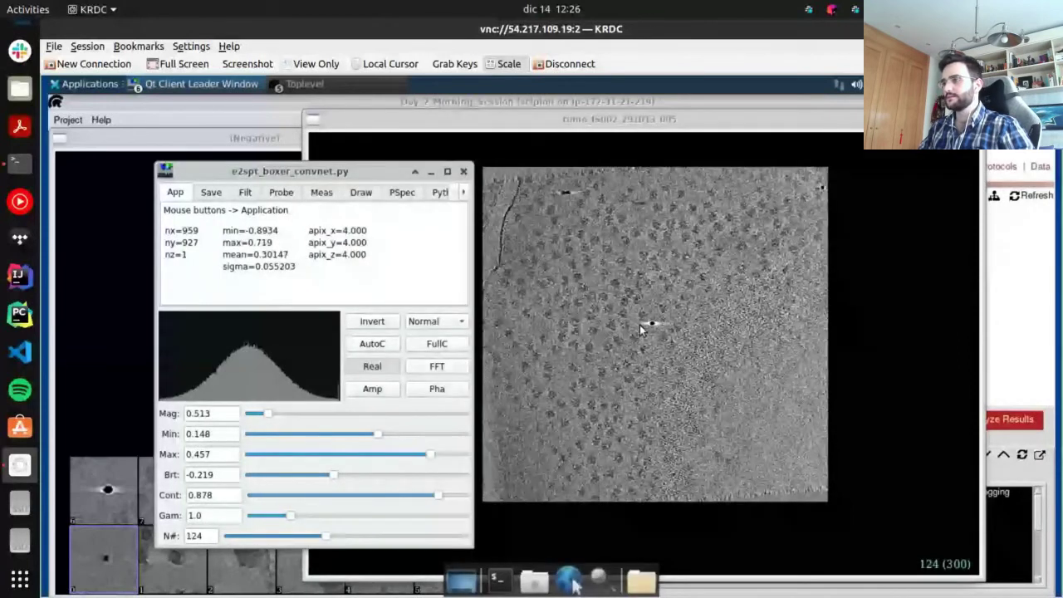
{"action": "left_click", "coordinate": [651, 325]}
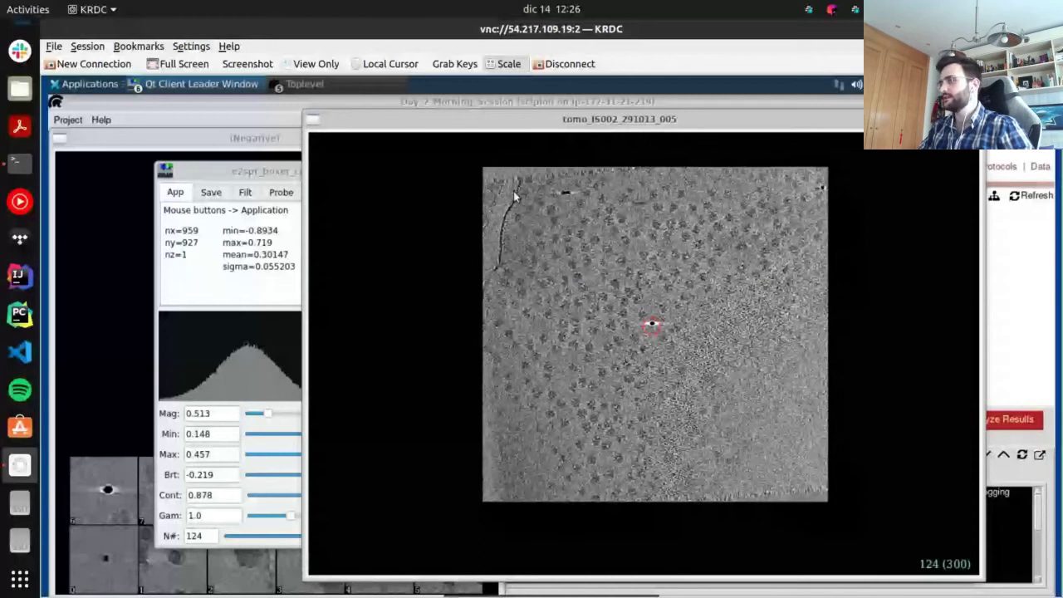
Mark three spaced negative references along the dark curved edge near the corner of slice 124
{"action": "left_click_drag", "start_coordinate": [514, 196], "coordinate": [498, 253]}
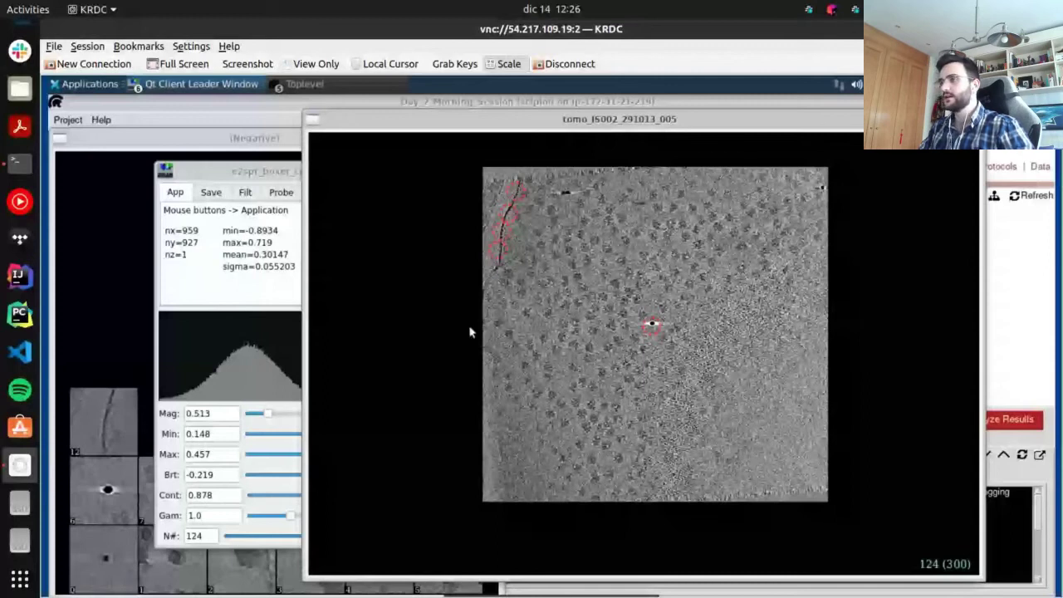
{"action": "left_click", "coordinate": [498, 232], "text": "shift"}
{"action": "left_click_drag", "start_coordinate": [514, 189], "coordinate": [500, 241]}
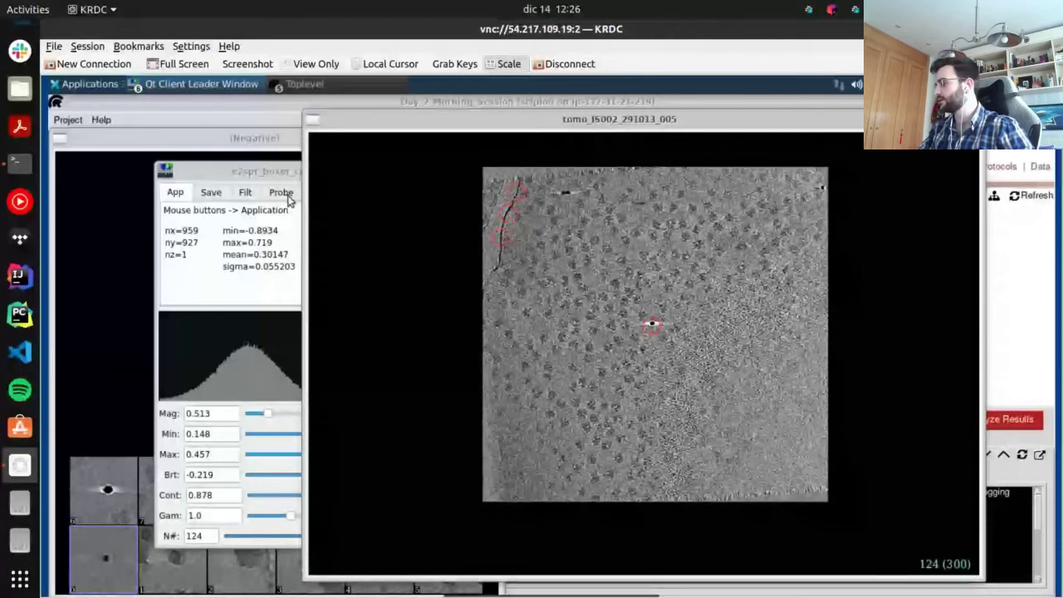
Go to slice 0 and mark eleven negative references spread across the empty background
{"action": "left_click", "coordinate": [267, 172]}
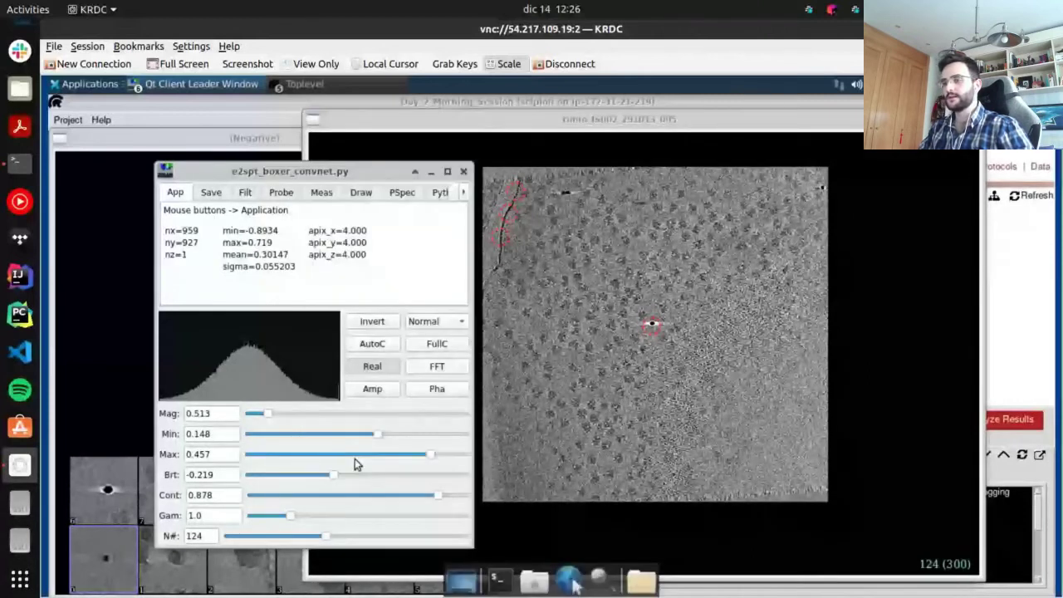
{"action": "key", "text": "Home"}
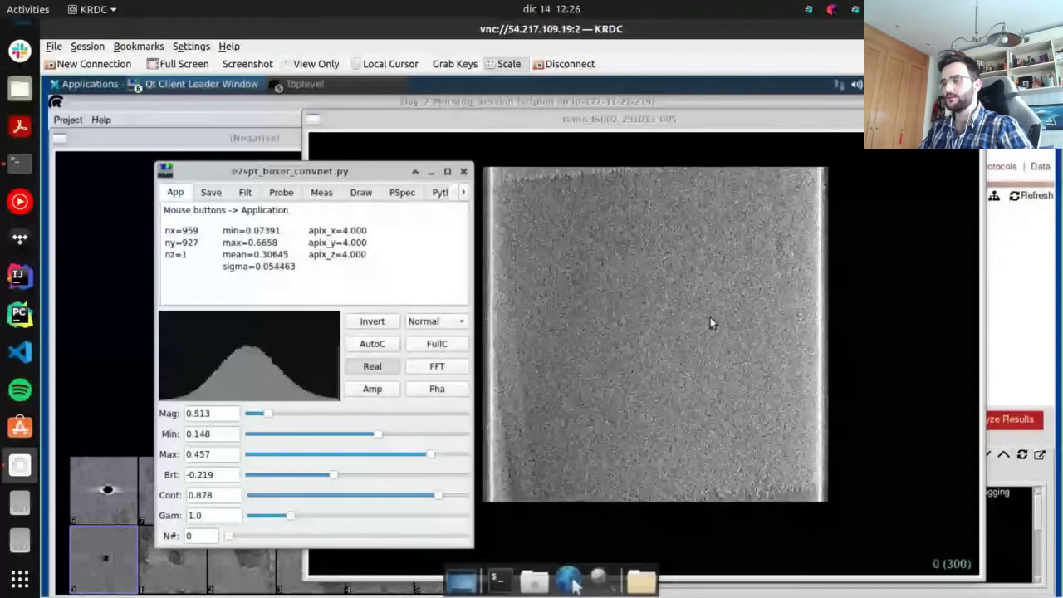
{"action": "left_click", "coordinate": [665, 276]}
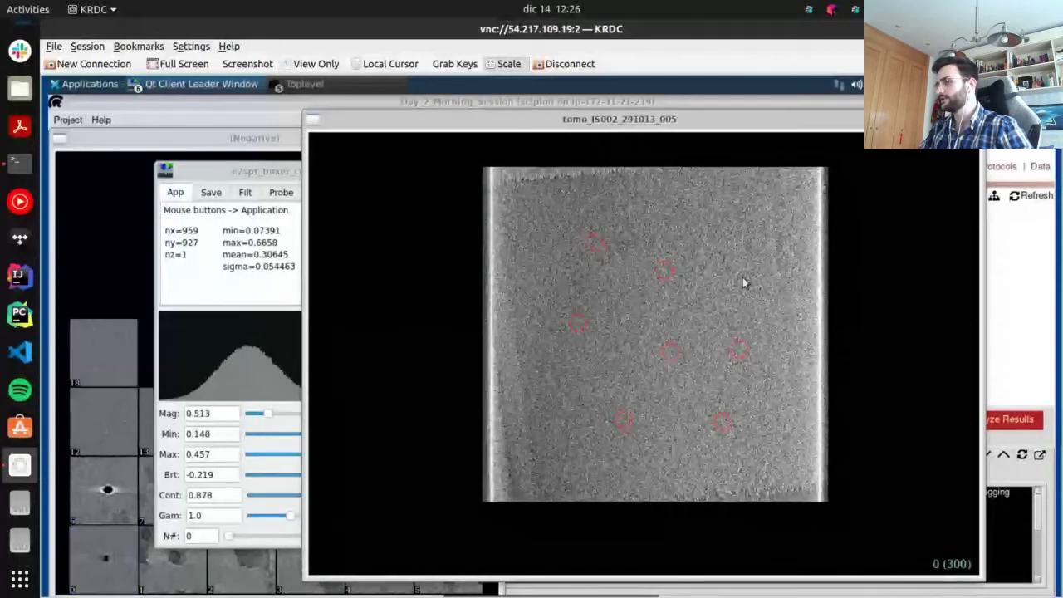
{"action": "left_click", "coordinate": [701, 226]}
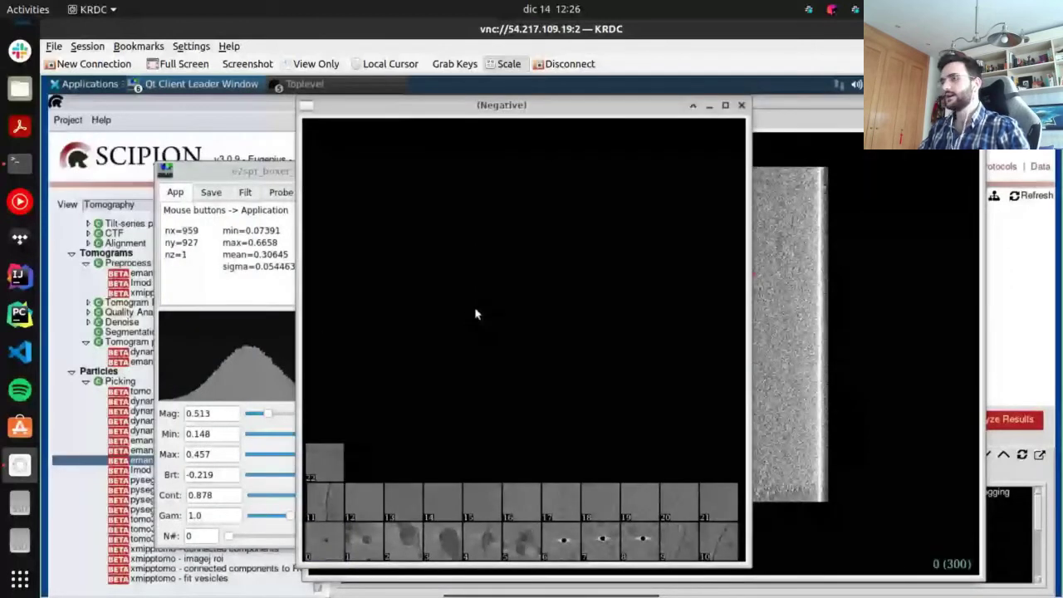
Reposition the tomogram and Negative windows, and bring the Positive window forward to review its reference thumbnails
{"action": "left_click", "coordinate": [159, 90]}
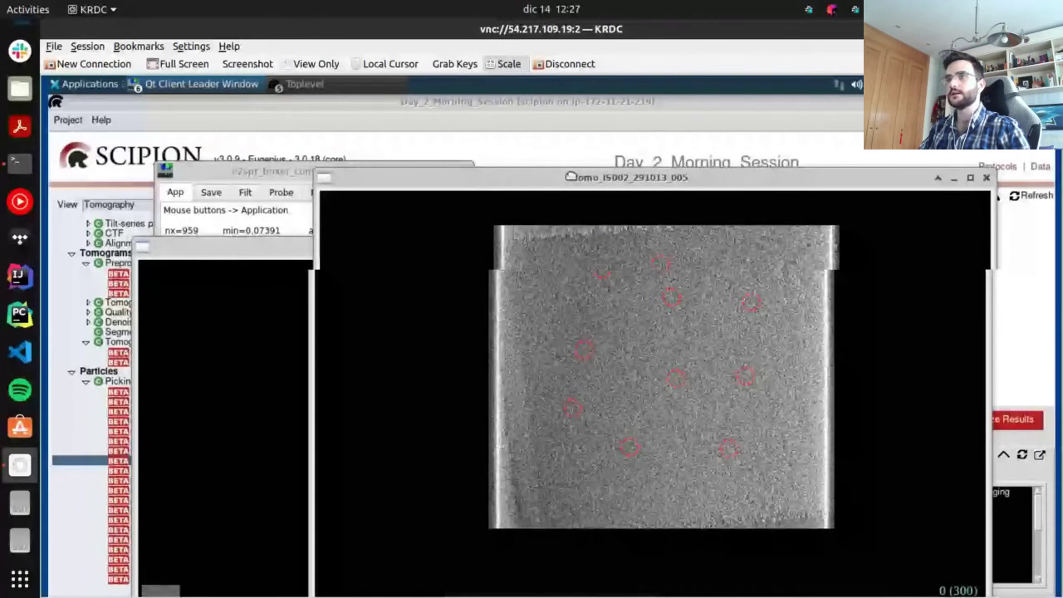
{"action": "left_click", "coordinate": [299, 83]}
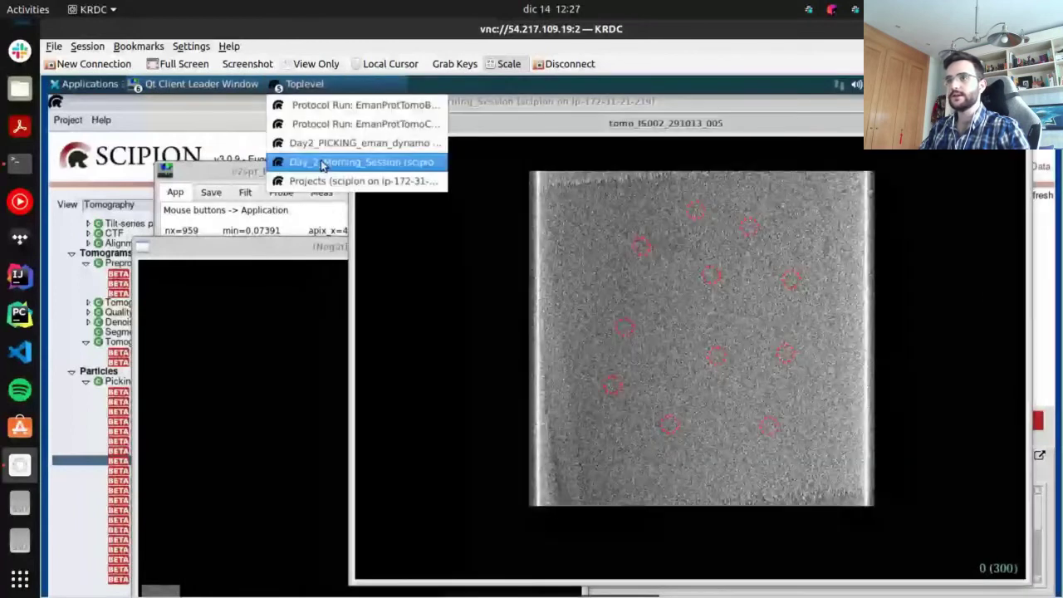
{"action": "left_click", "coordinate": [388, 143]}
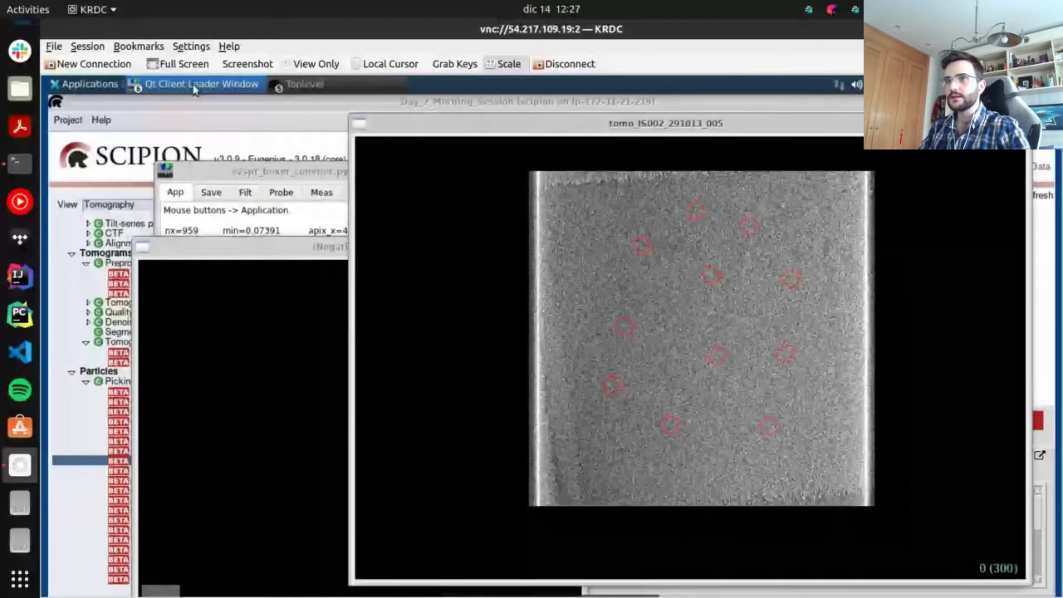
{"action": "left_click", "coordinate": [194, 86]}
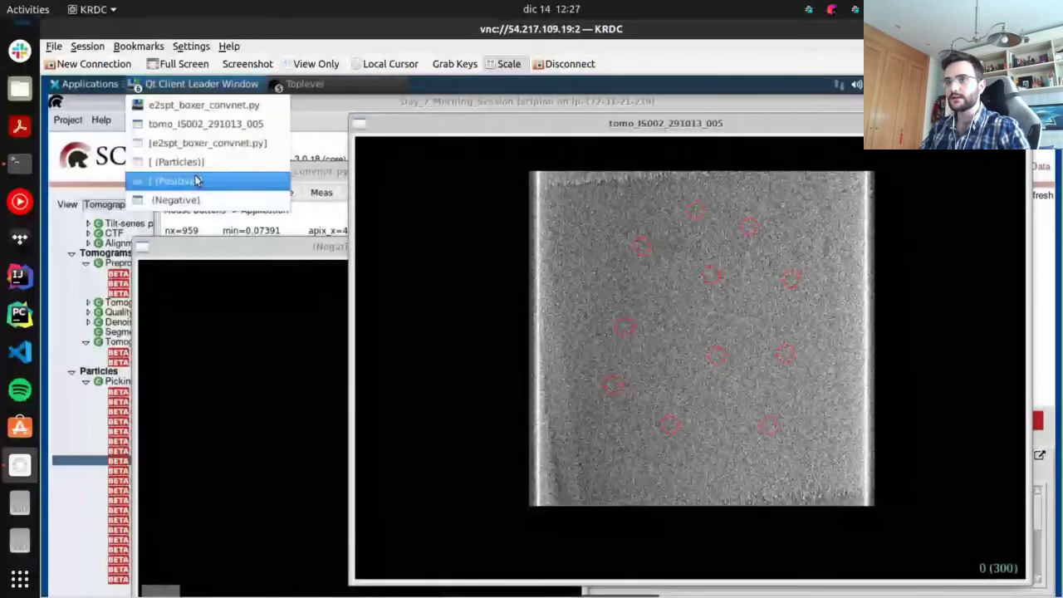
{"action": "left_click", "coordinate": [197, 181]}
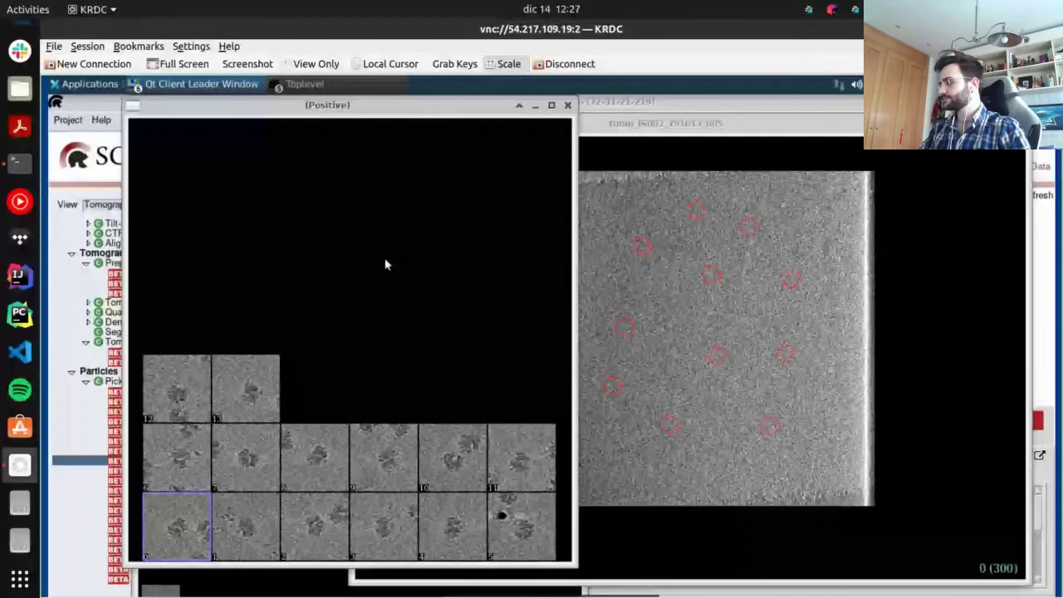
Bring up the convnet boxer's control panel, move it clear, and train a new network on the references with 20 iterations
{"action": "left_click", "coordinate": [304, 84]}
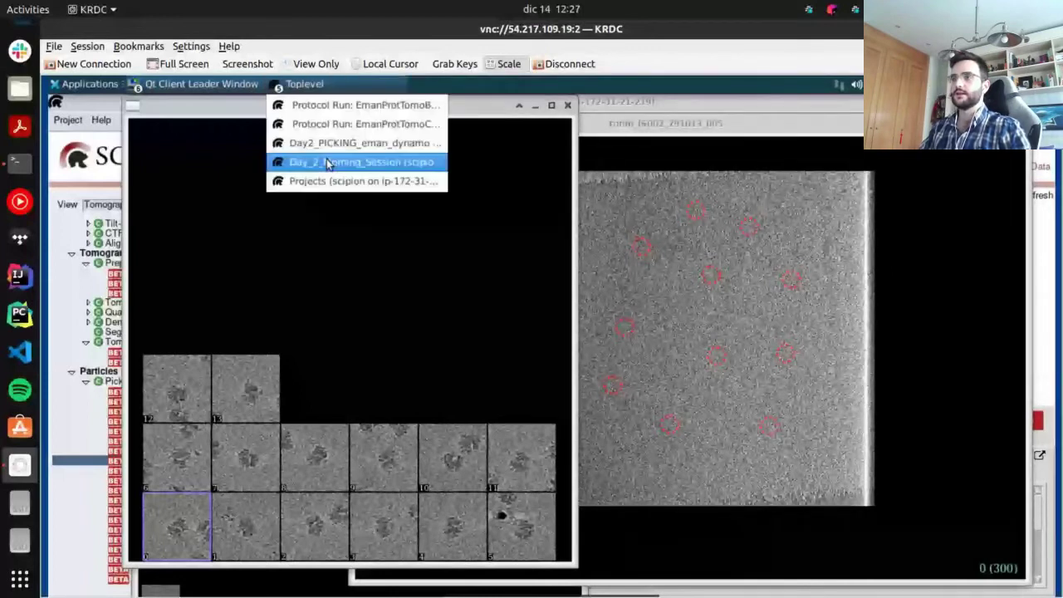
{"action": "left_click", "coordinate": [202, 84]}
{"action": "left_click", "coordinate": [199, 143]}
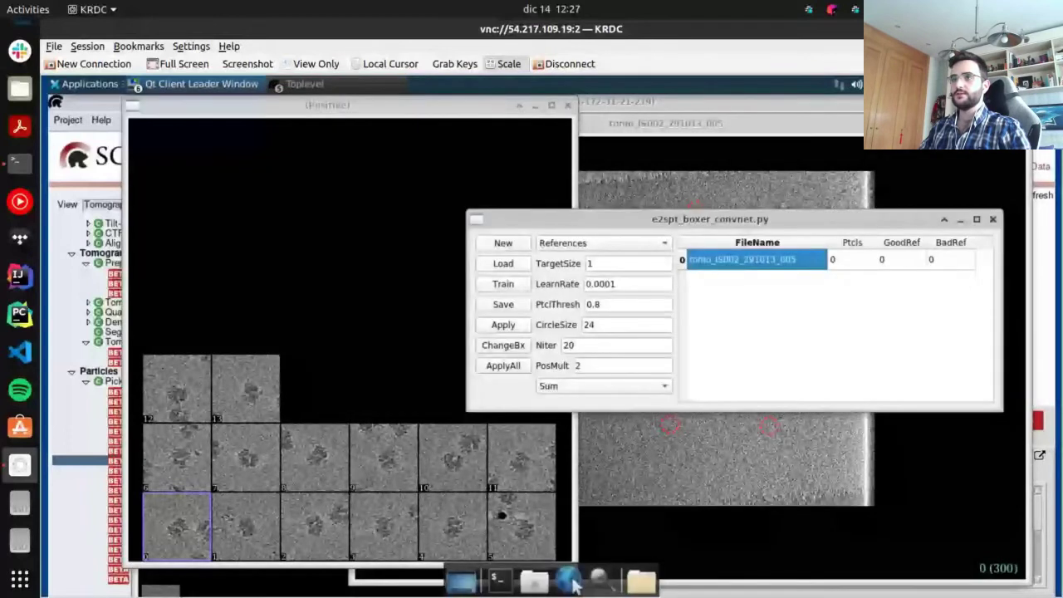
{"action": "left_click_drag", "start_coordinate": [630, 220], "coordinate": [488, 199]}
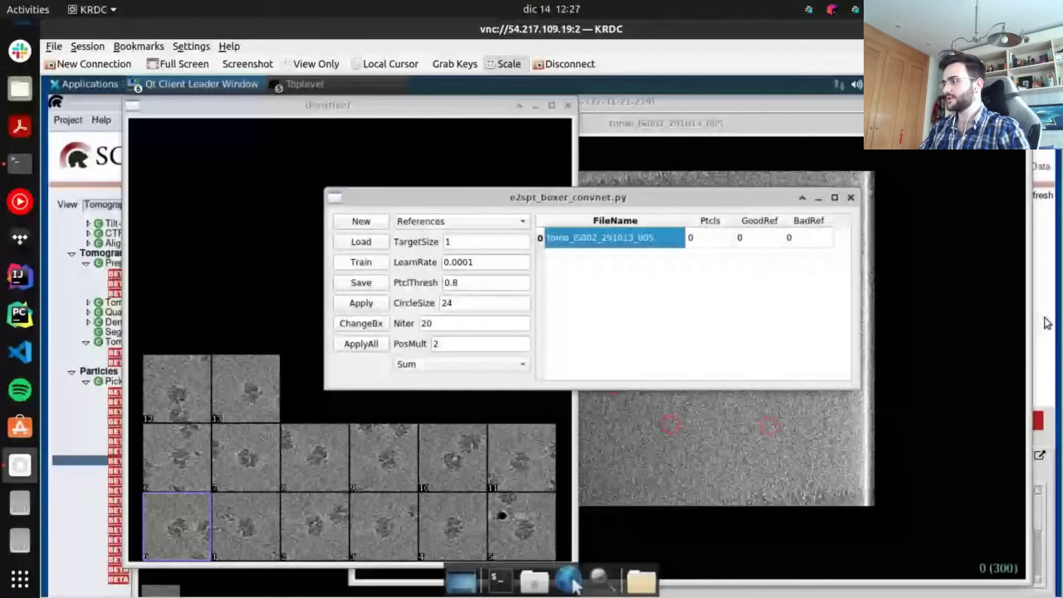
Return to the Scipion project window, enlarge the output log, and keep refreshing it to monitor the network training
{"action": "left_click", "coordinate": [570, 581]}
{"action": "left_click_drag", "start_coordinate": [457, 406], "coordinate": [449, 269]}
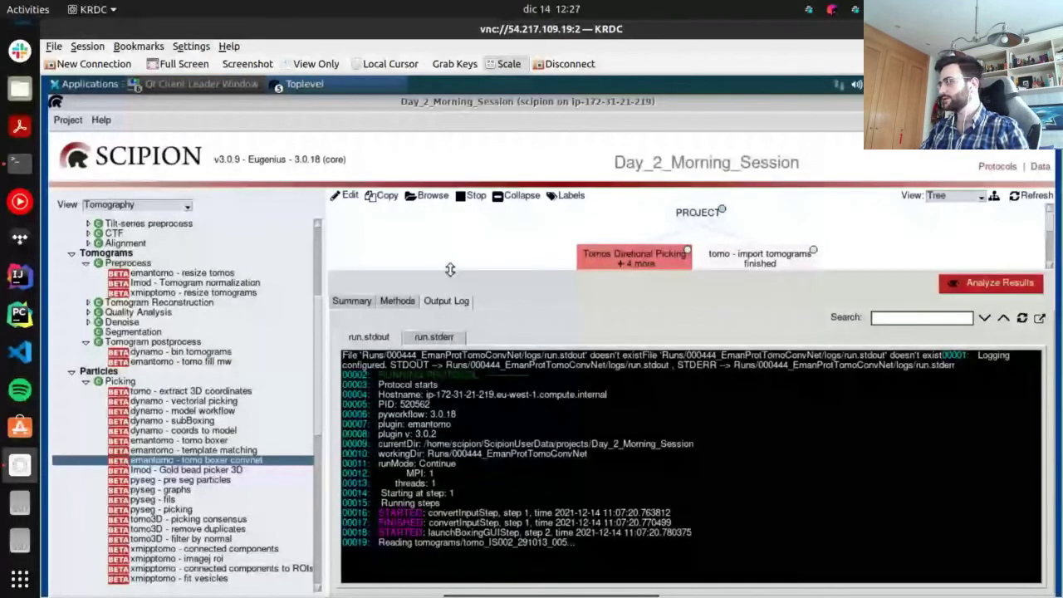
{"action": "left_click", "coordinate": [1023, 320]}
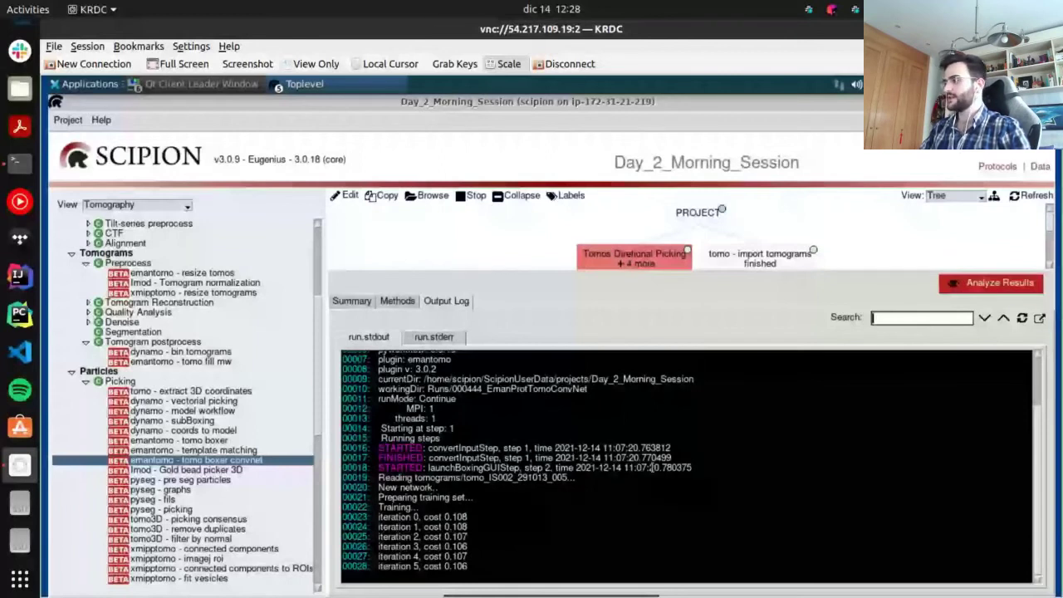
{"action": "left_click", "coordinate": [1021, 319]}
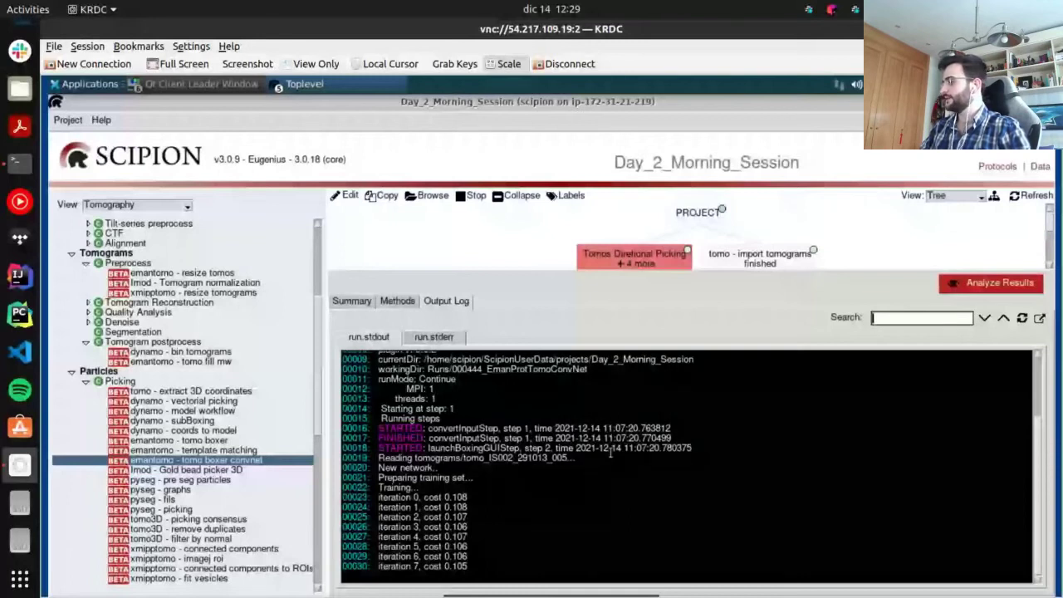
{"action": "left_click", "coordinate": [1022, 321]}
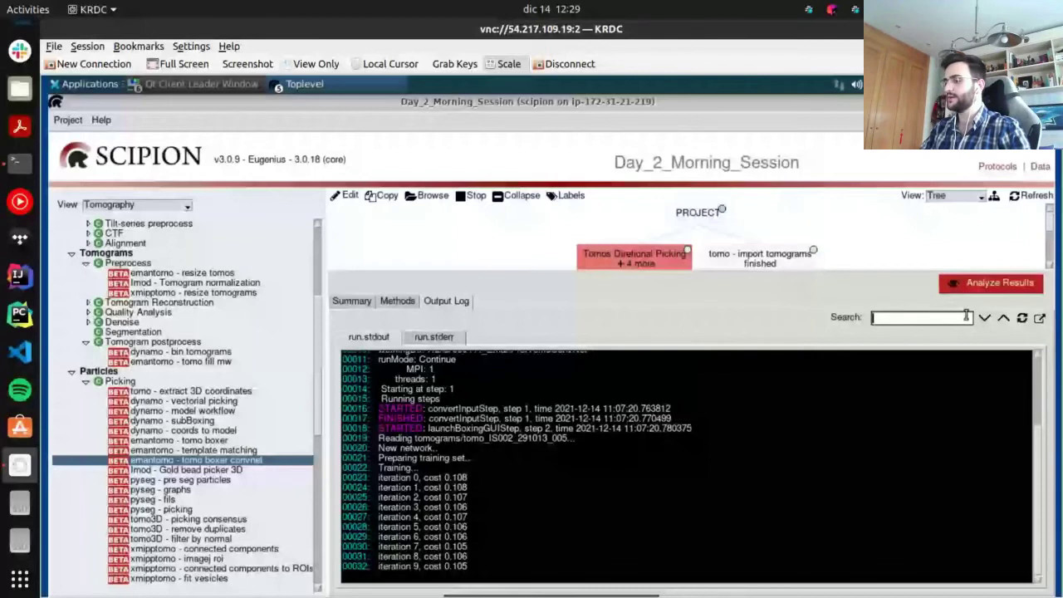
{"action": "left_click", "coordinate": [1022, 319]}
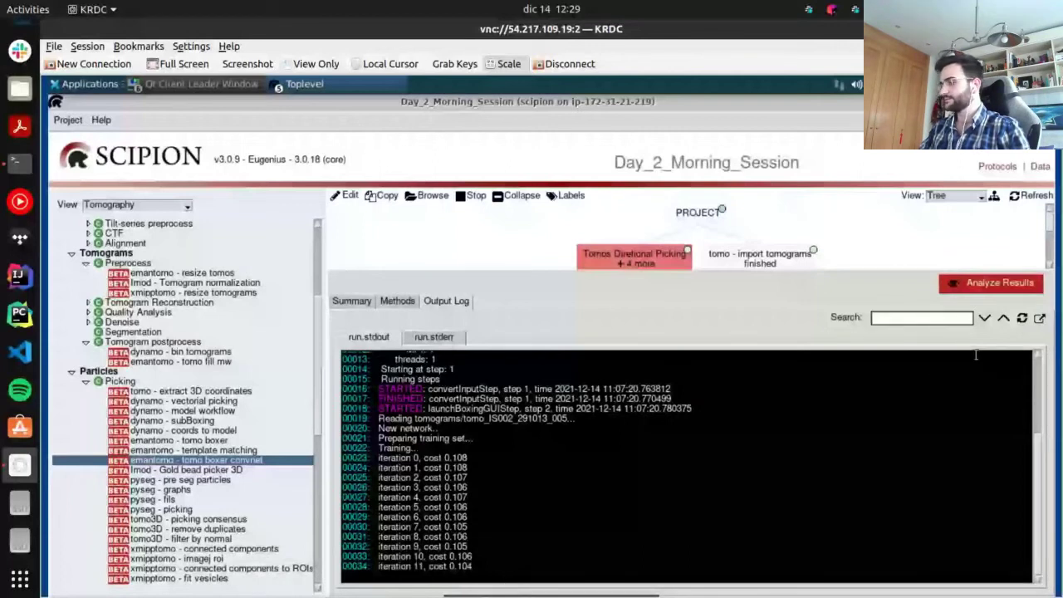
{"action": "left_click", "coordinate": [1022, 318]}
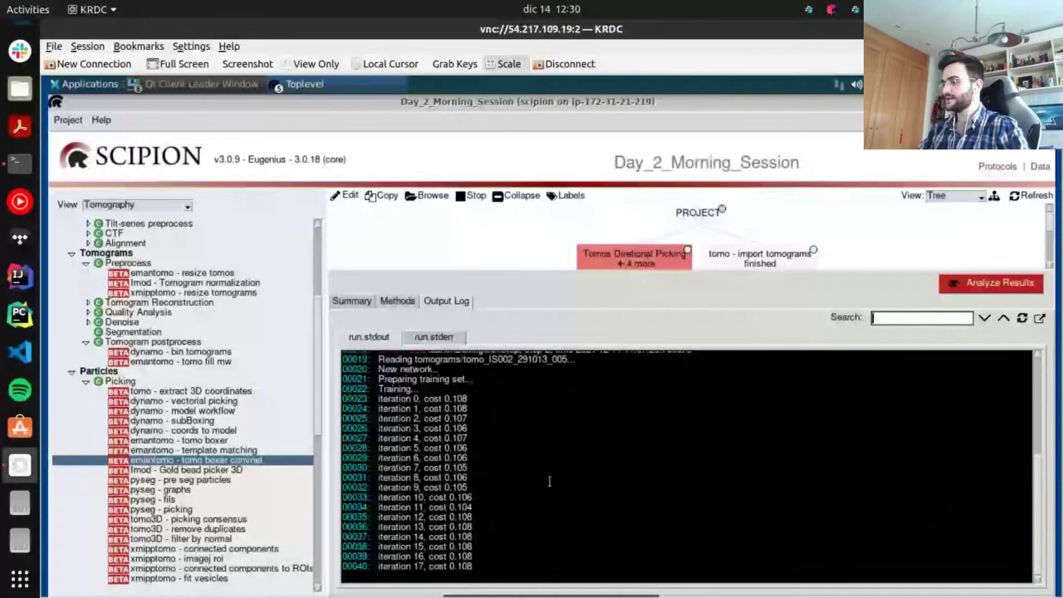
{"action": "left_click", "coordinate": [1022, 320]}
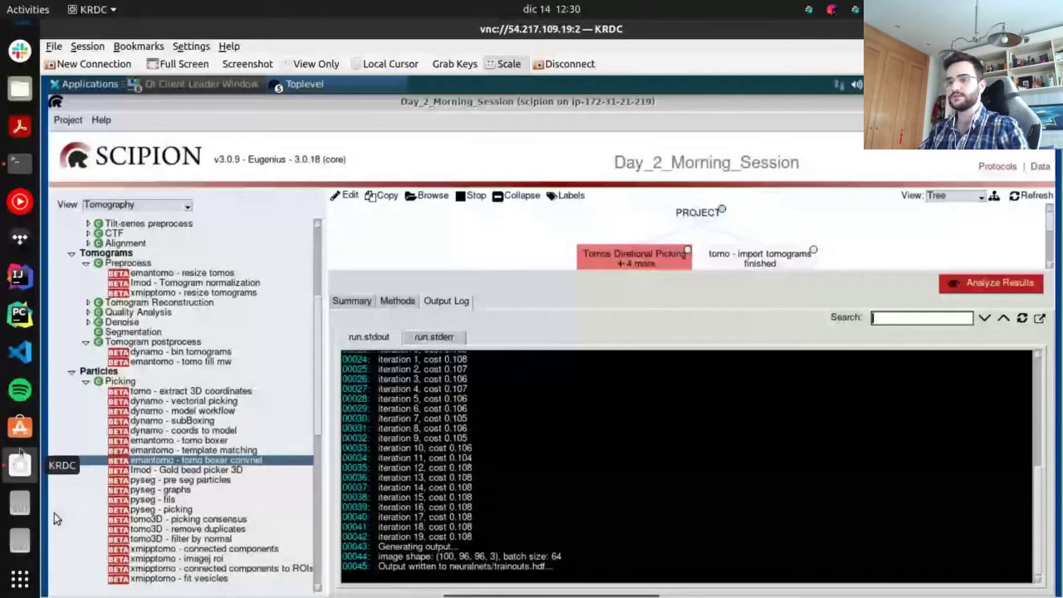
Check the tomogram window, return to the project window, and review the training iterations and costs in the output log
{"action": "left_click", "coordinate": [201, 84]}
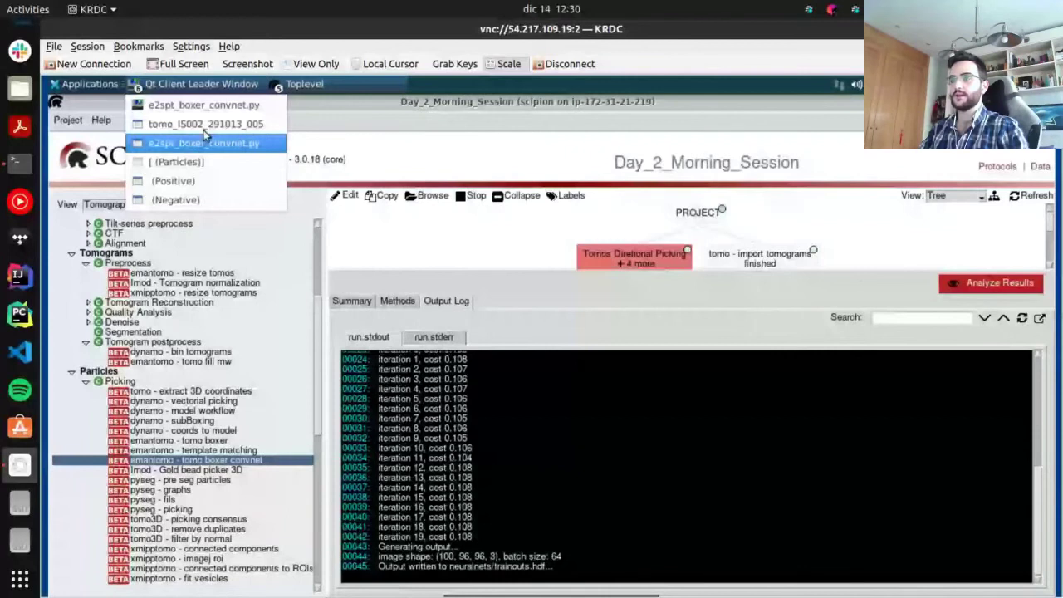
{"action": "left_click", "coordinate": [204, 125]}
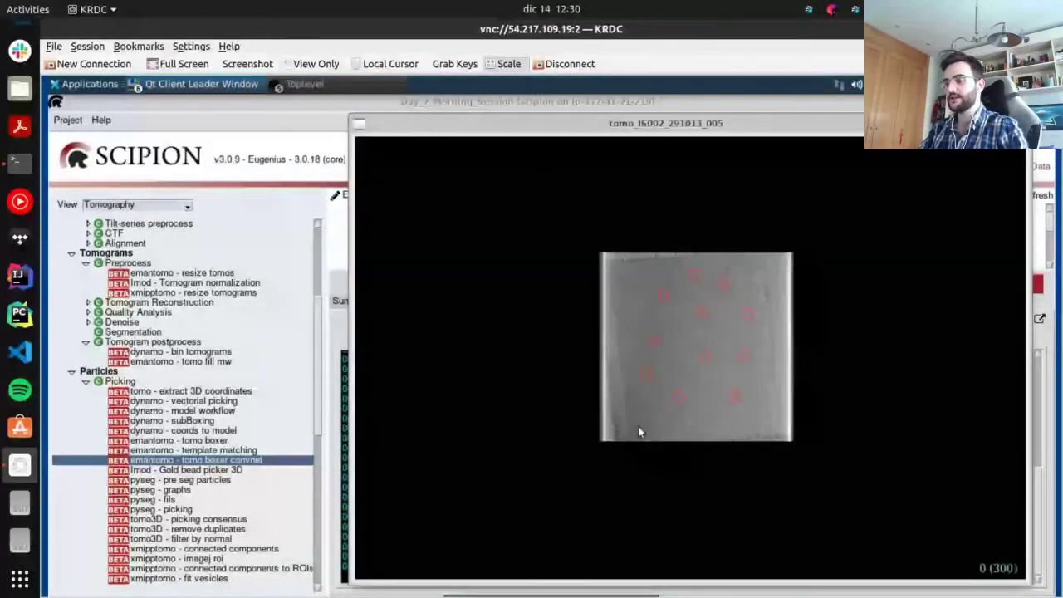
{"action": "left_click", "coordinate": [192, 86]}
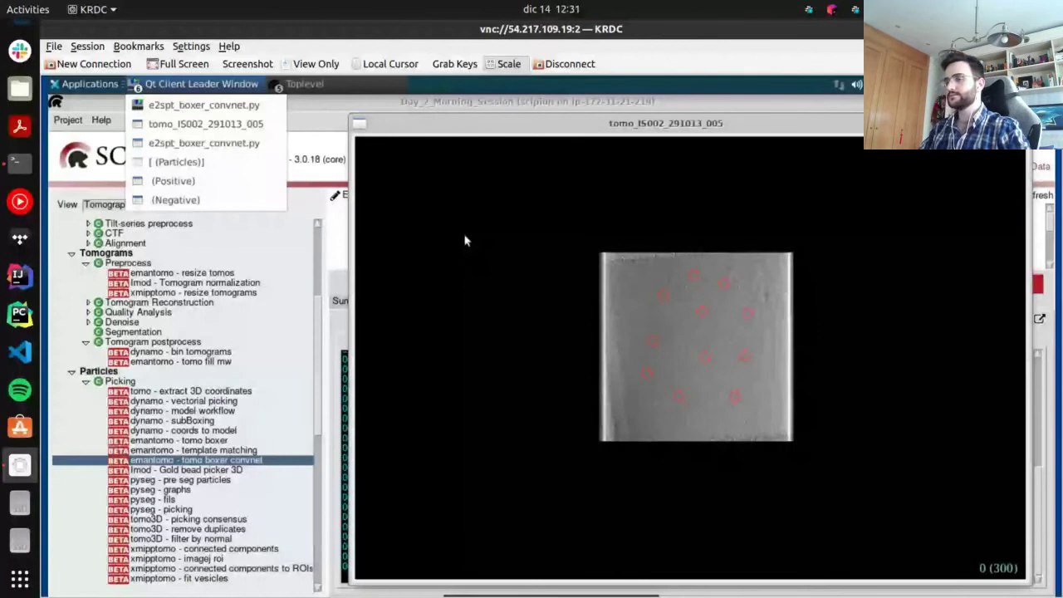
{"action": "left_click", "coordinate": [340, 255]}
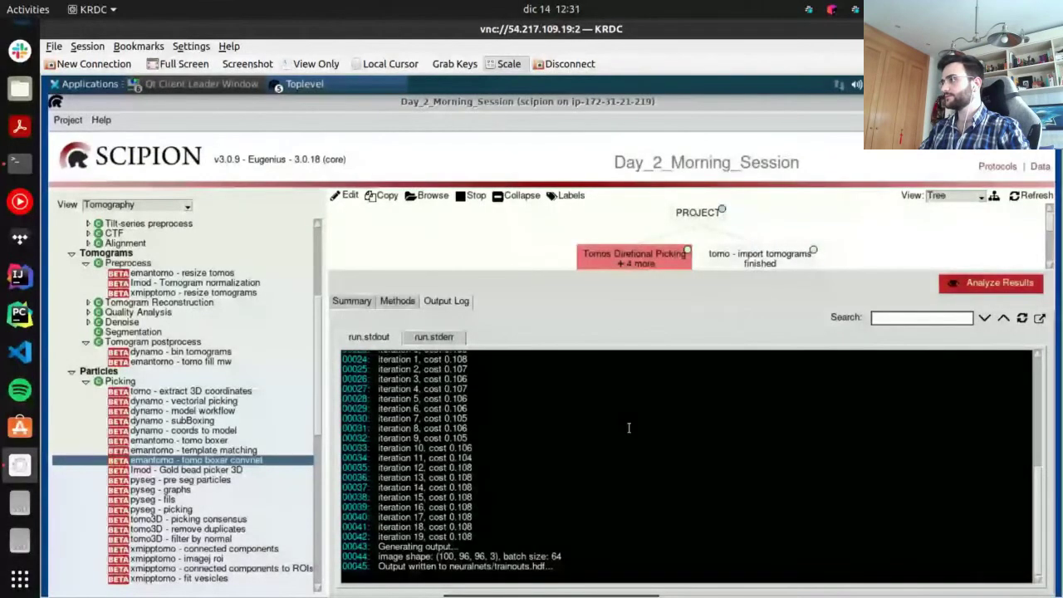
{"action": "scroll", "coordinate": [469, 449], "scroll_direction": "up", "scroll_amount": 3}
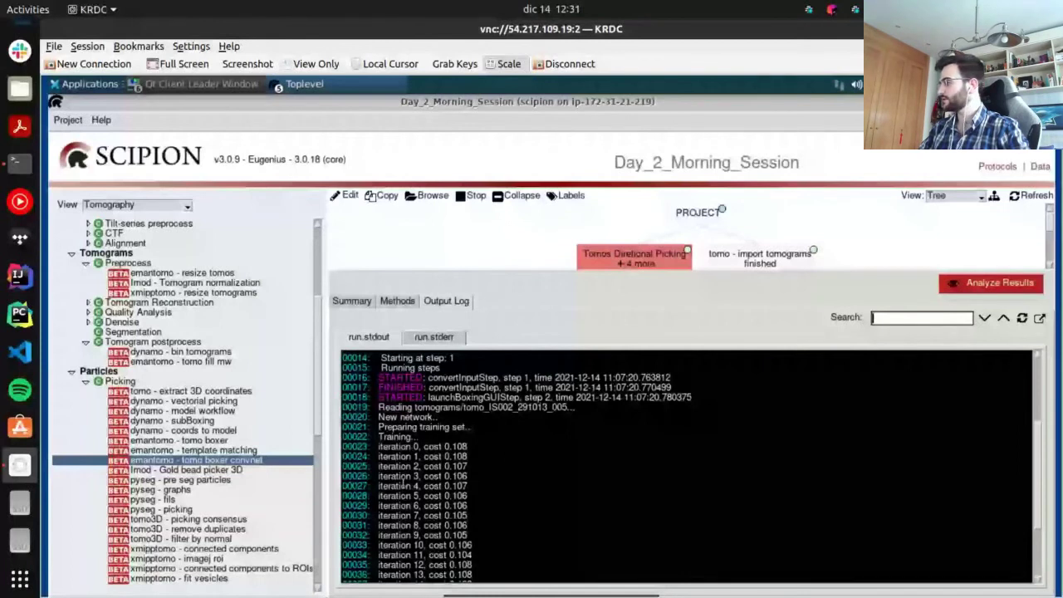
{"action": "scroll", "coordinate": [403, 486], "scroll_direction": "down", "scroll_amount": 3}
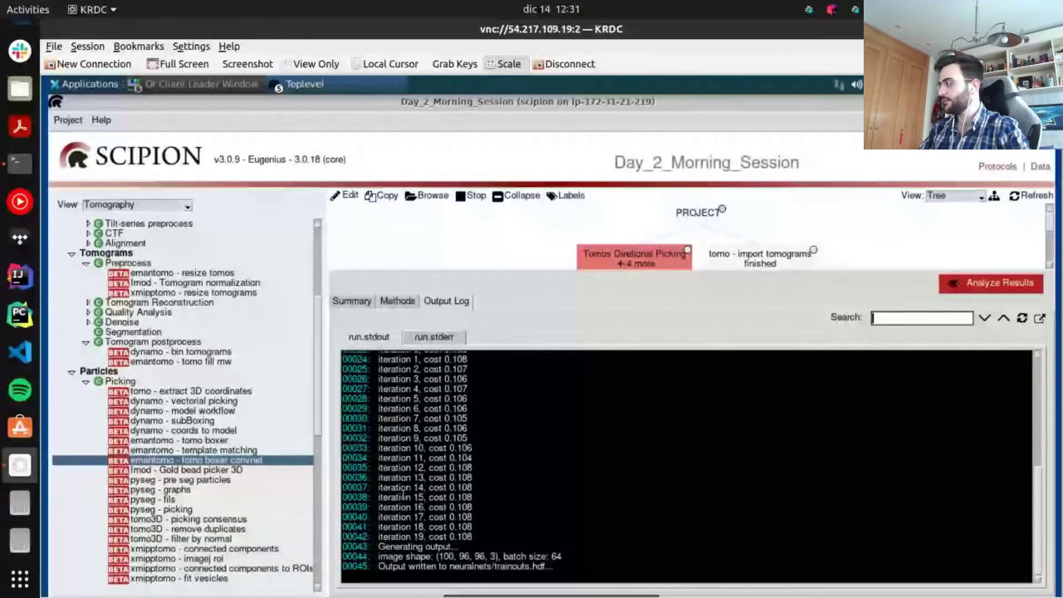
Bring the convnet boxer's control panel forward to review its training parameters, and return to the project window
{"action": "left_click", "coordinate": [200, 84]}
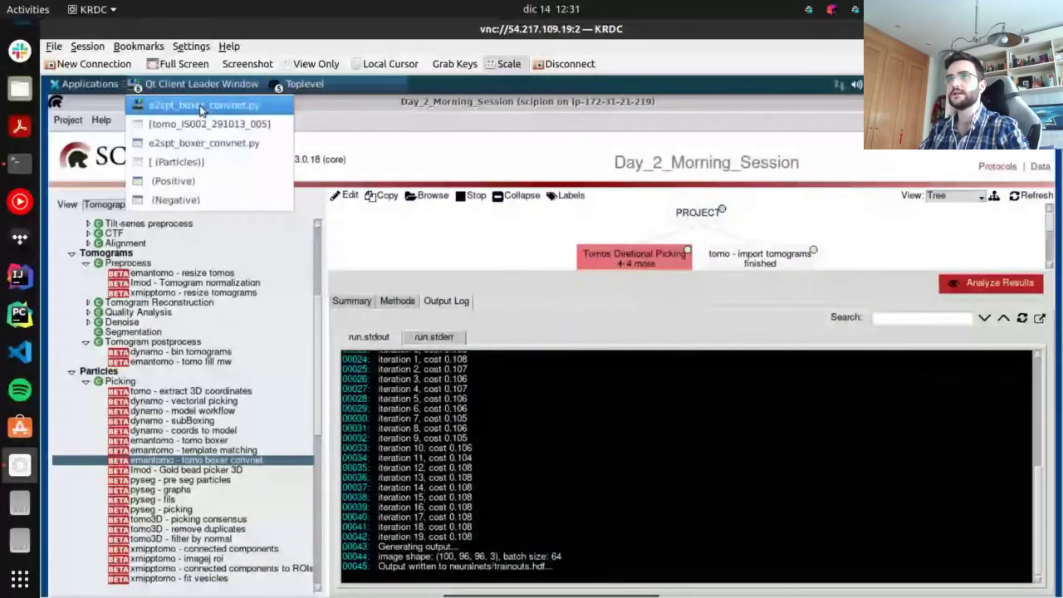
{"action": "left_click", "coordinate": [200, 105]}
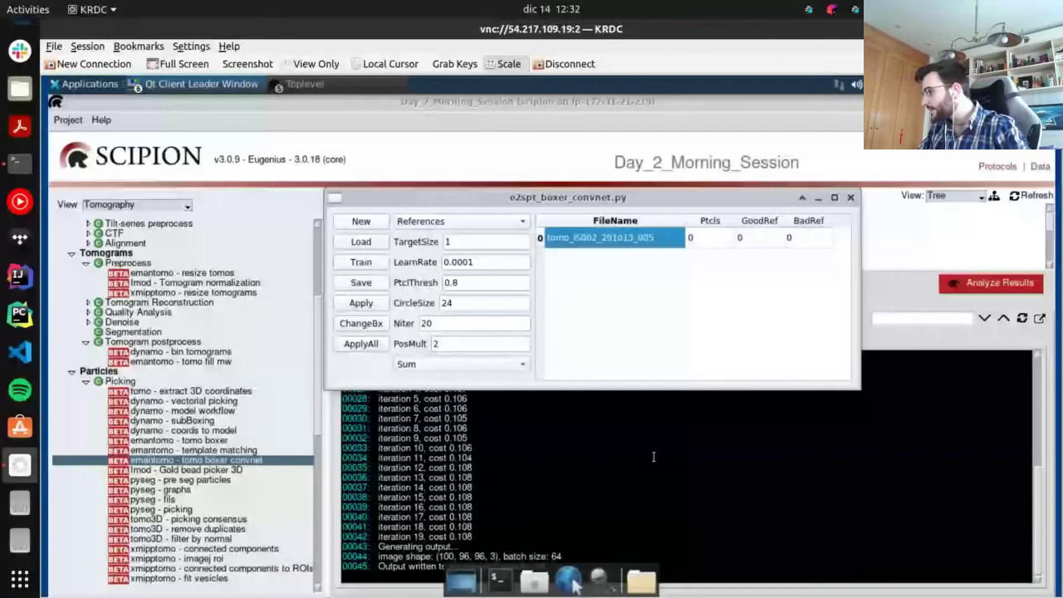
{"action": "left_click", "coordinate": [695, 453]}
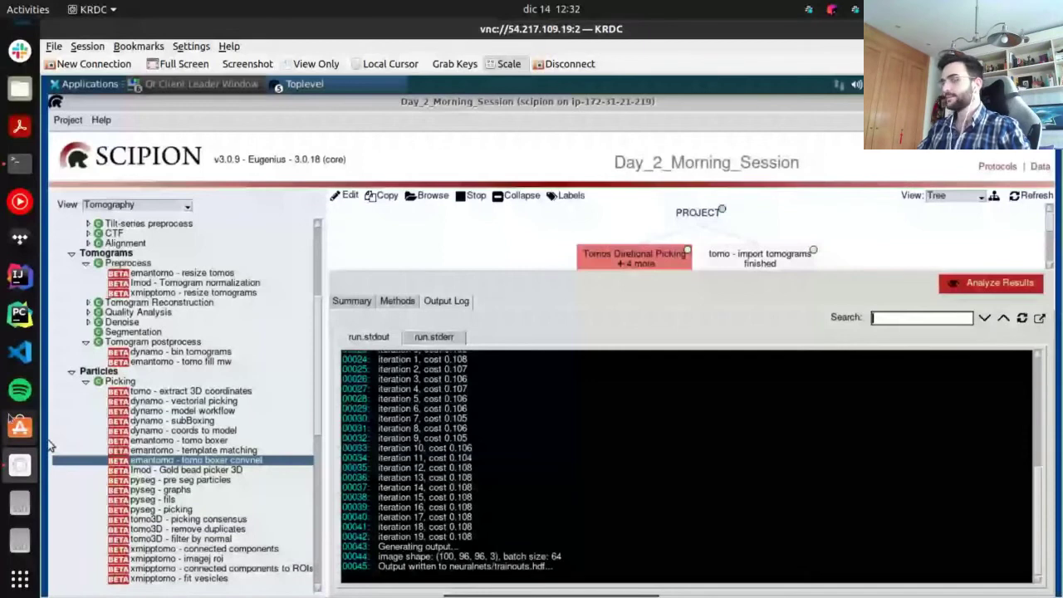
Check the tomogram window, and bring up the convnet boxer's control panel to apply the trained network to the tomogram
{"action": "left_click", "coordinate": [155, 90]}
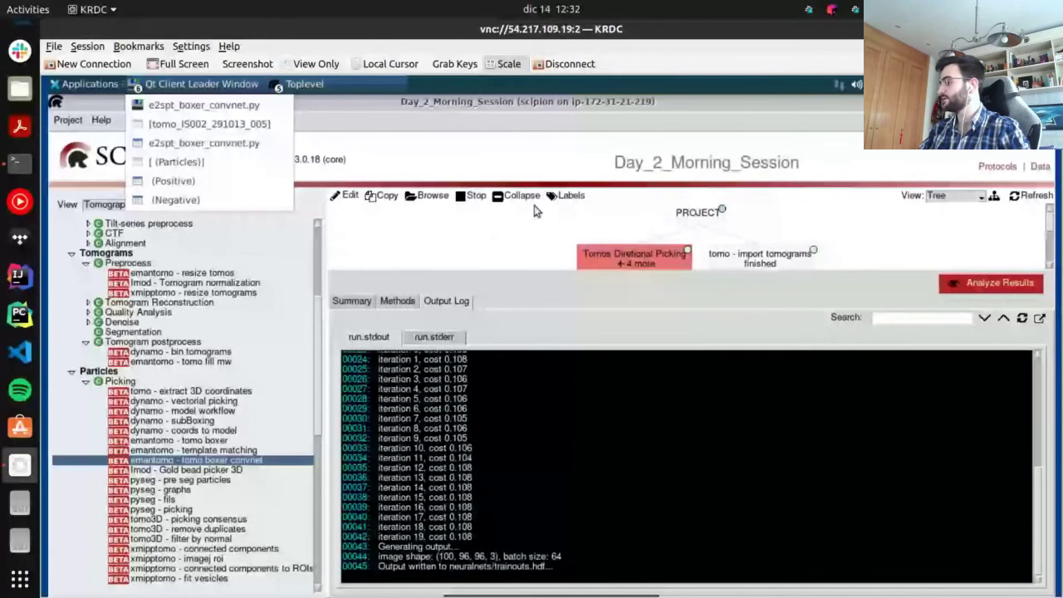
{"action": "left_click", "coordinate": [208, 124]}
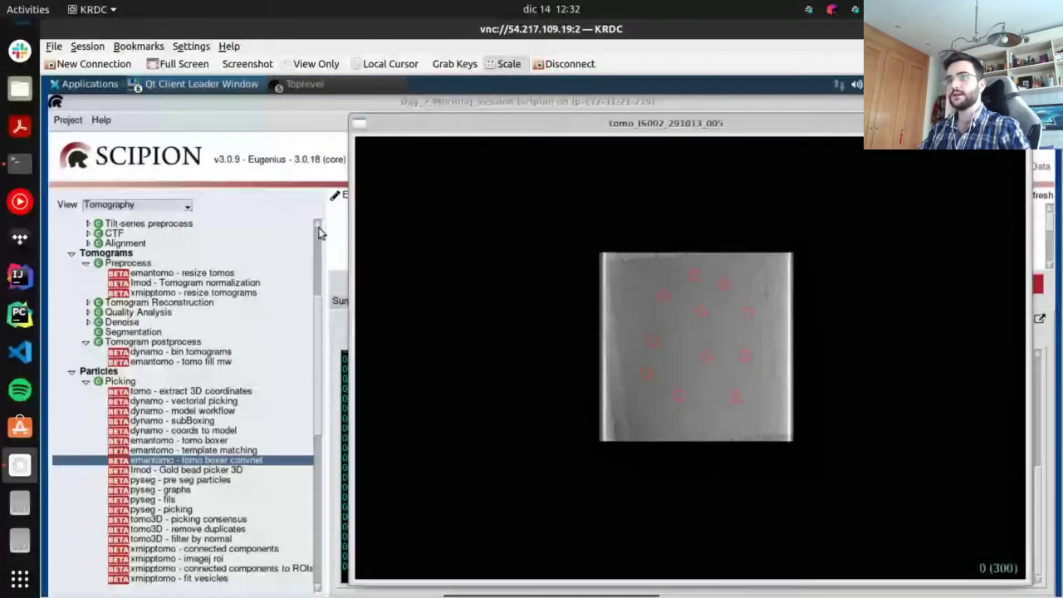
{"action": "left_click", "coordinate": [200, 86]}
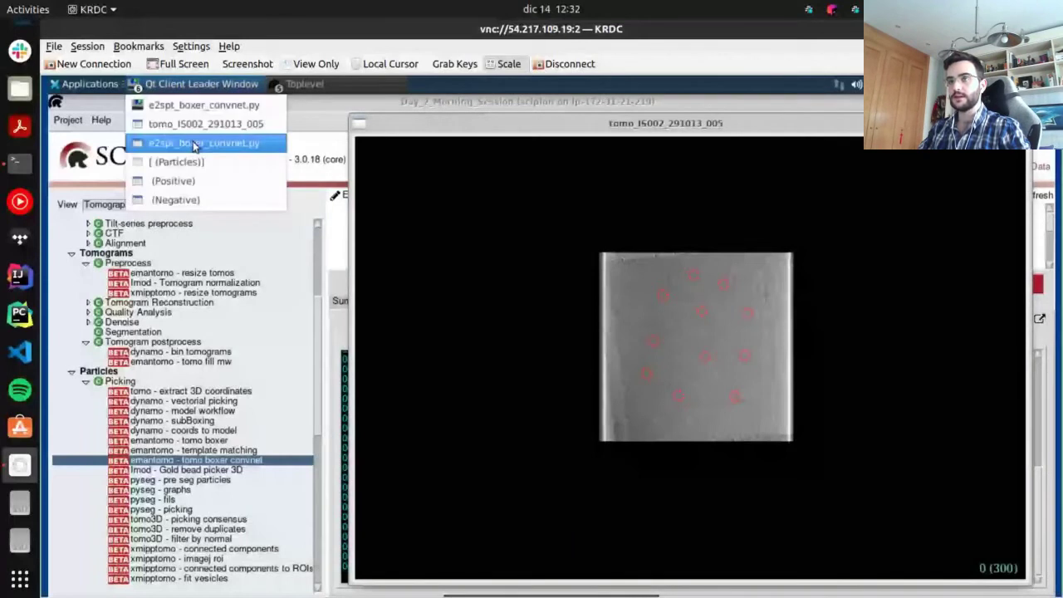
{"action": "left_click", "coordinate": [194, 145]}
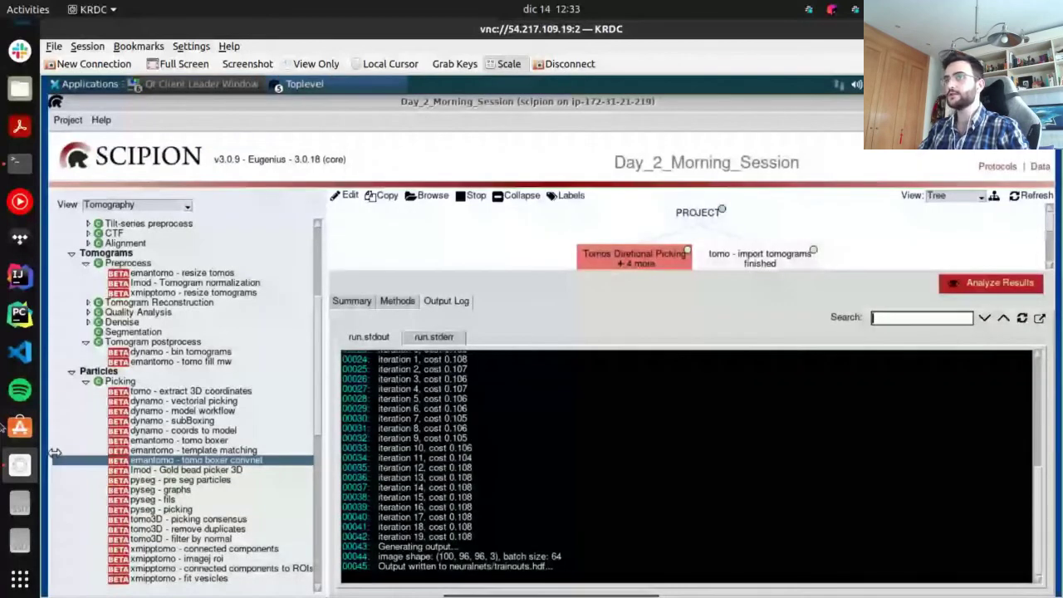
{"action": "left_click", "coordinate": [199, 84]}
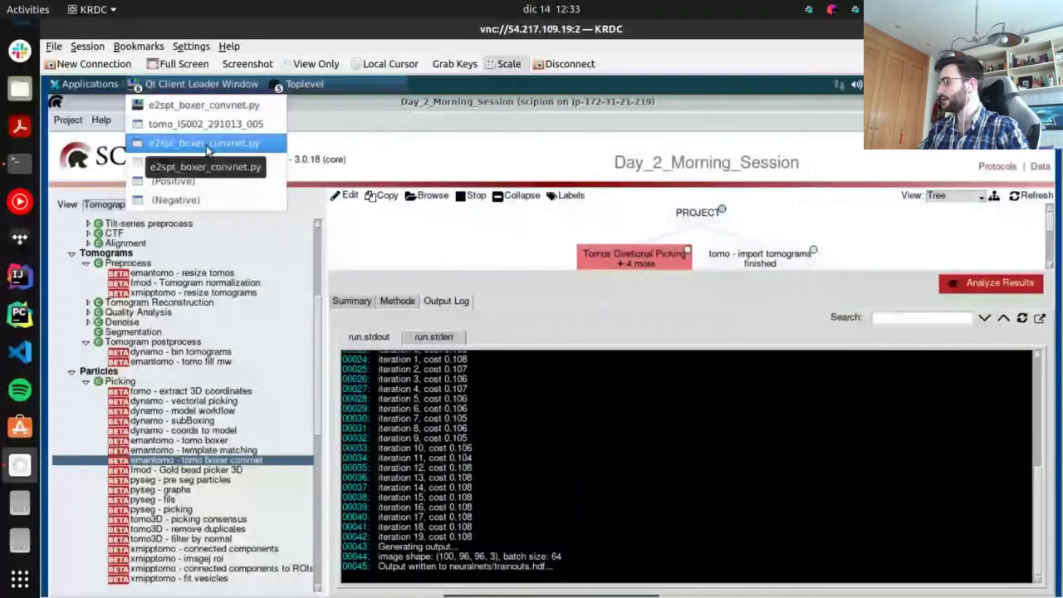
{"action": "left_click", "coordinate": [206, 145]}
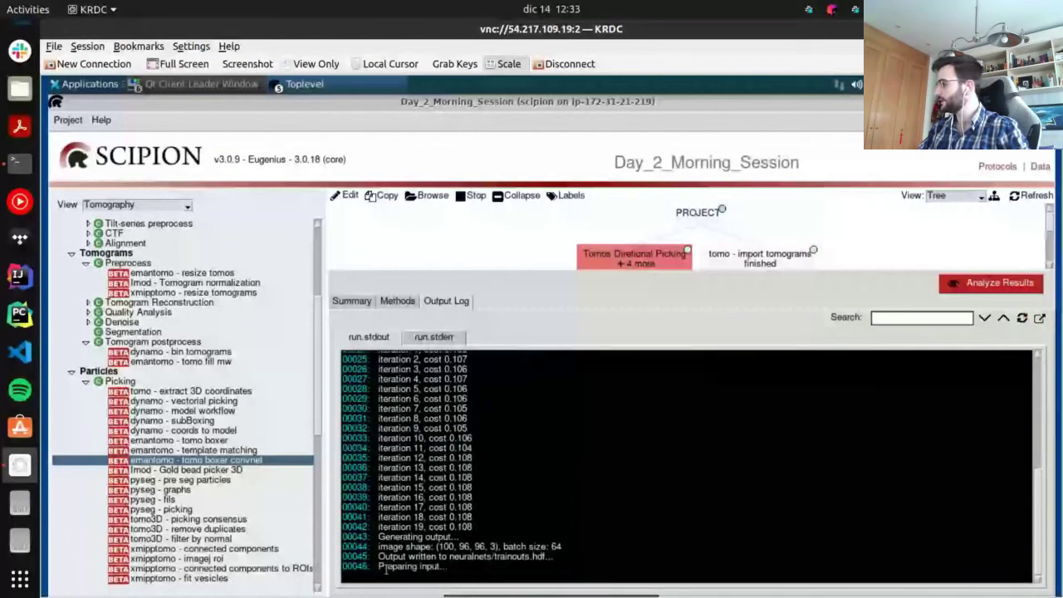
Refresh the output log to monitor the network's application, and bring the control panel forward to check the picking result
{"action": "left_click", "coordinate": [1022, 319]}
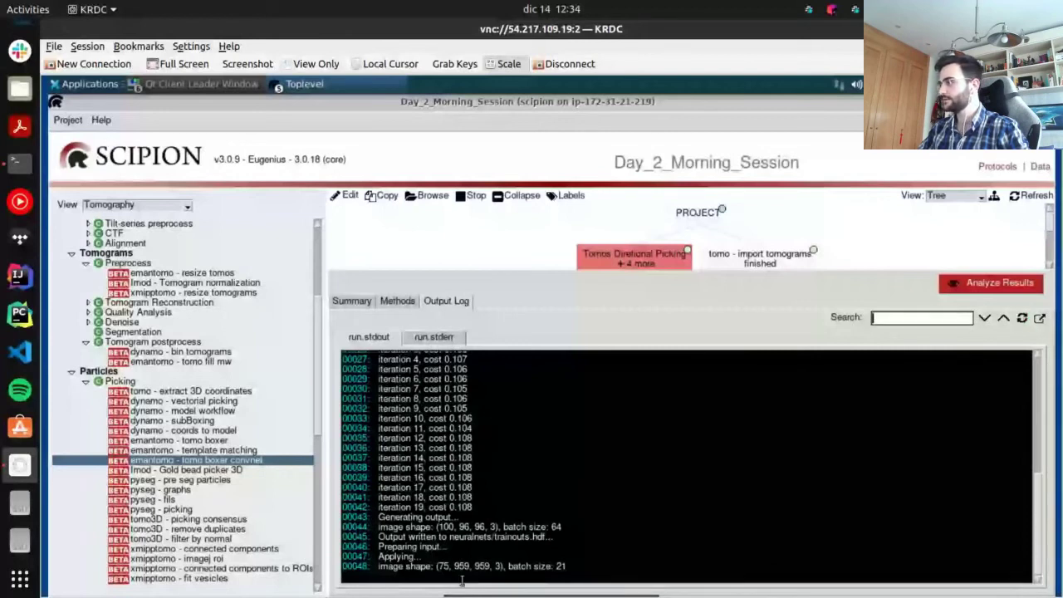
{"action": "left_click", "coordinate": [1024, 322]}
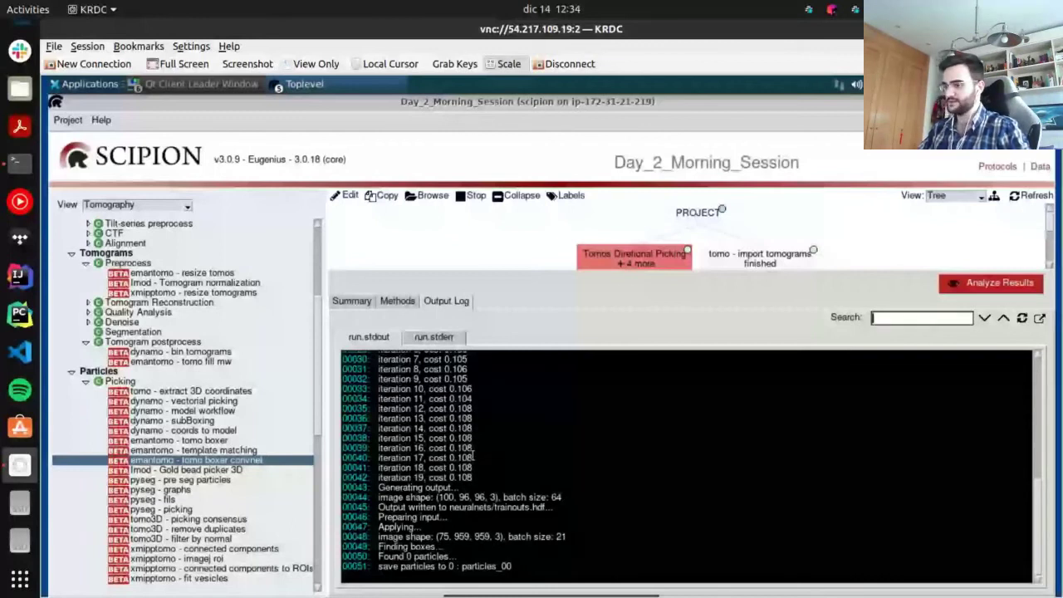
{"action": "left_click", "coordinate": [212, 88]}
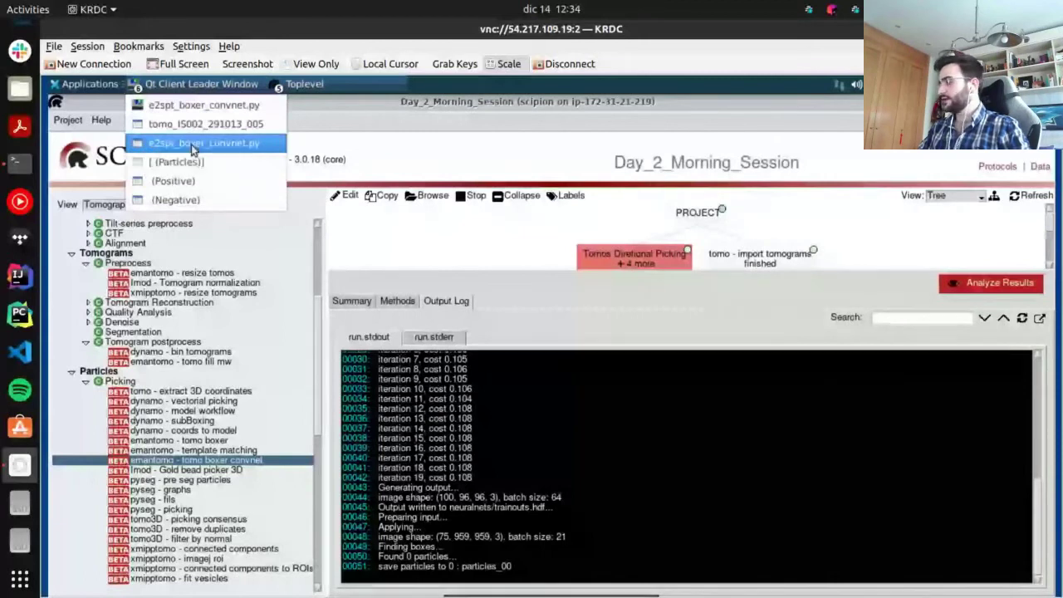
{"action": "left_click", "coordinate": [190, 140]}
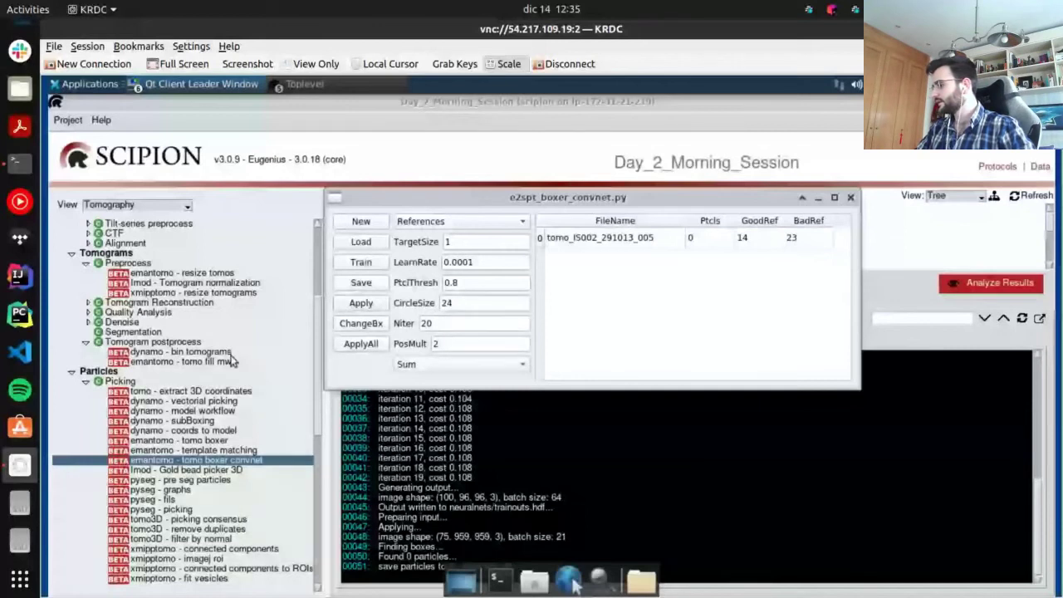
Bring up the tomogram window, mark a test box in the tomogram's lower middle, remove it, and mark another just beside that spot
{"action": "left_click", "coordinate": [215, 86]}
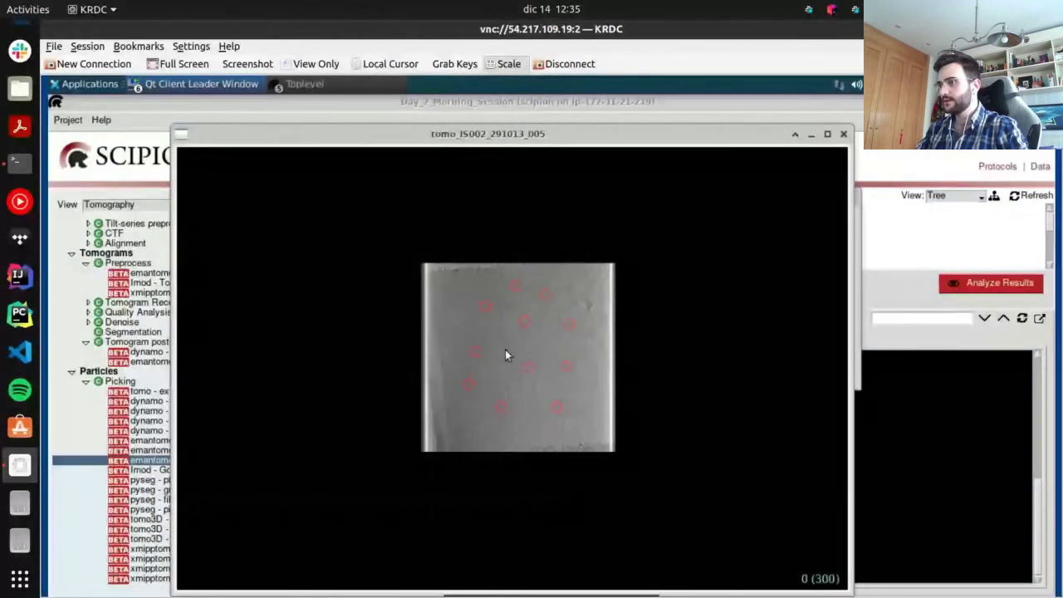
{"action": "scroll", "coordinate": [506, 356], "scroll_direction": "up", "scroll_amount": 2}
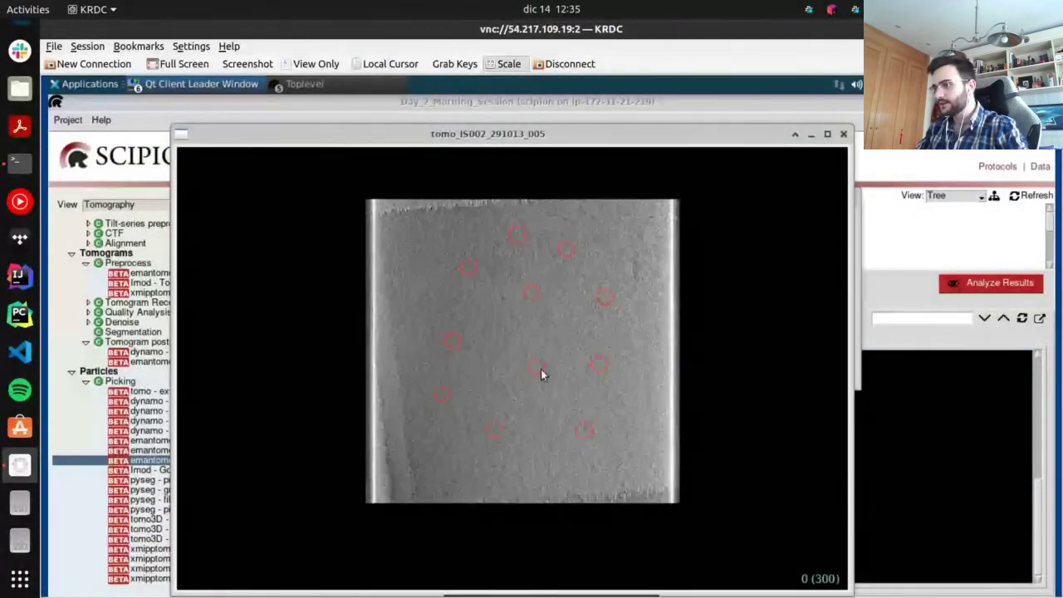
{"action": "scroll", "coordinate": [541, 394], "scroll_direction": "down", "scroll_amount": 1}
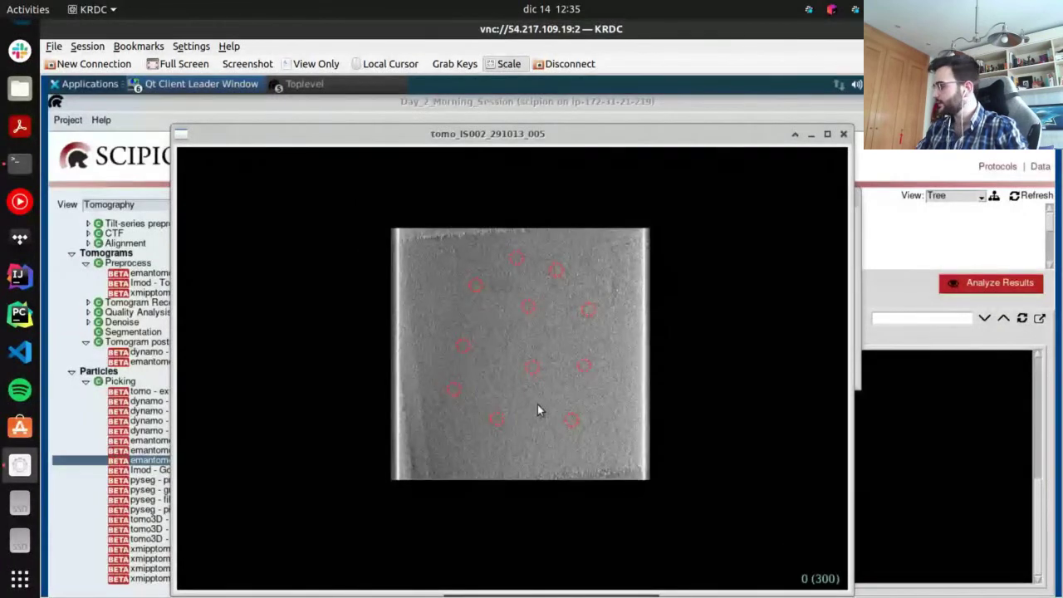
{"action": "left_click", "coordinate": [547, 393]}
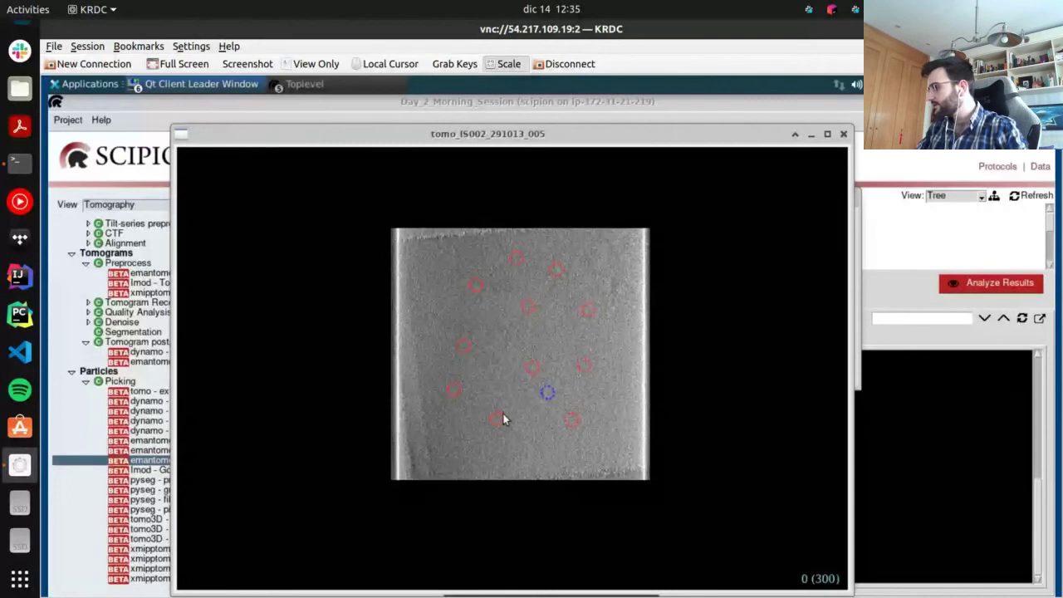
{"action": "left_click", "coordinate": [546, 394]}
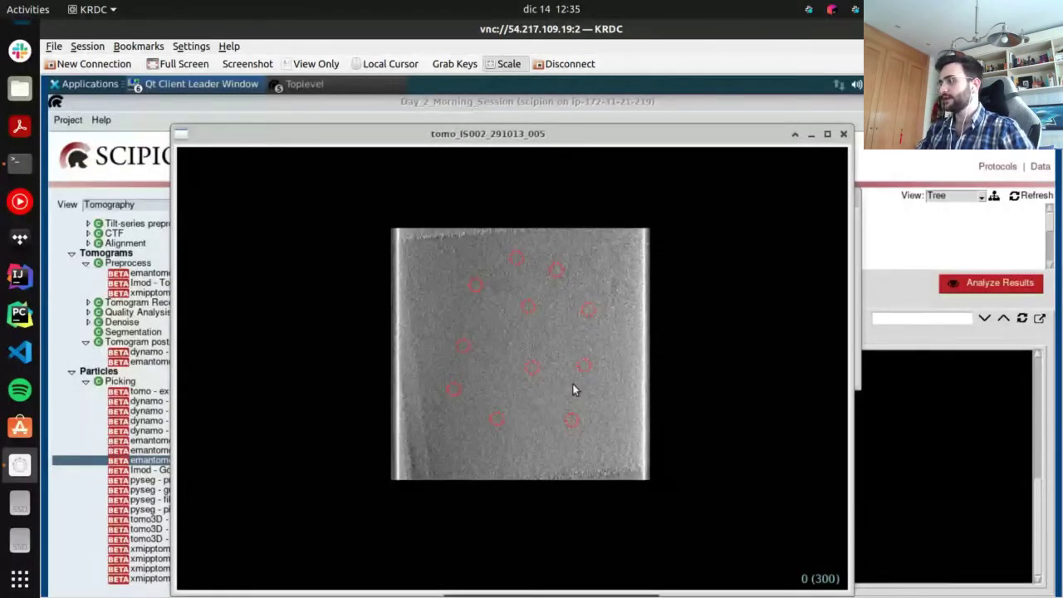
{"action": "left_click", "coordinate": [572, 385]}
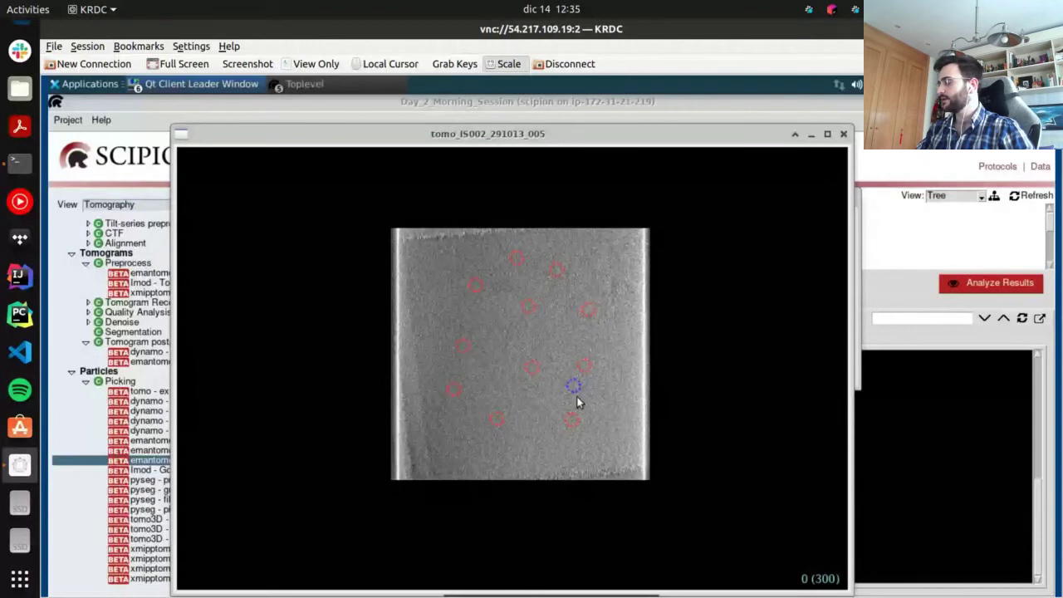
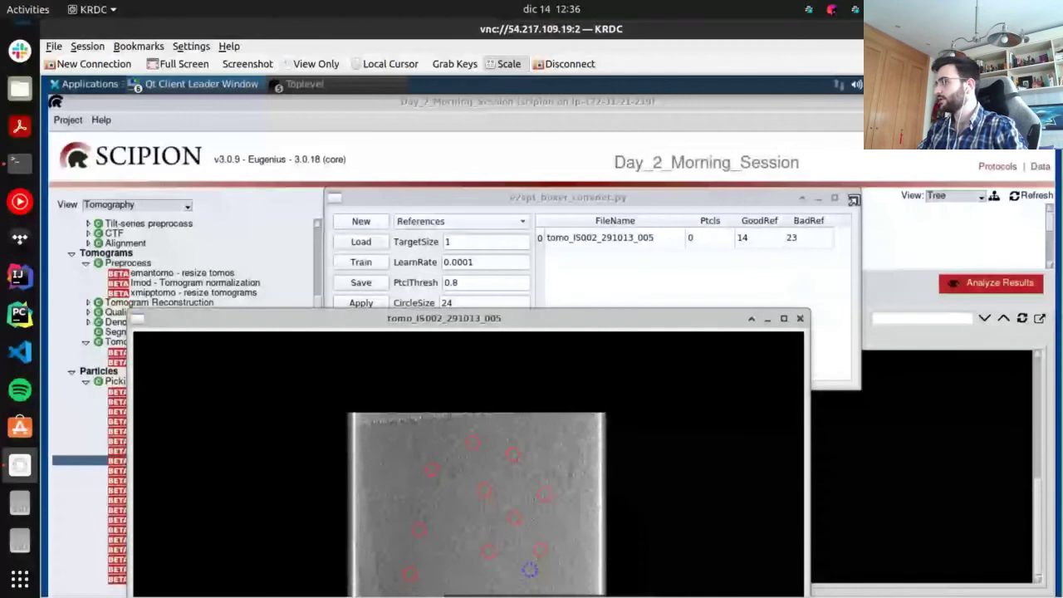
Close the convnet boxer, enlarge the project's workflow tree, and review the convnet protocol's summary before returning to its output log
{"action": "left_click", "coordinate": [852, 199]}
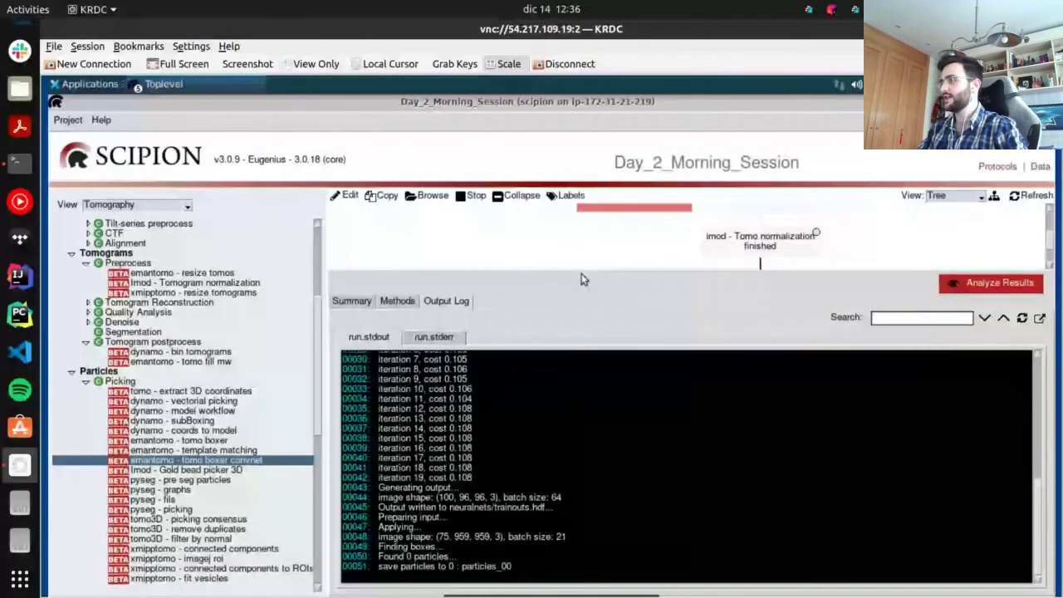
{"action": "left_click_drag", "start_coordinate": [584, 280], "coordinate": [585, 362]}
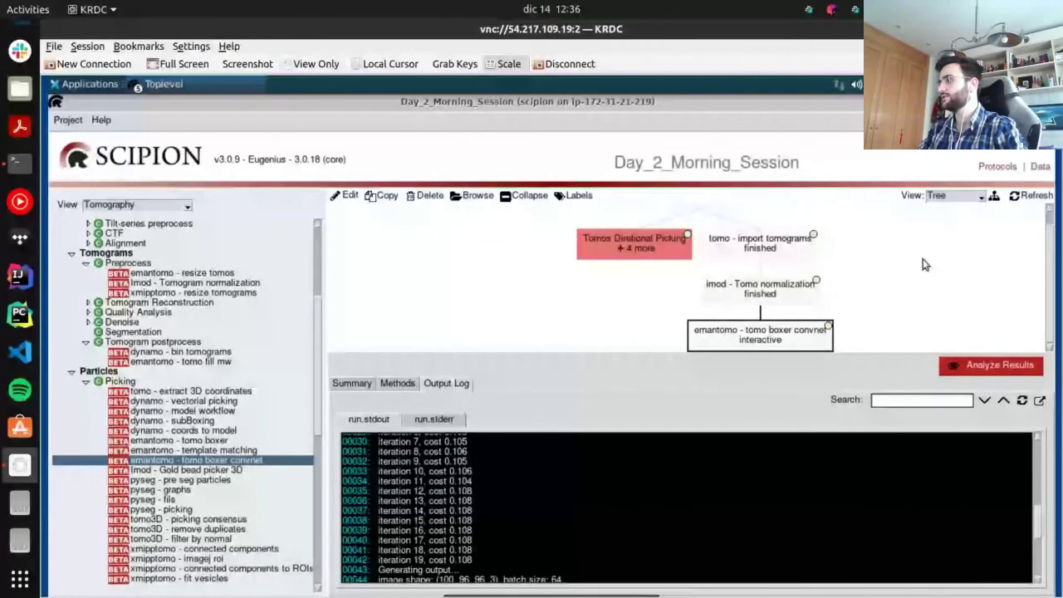
{"action": "left_click", "coordinate": [352, 384]}
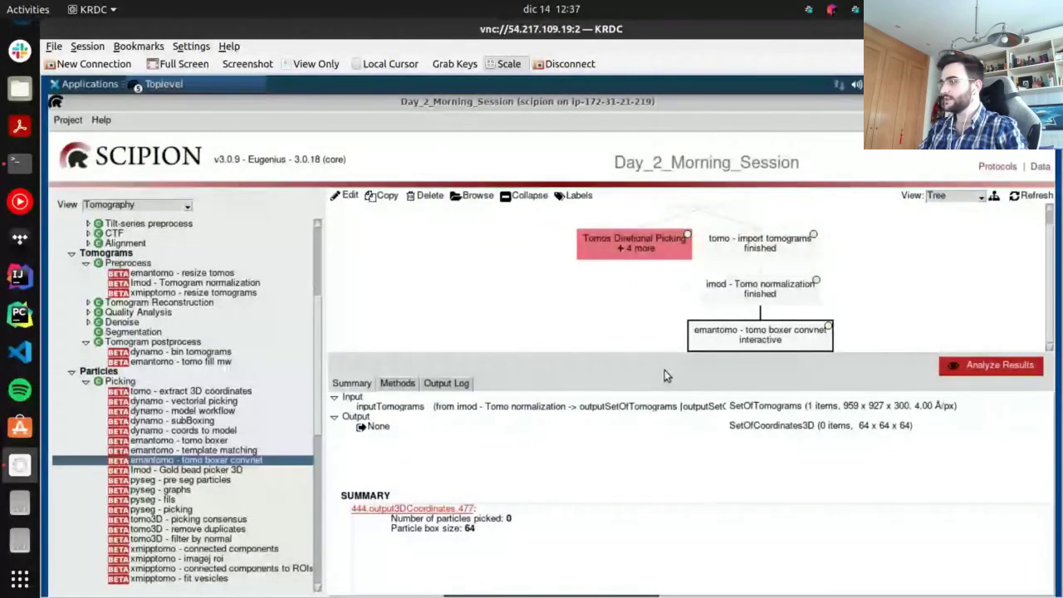
{"action": "left_click", "coordinate": [446, 383]}
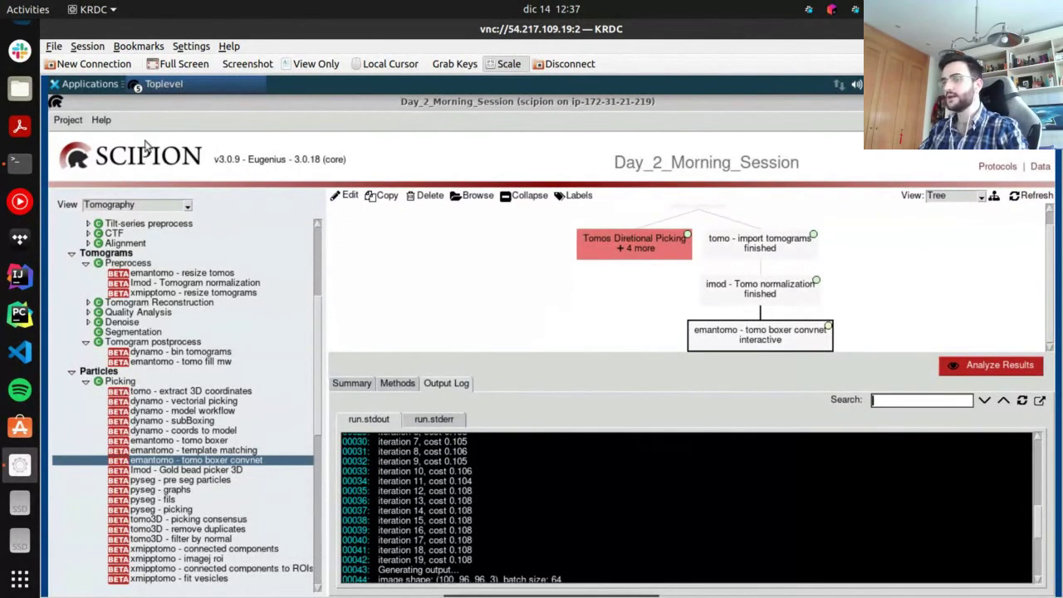
Switch to the Day2_PICKING_eman_dynamo project and examine the summary of its tomo boxer convnet protocol in an enlarged details area
{"action": "left_click", "coordinate": [155, 84]}
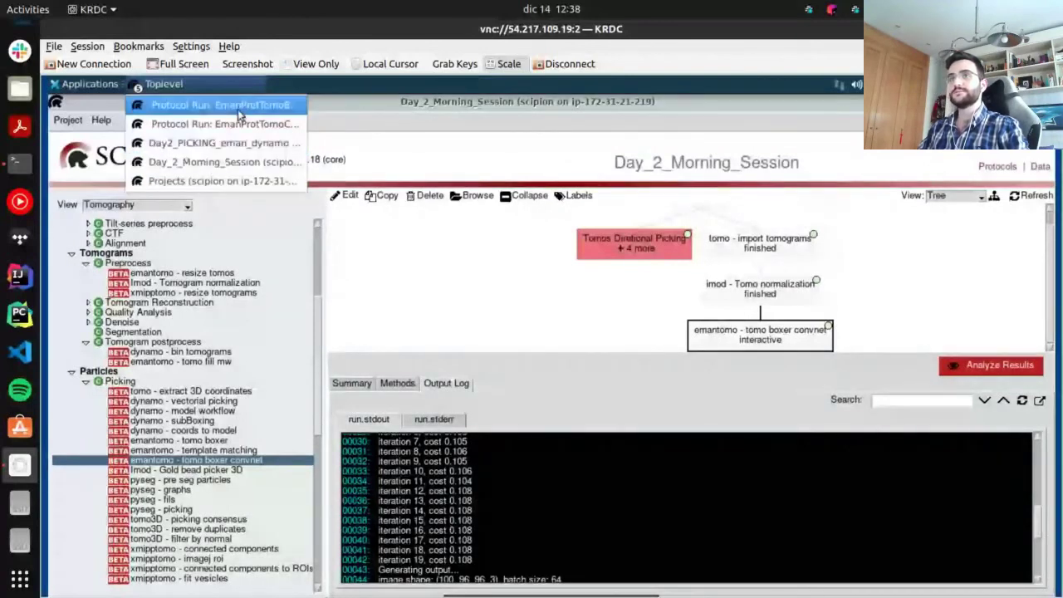
{"action": "left_click", "coordinate": [237, 144]}
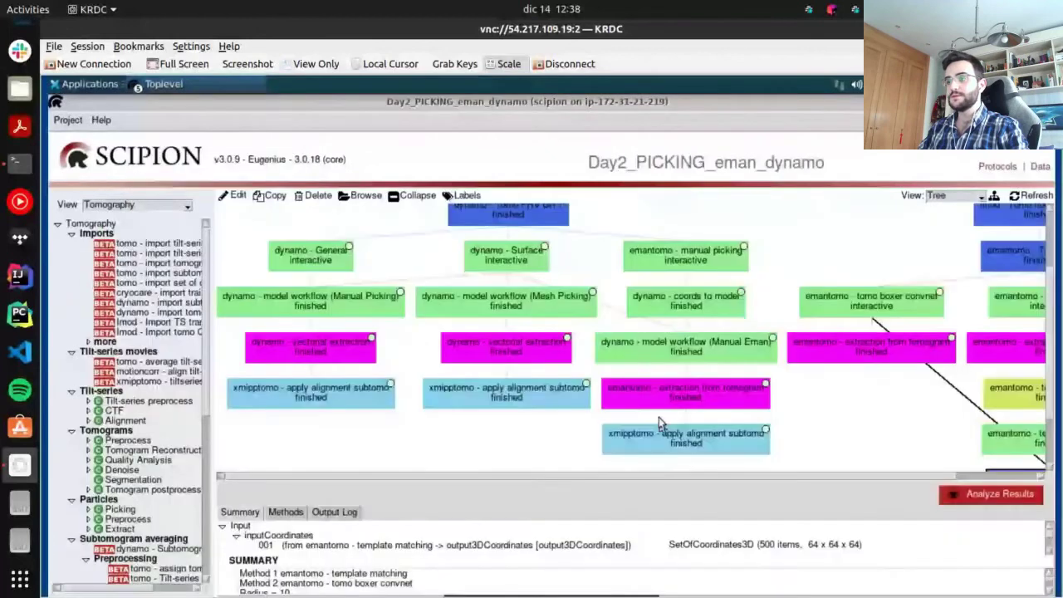
{"action": "left_click_drag", "start_coordinate": [674, 479], "coordinate": [819, 396]}
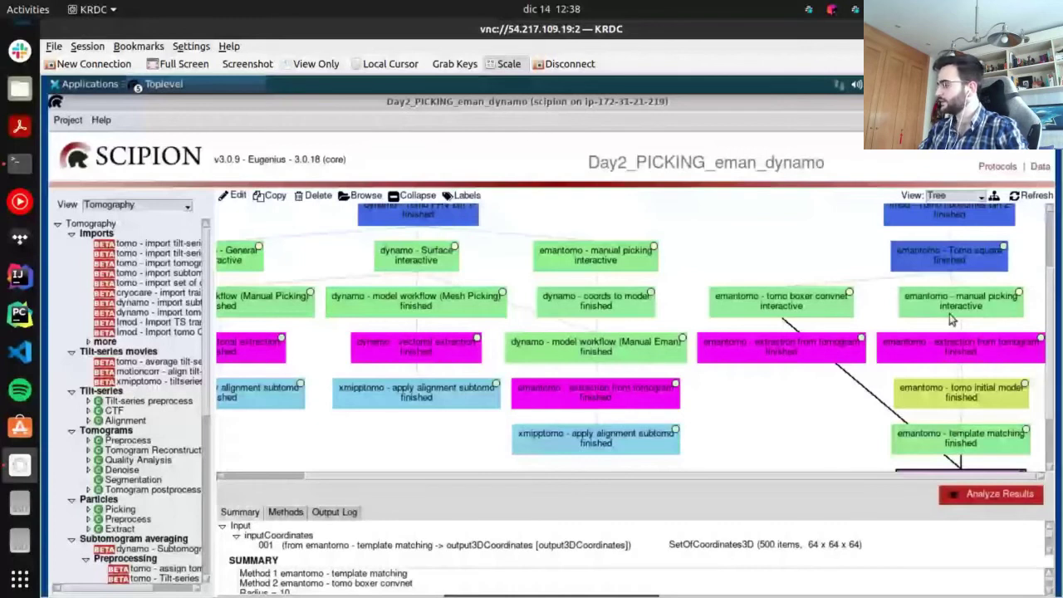
{"action": "left_click", "coordinate": [778, 301]}
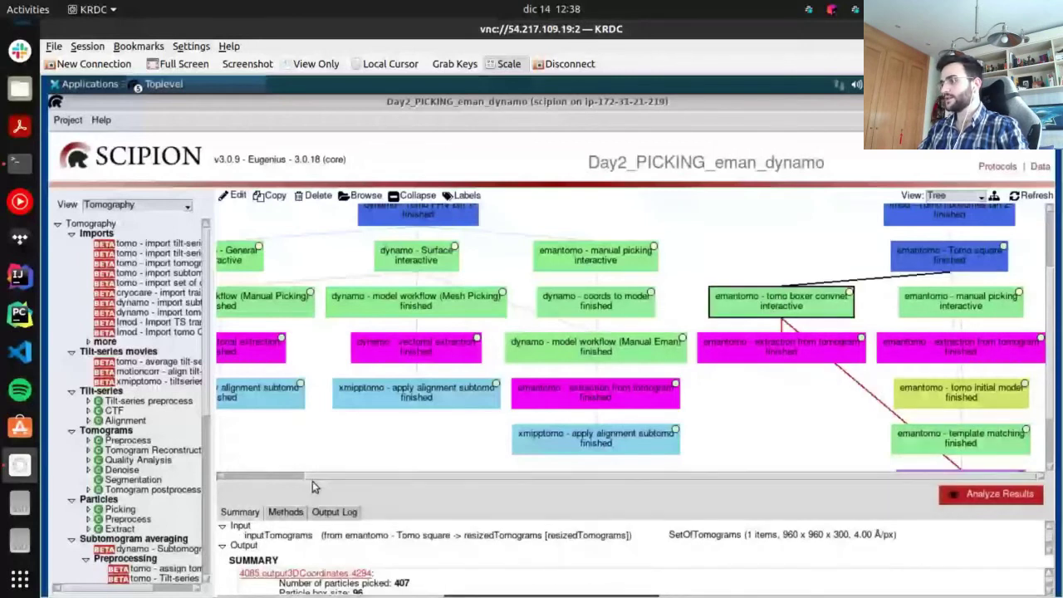
{"action": "left_click_drag", "start_coordinate": [312, 480], "coordinate": [325, 297]}
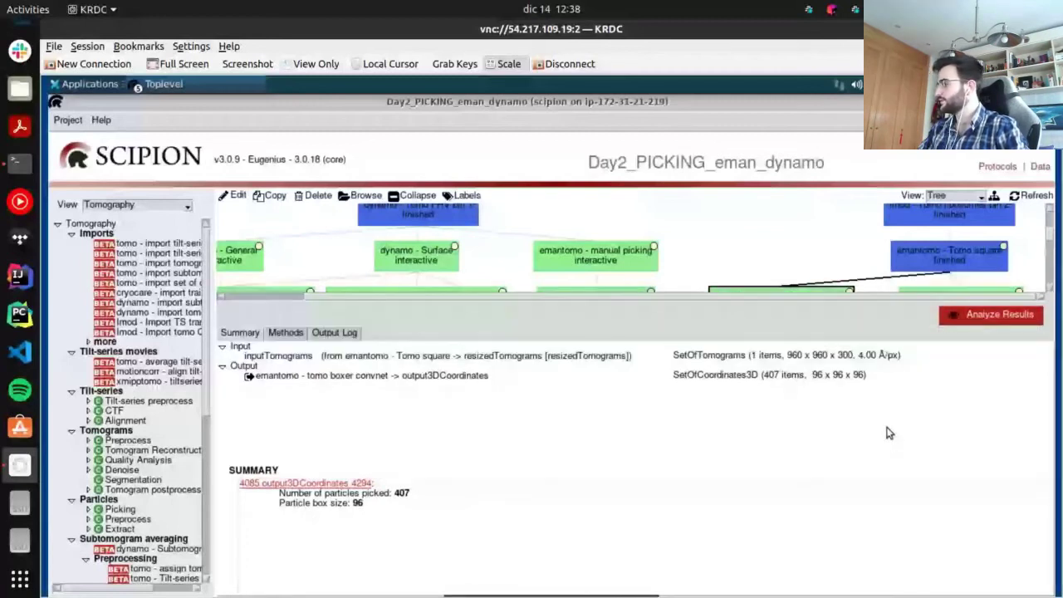
Open the protocol's output 3D coordinates with DynamoDataViewer, select tomogram tomo_IS002_291013_005 in the tomogram list, and close the list
{"action": "left_click", "coordinate": [782, 377]}
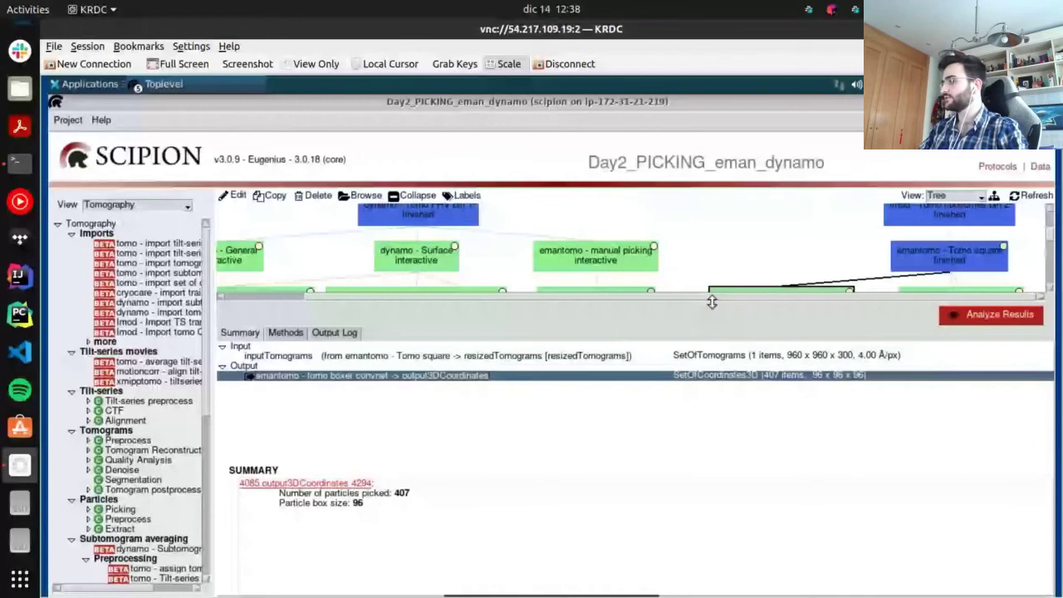
{"action": "left_click_drag", "start_coordinate": [711, 302], "coordinate": [714, 318]}
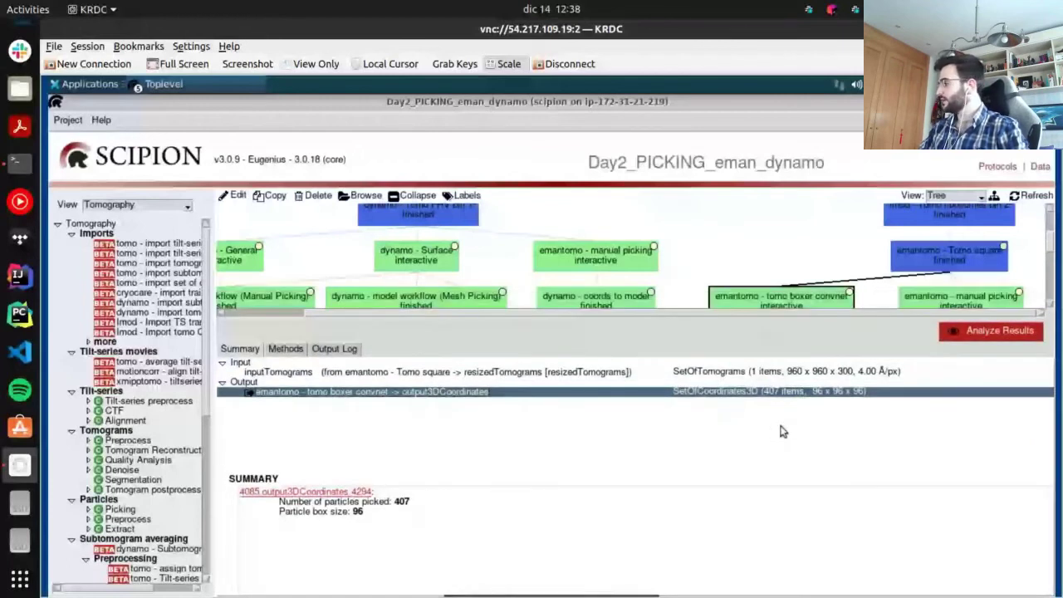
{"action": "right_click", "coordinate": [755, 393]}
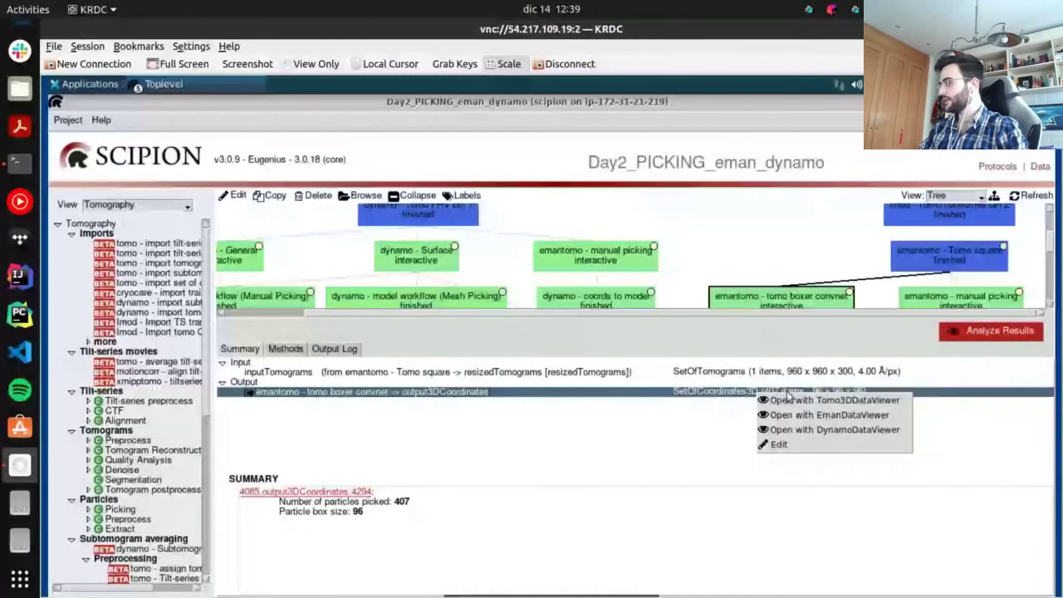
{"action": "left_click", "coordinate": [842, 430]}
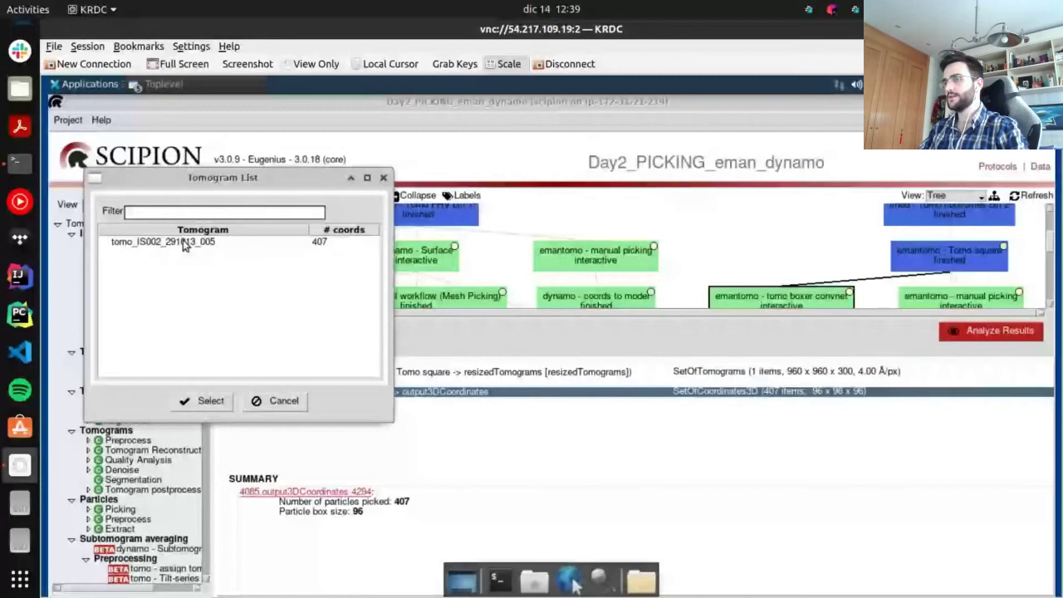
{"action": "left_click", "coordinate": [235, 246]}
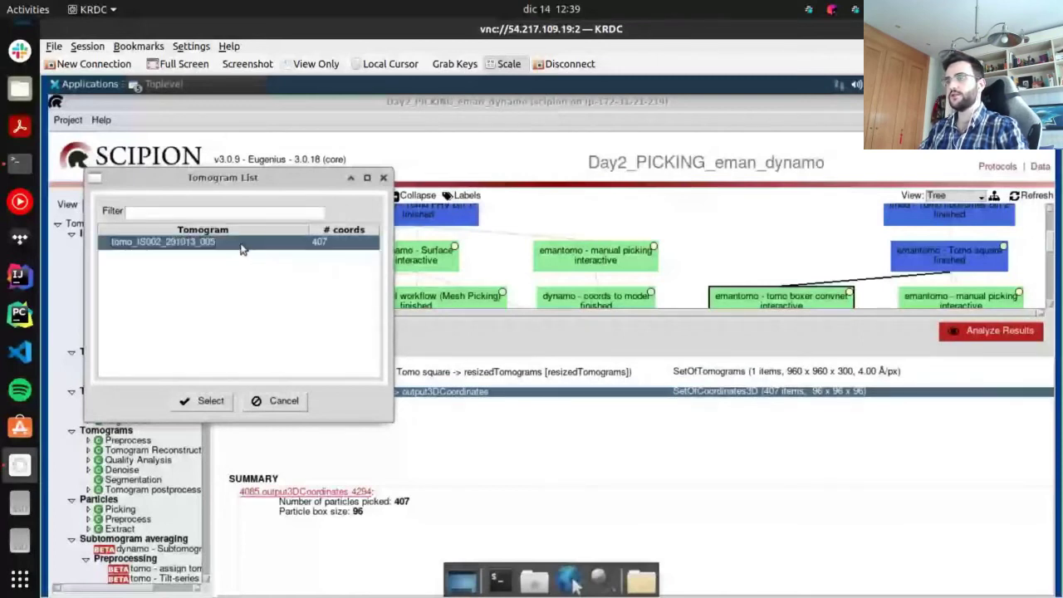
{"action": "left_click_drag", "start_coordinate": [235, 182], "coordinate": [232, 135]}
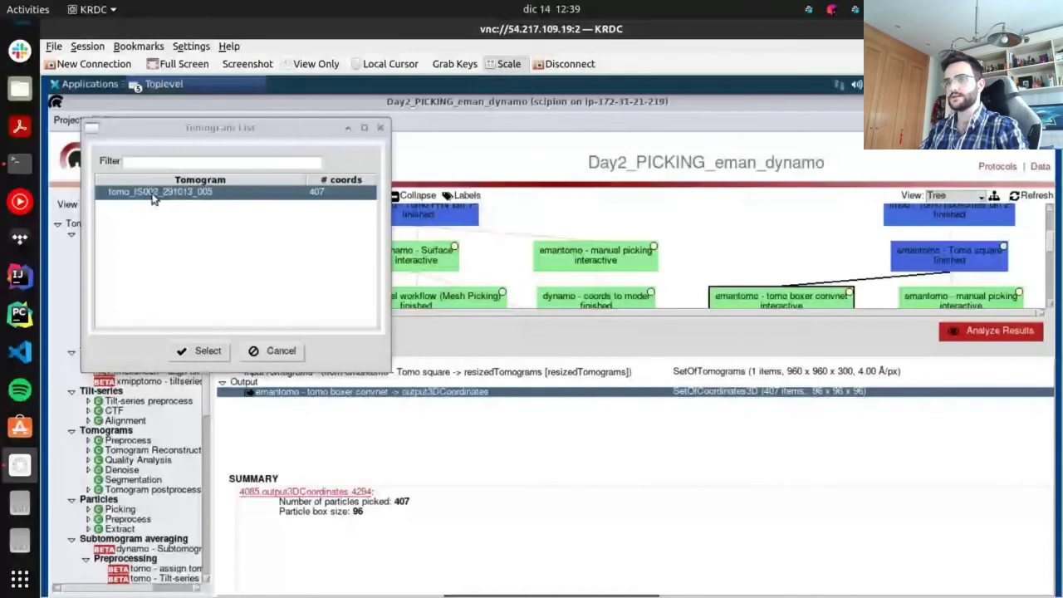
{"action": "left_click", "coordinate": [163, 86]}
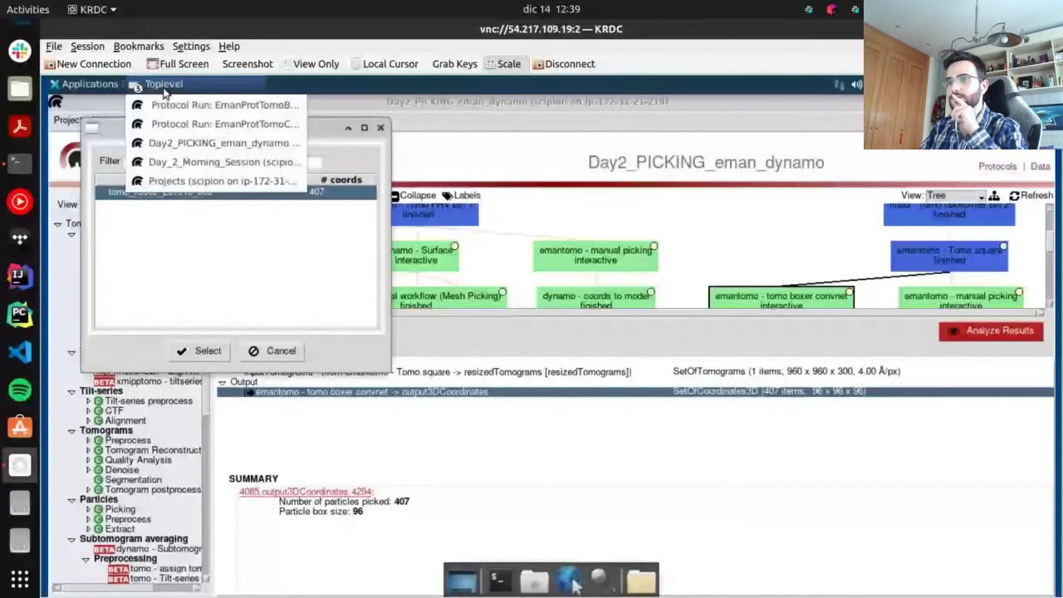
{"action": "left_click", "coordinate": [306, 300]}
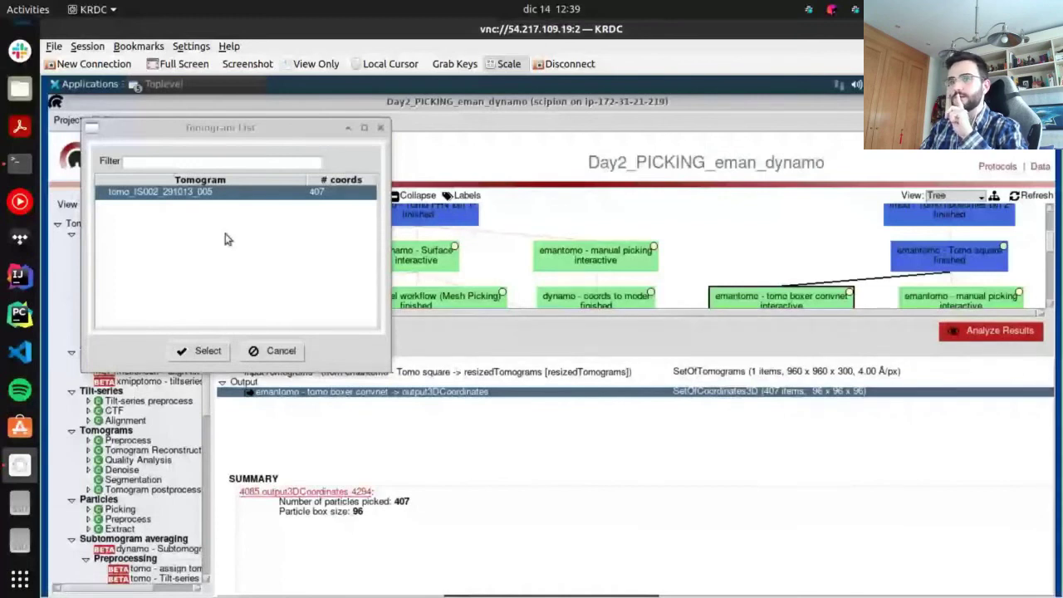
{"action": "key", "text": "Escape"}
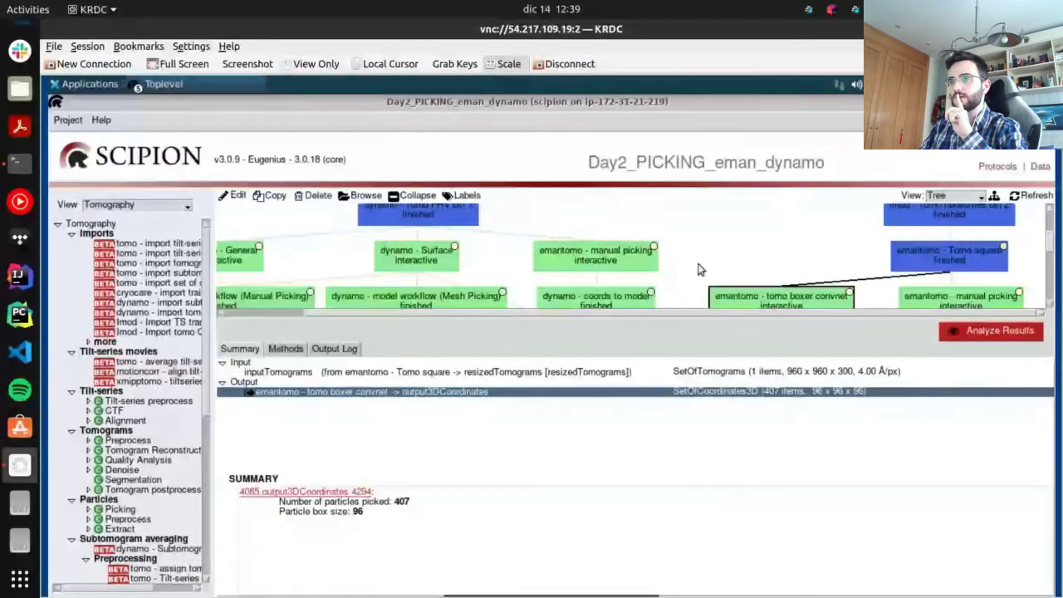
Reopen the convnet's output 3D coordinates for tomogram tomo_IS002_291013_005, and close the tomogram list without saving the protocol output
{"action": "double_click", "coordinate": [761, 389]}
{"action": "left_click", "coordinate": [169, 241]}
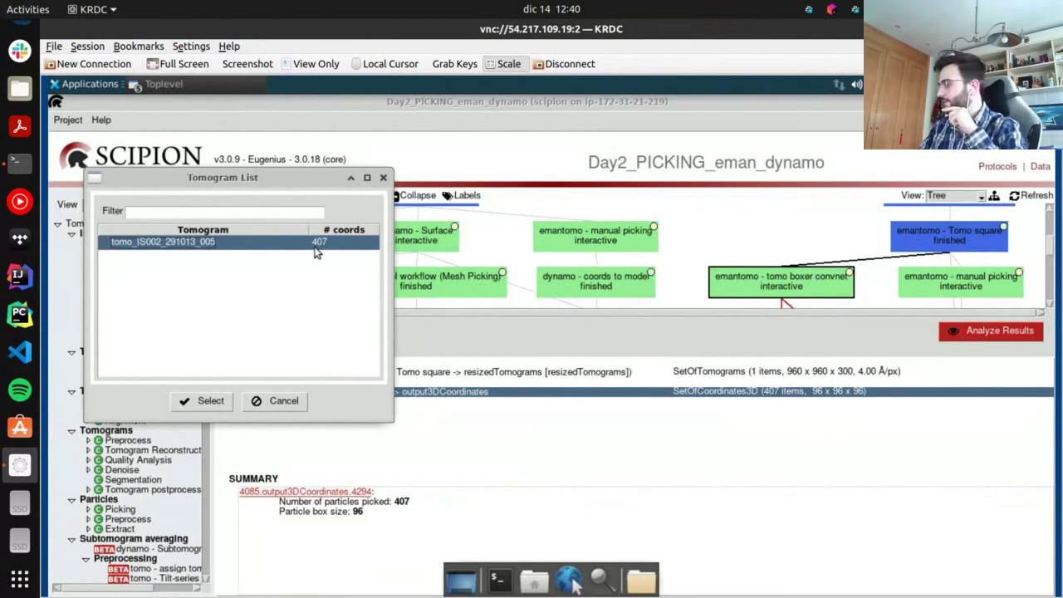
{"action": "left_click", "coordinate": [383, 177]}
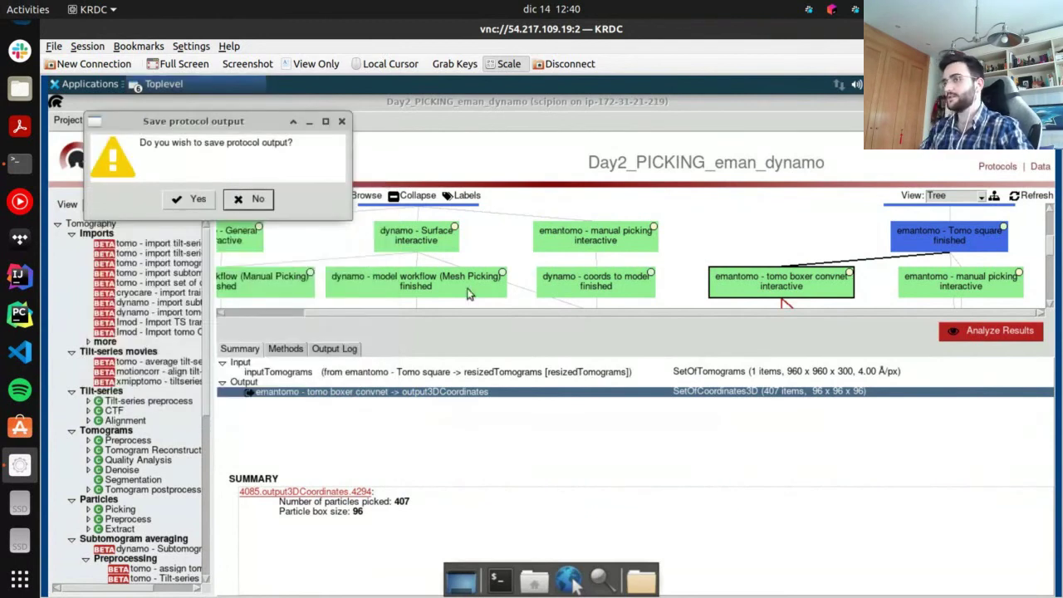
{"action": "left_click", "coordinate": [261, 202]}
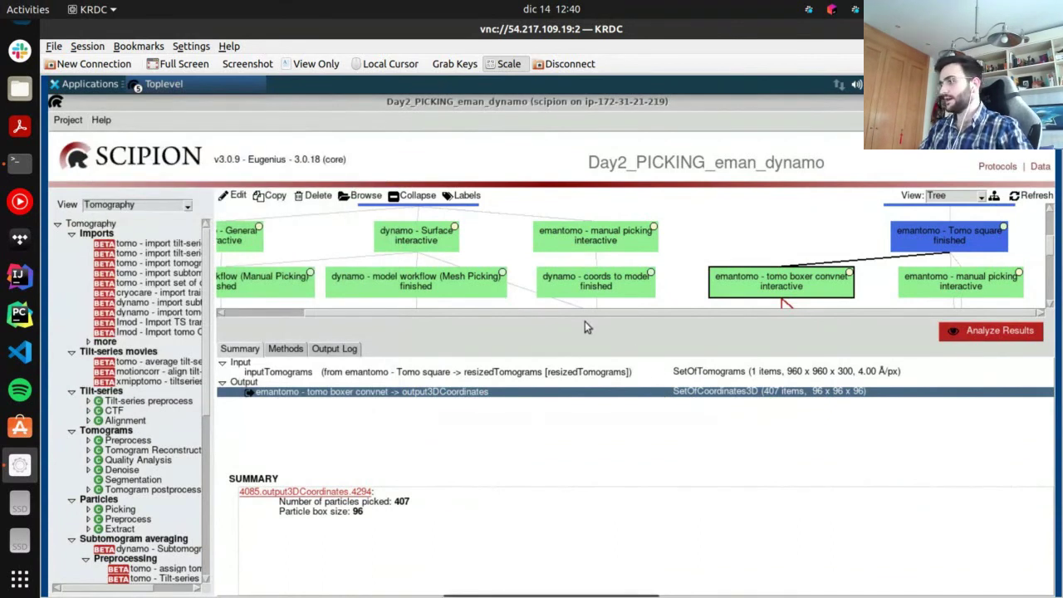
Switch to the Day_2_Morning_Session project and expand the collapsed Tomos Diretional Picking group in the workflow tree
{"action": "scroll", "coordinate": [549, 303], "scroll_direction": "down", "scroll_amount": 1}
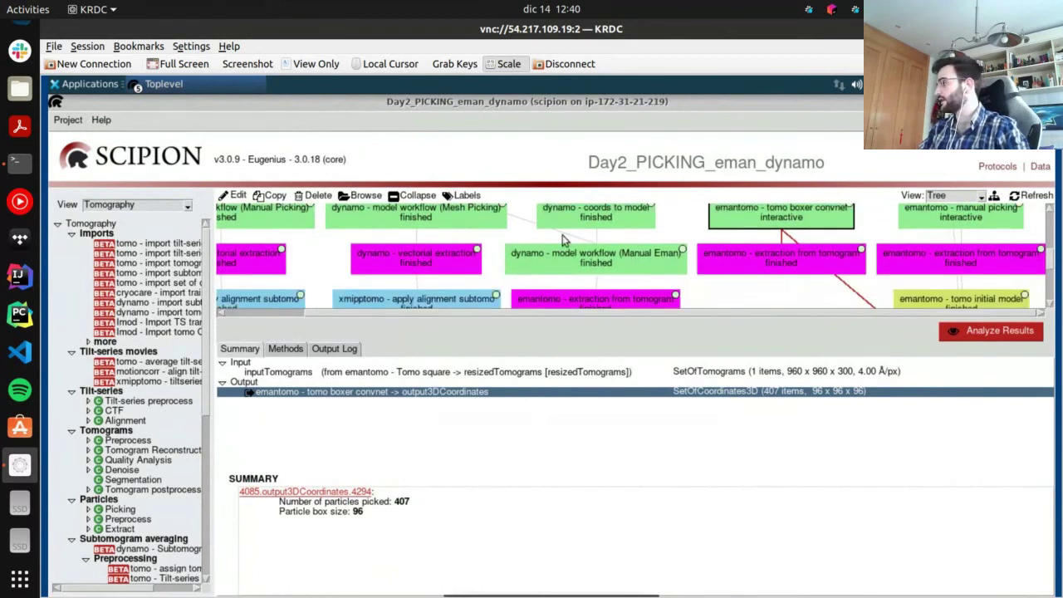
{"action": "left_click", "coordinate": [158, 83]}
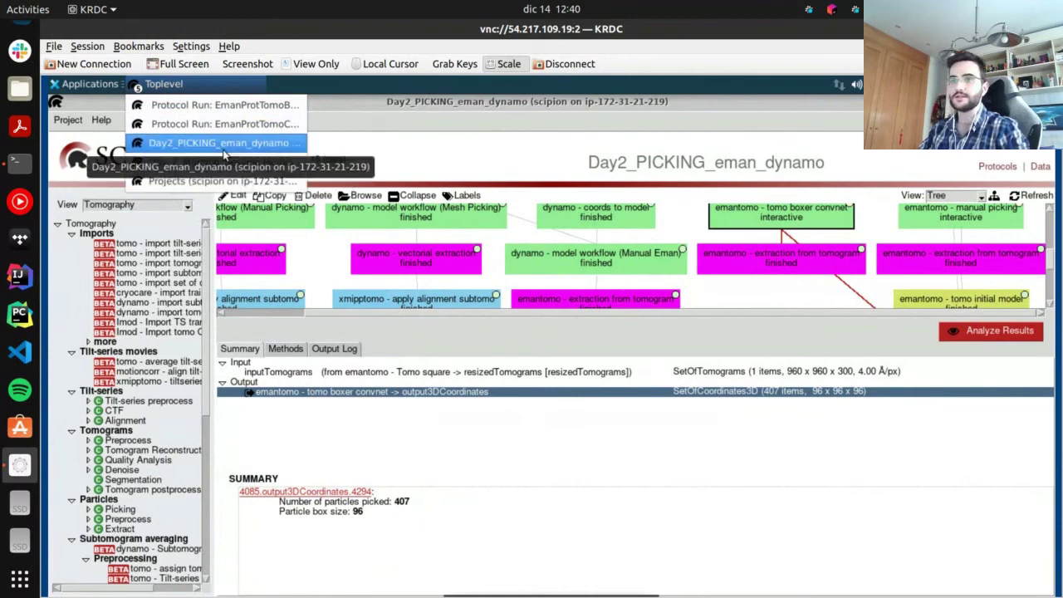
{"action": "left_click", "coordinate": [220, 161]}
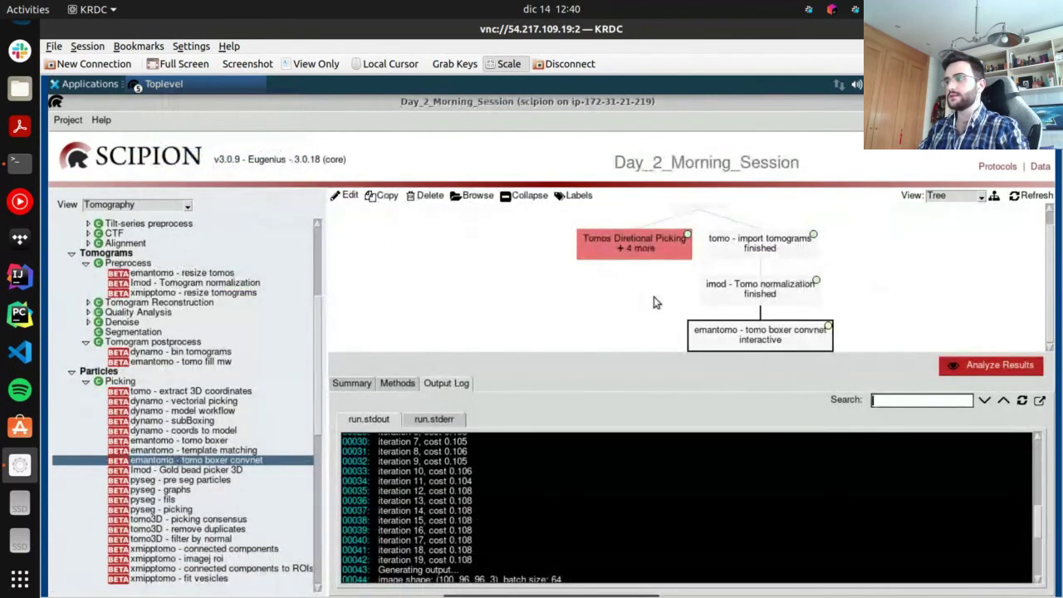
{"action": "left_click", "coordinate": [643, 253]}
{"action": "right_click", "coordinate": [643, 251]}
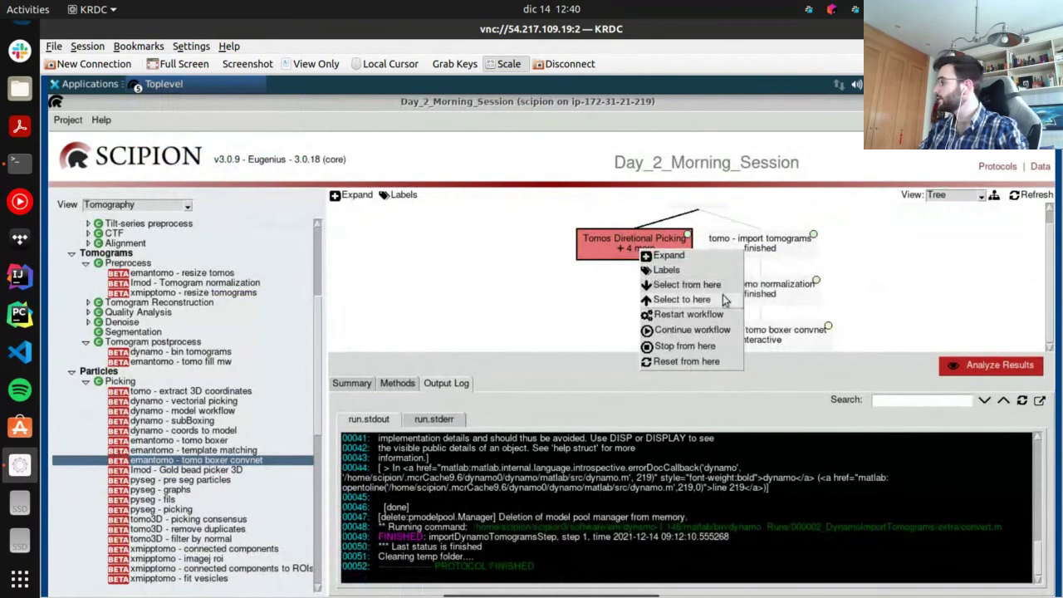
{"action": "left_click", "coordinate": [669, 257]}
{"action": "scroll", "coordinate": [573, 276], "scroll_direction": "down", "scroll_amount": 1}
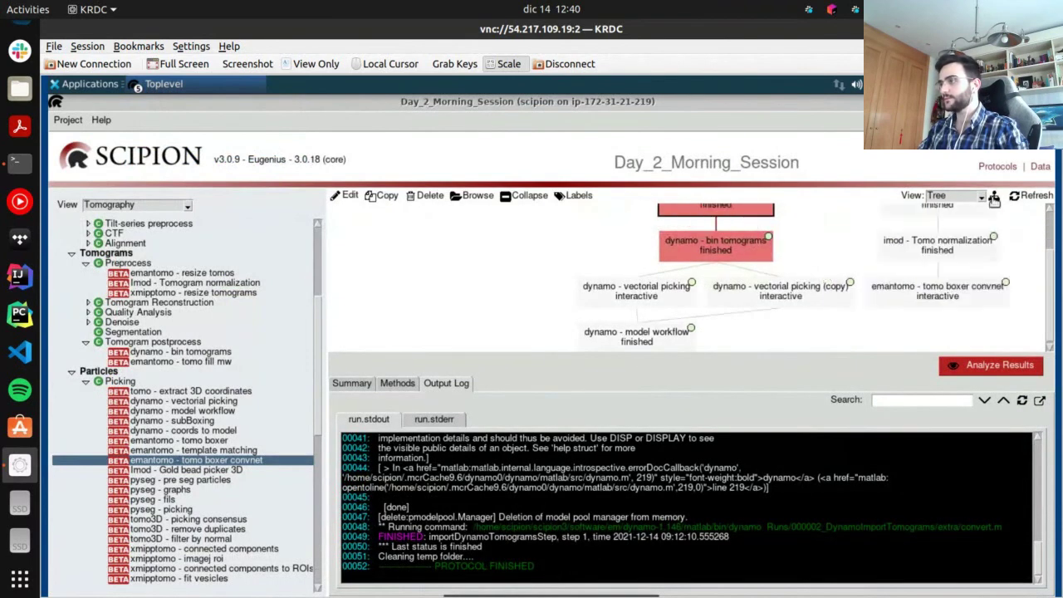
Open the dynamo model workflow's output 3D coordinates with Tomo3DDataViewer and inspect the listed tomogram's points from several angles
{"action": "left_click", "coordinate": [616, 290]}
{"action": "left_click", "coordinate": [671, 347]}
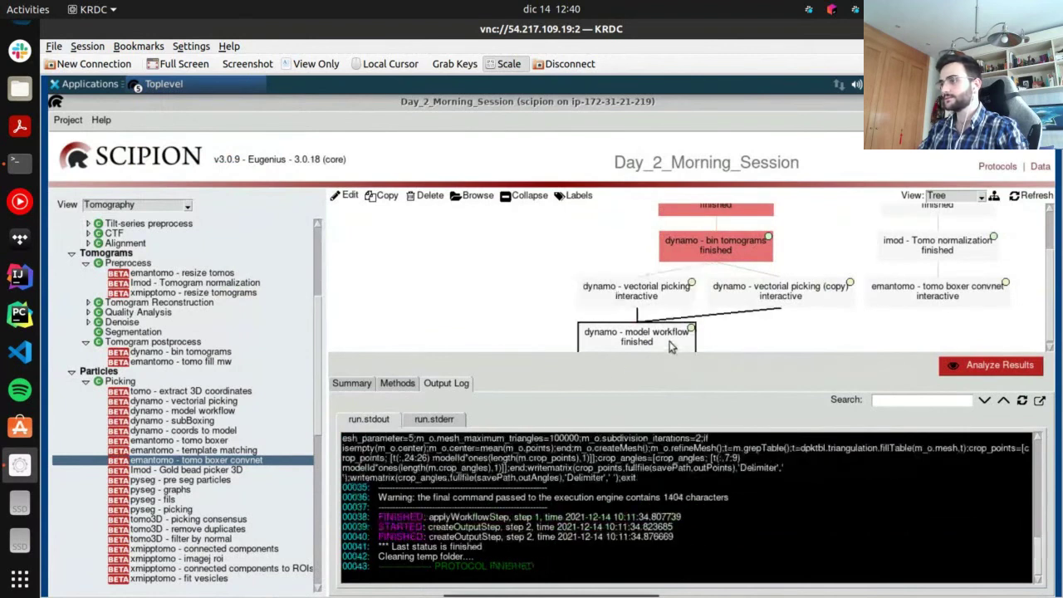
{"action": "left_click", "coordinate": [370, 386]}
{"action": "right_click", "coordinate": [760, 439]}
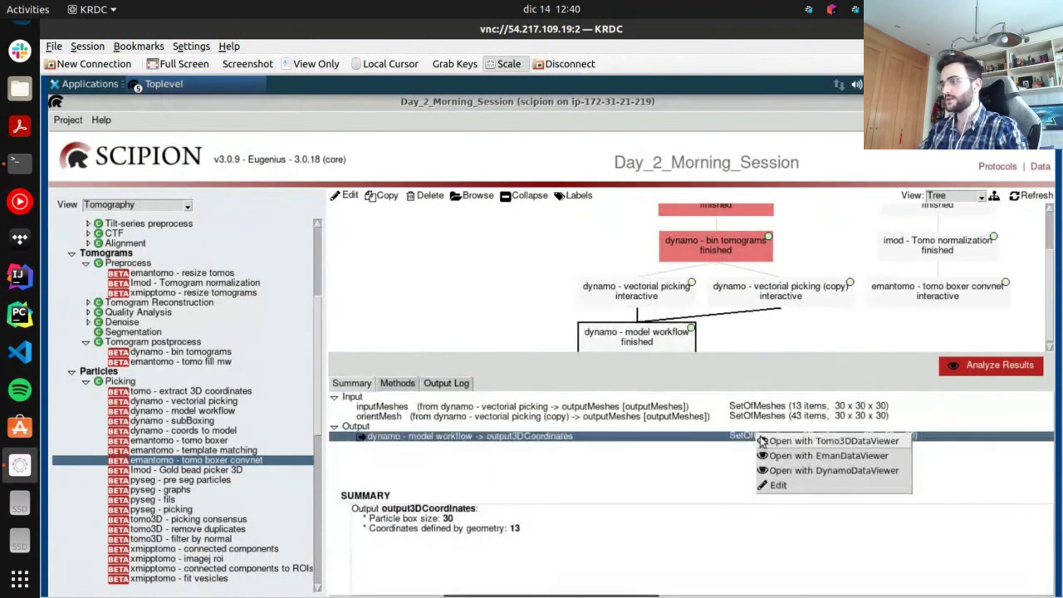
{"action": "left_click", "coordinate": [762, 440]}
{"action": "double_click", "coordinate": [151, 242]}
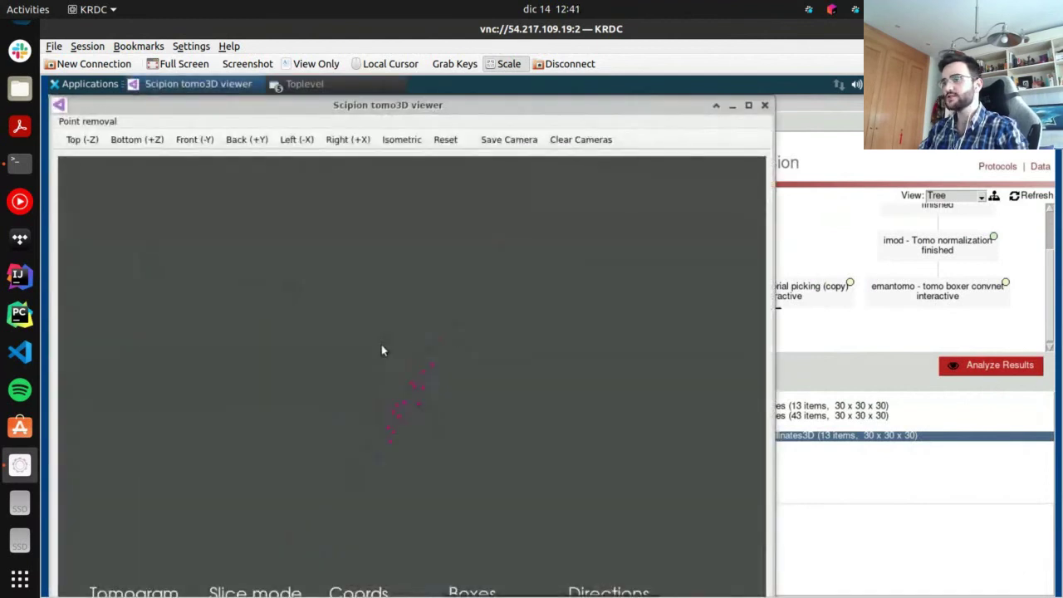
{"action": "left_click_drag", "start_coordinate": [451, 387], "coordinate": [426, 339]}
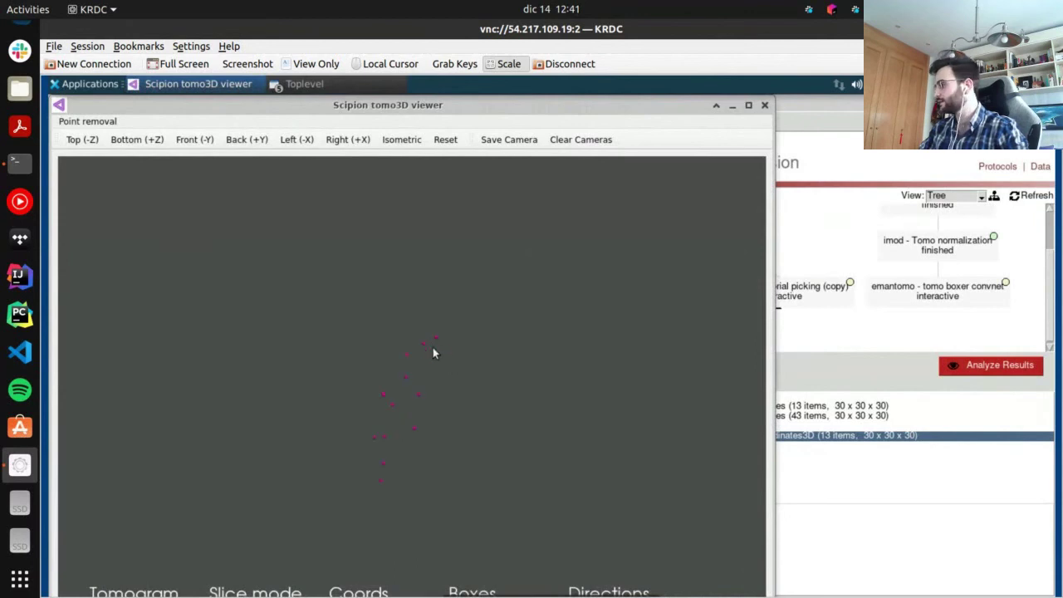
{"action": "scroll", "coordinate": [383, 398], "scroll_direction": "up", "scroll_amount": 3}
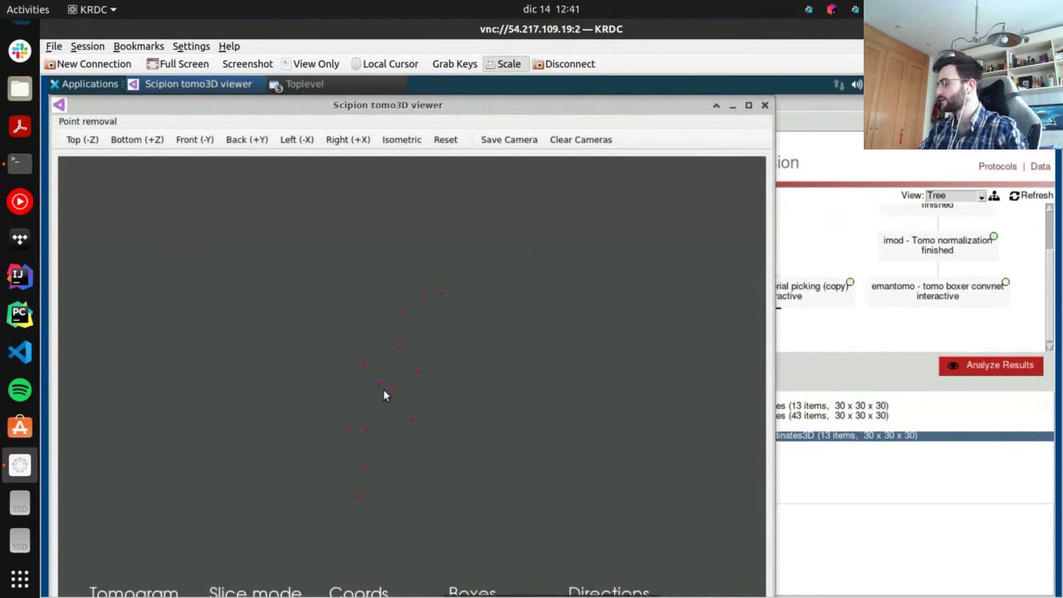
{"action": "left_click_drag", "start_coordinate": [383, 388], "coordinate": [363, 399]}
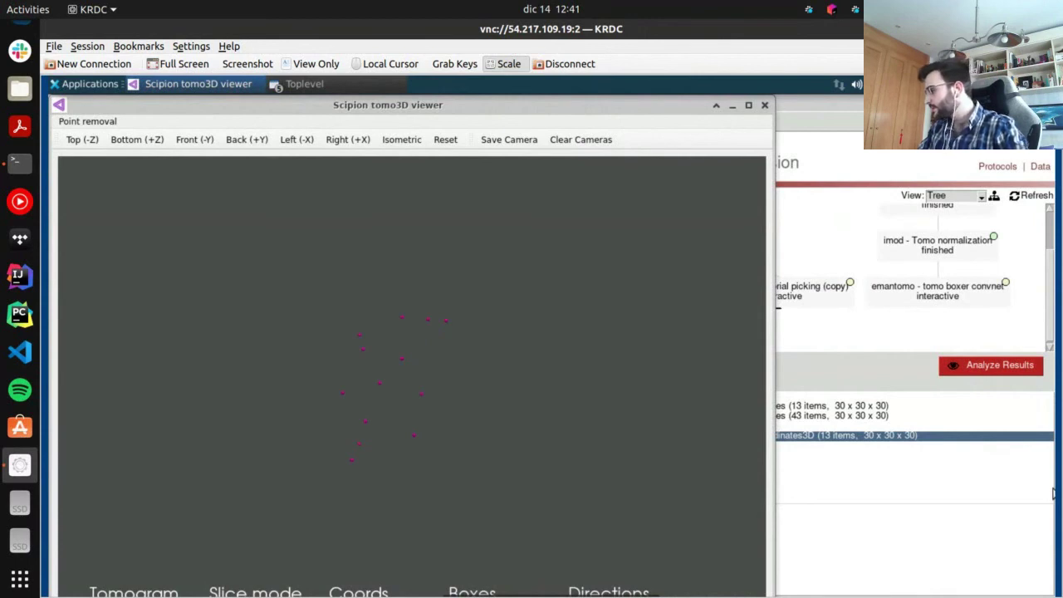
{"action": "left_click_drag", "start_coordinate": [407, 343], "coordinate": [454, 388]}
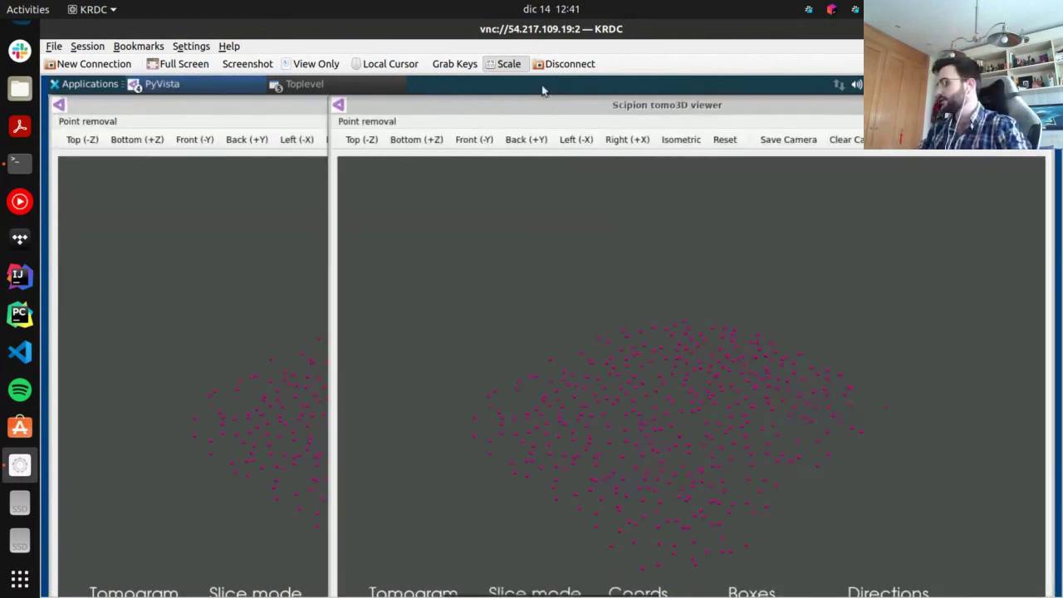
Close the duplicate viewers of the dense coordinate set and maximize the remaining one to inspect its points
{"action": "left_click_drag", "start_coordinate": [541, 105], "coordinate": [261, 106]}
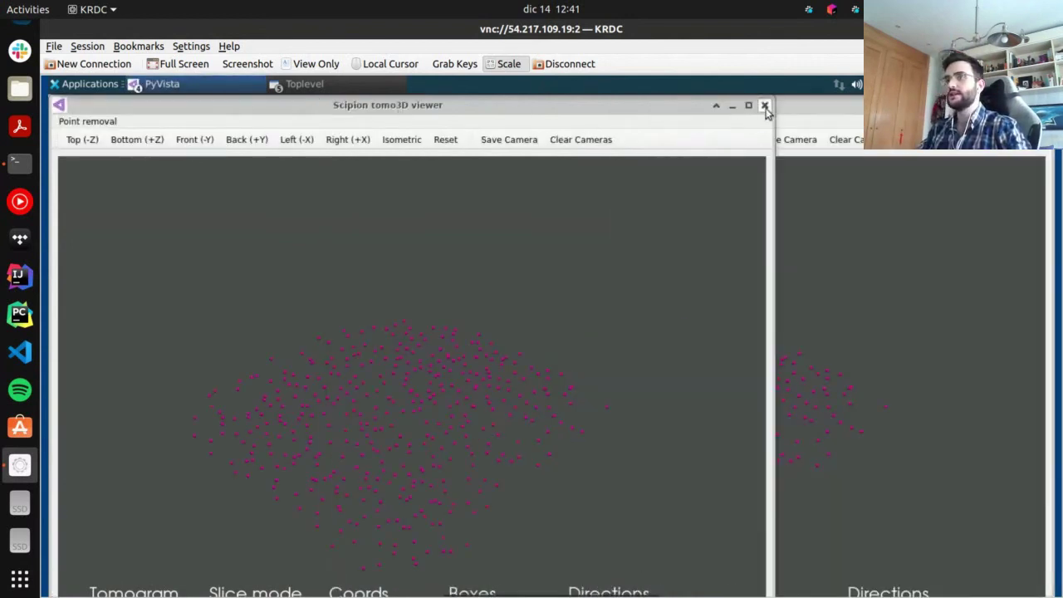
{"action": "left_click", "coordinate": [764, 106]}
{"action": "left_click_drag", "start_coordinate": [764, 107], "coordinate": [660, 177]}
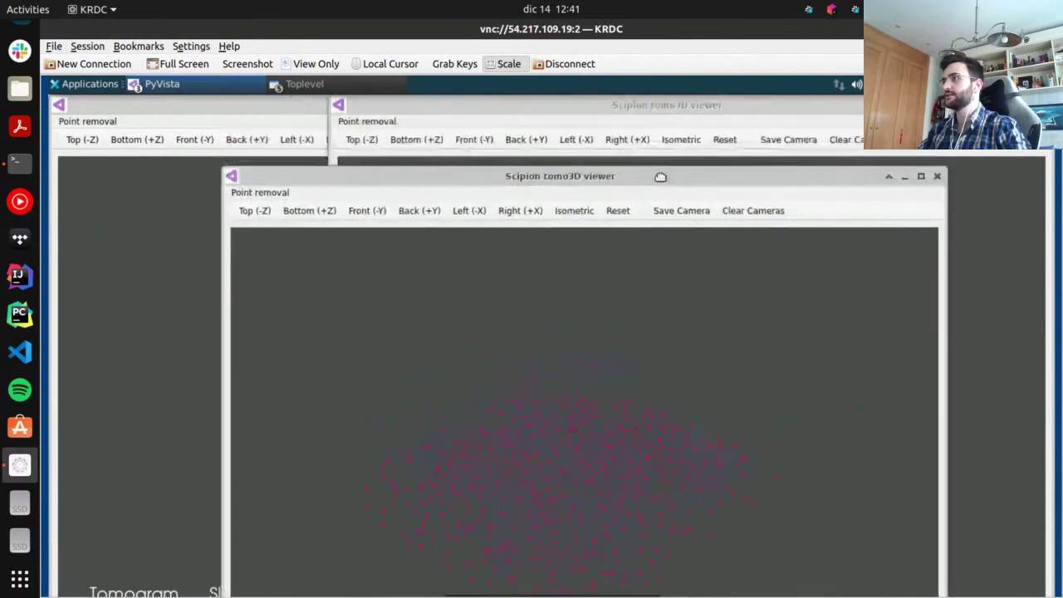
{"action": "left_click", "coordinate": [647, 115]}
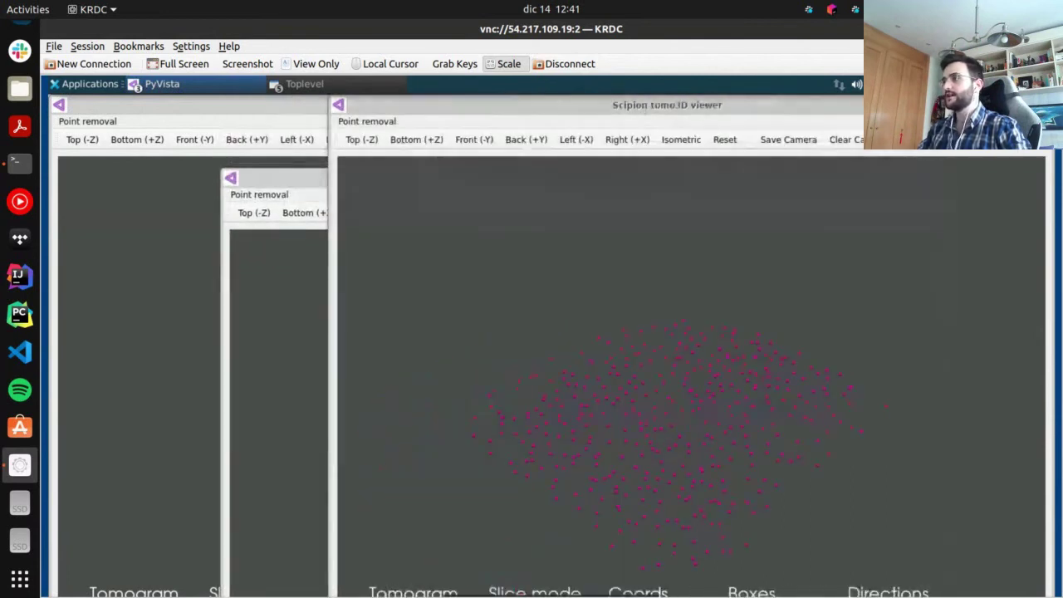
{"action": "left_click_drag", "start_coordinate": [603, 173], "coordinate": [574, 105]}
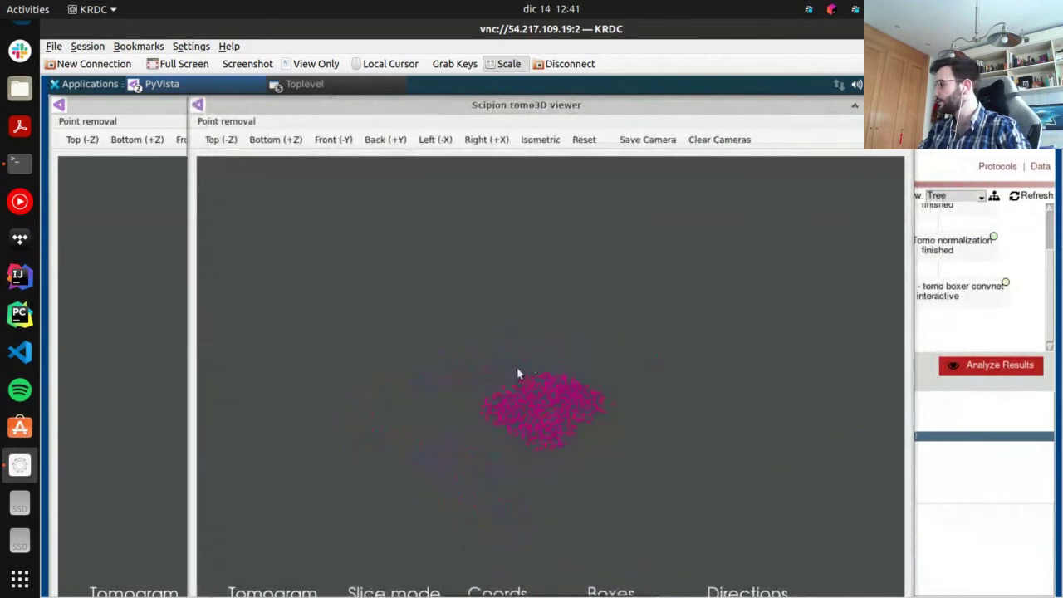
{"action": "scroll", "coordinate": [535, 436], "scroll_direction": "up", "scroll_amount": 4}
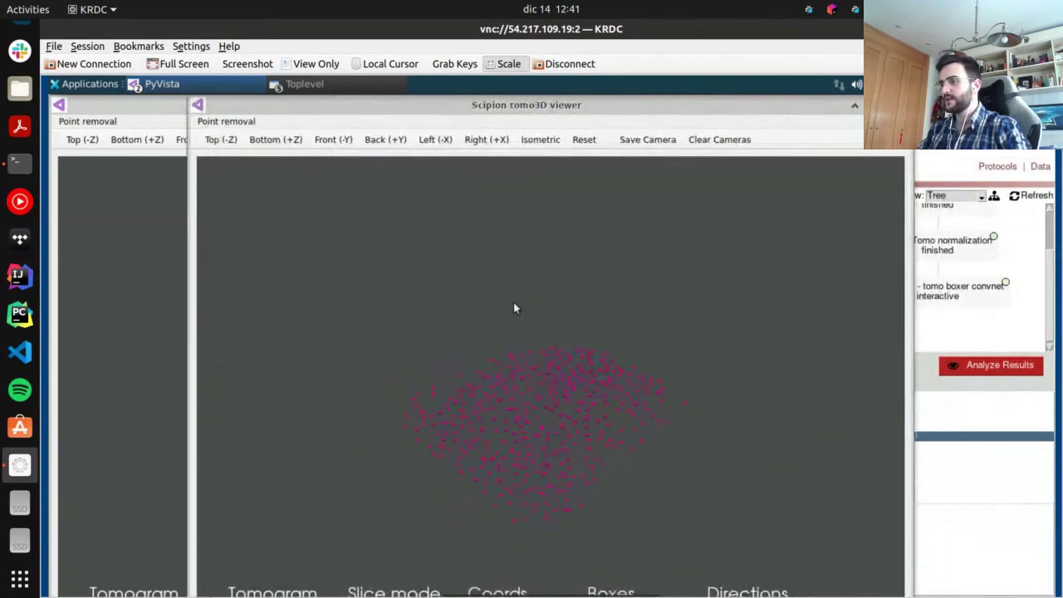
{"action": "left_click_drag", "start_coordinate": [513, 304], "coordinate": [460, 277]}
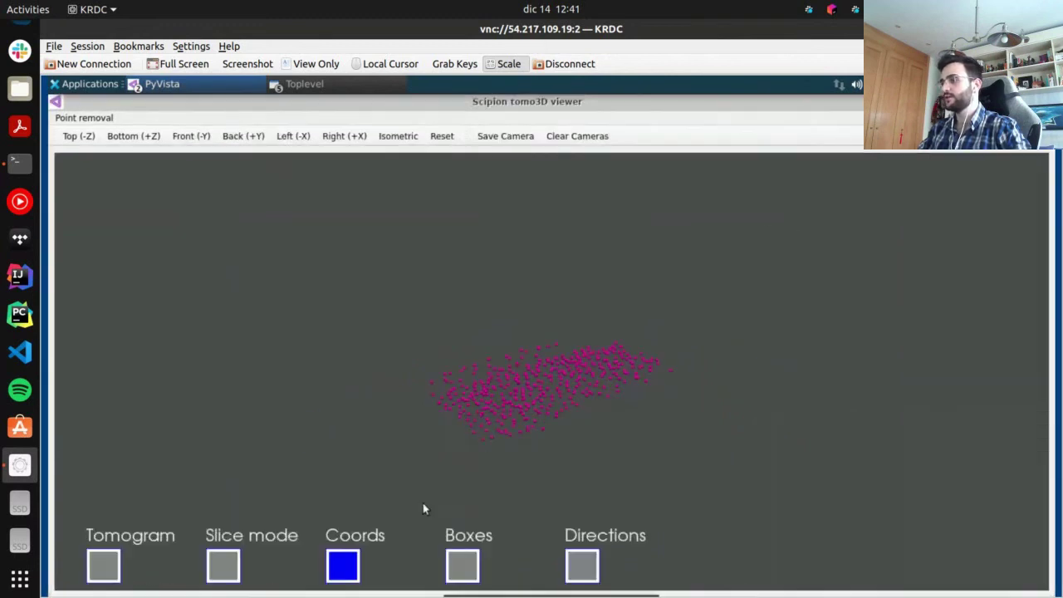
{"action": "left_click_drag", "start_coordinate": [548, 398], "coordinate": [558, 444]}
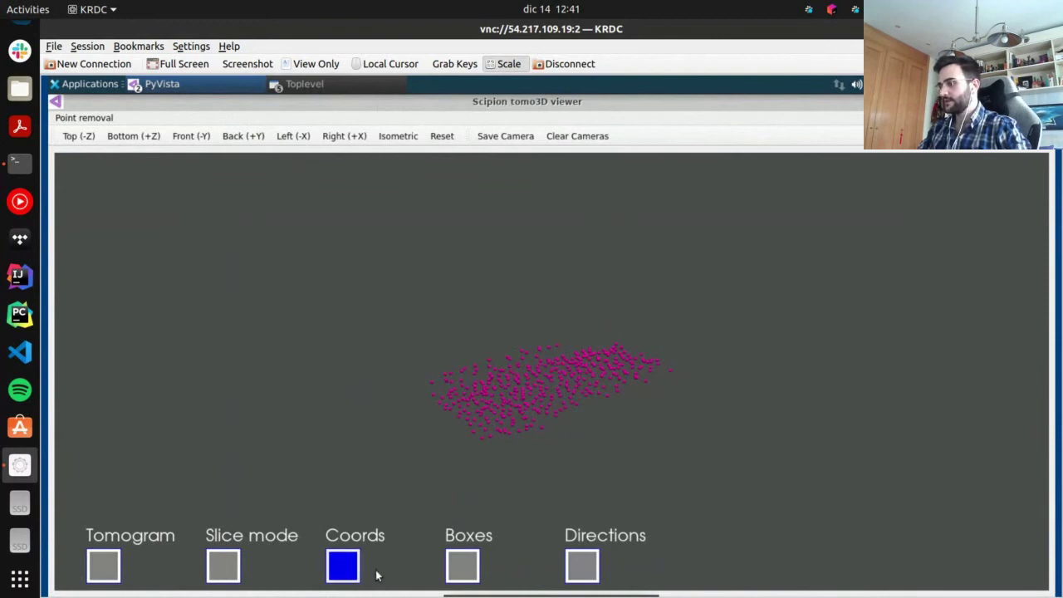
Display the direction vectors of the coordinates, examine them from the side, and hide them again
{"action": "left_click", "coordinate": [581, 565]}
{"action": "left_click_drag", "start_coordinate": [577, 453], "coordinate": [538, 379]}
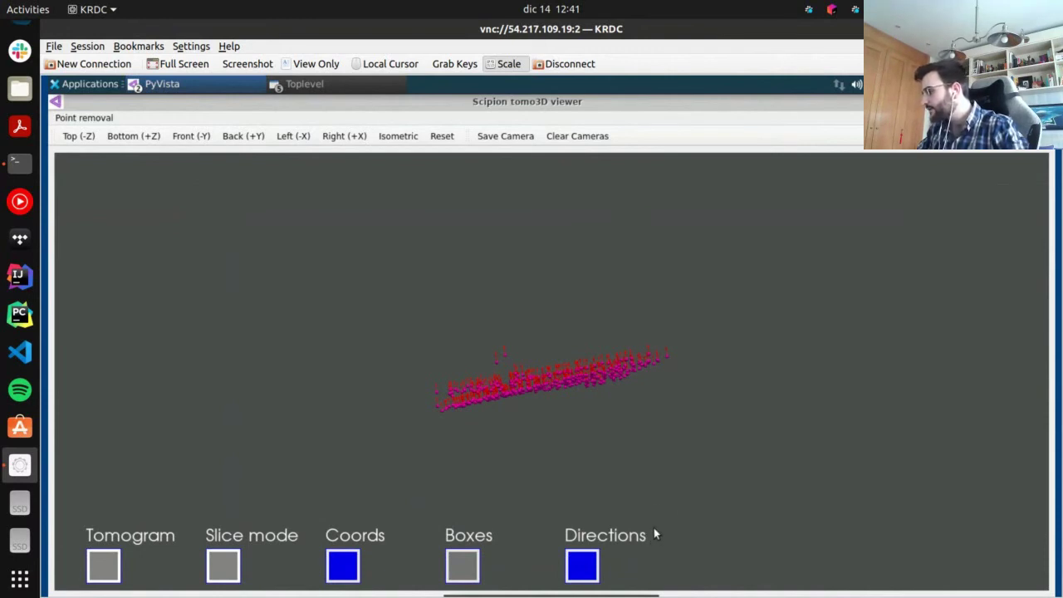
{"action": "left_click", "coordinate": [582, 566]}
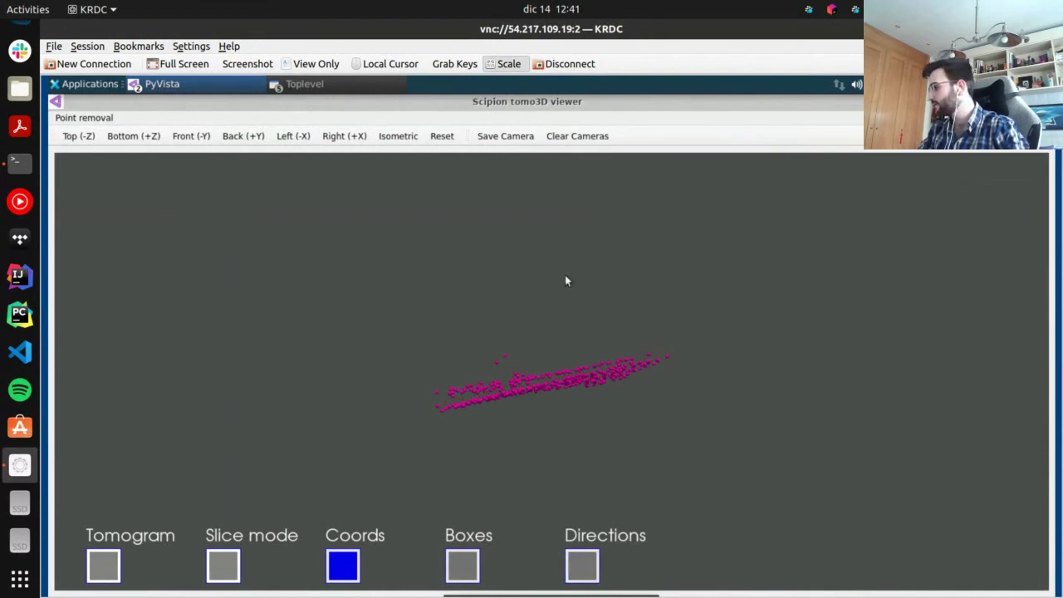
{"action": "left_click_drag", "start_coordinate": [564, 279], "coordinate": [545, 438]}
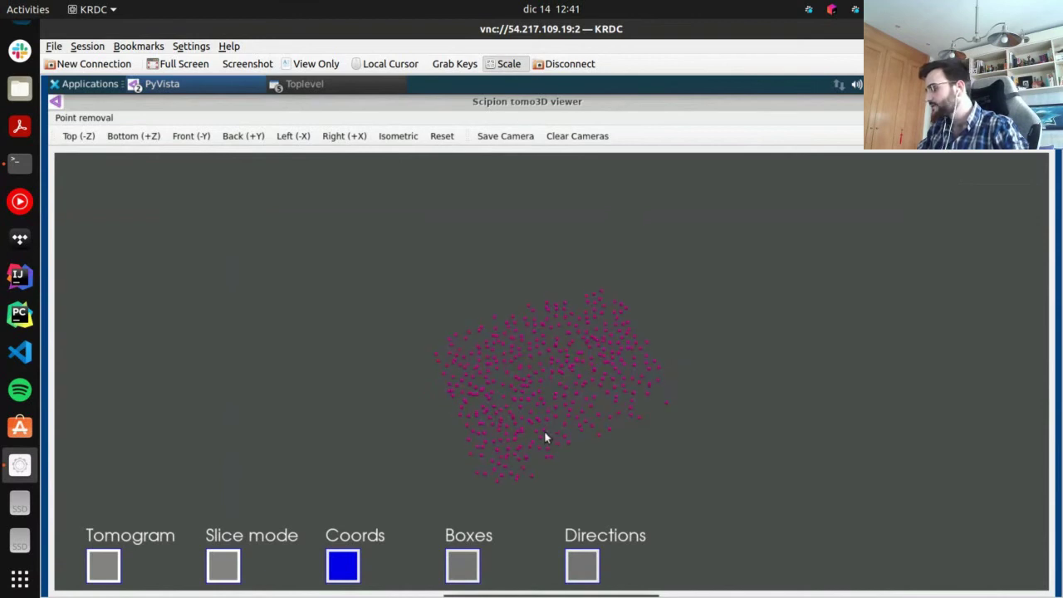
Show the tomogram volume together with the coordinates, compare them from several angles, and hide the volume
{"action": "left_click", "coordinate": [104, 566]}
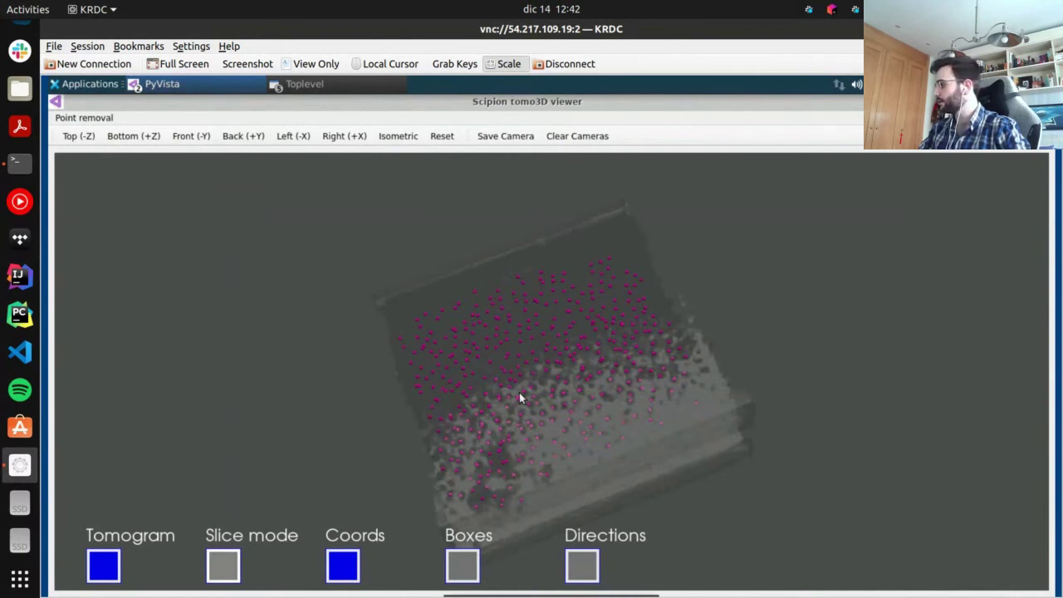
{"action": "left_click_drag", "start_coordinate": [519, 396], "coordinate": [616, 363]}
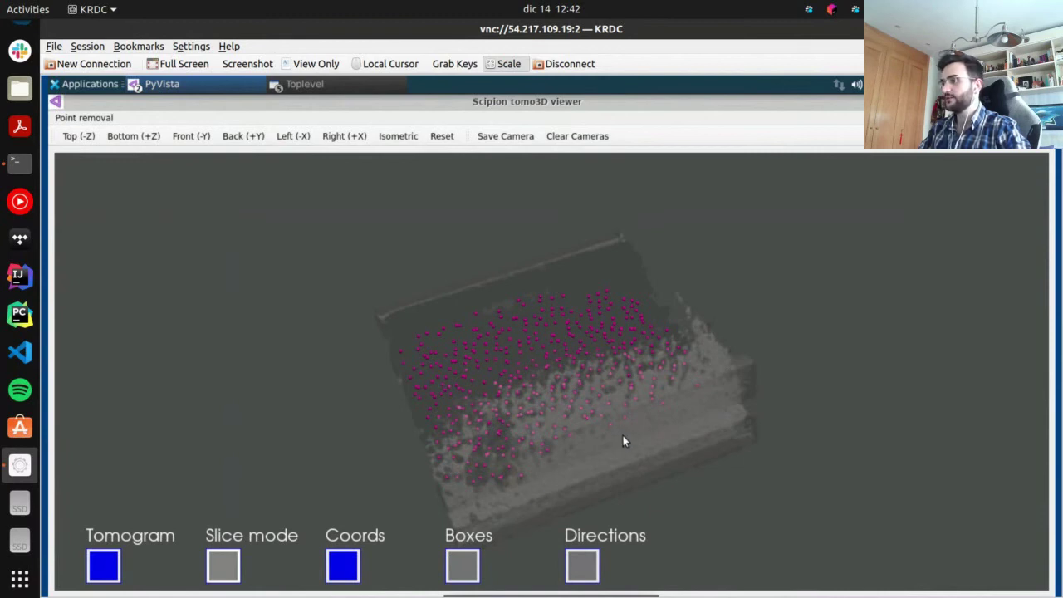
{"action": "left_click_drag", "start_coordinate": [623, 436], "coordinate": [628, 439]}
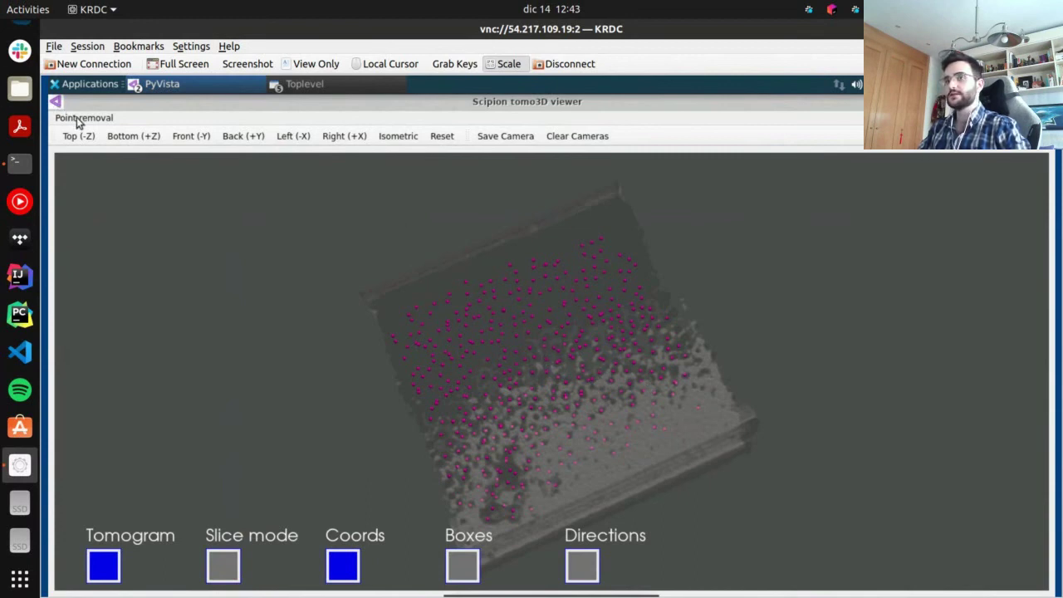
{"action": "left_click", "coordinate": [119, 561]}
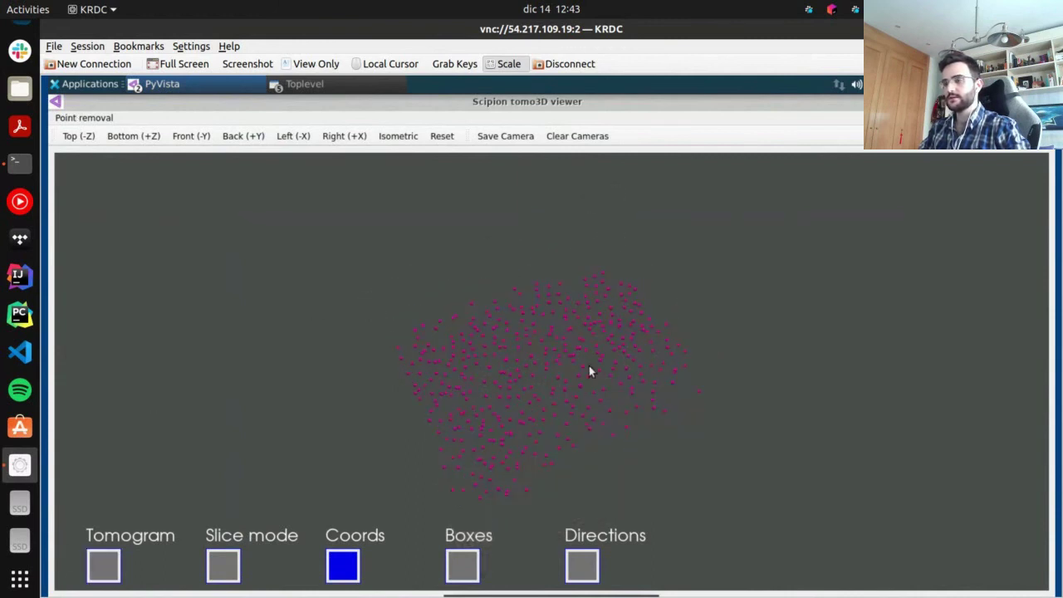
Activate the point removal tool, examine the dense point cloud from several angles, and close its enlarged viewer
{"action": "left_click_drag", "start_coordinate": [589, 366], "coordinate": [384, 397]}
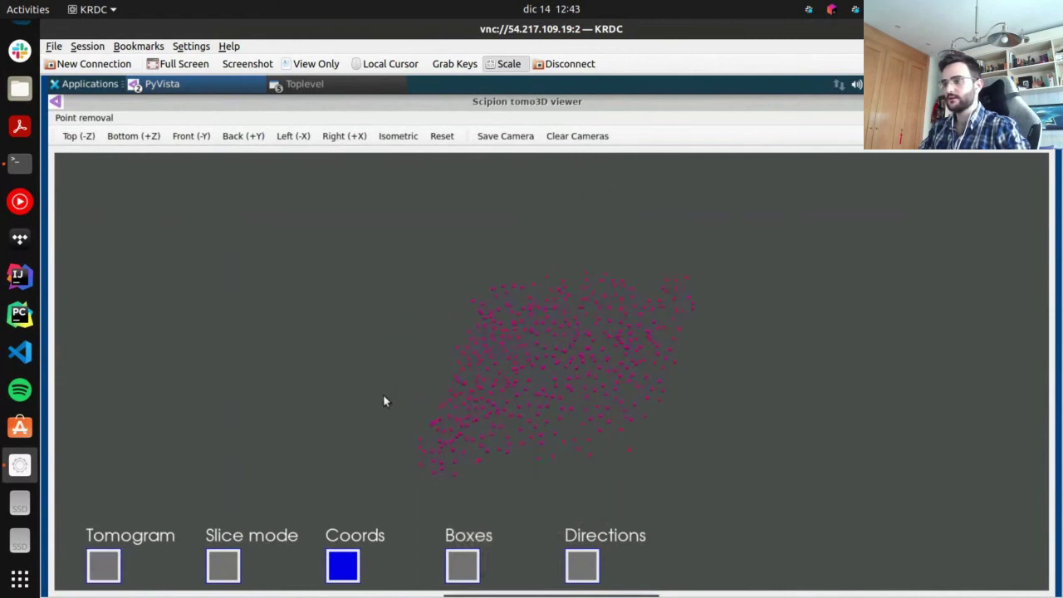
{"action": "left_click", "coordinate": [84, 118]}
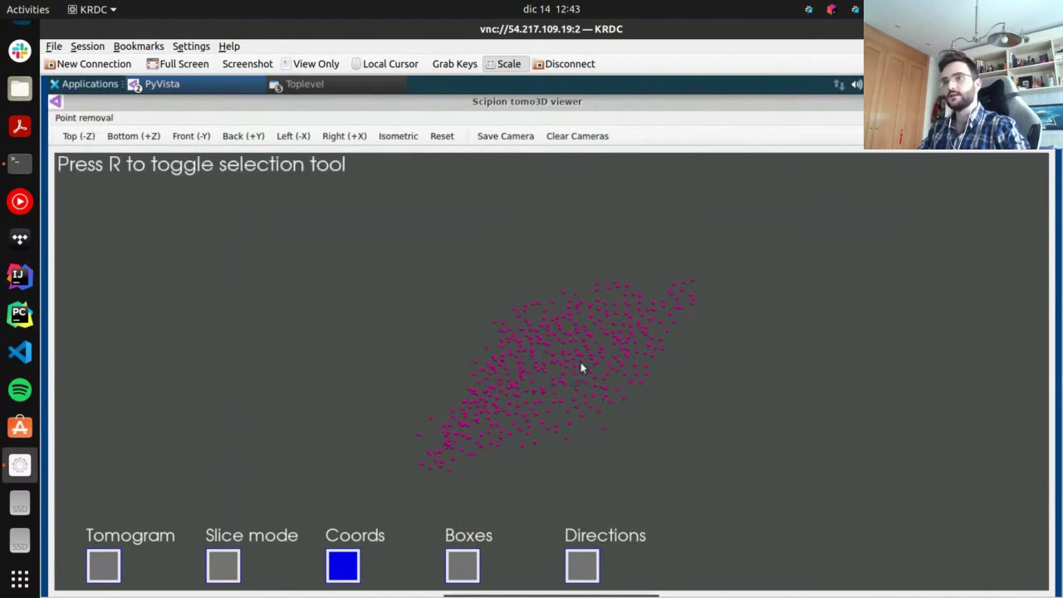
{"action": "left_click_drag", "start_coordinate": [580, 368], "coordinate": [441, 457]}
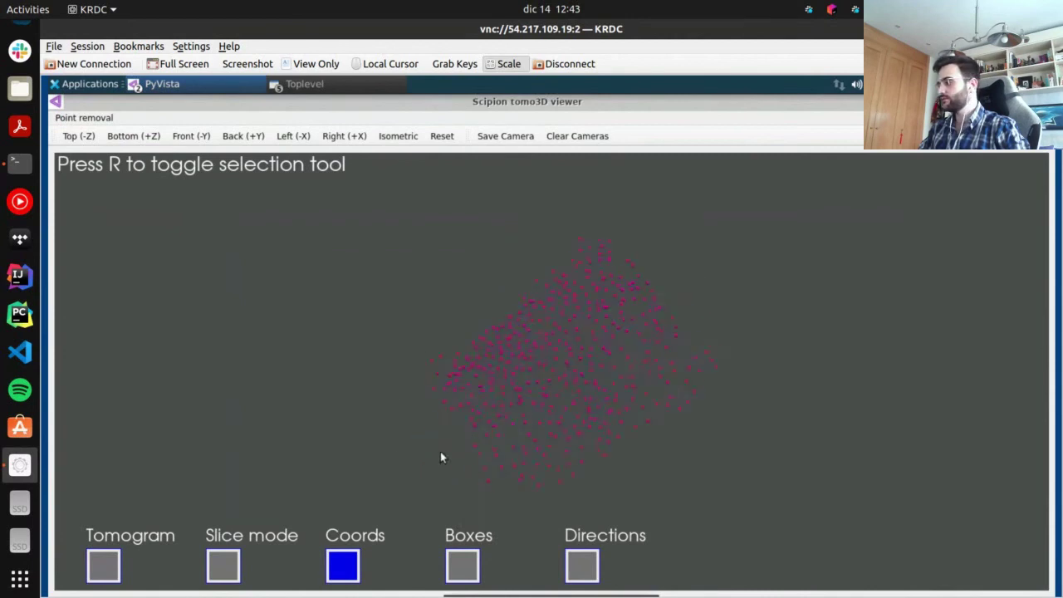
{"action": "left_click_drag", "start_coordinate": [439, 379], "coordinate": [253, 305]}
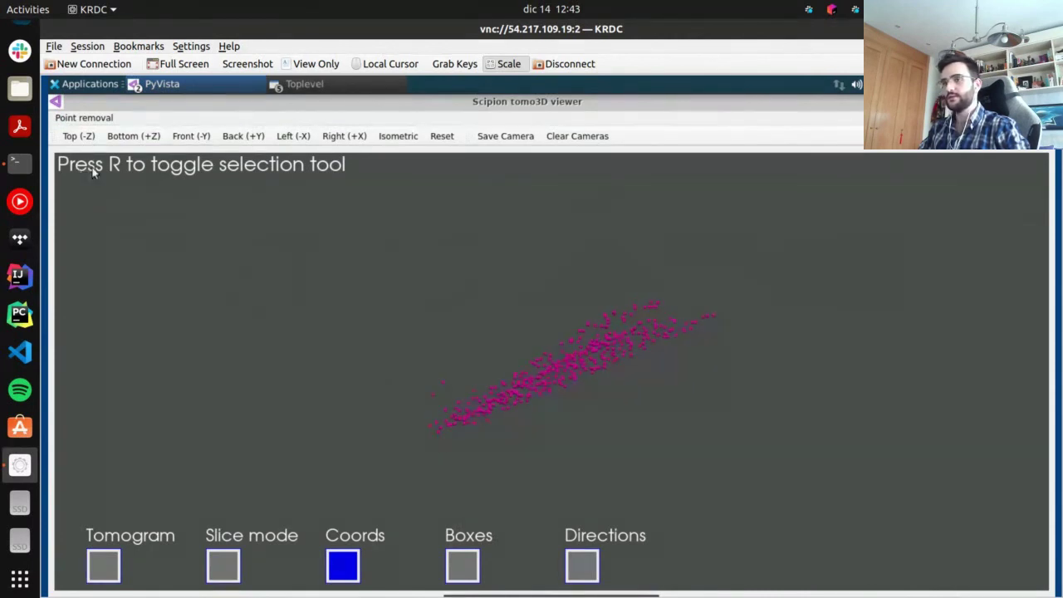
{"action": "left_click_drag", "start_coordinate": [255, 239], "coordinate": [344, 319]}
{"action": "left_click_drag", "start_coordinate": [233, 258], "coordinate": [458, 407]}
{"action": "left_click_drag", "start_coordinate": [356, 304], "coordinate": [745, 292]}
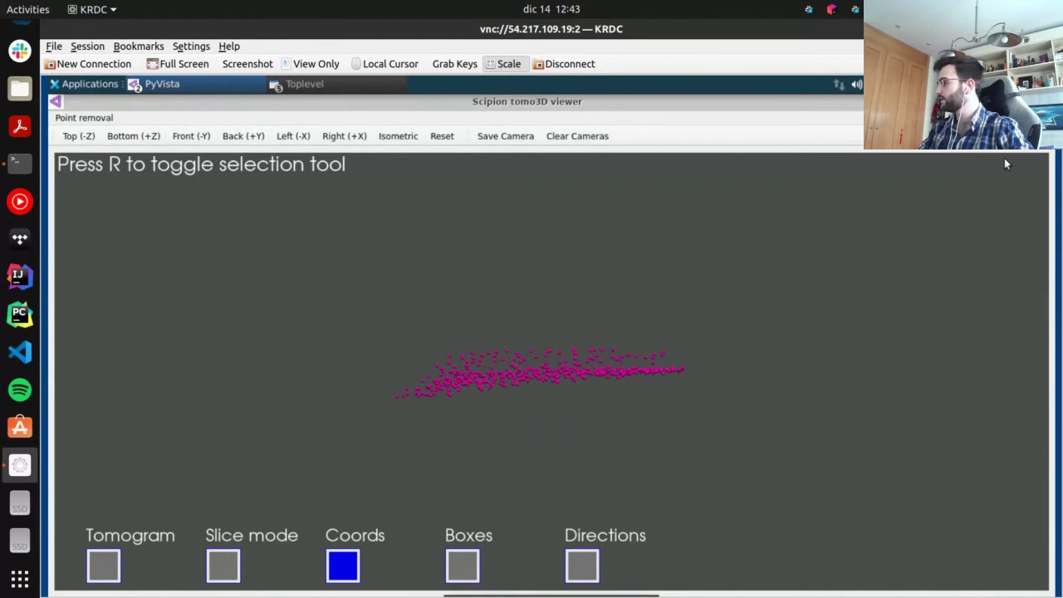
{"action": "key", "text": "super+Down"}
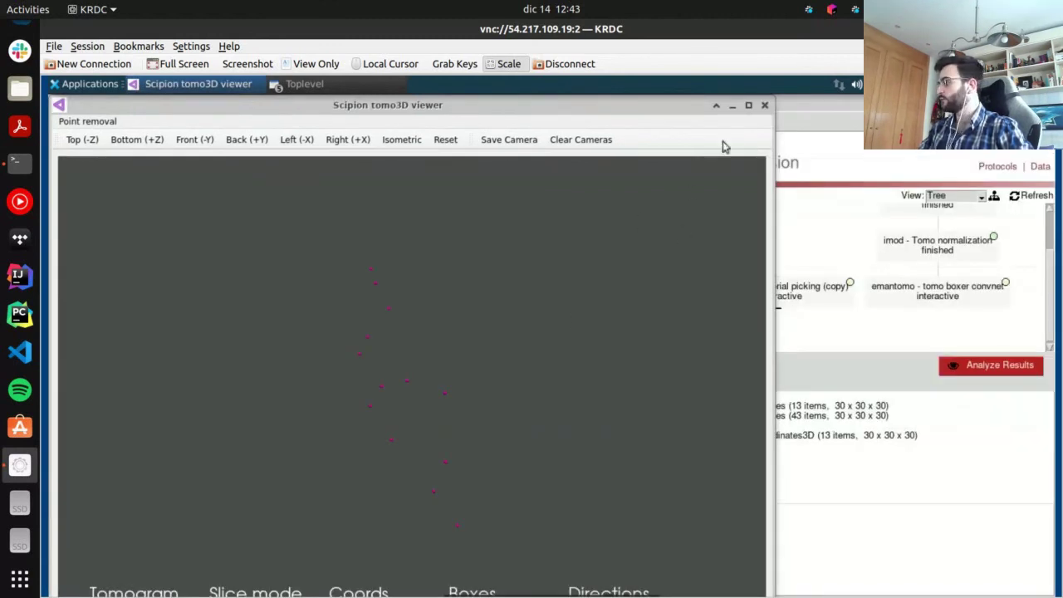
Close the 13-coordinate viewer and its tomogram list without saving the output, and switch to the Day2_PICKING_eman_dynamo project
{"action": "left_click", "coordinate": [764, 104]}
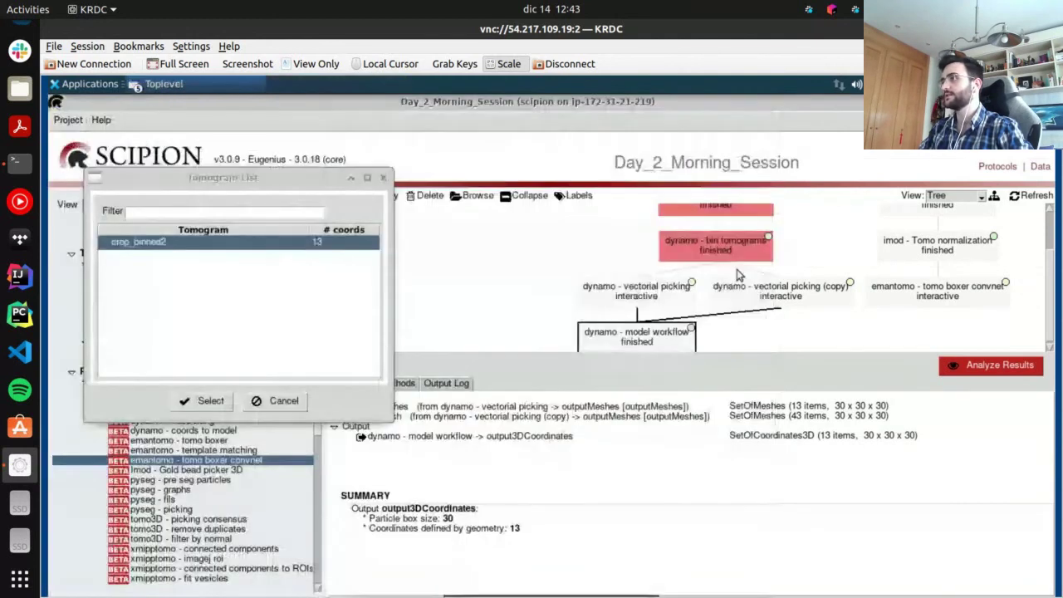
{"action": "left_click", "coordinate": [280, 399]}
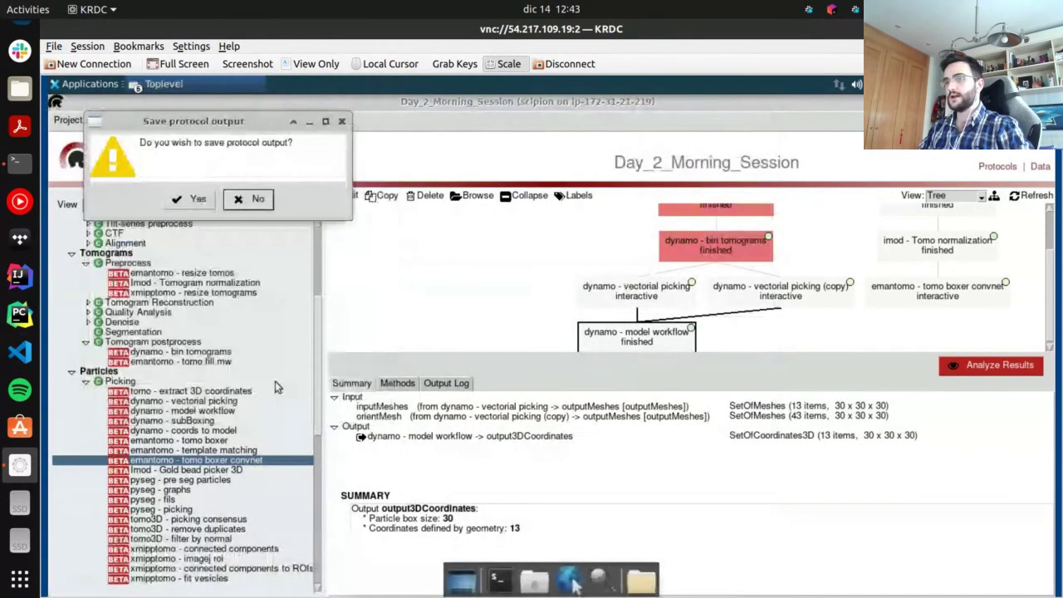
{"action": "left_click", "coordinate": [243, 202]}
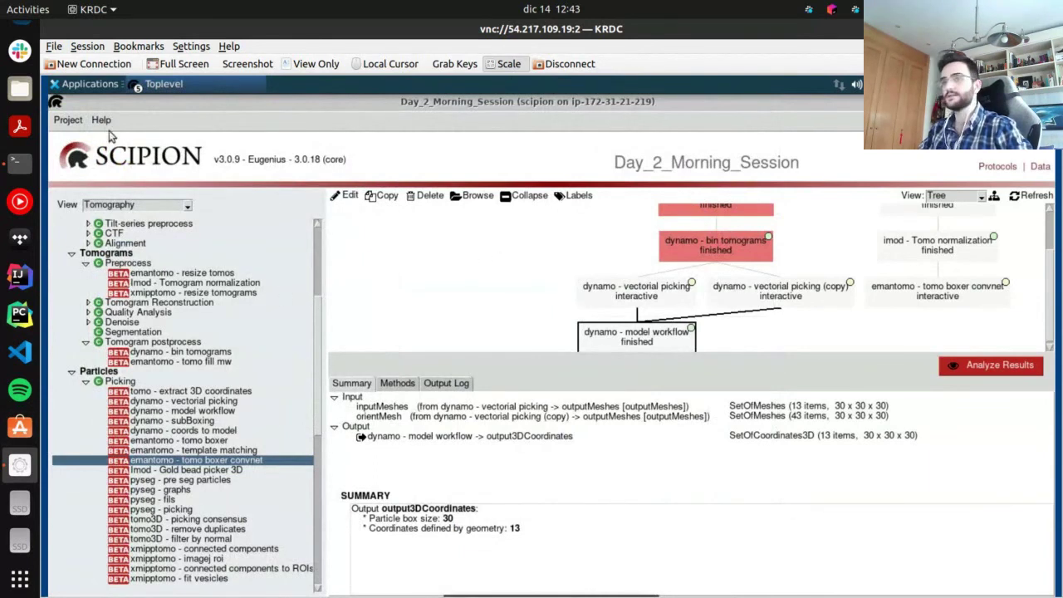
{"action": "left_click", "coordinate": [183, 86]}
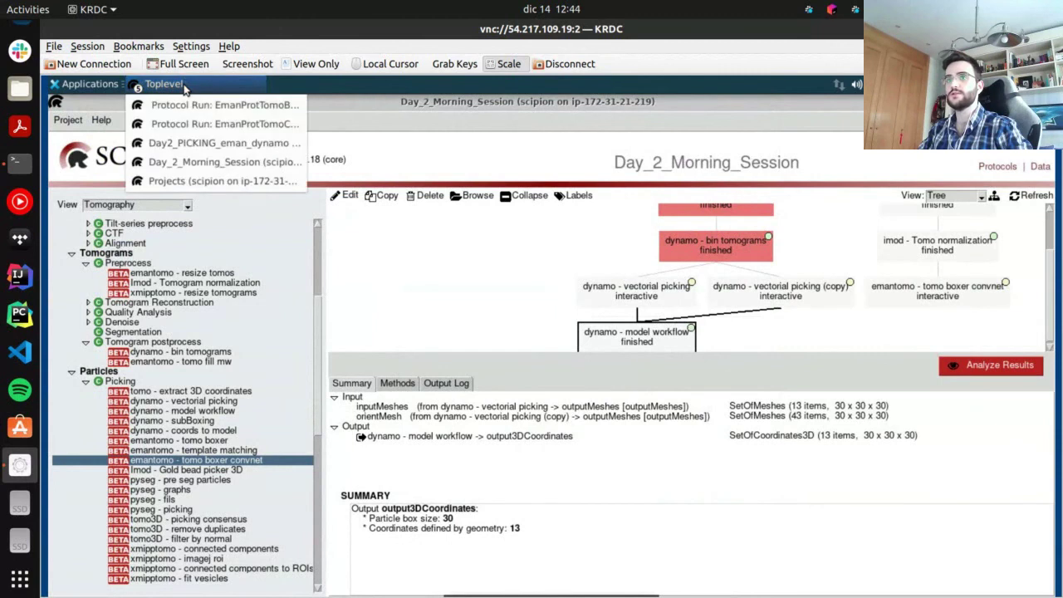
{"action": "left_click", "coordinate": [221, 143]}
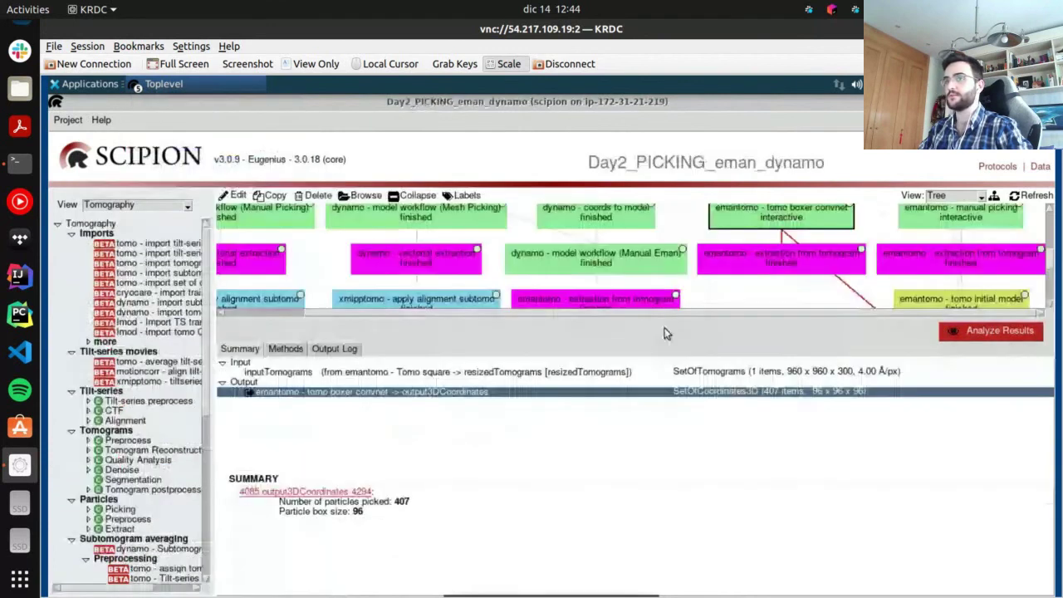
Open a new emantomo - extraction from tomogram protocol from the Extract group under Particles and move its form clear
{"action": "scroll", "coordinate": [818, 281], "scroll_direction": "up", "scroll_amount": 2}
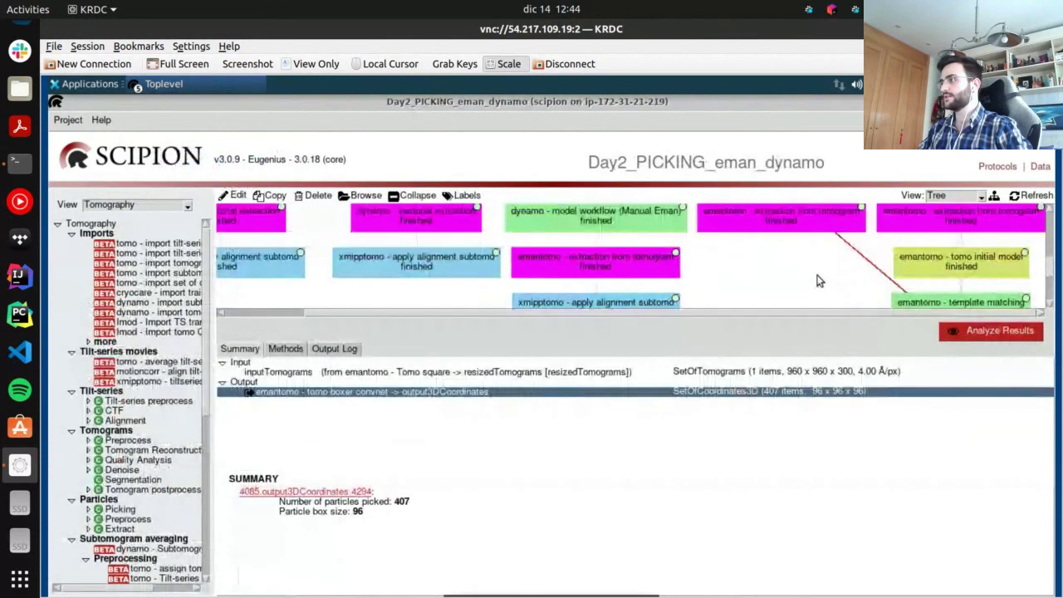
{"action": "scroll", "coordinate": [99, 444], "scroll_direction": "down", "scroll_amount": 8}
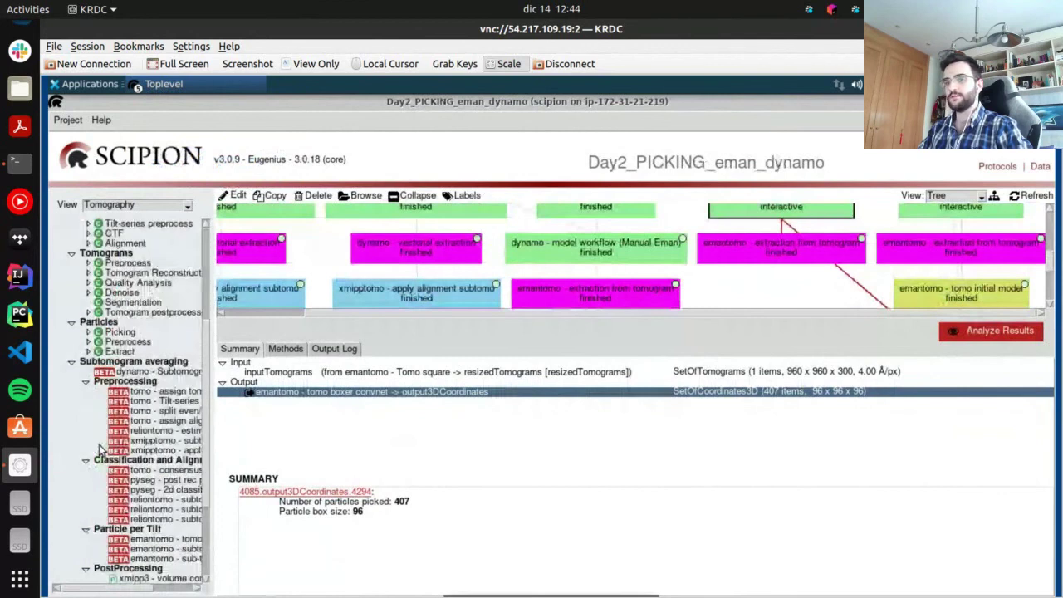
{"action": "scroll", "coordinate": [166, 373], "scroll_direction": "up", "scroll_amount": 5}
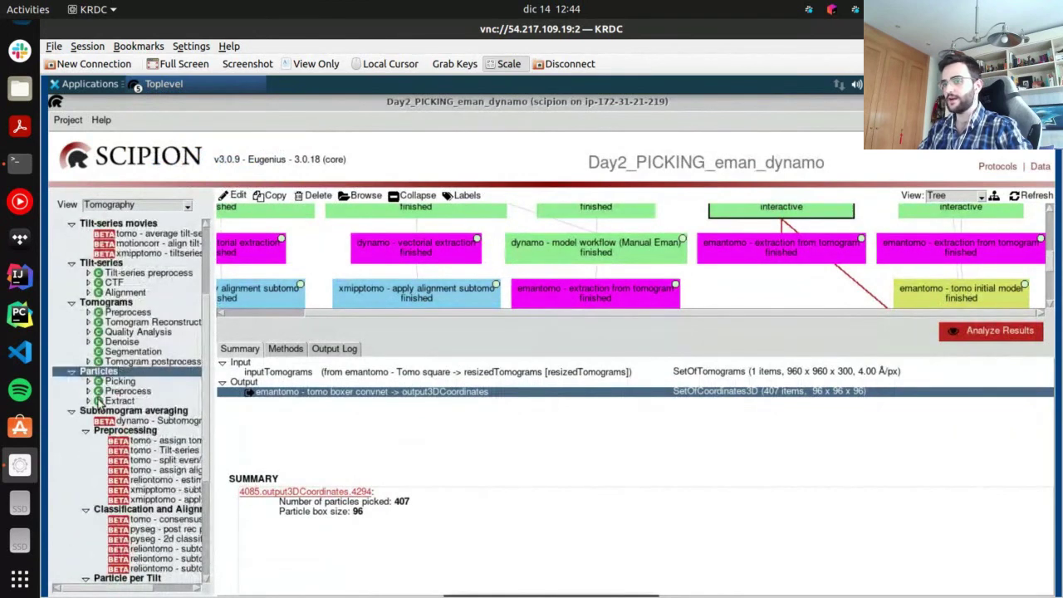
{"action": "left_click", "coordinate": [90, 400]}
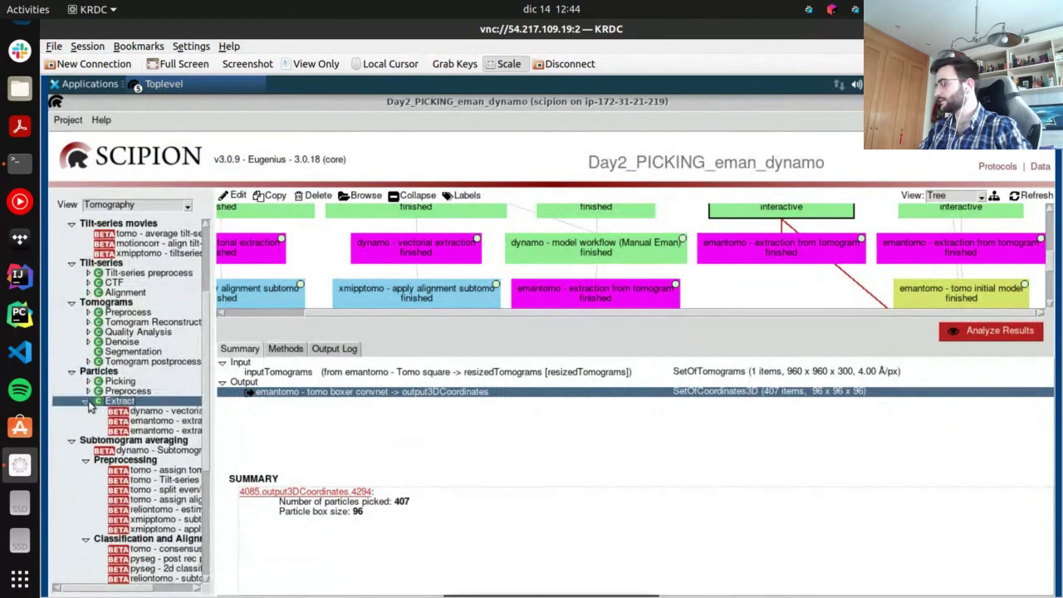
{"action": "left_click_drag", "start_coordinate": [215, 423], "coordinate": [320, 415]}
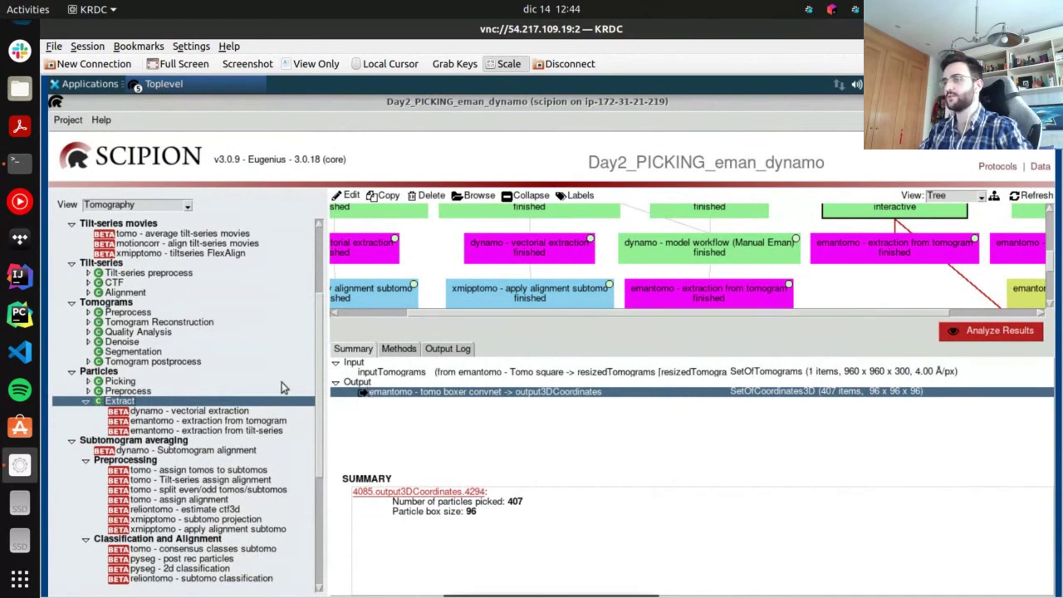
{"action": "double_click", "coordinate": [253, 421]}
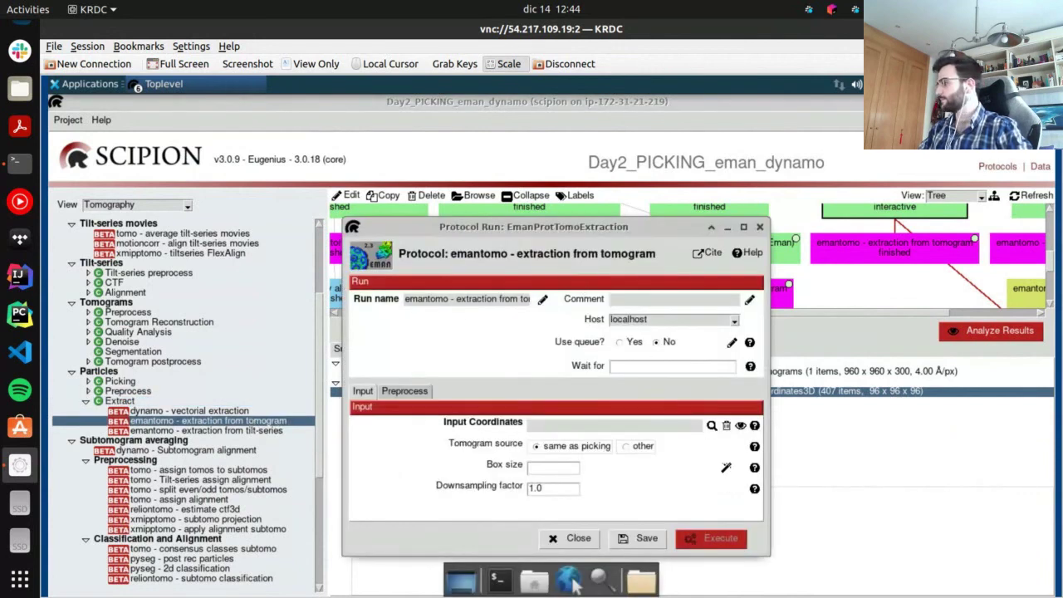
{"action": "left_click_drag", "start_coordinate": [498, 226], "coordinate": [484, 130]}
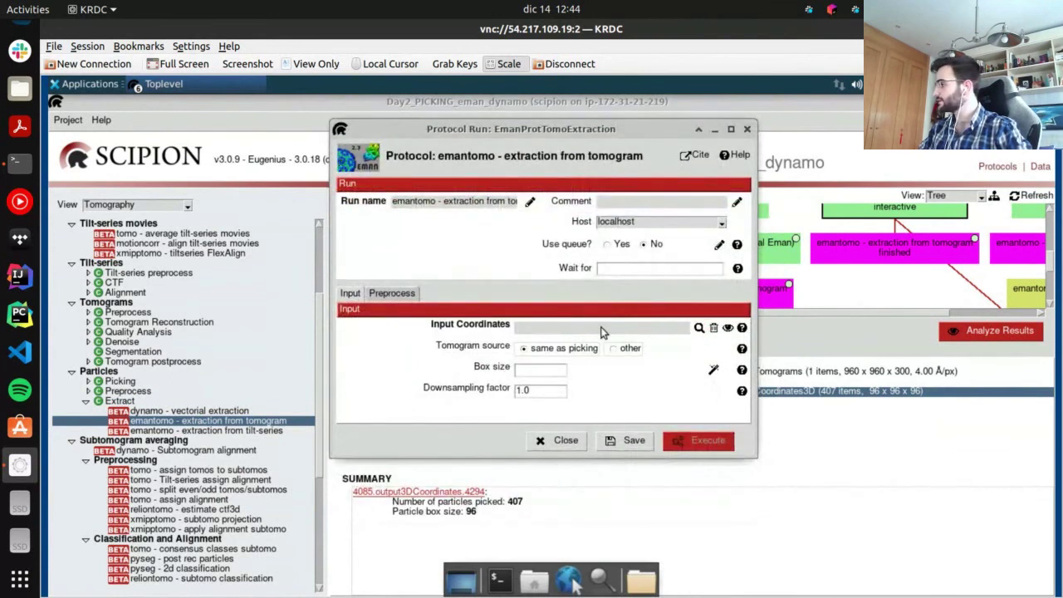
Choose the emantomo - tomo boxer convnet output with protocol id 4085 as the extraction's input coordinates
{"action": "left_click", "coordinate": [698, 327]}
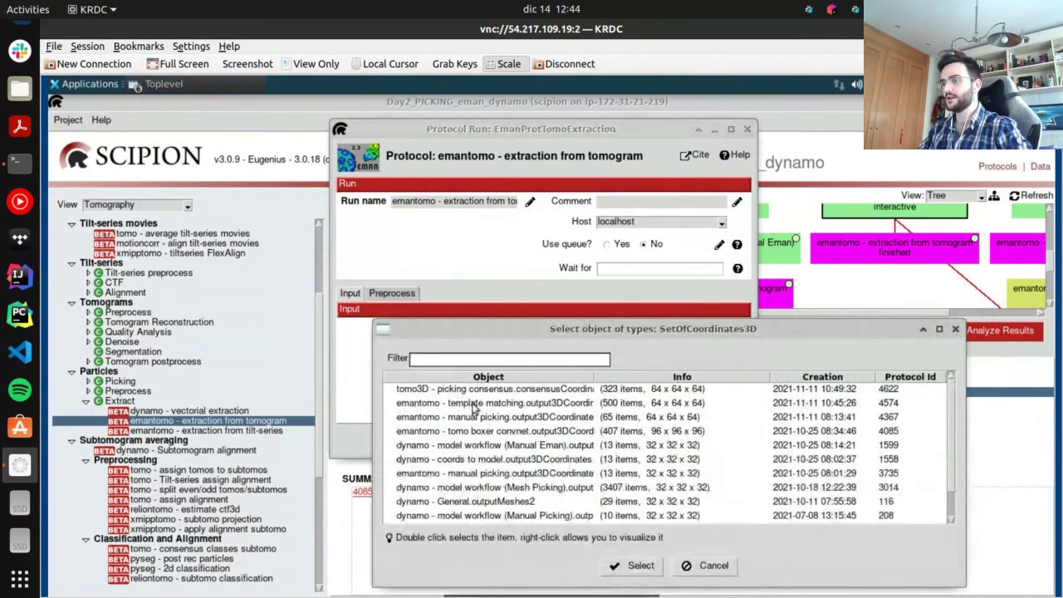
{"action": "scroll", "coordinate": [495, 470], "scroll_direction": "down", "scroll_amount": 1}
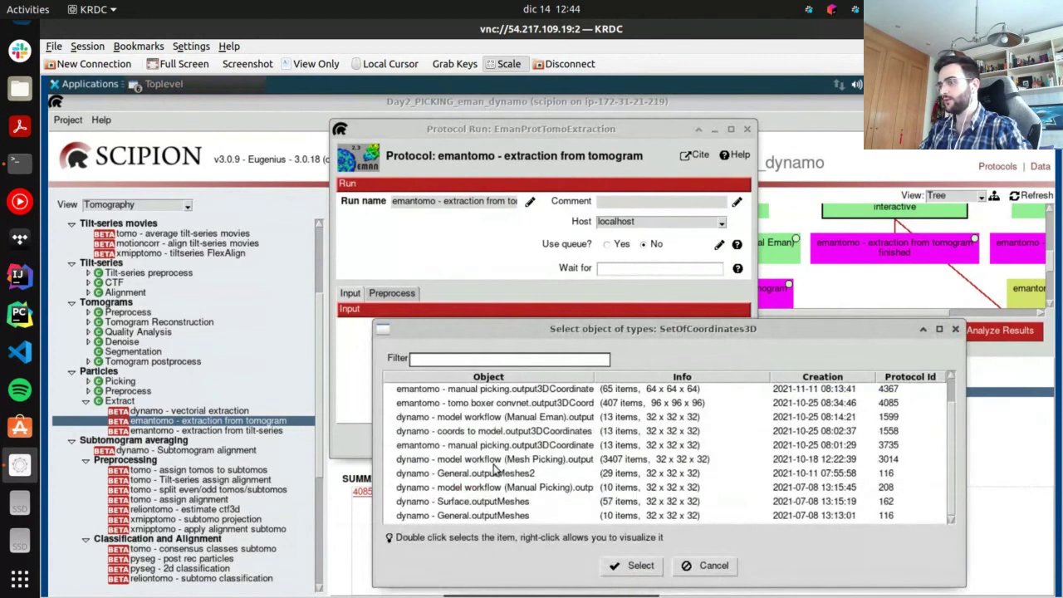
{"action": "scroll", "coordinate": [496, 470], "scroll_direction": "up", "scroll_amount": 1}
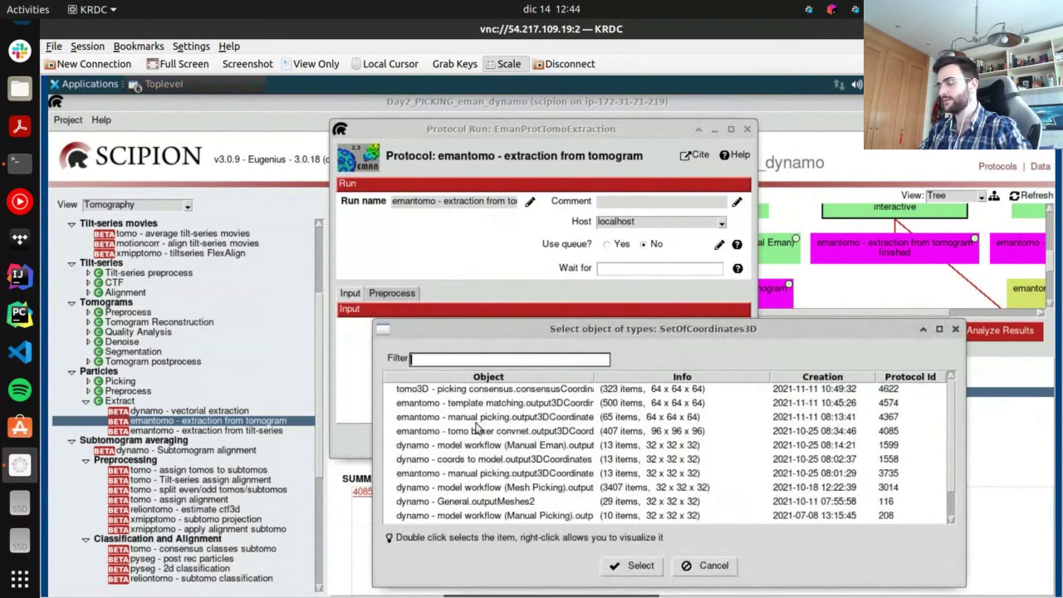
{"action": "left_click", "coordinate": [475, 433]}
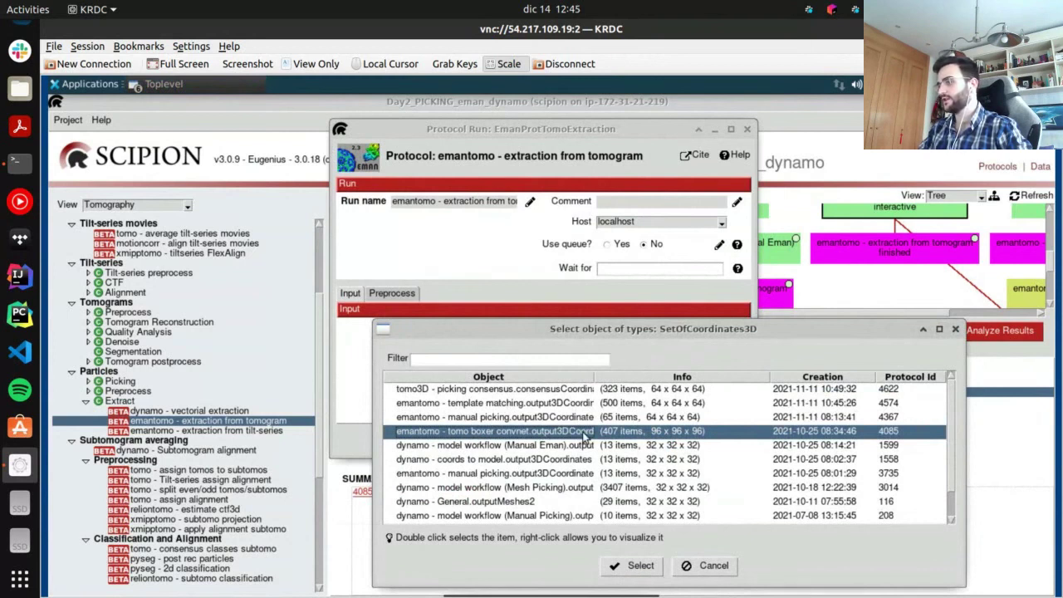
{"action": "left_click", "coordinate": [636, 566]}
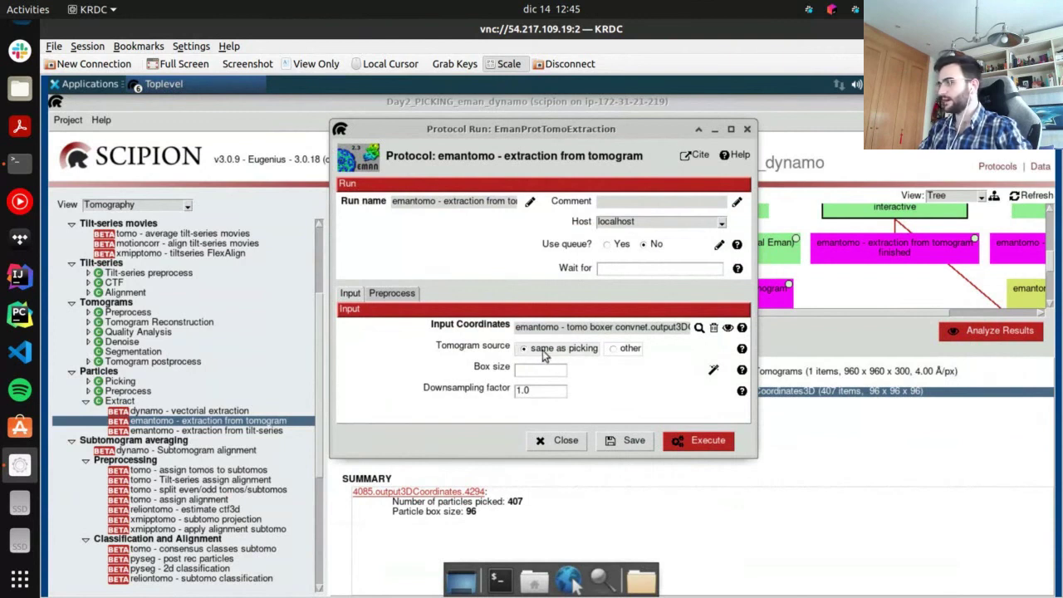
Set the extraction's tomogram source to same as picking and fill in a box size of 96 with the wizard
{"action": "left_click", "coordinate": [627, 349]}
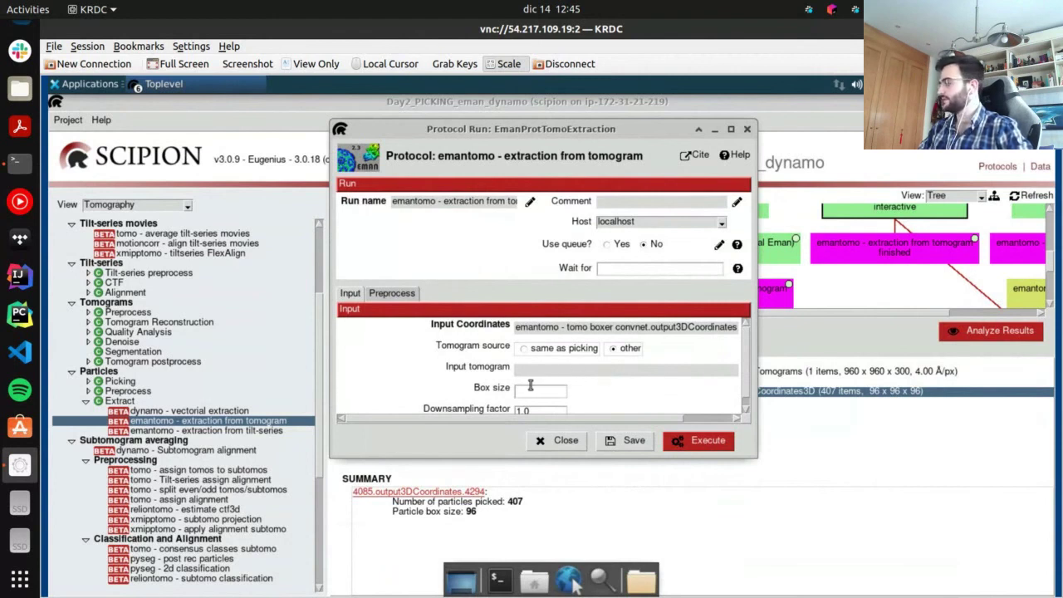
{"action": "left_click", "coordinate": [530, 350]}
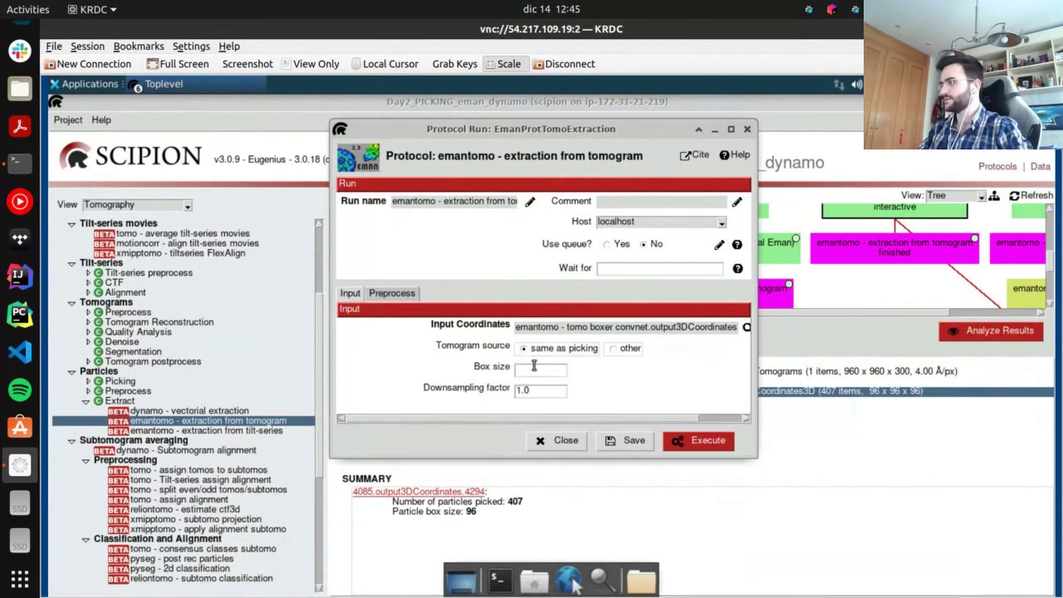
{"action": "left_click", "coordinate": [540, 370]}
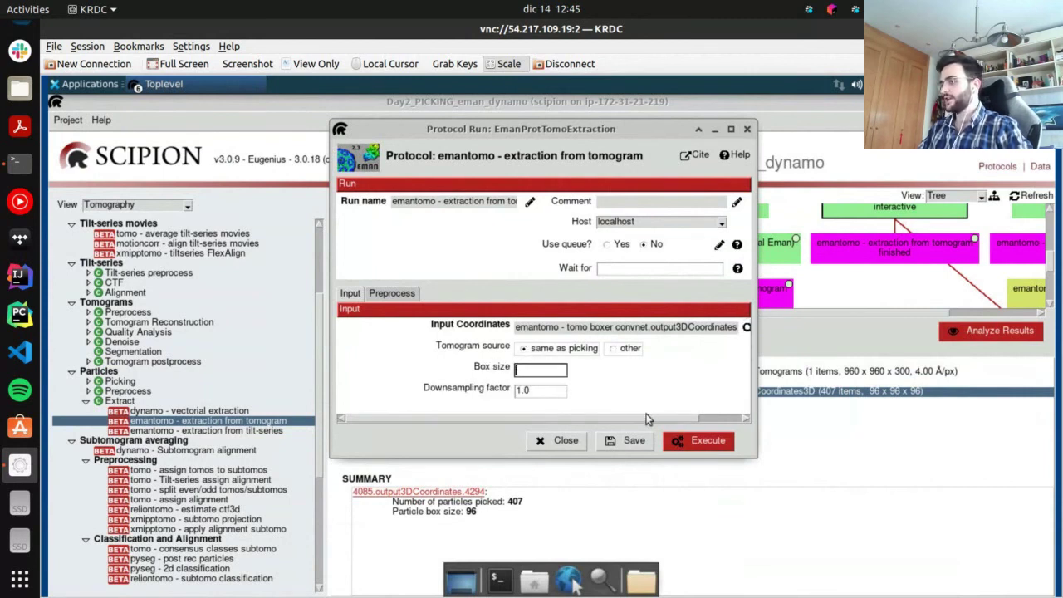
{"action": "left_click_drag", "start_coordinate": [646, 413], "coordinate": [692, 416]}
{"action": "left_click", "coordinate": [712, 371]}
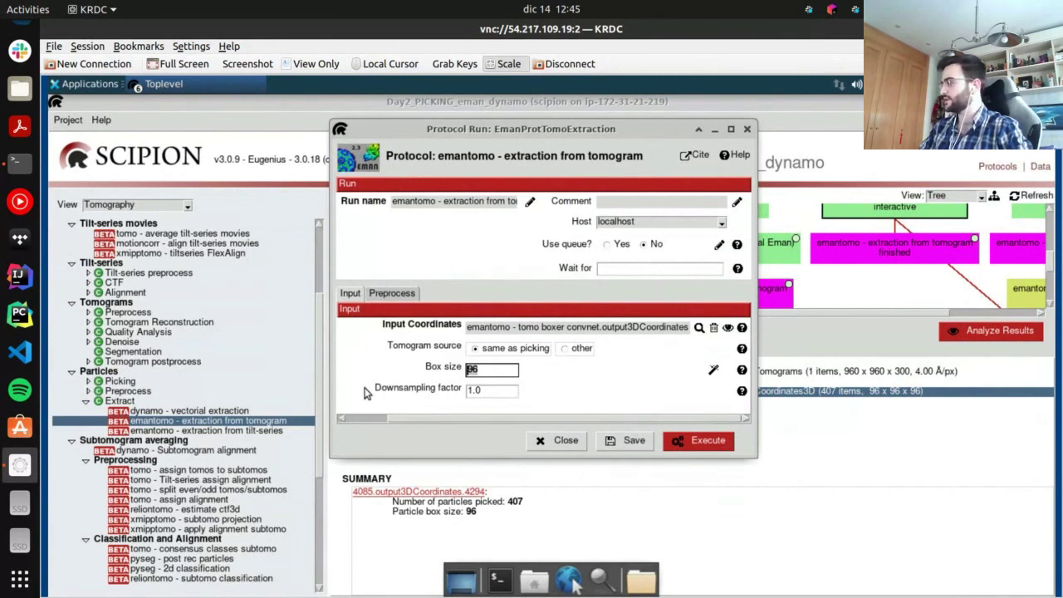
{"action": "left_click", "coordinate": [422, 457]}
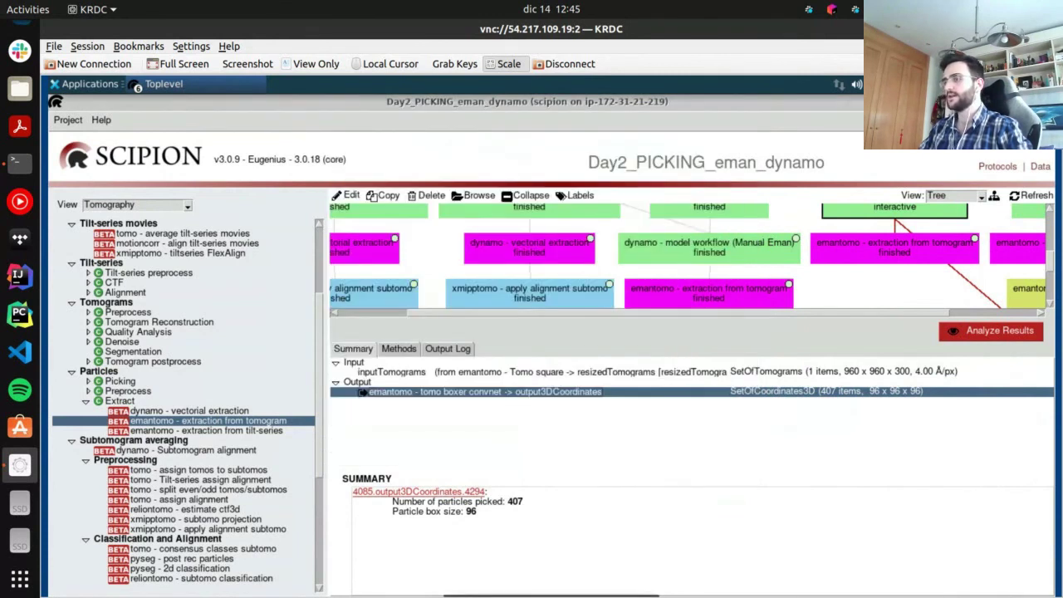
{"action": "left_click", "coordinate": [199, 87]}
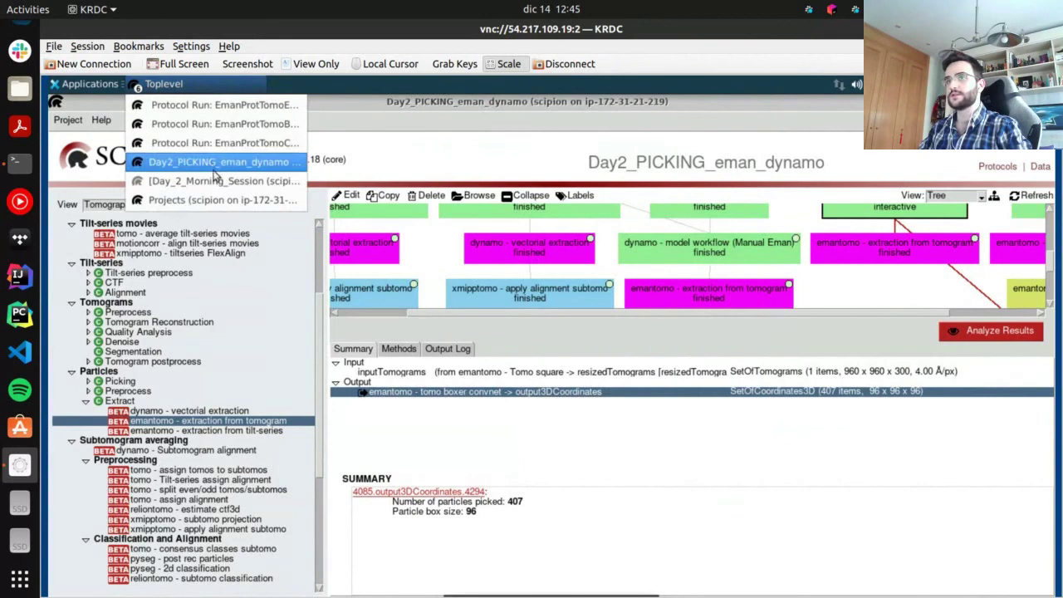
{"action": "left_click", "coordinate": [233, 107]}
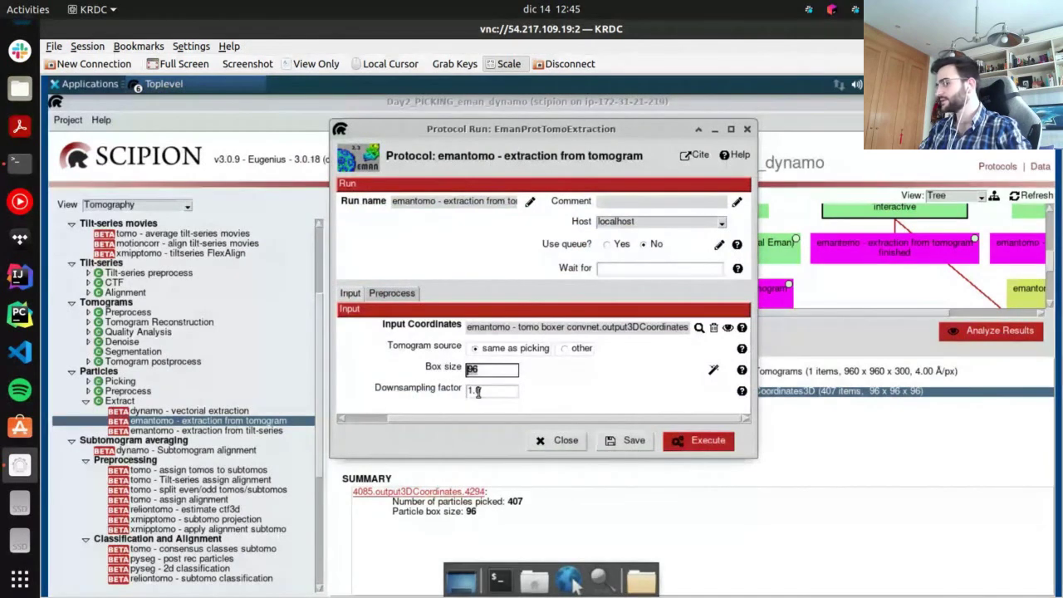
Run the extraction with contrast inversion enabled in the preprocessing options and follow its output log until the run finishes
{"action": "left_click", "coordinate": [406, 295]}
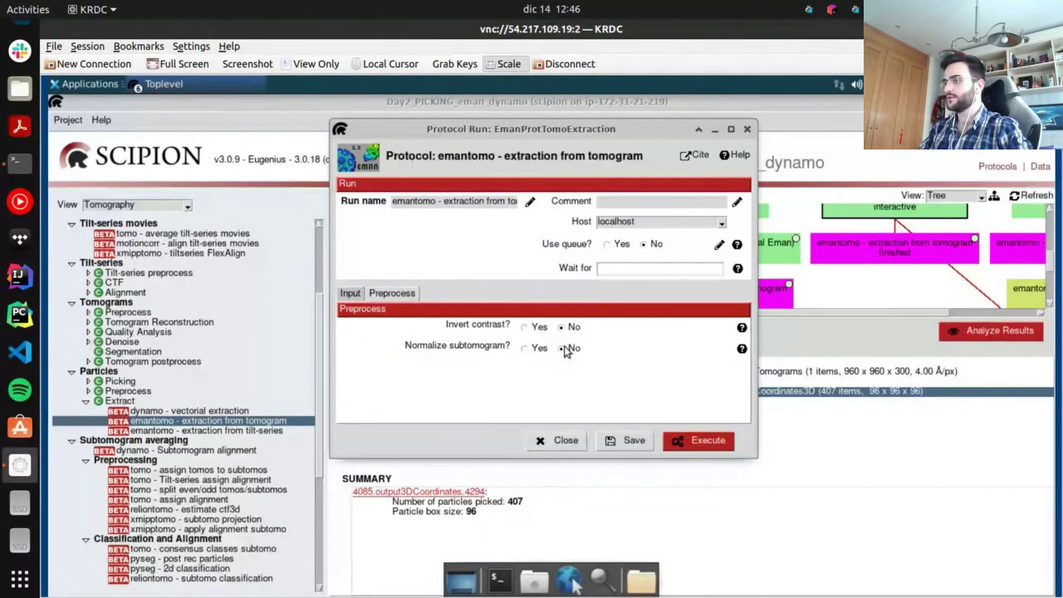
{"action": "left_click", "coordinate": [524, 327]}
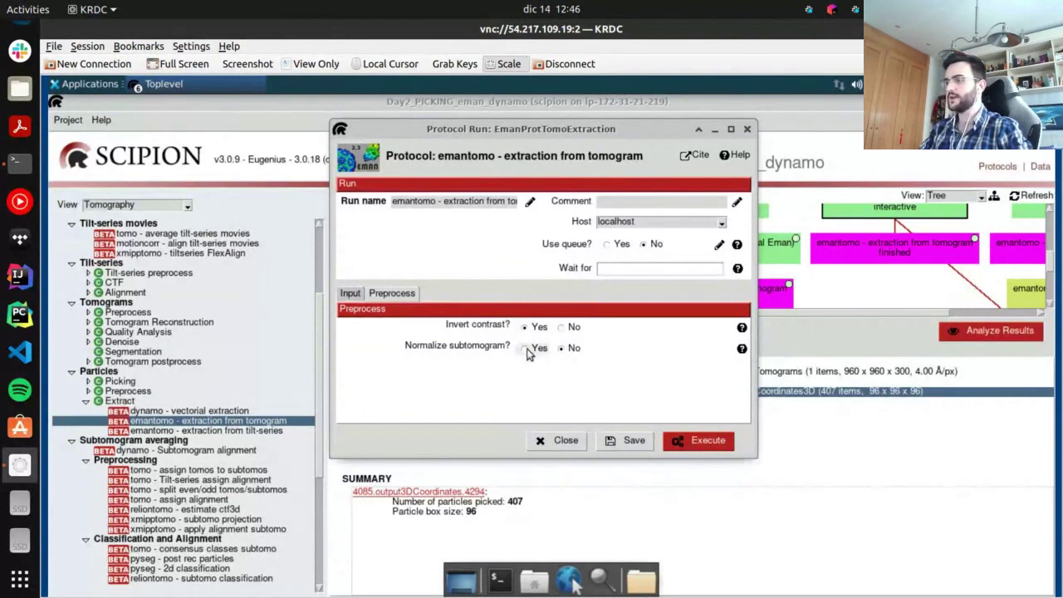
{"action": "left_click", "coordinate": [350, 294]}
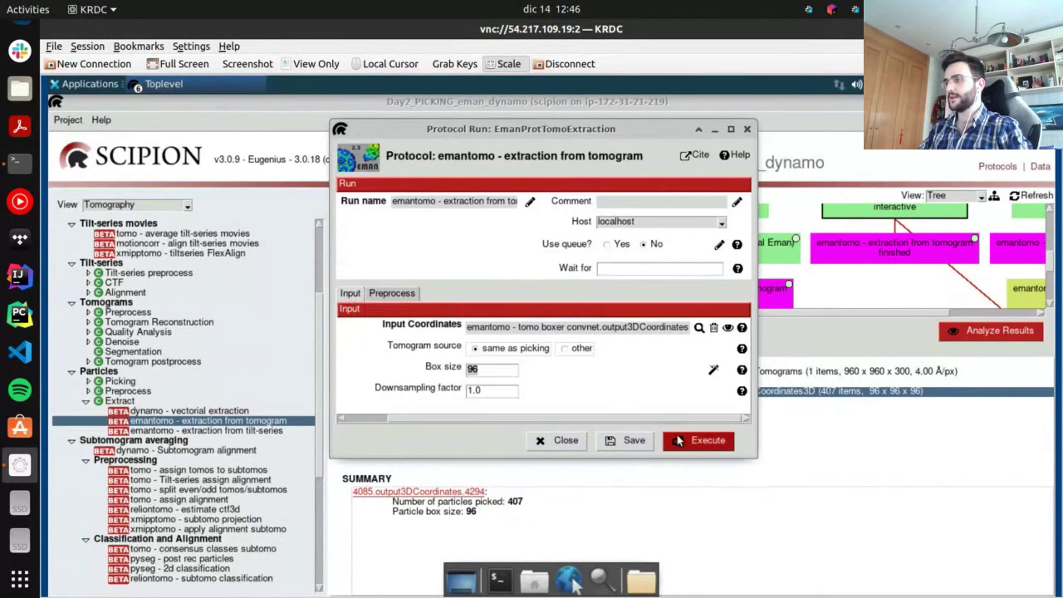
{"action": "left_click", "coordinate": [680, 441]}
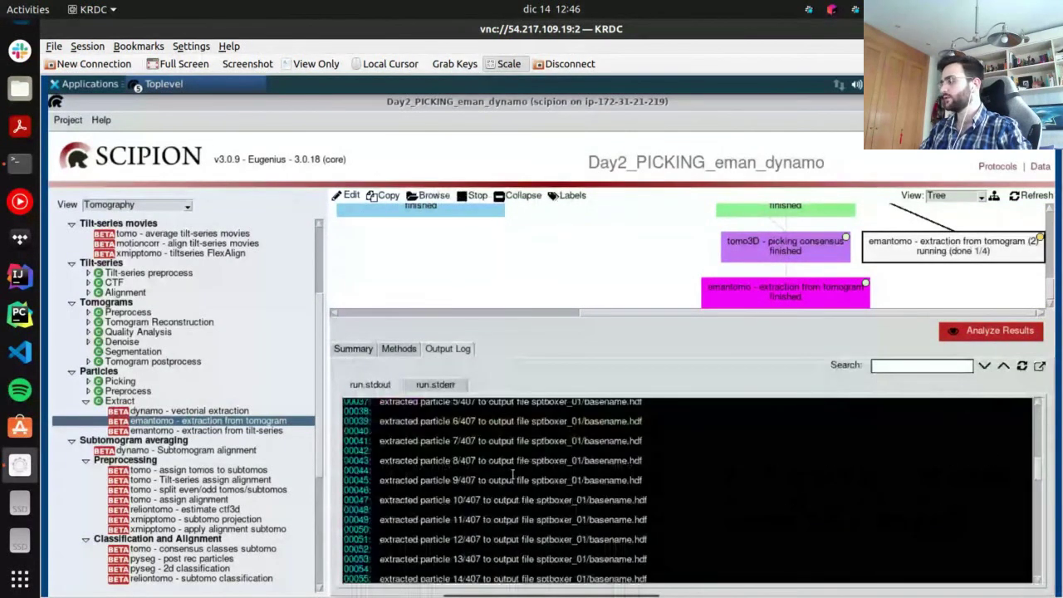
{"action": "left_click", "coordinate": [1021, 366]}
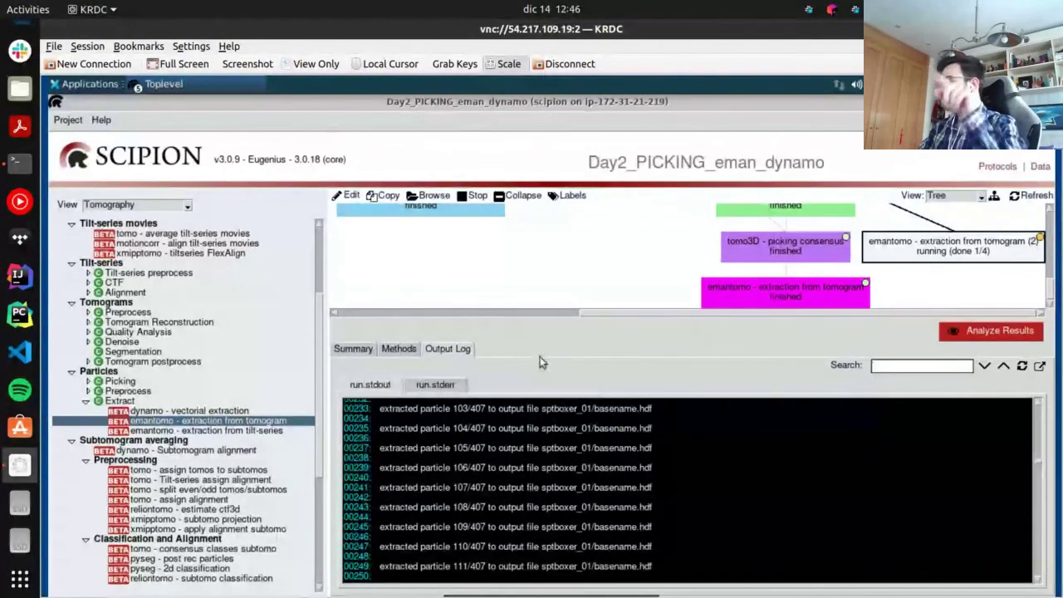
{"action": "left_click", "coordinate": [330, 347]}
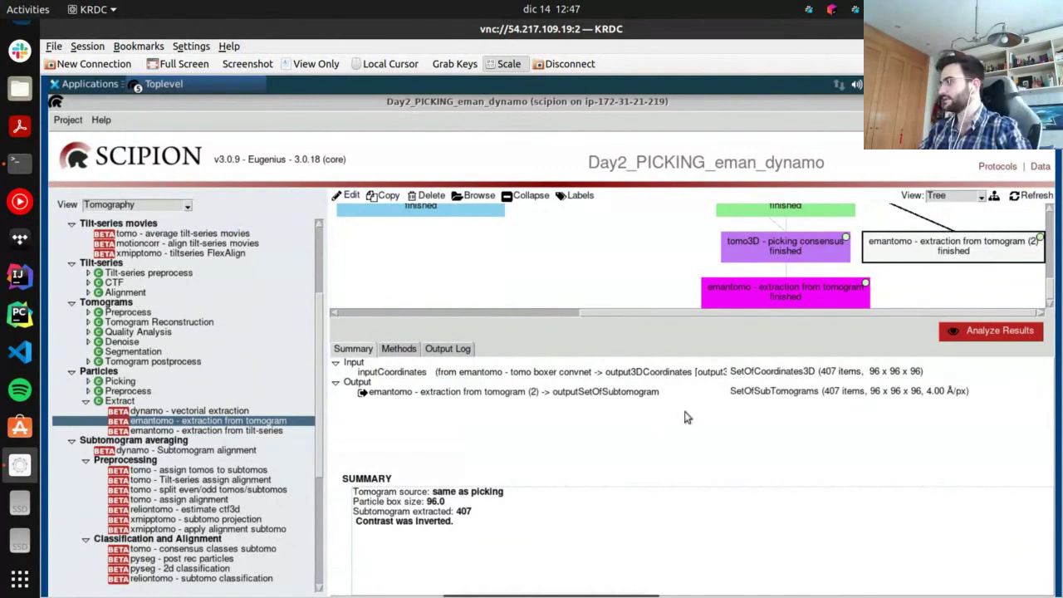
Display the extraction's output set of subtomograms and examine the particle thumbnails down to about item 84
{"action": "right_click", "coordinate": [833, 392]}
{"action": "left_click", "coordinate": [903, 400]}
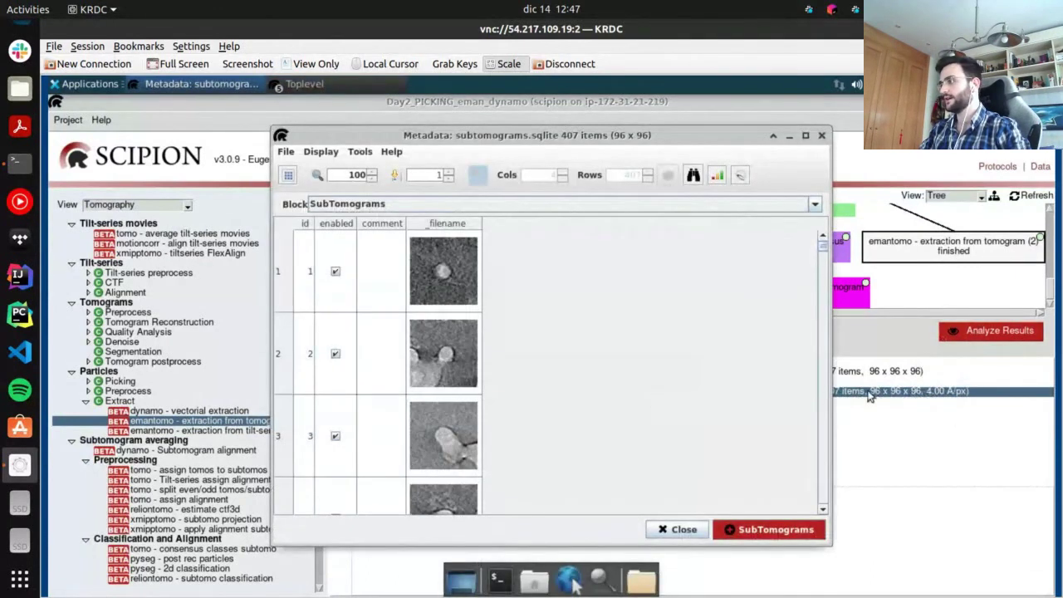
{"action": "scroll", "coordinate": [390, 328], "scroll_direction": "down", "scroll_amount": 5}
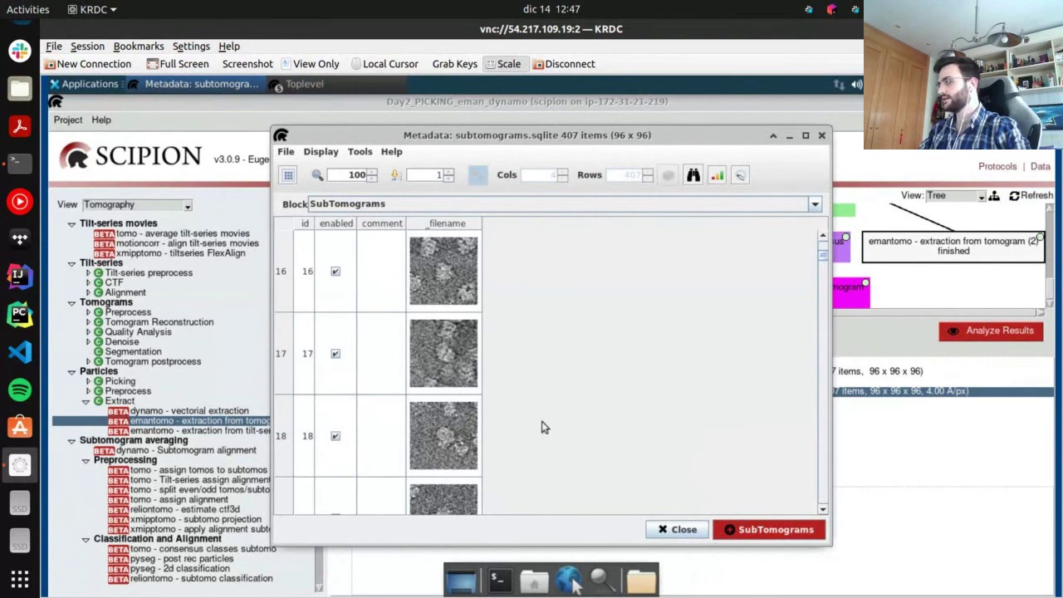
{"action": "scroll", "coordinate": [542, 427], "scroll_direction": "down", "scroll_amount": 4}
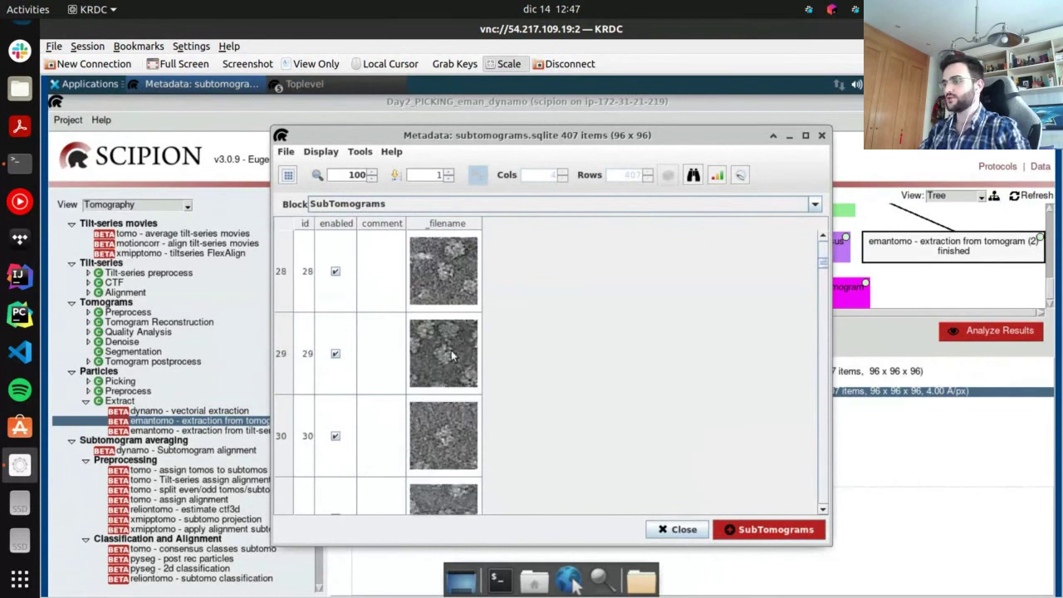
{"action": "scroll", "coordinate": [453, 357], "scroll_direction": "down", "scroll_amount": 5}
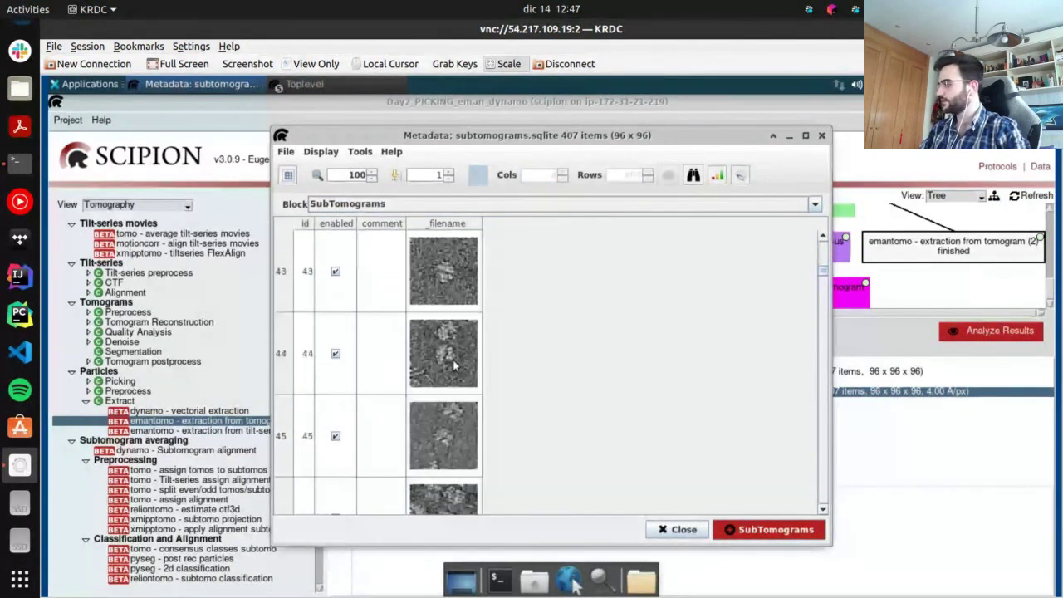
{"action": "scroll", "coordinate": [453, 359], "scroll_direction": "down", "scroll_amount": 6}
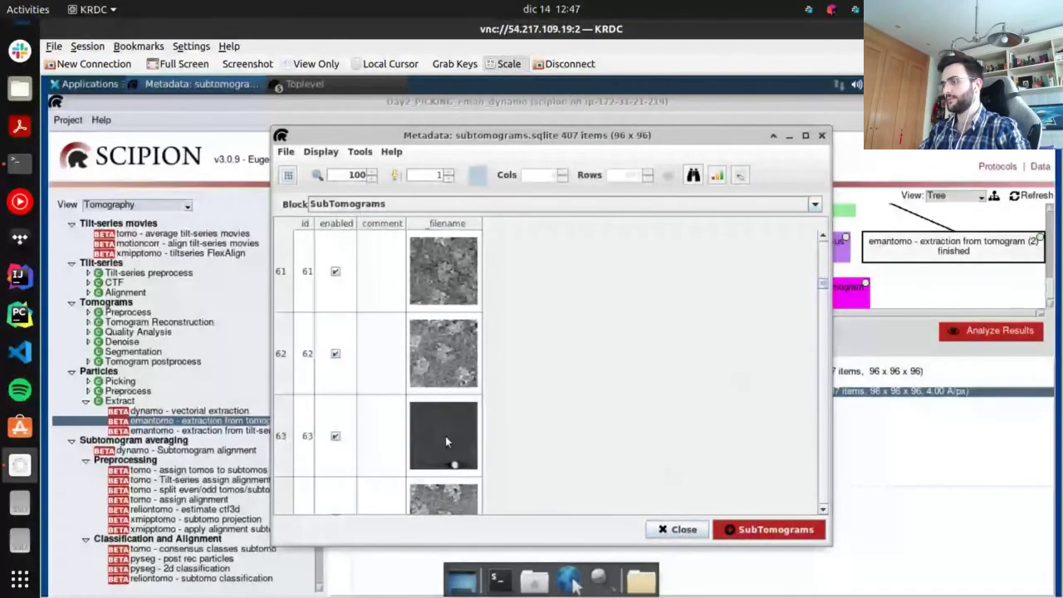
{"action": "scroll", "coordinate": [449, 453], "scroll_direction": "down", "scroll_amount": 1}
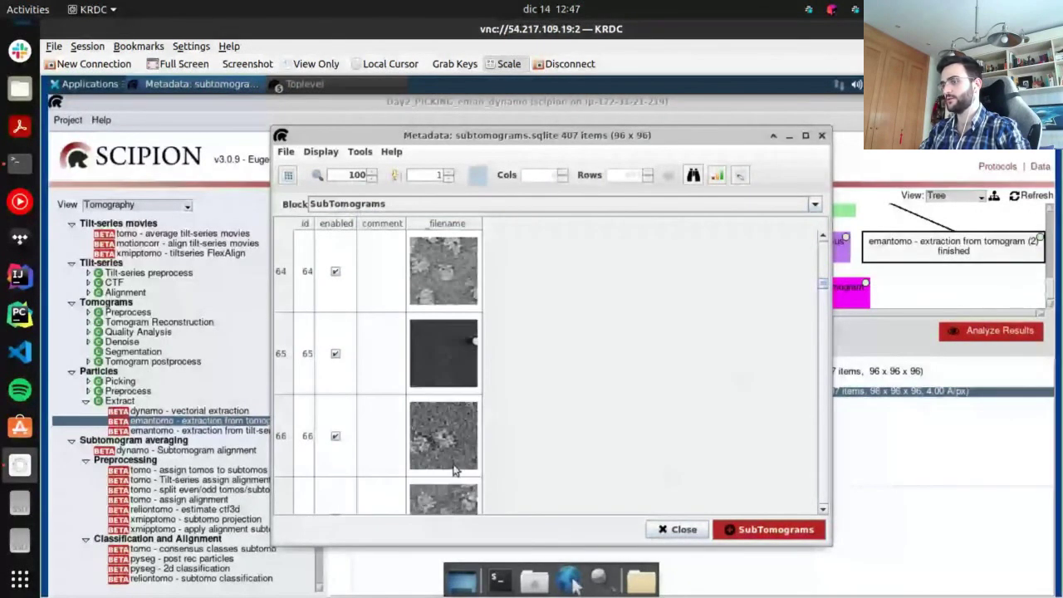
{"action": "scroll", "coordinate": [454, 471], "scroll_direction": "down", "scroll_amount": 4}
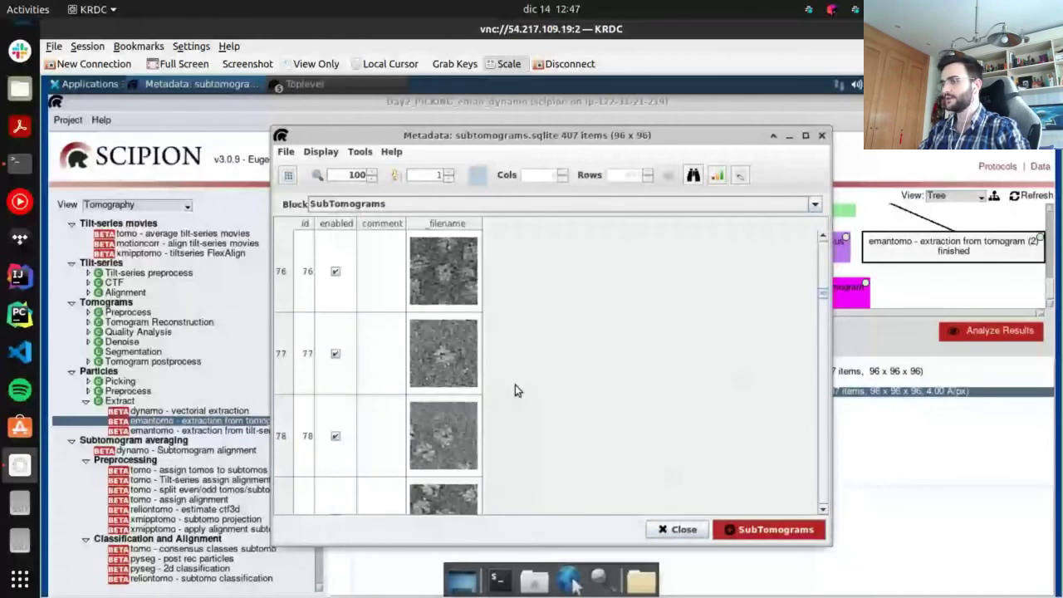
{"action": "scroll", "coordinate": [515, 390], "scroll_direction": "down", "scroll_amount": 2}
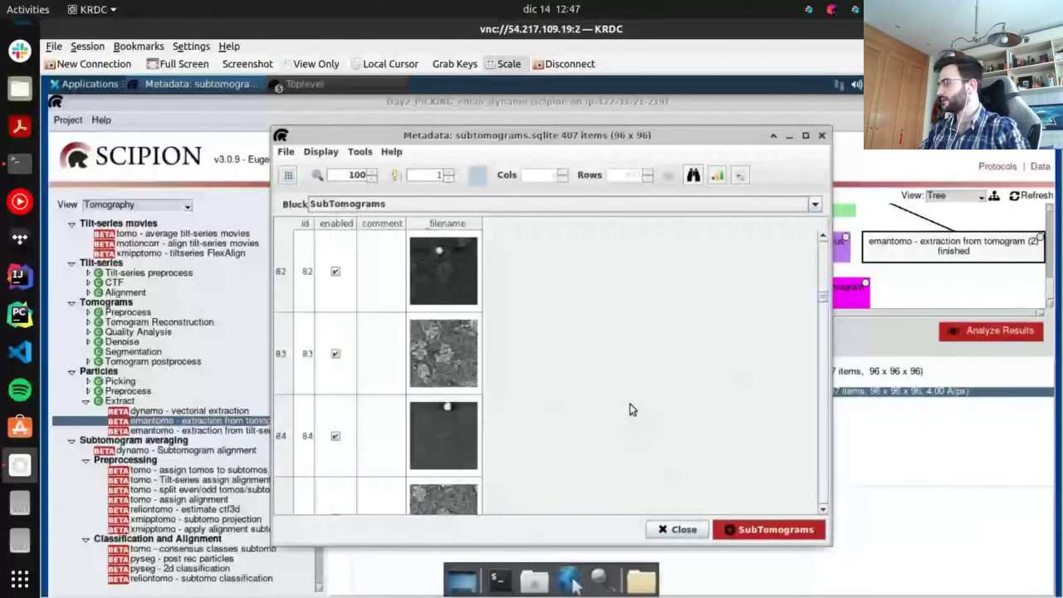